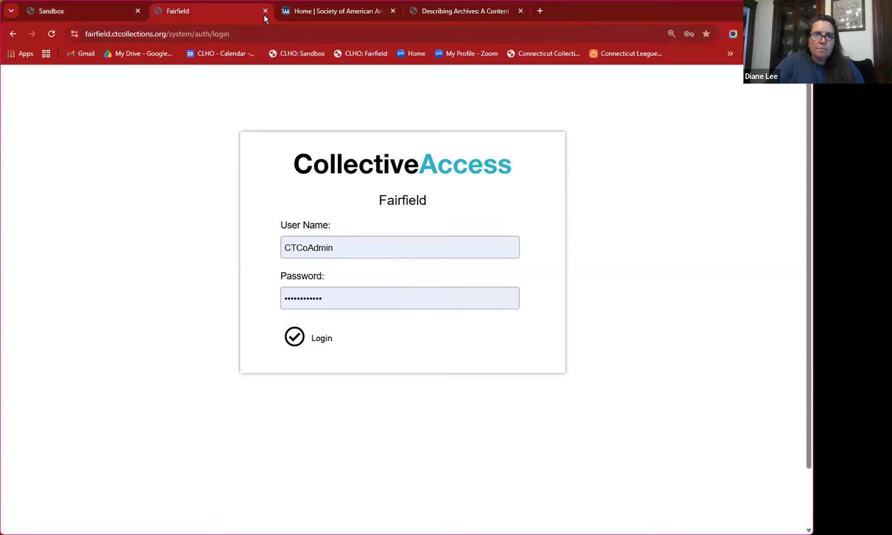
# Log in to the Sandbox site with the saved credentials and show the levels available for a new collection record
pyautogui.click(91, 10)
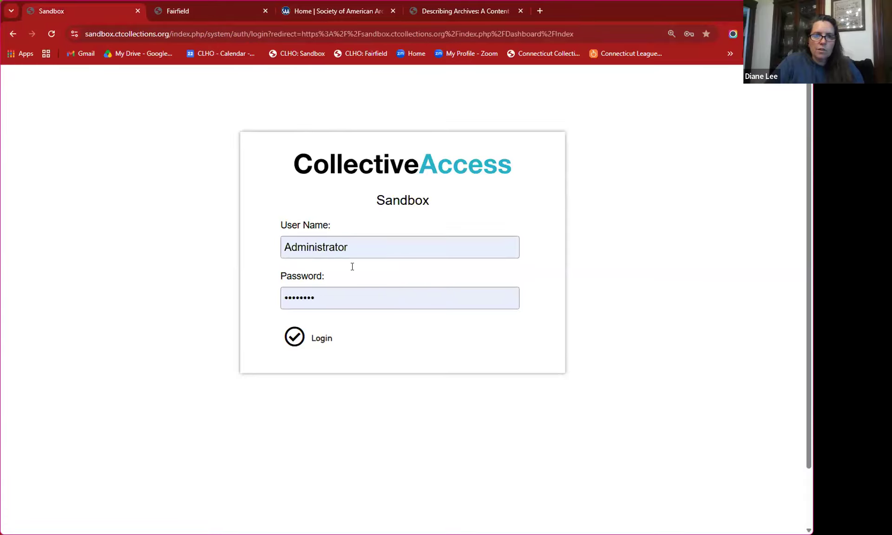
pyautogui.click(306, 337)
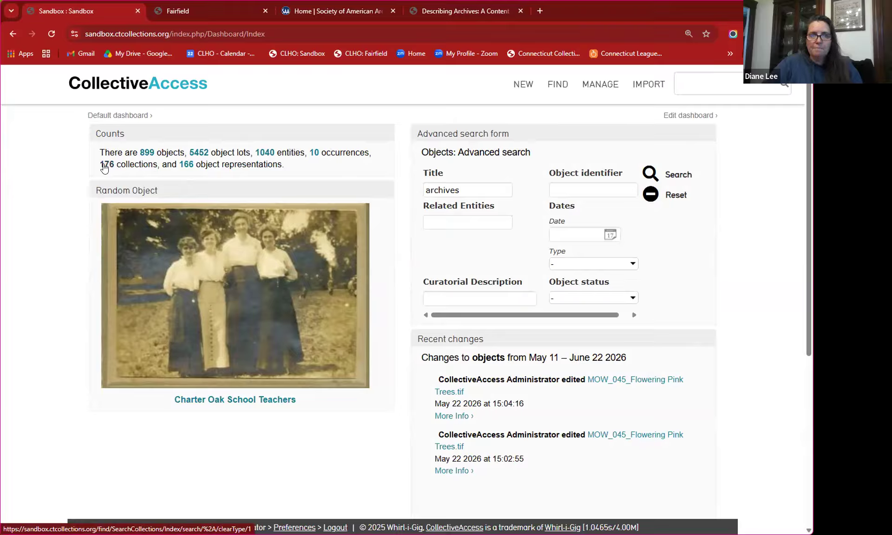
pyautogui.moveTo(523, 85)
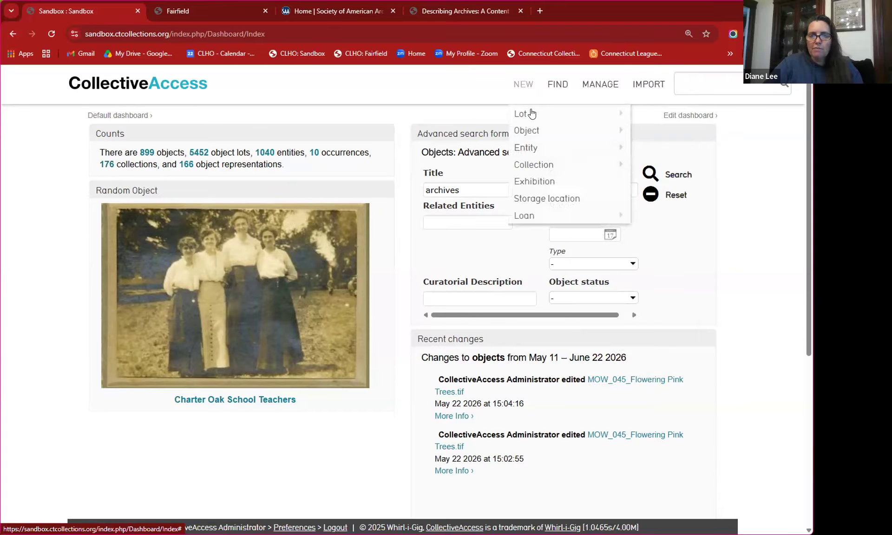
pyautogui.moveTo(544, 165)
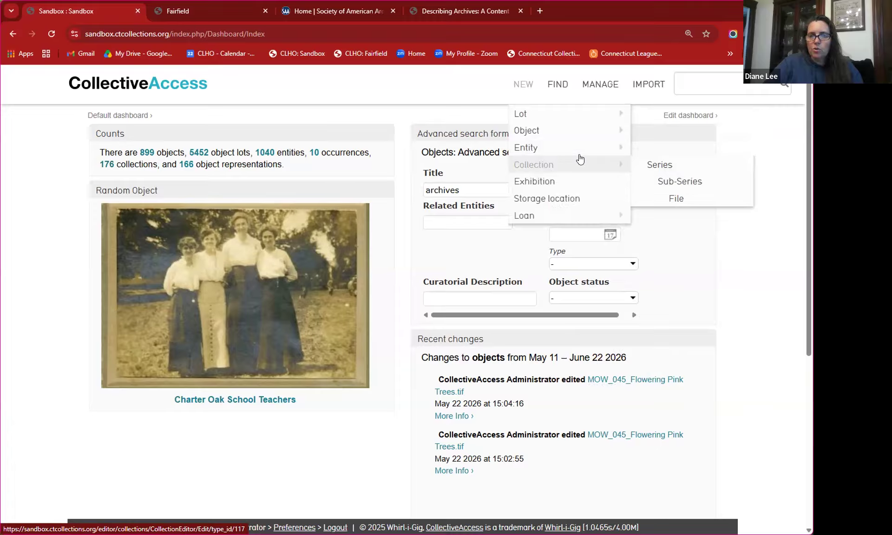
# List all Sandbox collections from the dashboard counts and look through the records
pyautogui.click(107, 166)
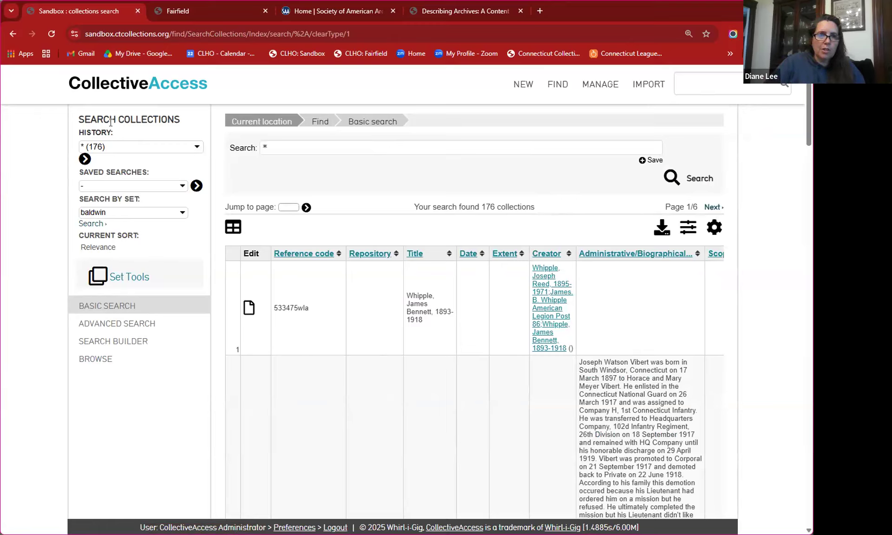
pyautogui.click(130, 84)
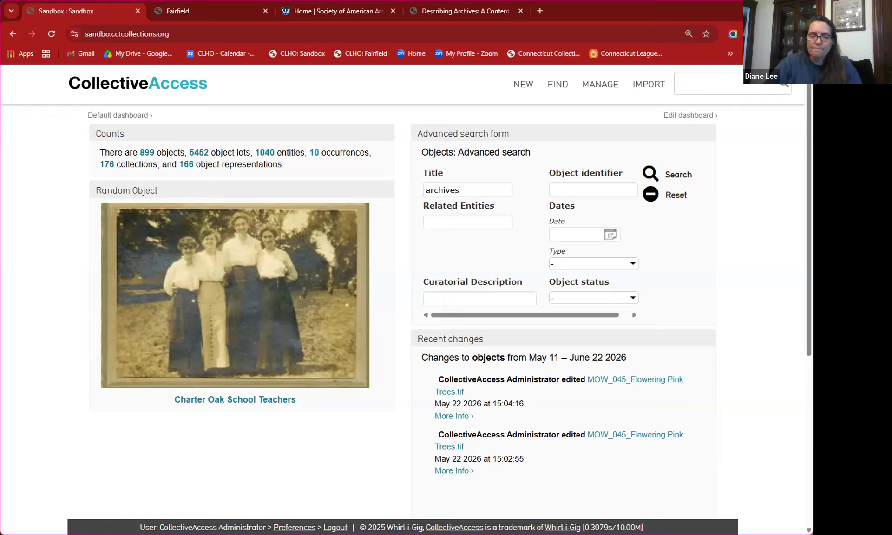
pyautogui.click(107, 167)
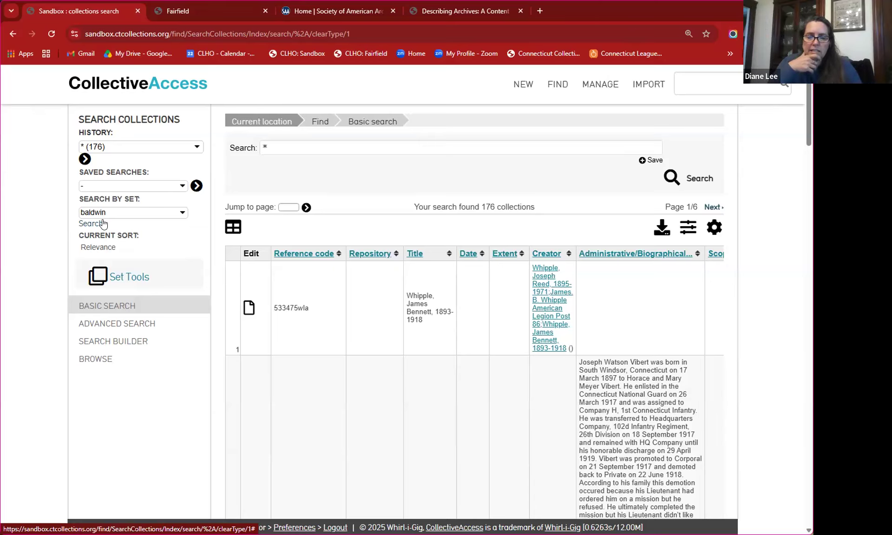
pyautogui.scroll(-5, 283, 310)
pyautogui.scroll(-15, 286, 310)
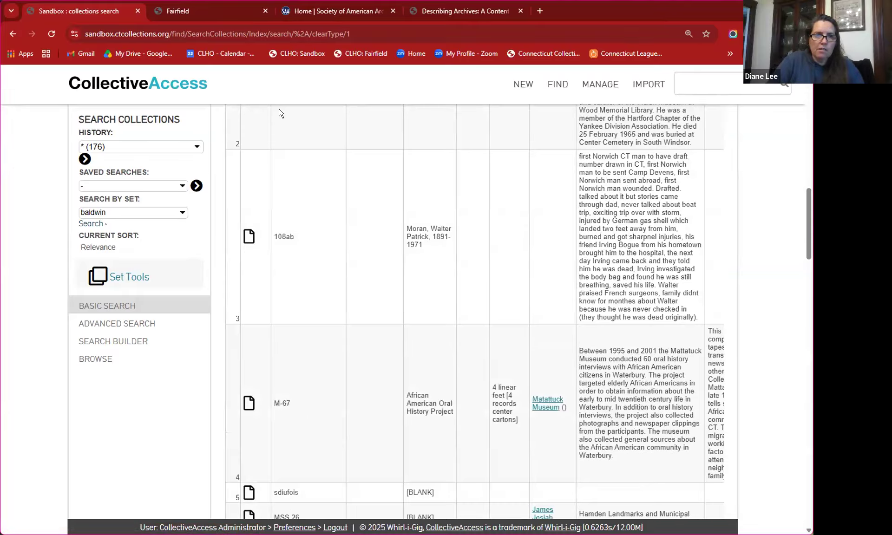
# Switch to the Fairfield site, log in with the saved credentials and list all its collections from the dashboard counts
pyautogui.click(188, 7)
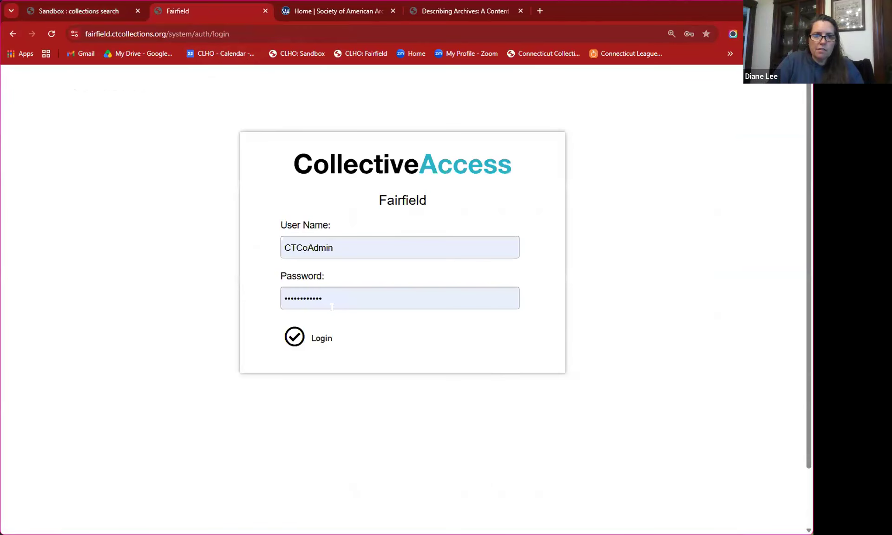
pyautogui.click(296, 335)
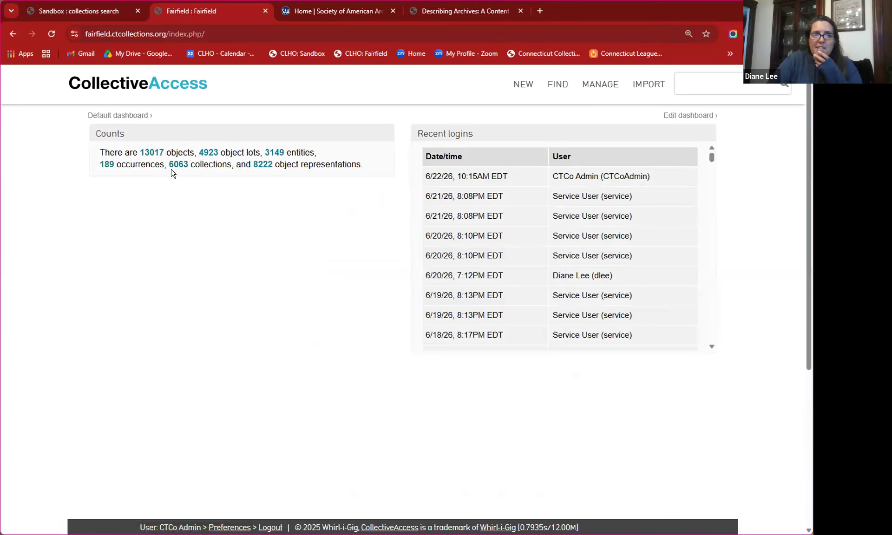
pyautogui.click(175, 166)
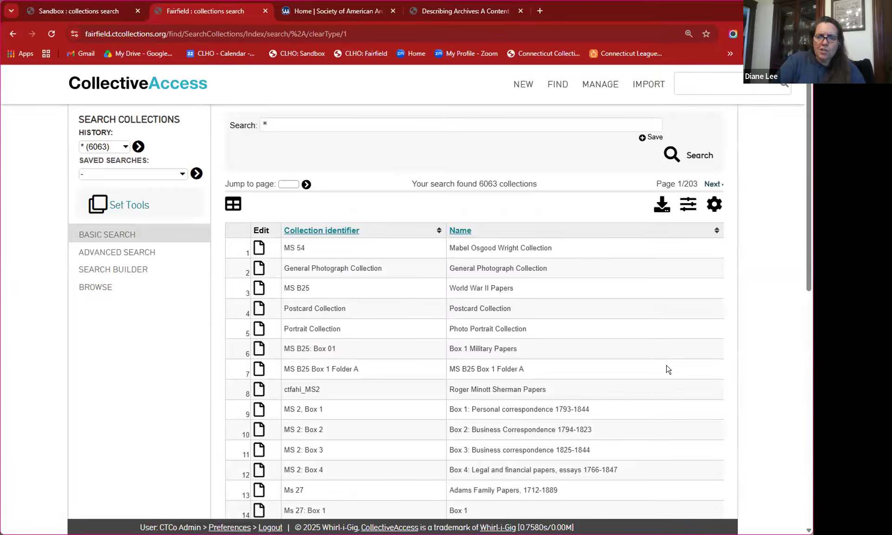
pyautogui.scroll(-2, 746, 386)
pyautogui.scroll(1, 753, 387)
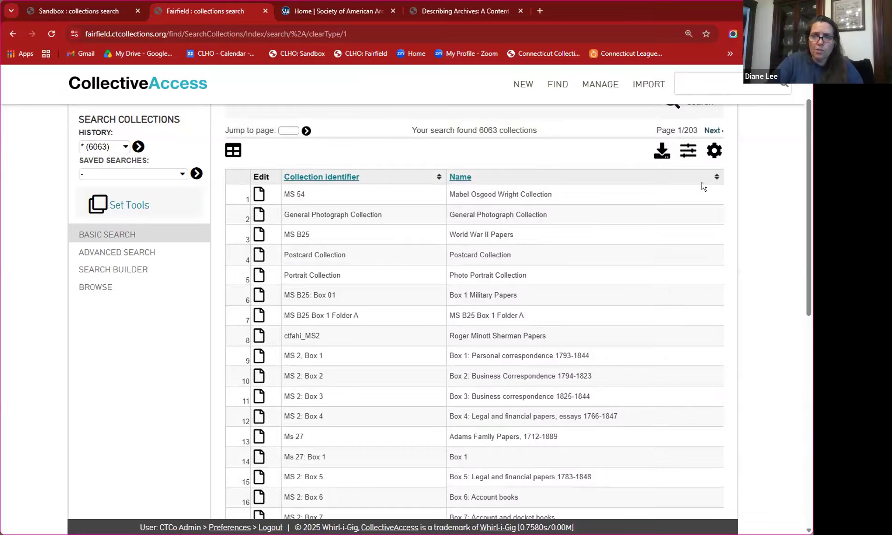
# Filter the Fairfield results by type to the Collections level
pyautogui.click(686, 155)
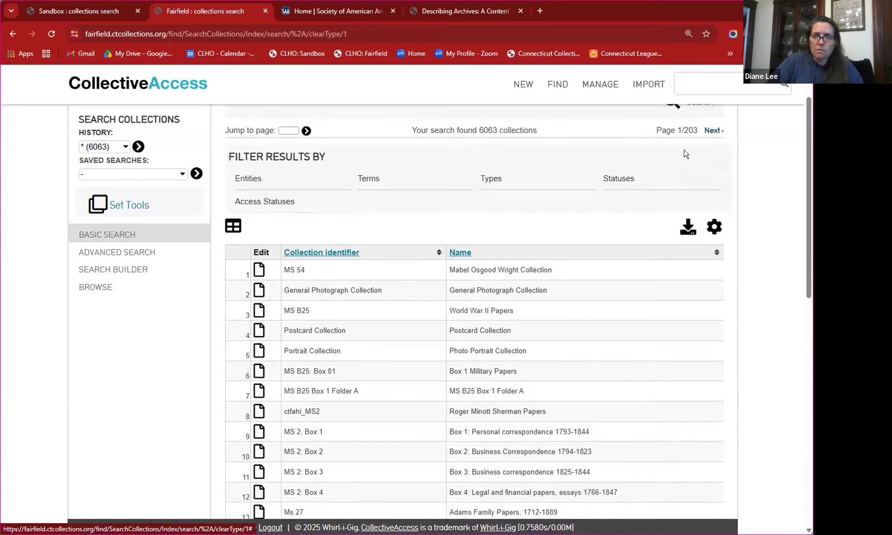
pyautogui.click(492, 181)
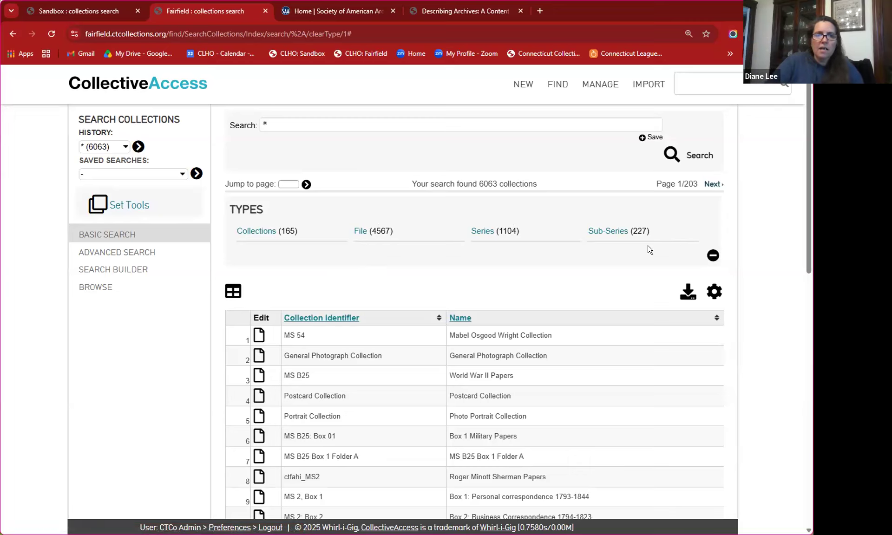
pyautogui.click(250, 235)
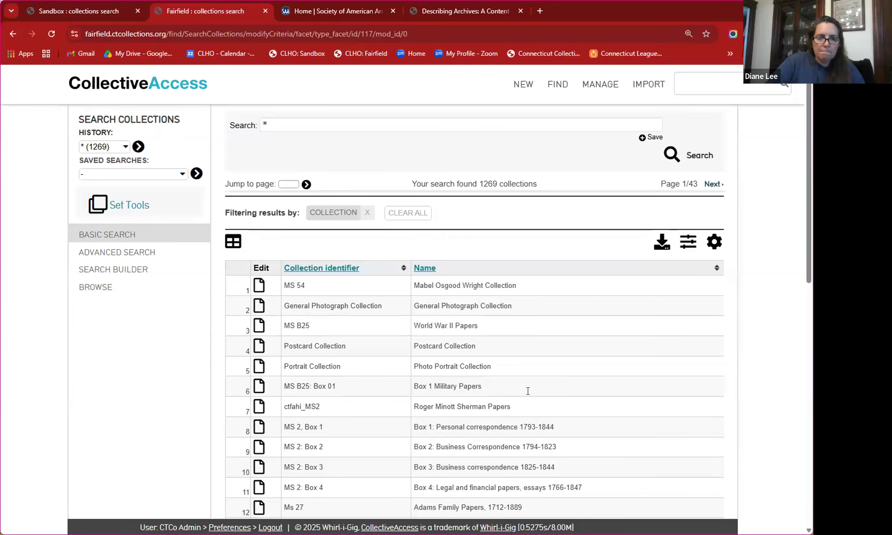
# Look through the filtered collections and open the Sherwood Family Papers (Ms 7) record from the second results page for editing
pyautogui.scroll(-5, 540, 398)
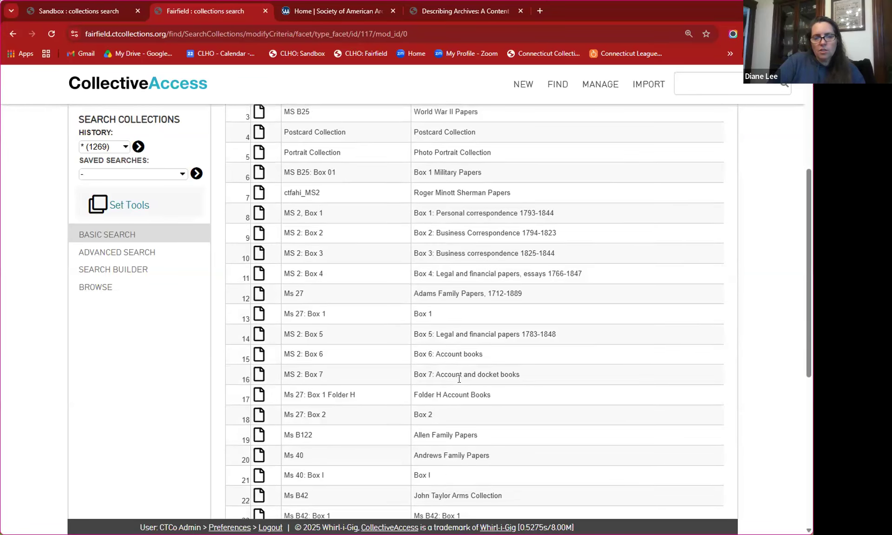
pyautogui.scroll(1, 450, 379)
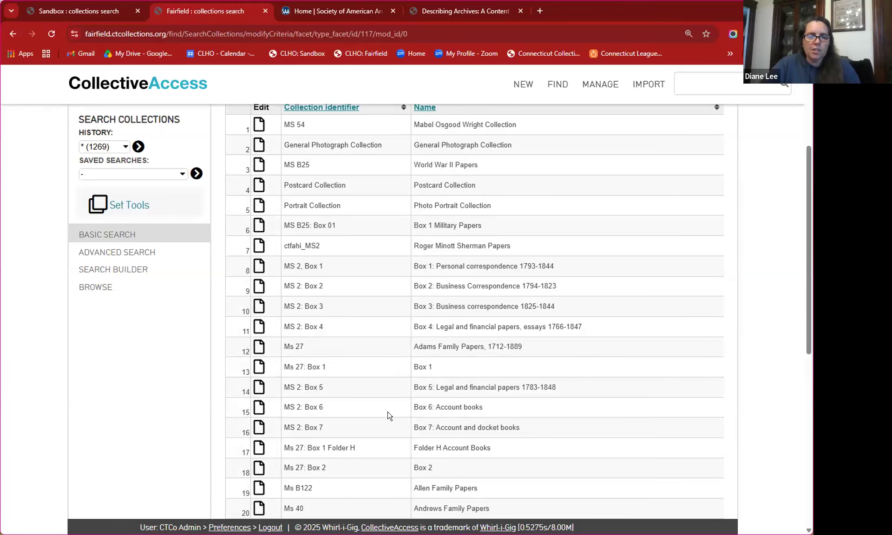
pyautogui.scroll(4, 382, 414)
pyautogui.scroll(-7, 396, 400)
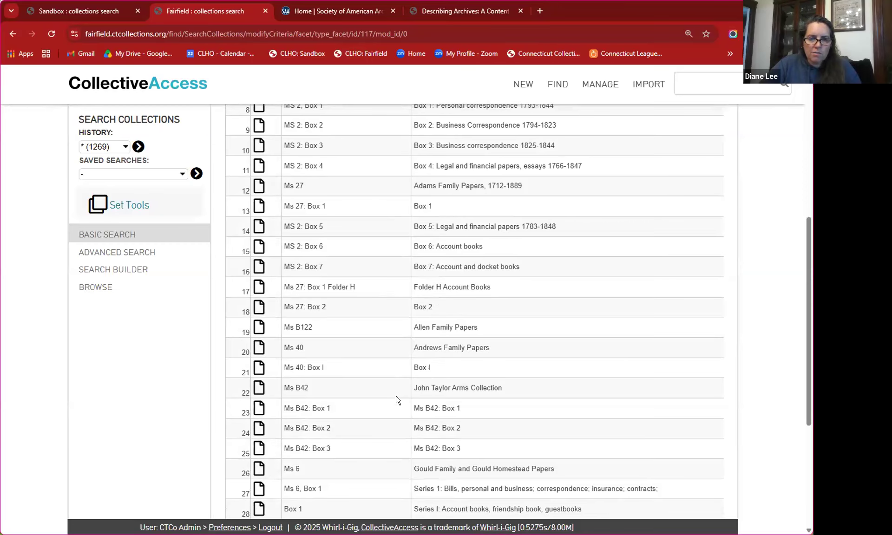
pyautogui.scroll(-3, 397, 400)
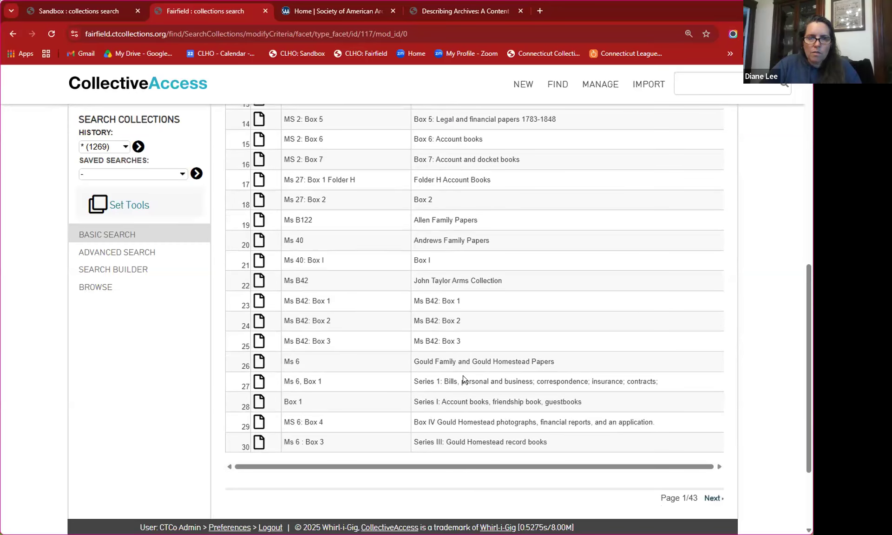
pyautogui.scroll(9, 463, 378)
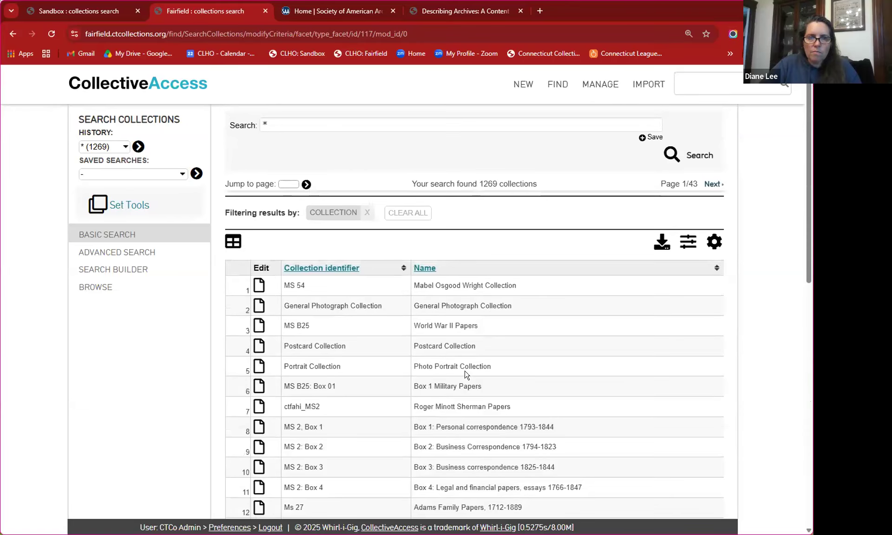
pyautogui.click(710, 185)
pyautogui.scroll(-2, 663, 380)
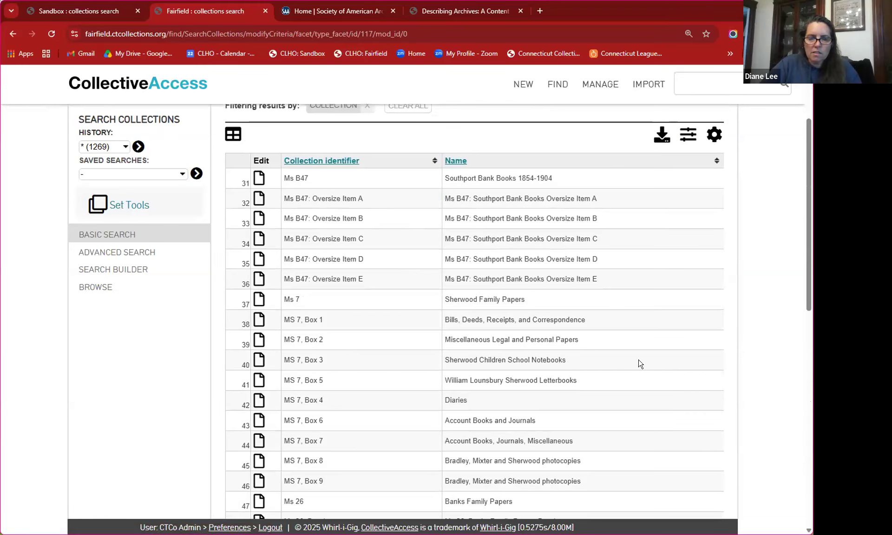
pyautogui.click(257, 300)
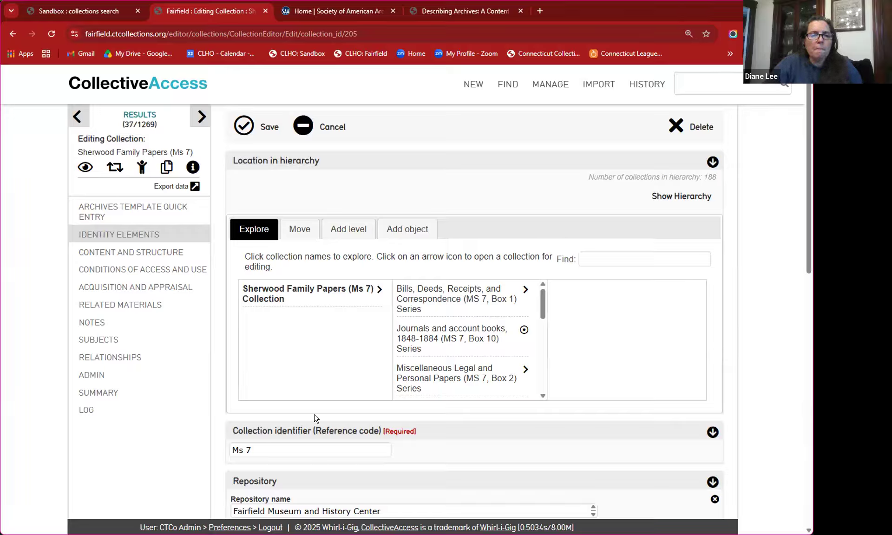
# Review the change log of the Sherwood Family Papers record down to its earliest entries
pyautogui.click(87, 416)
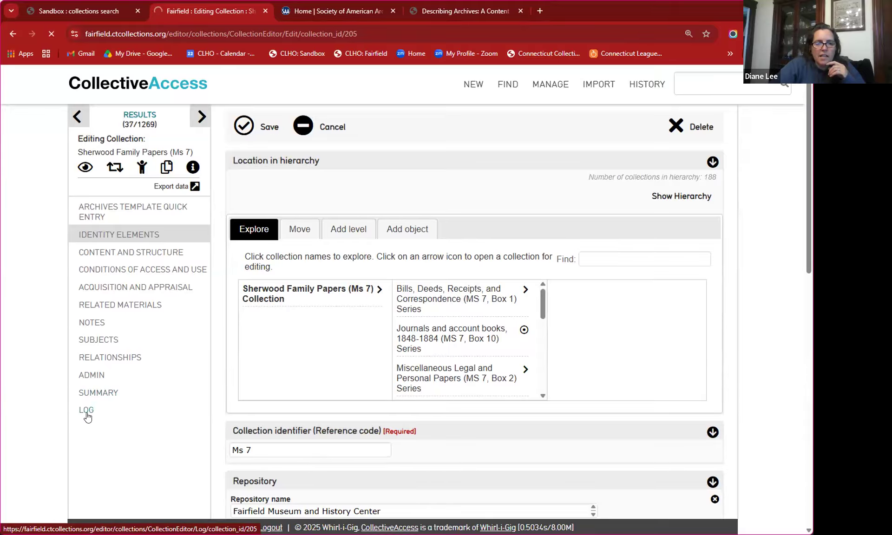
pyautogui.scroll(-2, 441, 347)
pyautogui.scroll(-5, 441, 346)
pyautogui.scroll(-6, 441, 346)
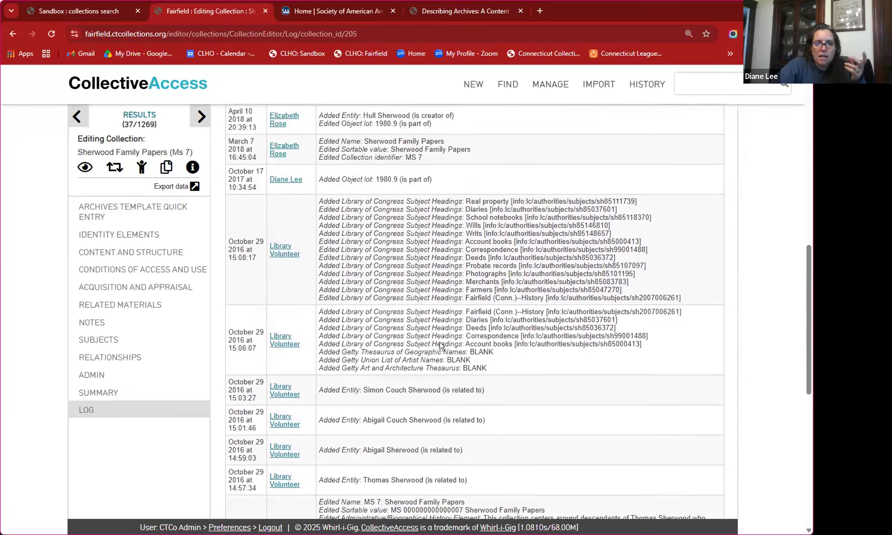
pyautogui.scroll(-7, 441, 348)
pyautogui.scroll(15, 441, 347)
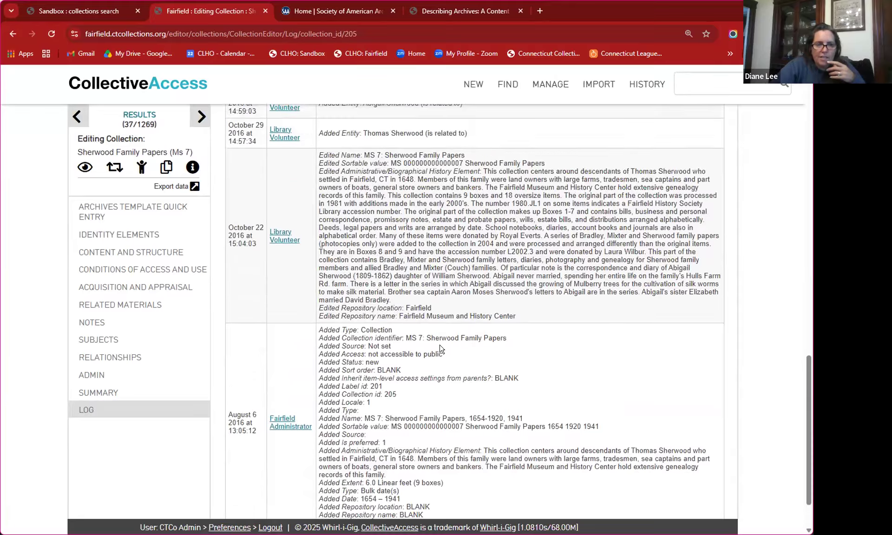
# View the collection's summary and go through the available display formats, keeping Collection Finding Aid
pyautogui.click(111, 393)
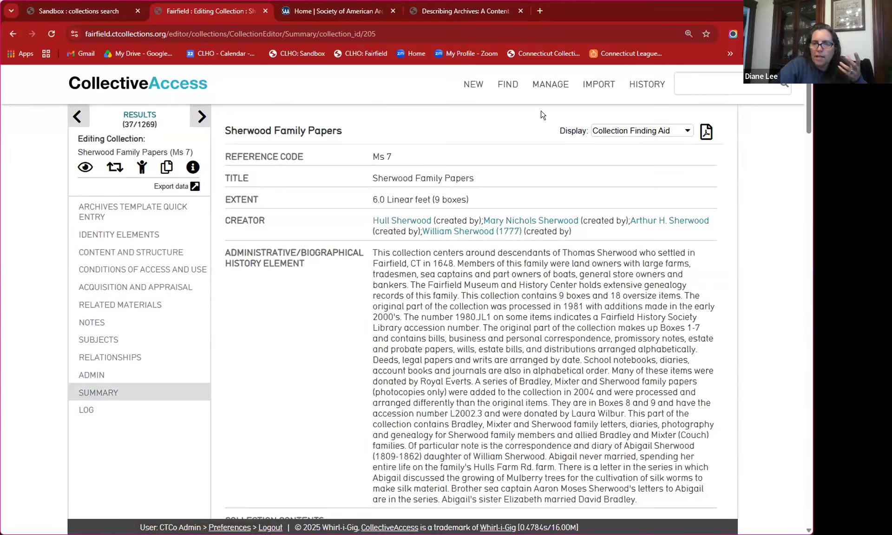
pyautogui.click(620, 133)
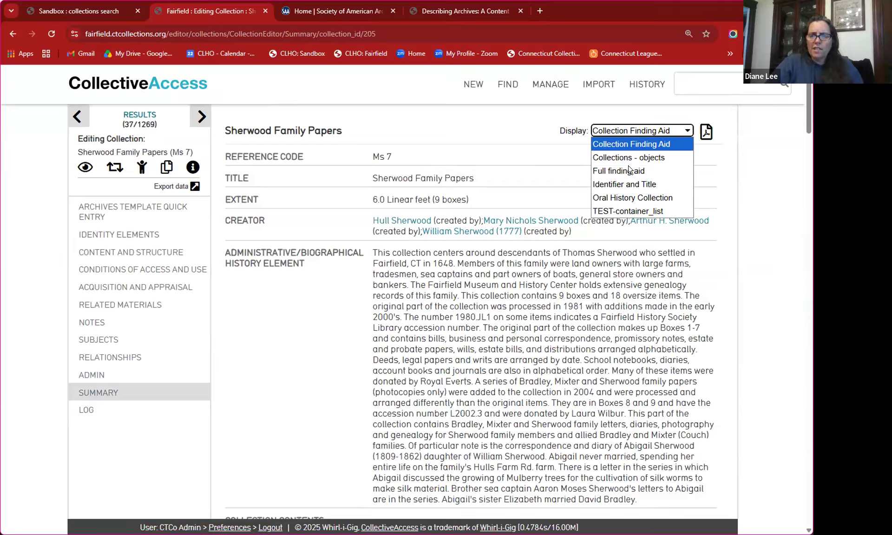
pyautogui.press('Down')
pyautogui.press('Down')
pyautogui.press('Down')
pyautogui.press('Down')
pyautogui.press('Down')
pyautogui.press('Up')
pyautogui.press('Up')
pyautogui.press('Up')
pyautogui.press('Up')
pyautogui.press('Down')
pyautogui.press('Down')
pyautogui.press('Down')
pyautogui.press('Down')
pyautogui.press('Up')
pyautogui.press('Up')
pyautogui.press('Up')
pyautogui.press('Up')
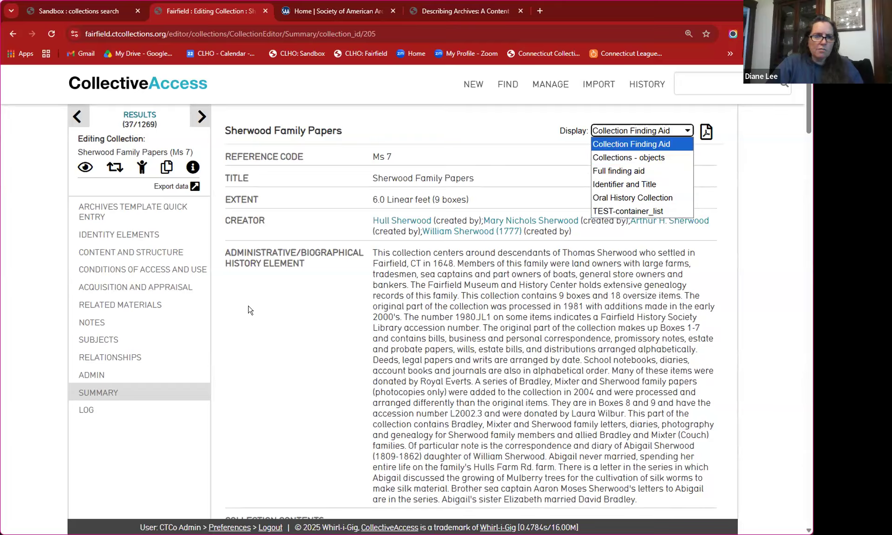
# Check the collection's record status and access settings, and its related entities, objects and lot
pyautogui.click(85, 376)
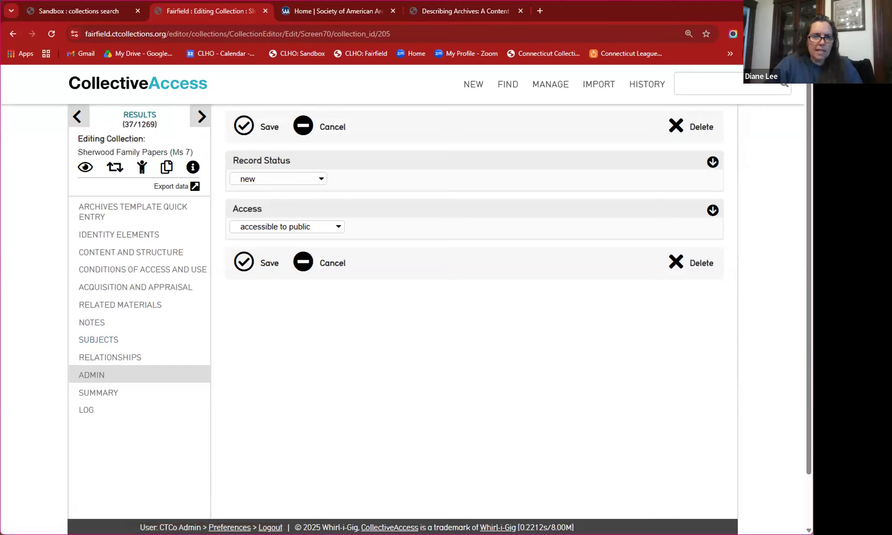
pyautogui.click(114, 358)
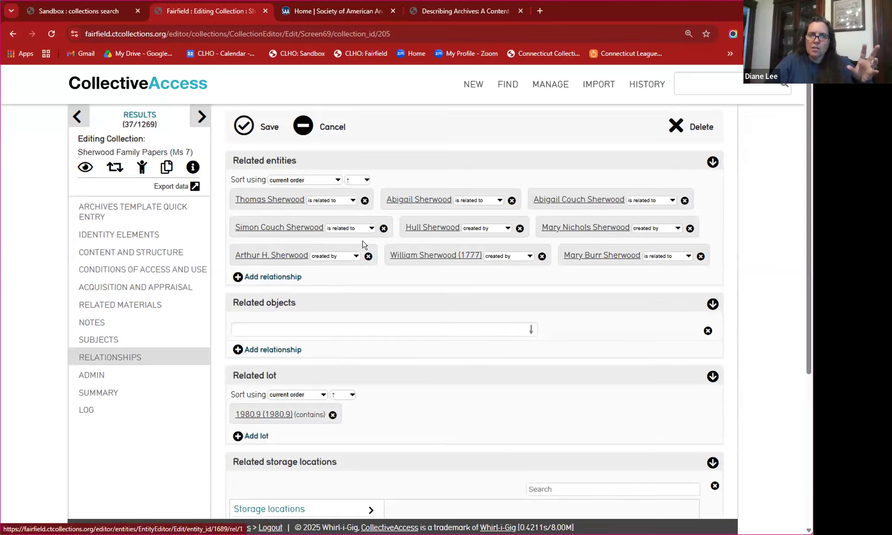
pyautogui.click(351, 334)
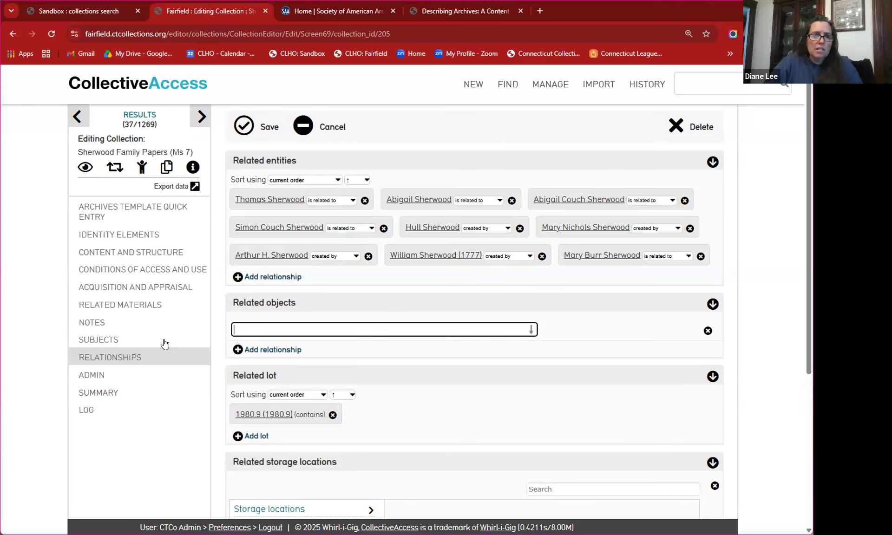
# Examine the collection's subject terms, including the Getty vocabularies and Library of Congress Subject Headings
pyautogui.click(106, 343)
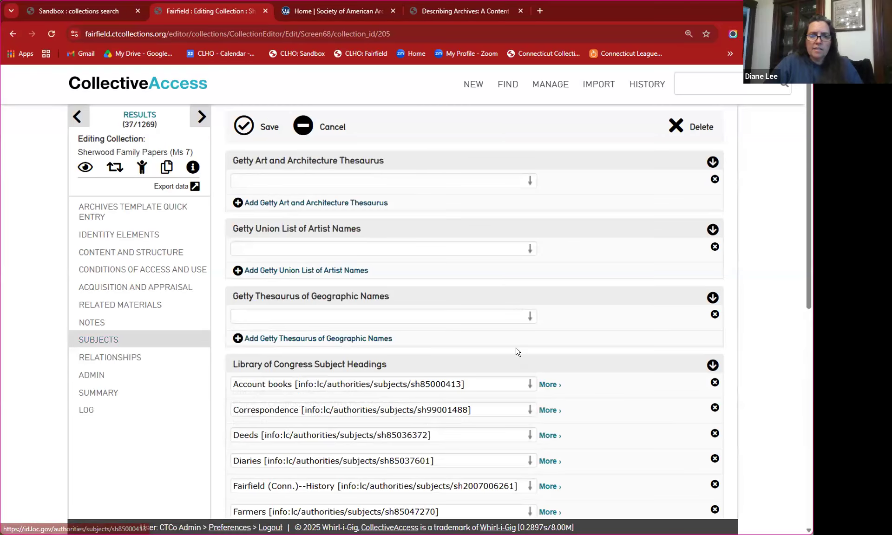
pyautogui.scroll(-2, 518, 350)
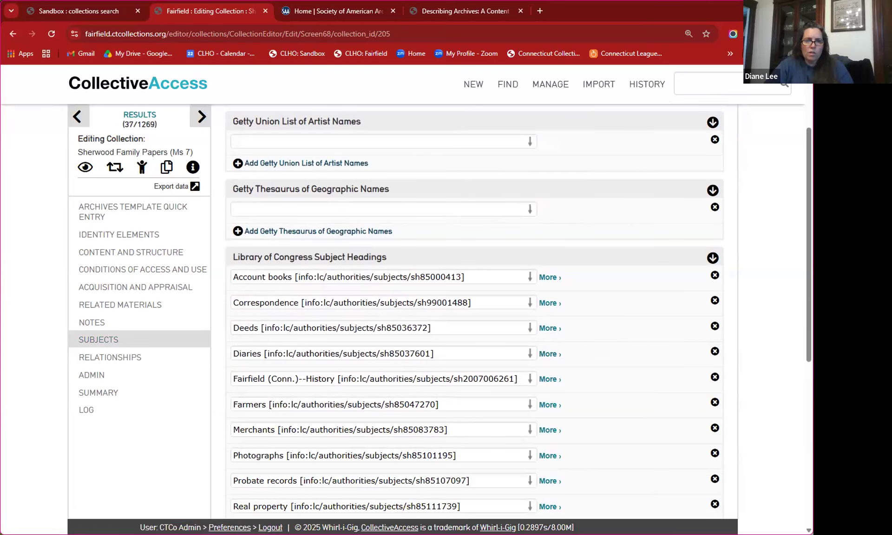
pyautogui.scroll(-4, 320, 343)
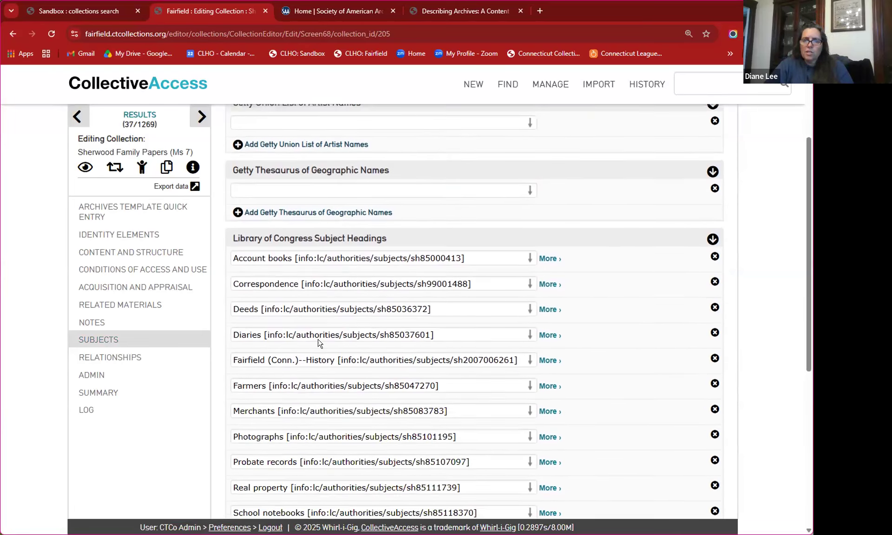
pyautogui.scroll(6, 319, 340)
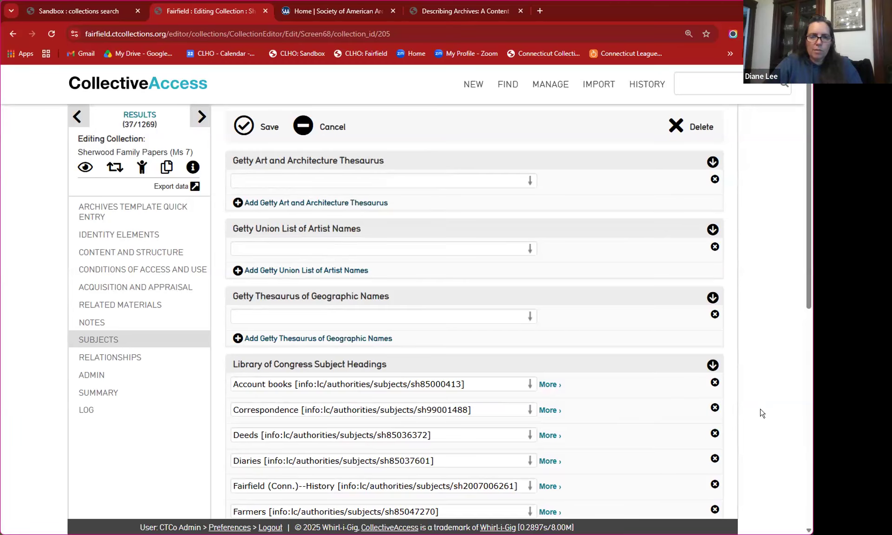
# Review the remaining Library of Congress Subject Headings, the Name Authority File and the Legacy Nomenclature entries of the collection
pyautogui.scroll(-4, 506, 353)
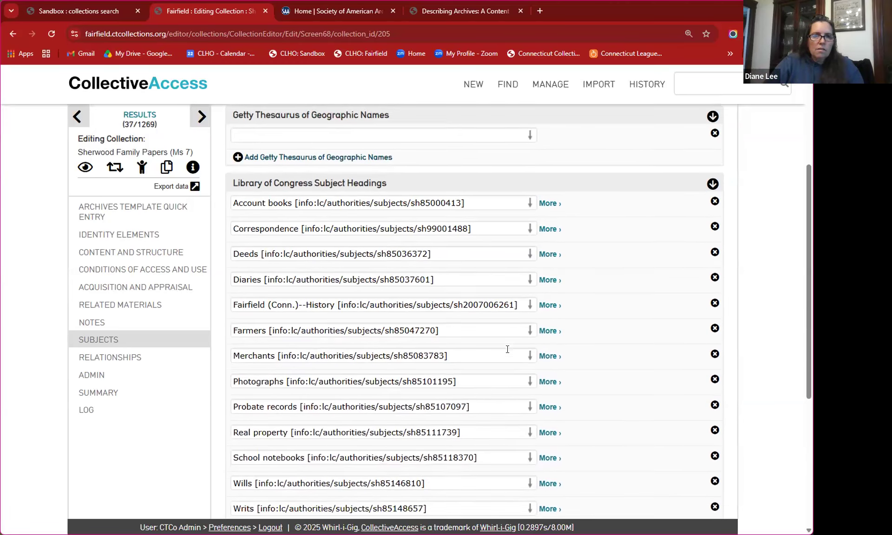
pyautogui.scroll(-5, 508, 350)
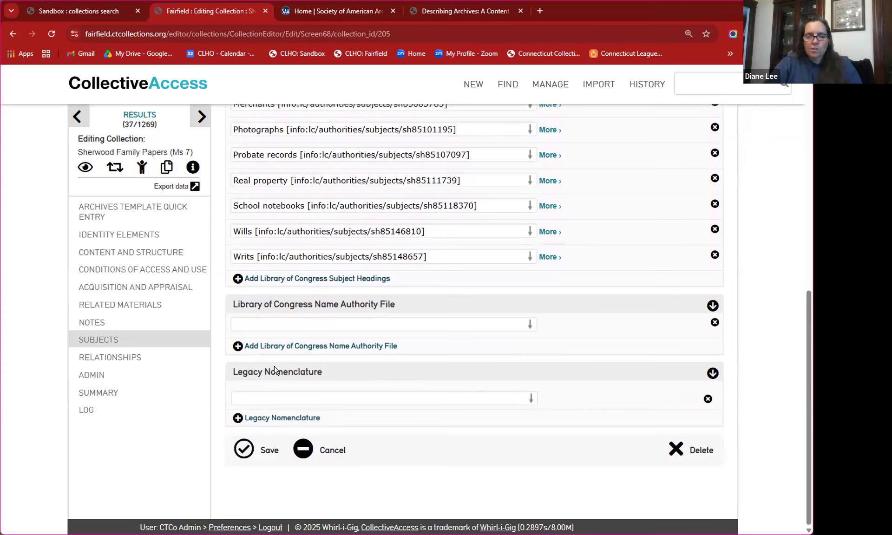
pyautogui.scroll(3, 593, 477)
pyautogui.scroll(4, 593, 477)
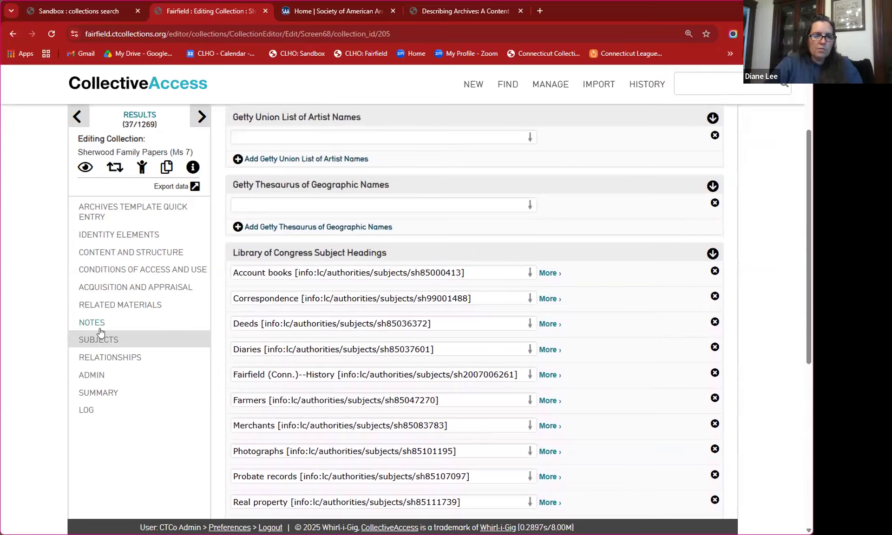
# Look through the collection's general notes, conservation notes, processing information and preferred citation fields
pyautogui.click(93, 323)
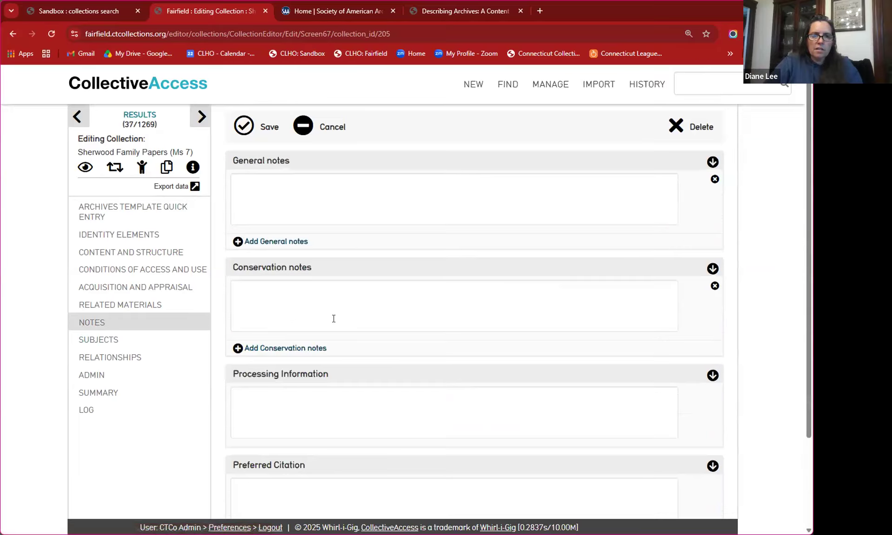
pyautogui.click(454, 393)
pyautogui.click(454, 318)
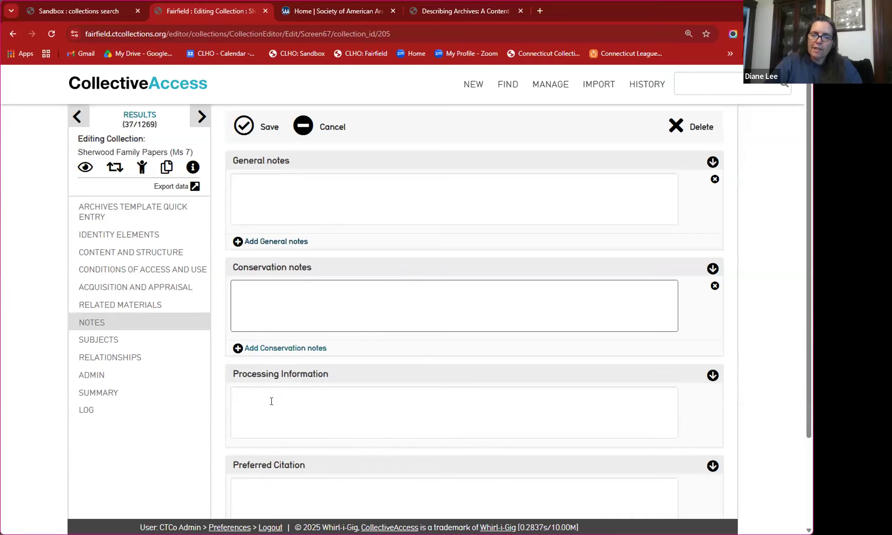
pyautogui.scroll(-3, 434, 395)
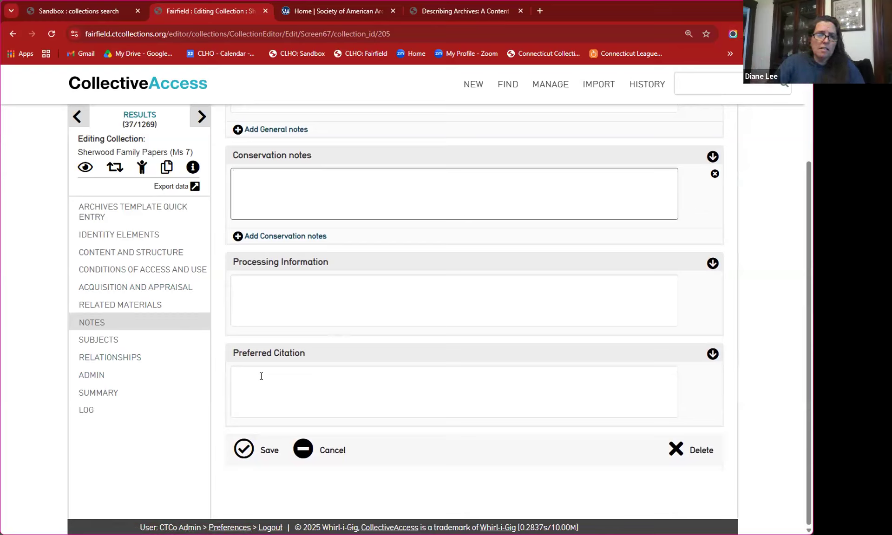
pyautogui.click(289, 382)
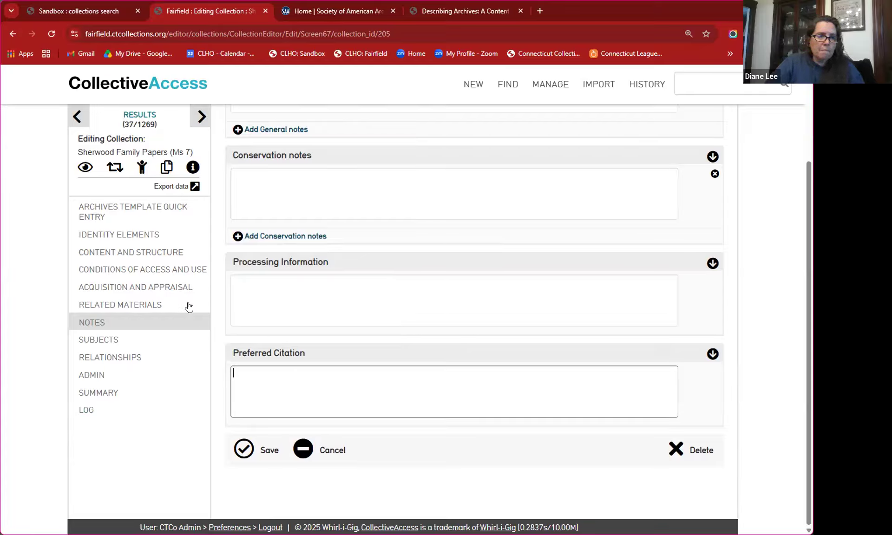
# Open the collection's identity elements and browse the files under the Bills, Deeds, Receipts, and Correspondence series (MS 7, Box 1) in the hierarchy
pyautogui.click(140, 236)
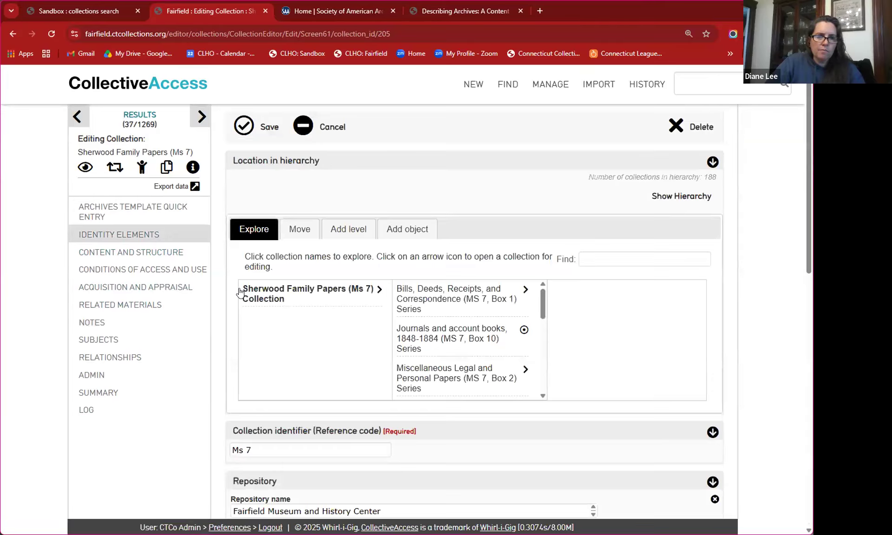
pyautogui.scroll(-2, 774, 345)
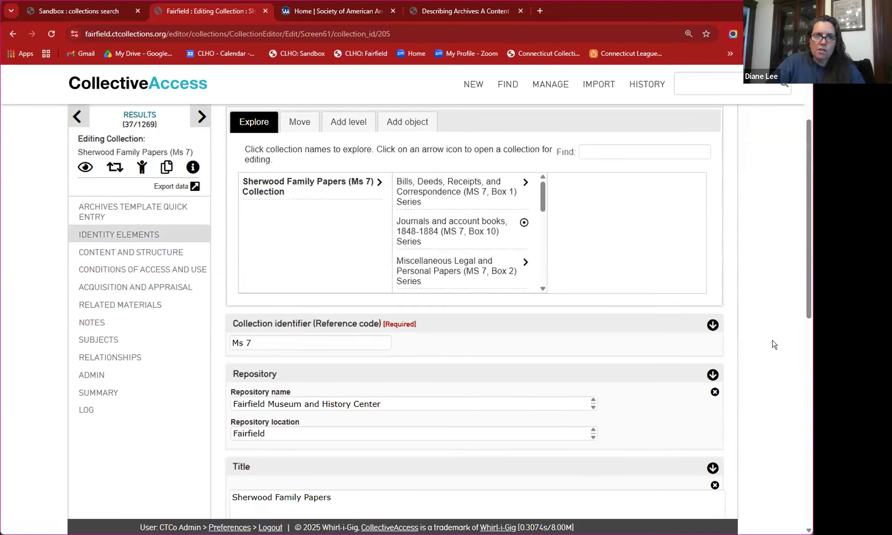
pyautogui.scroll(1, 774, 345)
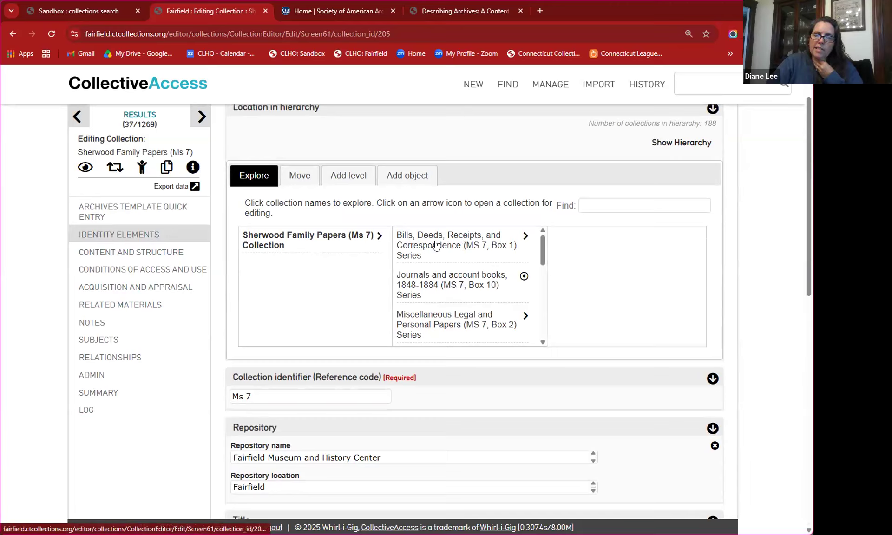
pyautogui.click(524, 239)
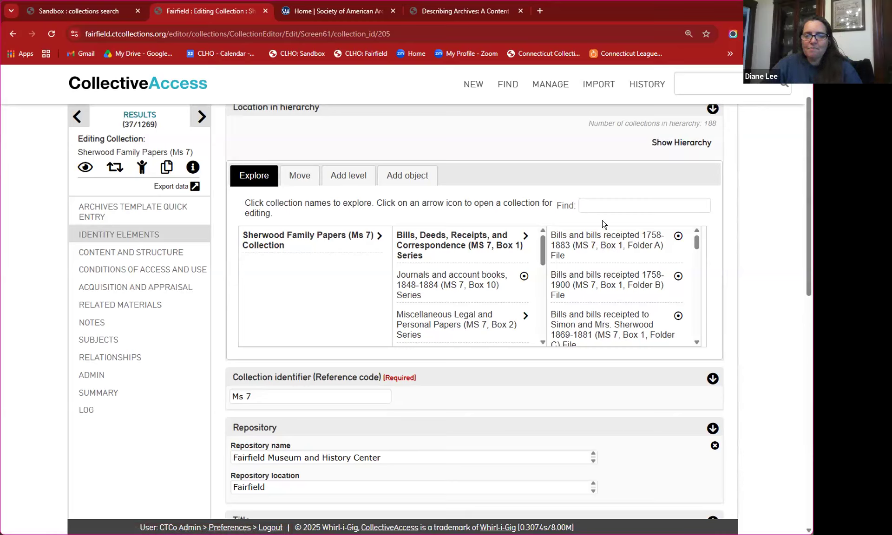
pyautogui.scroll(-1, 616, 286)
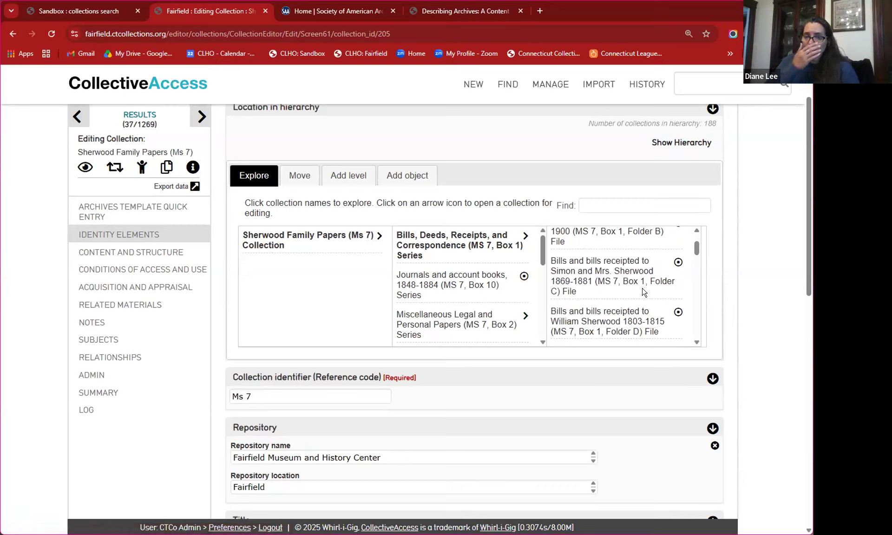
pyautogui.scroll(-1, 644, 292)
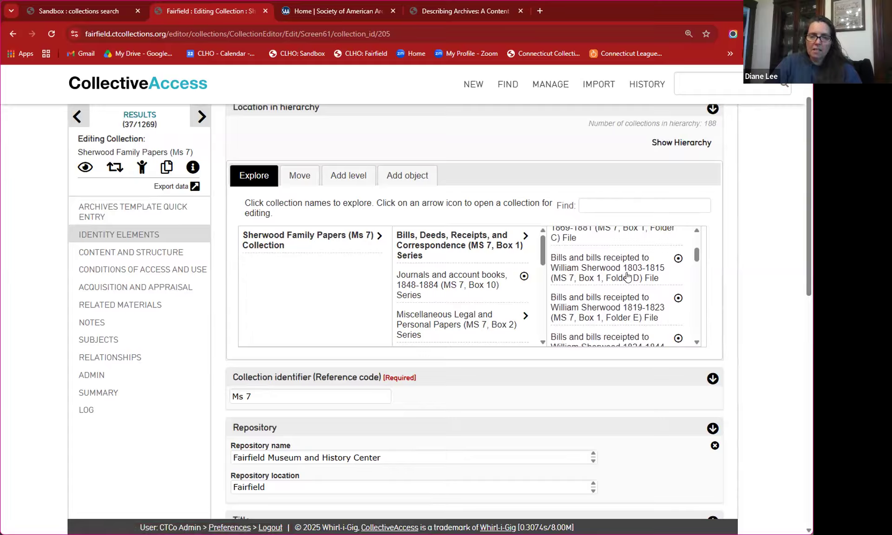
pyautogui.scroll(-6, 566, 281)
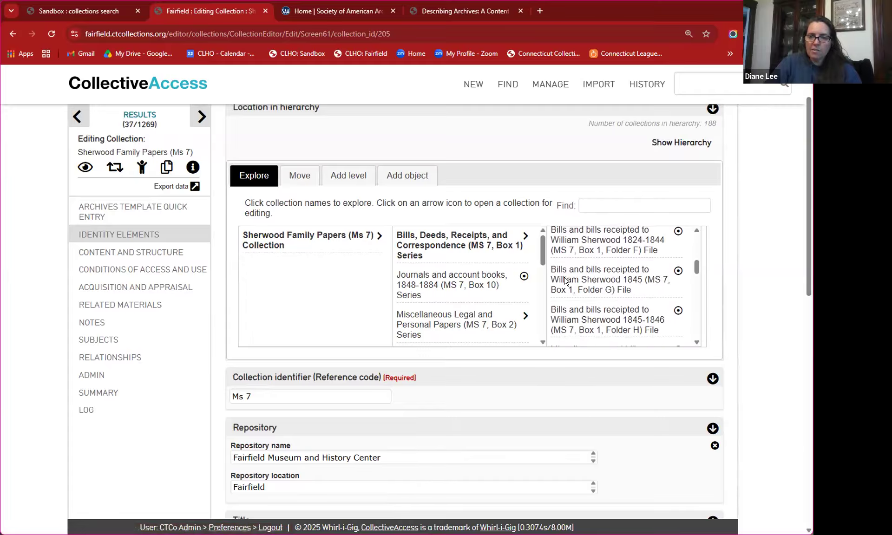
pyautogui.scroll(-10, 565, 281)
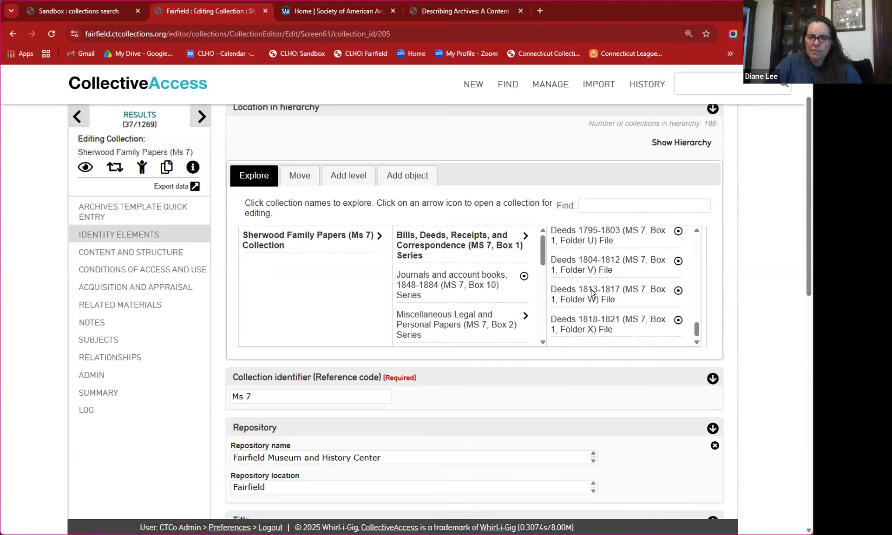
pyautogui.scroll(-2, 591, 292)
pyautogui.scroll(2, 592, 293)
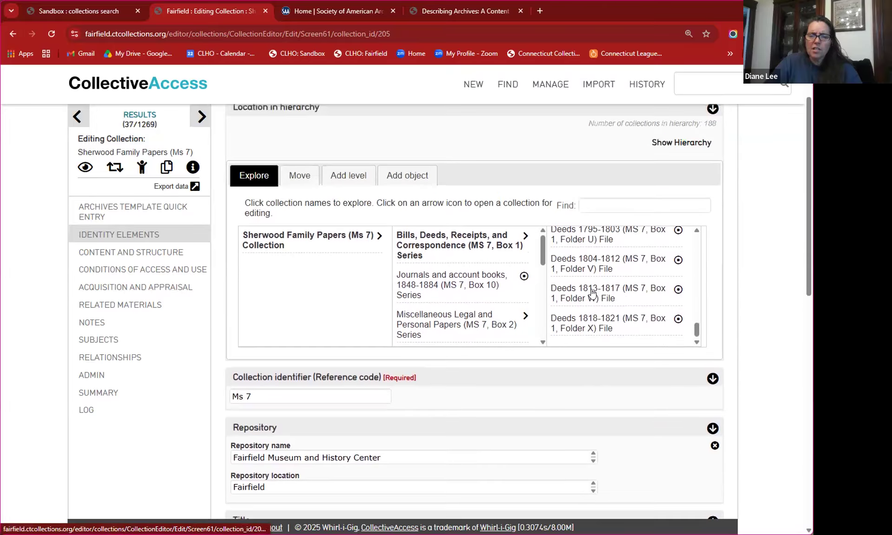
pyautogui.scroll(8, 595, 298)
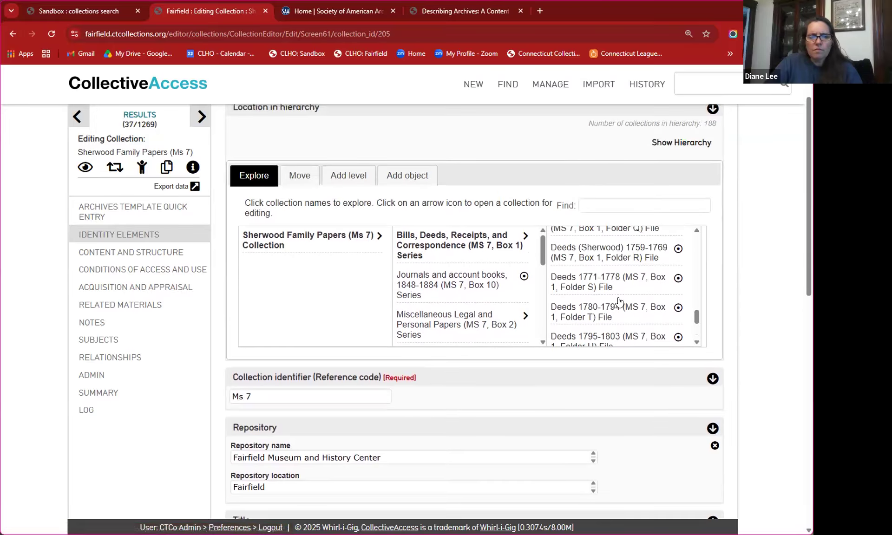
pyautogui.scroll(10, 618, 302)
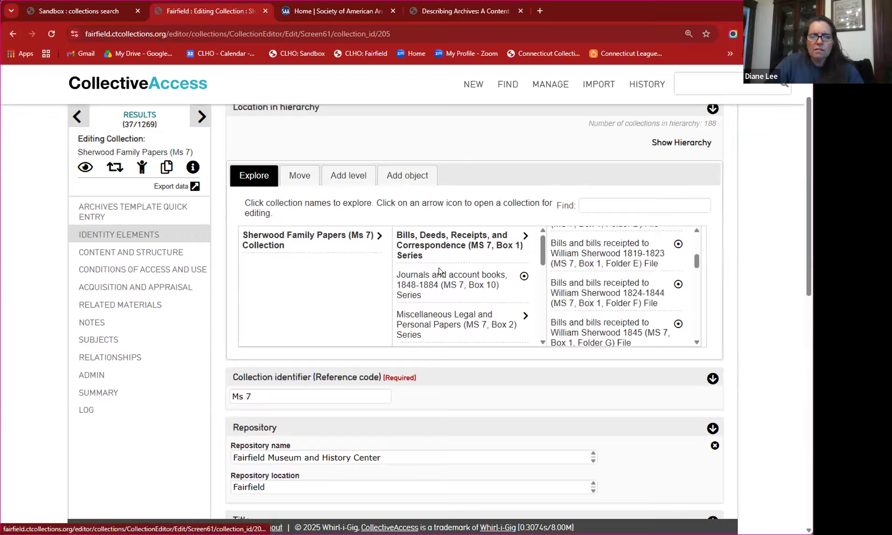
# Open the Journals and account books series and browse the files under Miscellaneous Legal and Personal Papers (MS 7, Box 2) in its hierarchy
pyautogui.click(524, 277)
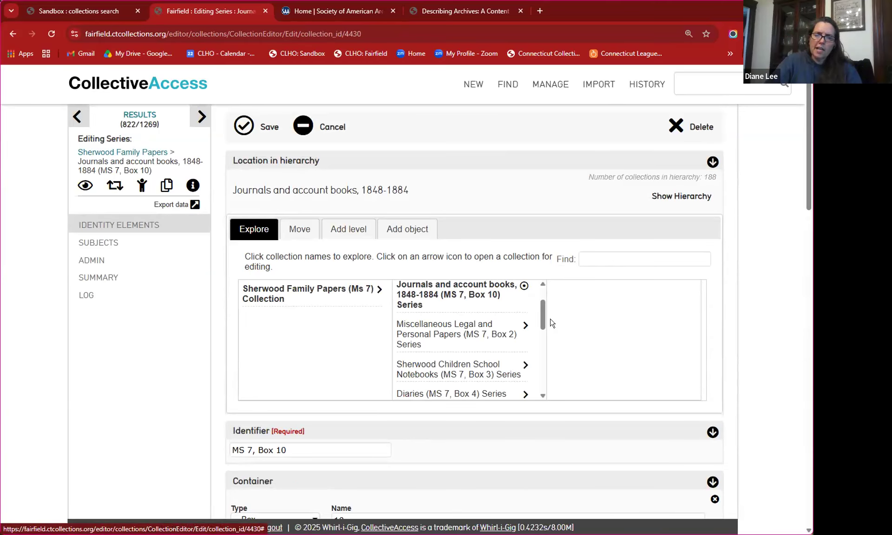
pyautogui.click(523, 330)
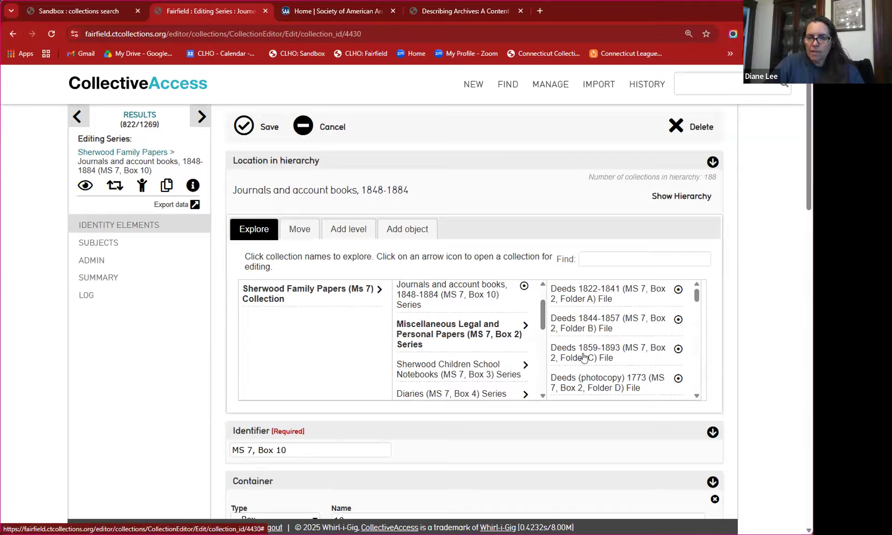
pyautogui.scroll(-1, 628, 354)
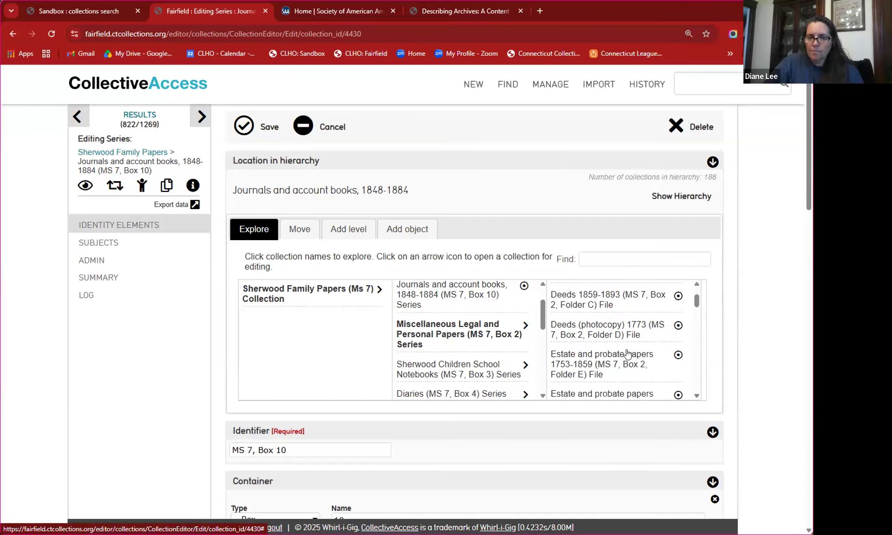
pyautogui.scroll(-1, 627, 354)
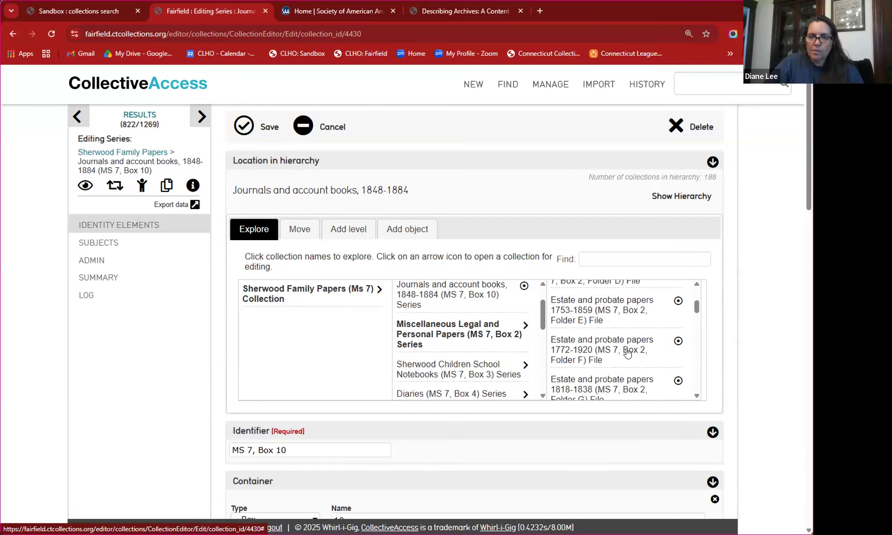
pyautogui.scroll(-2, 628, 353)
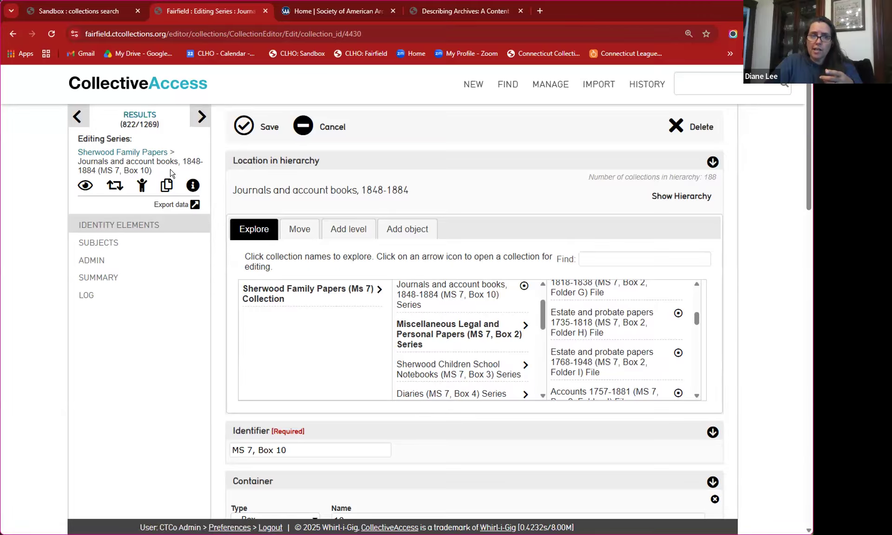
# Return to the Sherwood Family Papers collection record, change its collection identifier to Ms7 without a space, and save the record
pyautogui.click(119, 153)
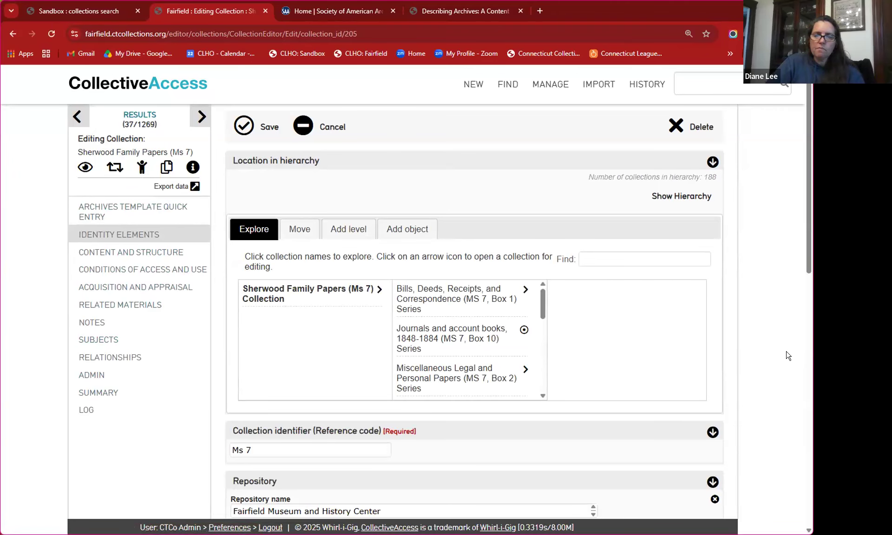
pyautogui.scroll(-3, 762, 358)
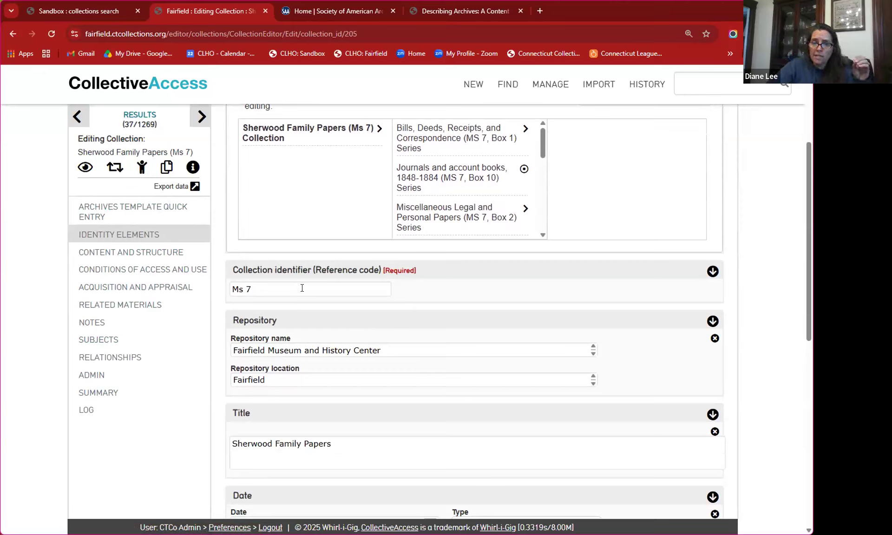
pyautogui.click(249, 289)
pyautogui.press('BackSpace')
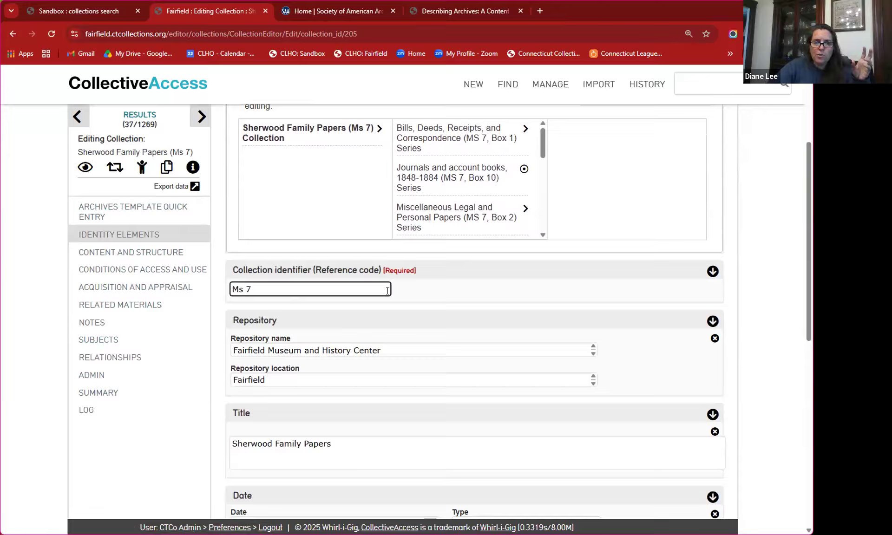
pyautogui.click(423, 292)
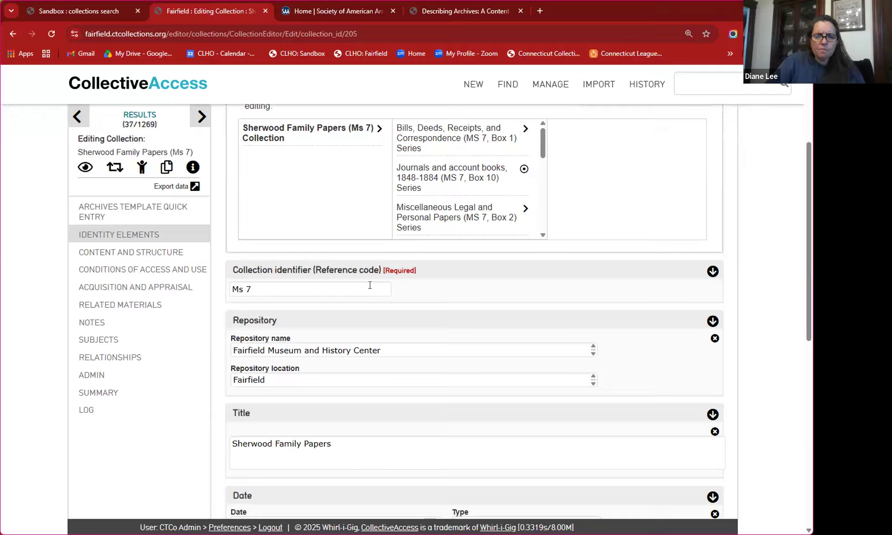
pyautogui.click(262, 290)
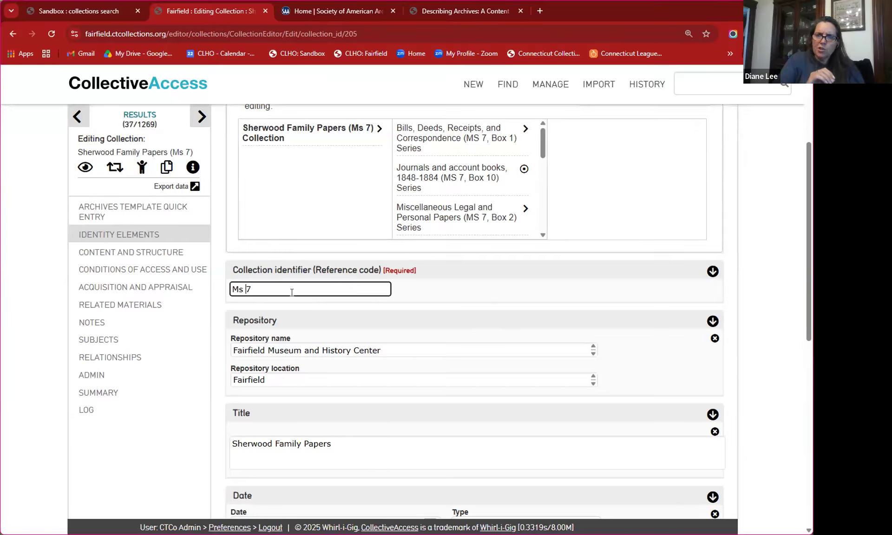
pyautogui.press('BackSpace')
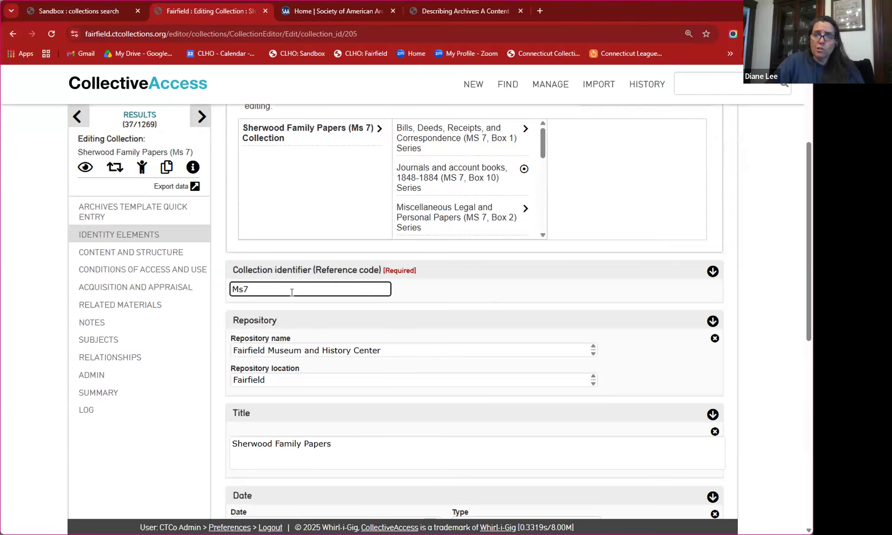
pyautogui.scroll(3, 314, 319)
pyautogui.click(244, 126)
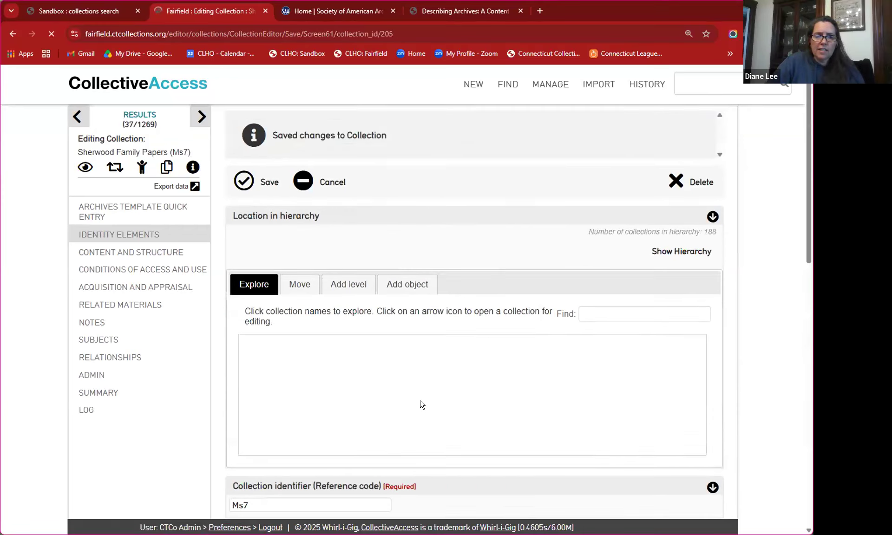
# Try extending the collection identifier to Ms7SmithFamily, and remove the added family name
pyautogui.scroll(-5, 420, 406)
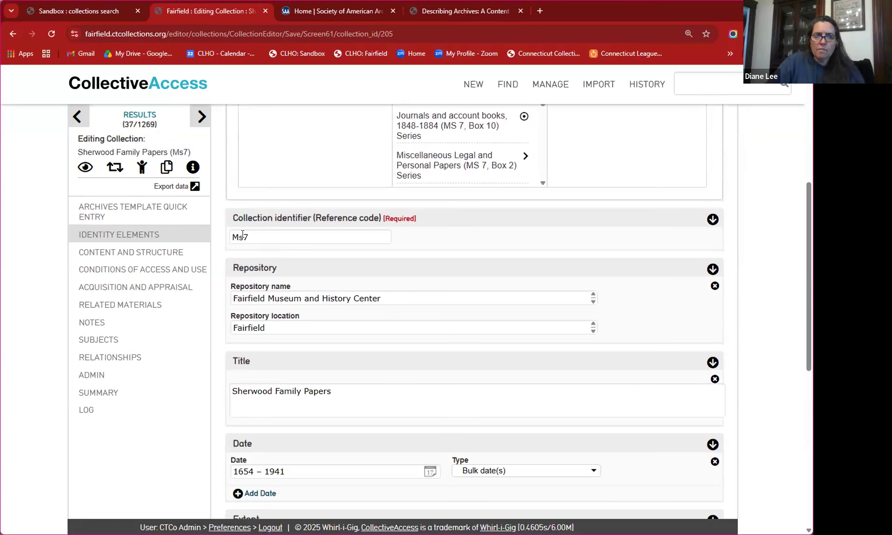
pyautogui.click(261, 238)
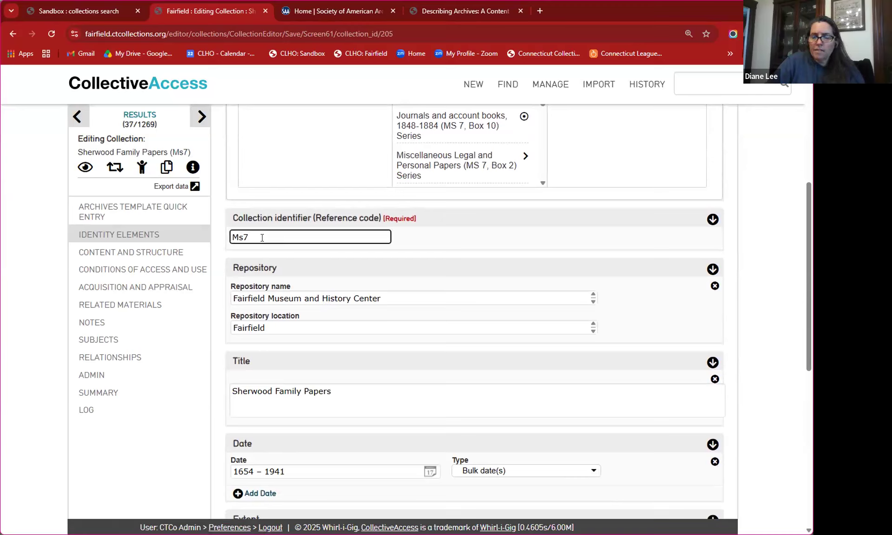
pyautogui.write('Smith')
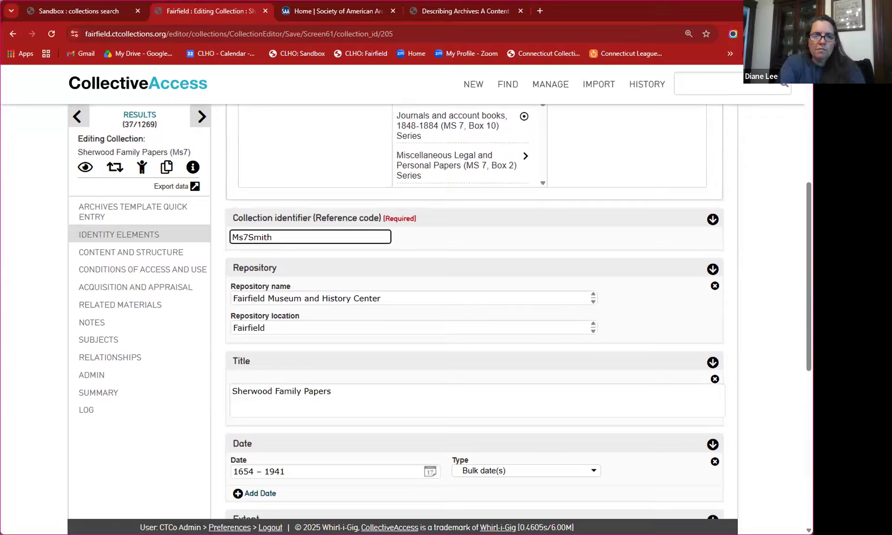
pyautogui.write('Family')
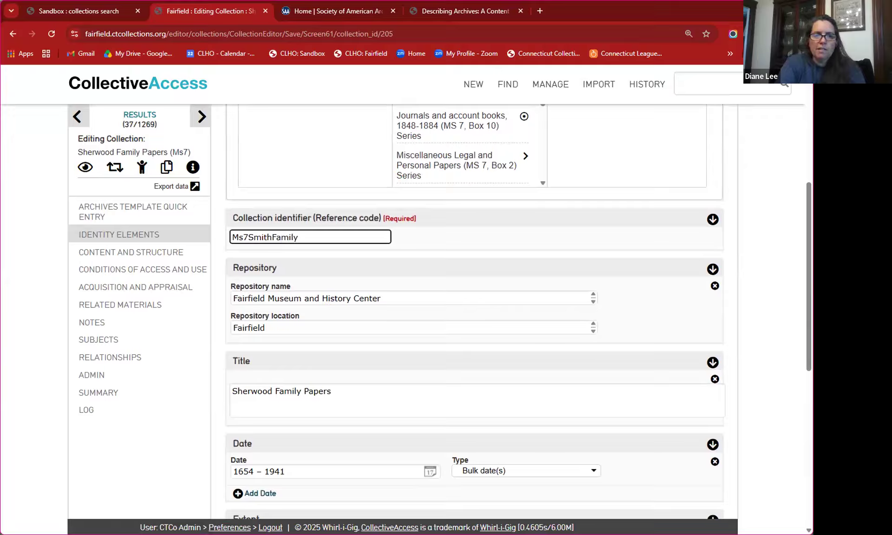
pyautogui.press('BackSpace')
pyautogui.press('BackSpace')
pyautogui.press('BackSpace')
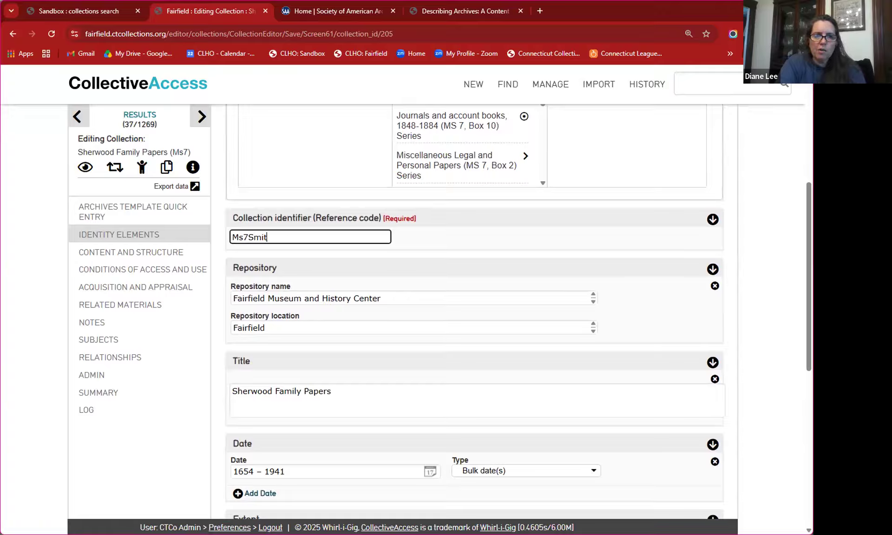
pyautogui.press('BackSpace')
pyautogui.press('BackSpace')
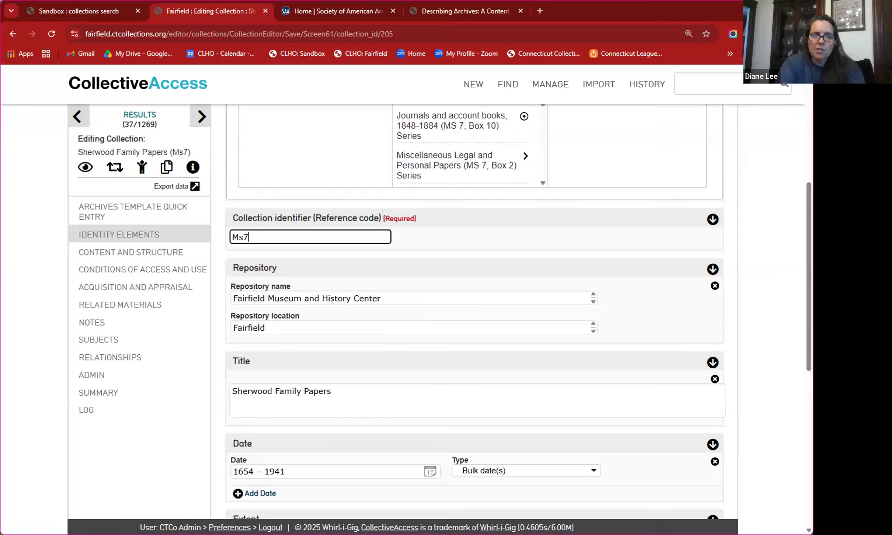
# Try the underscore variant Ms7_SmithFamily as the collection identifier, and strip it back to Ms7
pyautogui.write('7_Smith')
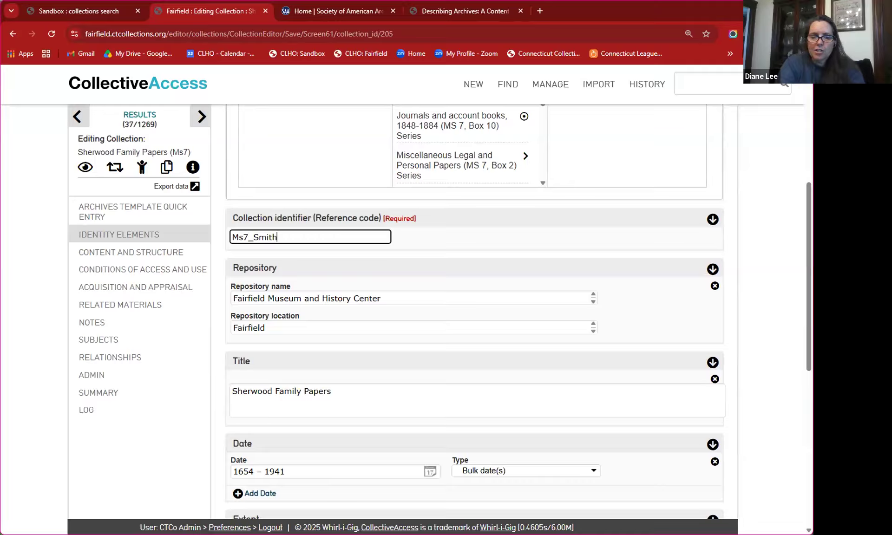
pyautogui.write('Family')
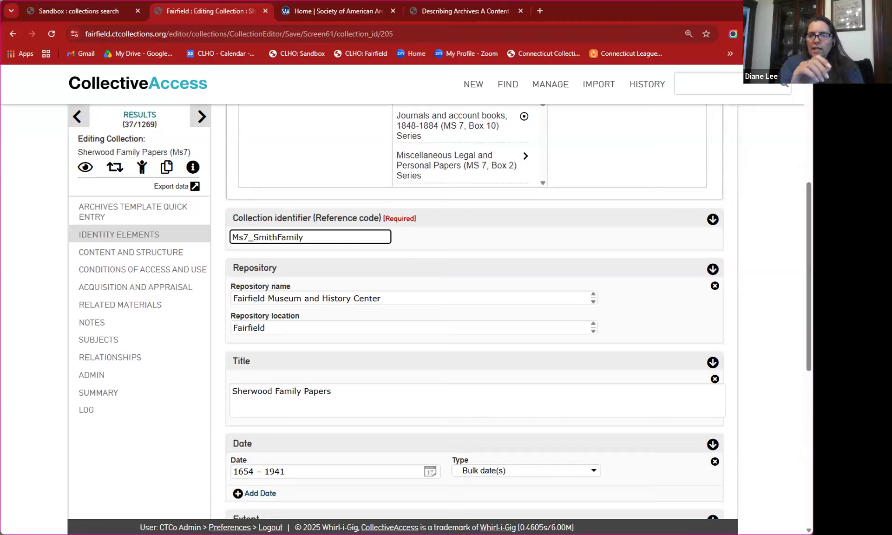
pyautogui.press('BackSpace')
pyautogui.press('BackSpace')
pyautogui.press('BackSpace')
pyautogui.press('BackSpace')
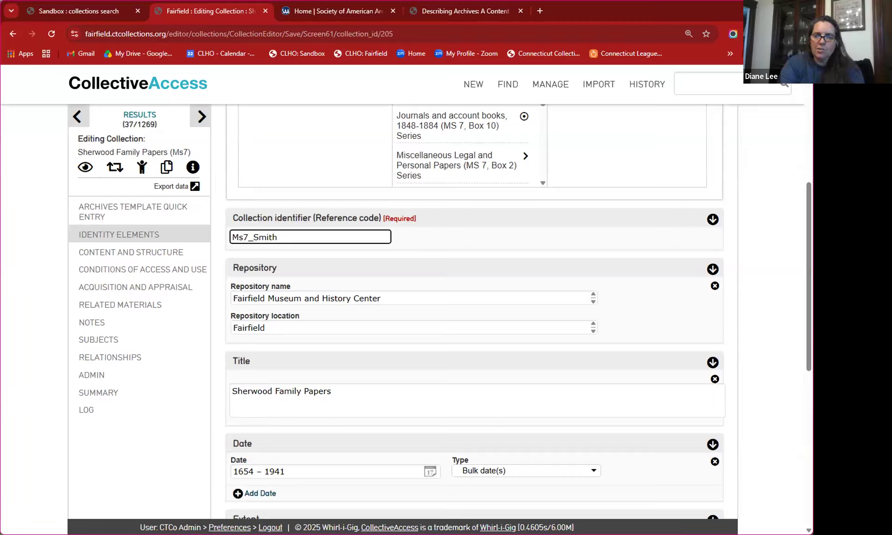
pyautogui.press('BackSpace')
pyautogui.press('BackSpace')
pyautogui.press('BackSpace')
pyautogui.press('BackSpace')
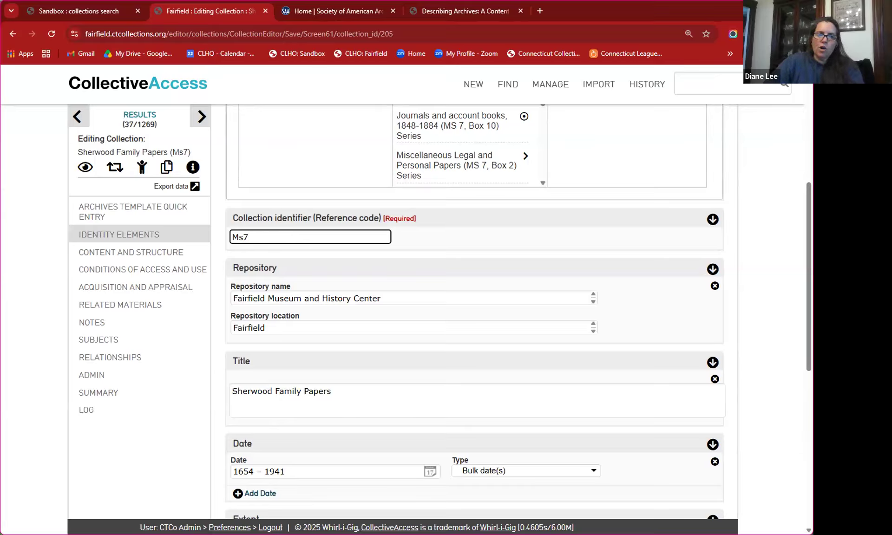
# Reopen the collection's identity elements and look through its repository, title, date, extent and creator fields
pyautogui.click(473, 392)
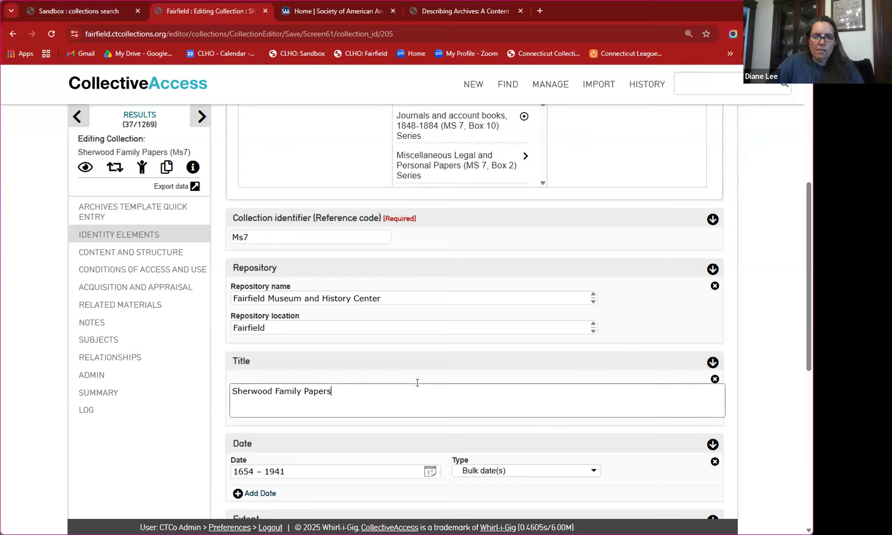
pyautogui.scroll(-1, 419, 390)
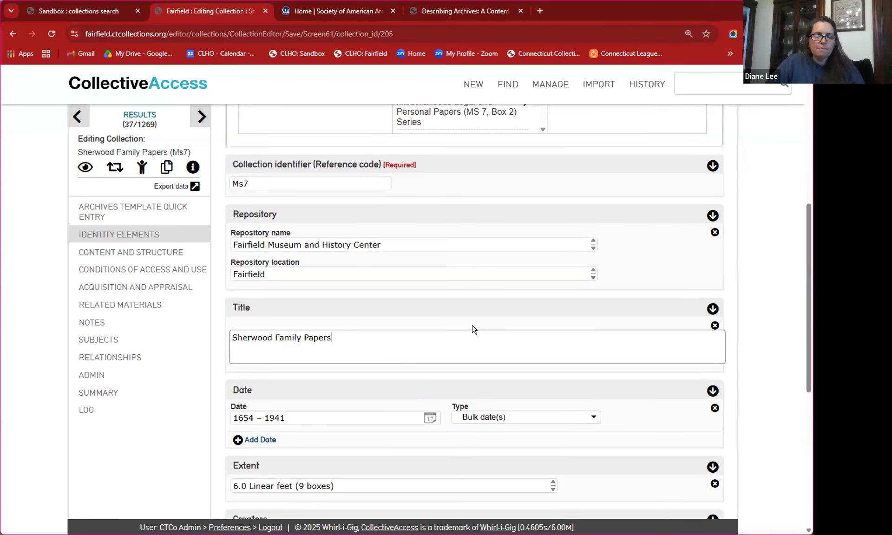
pyautogui.scroll(-1, 473, 329)
pyautogui.click(106, 254)
pyautogui.click(103, 236)
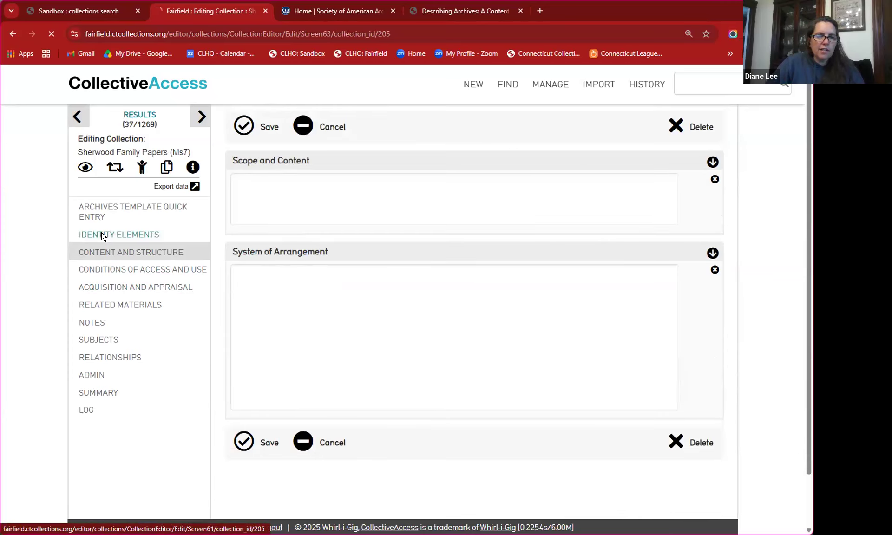
pyautogui.scroll(-1, 408, 334)
pyautogui.scroll(-3, 408, 333)
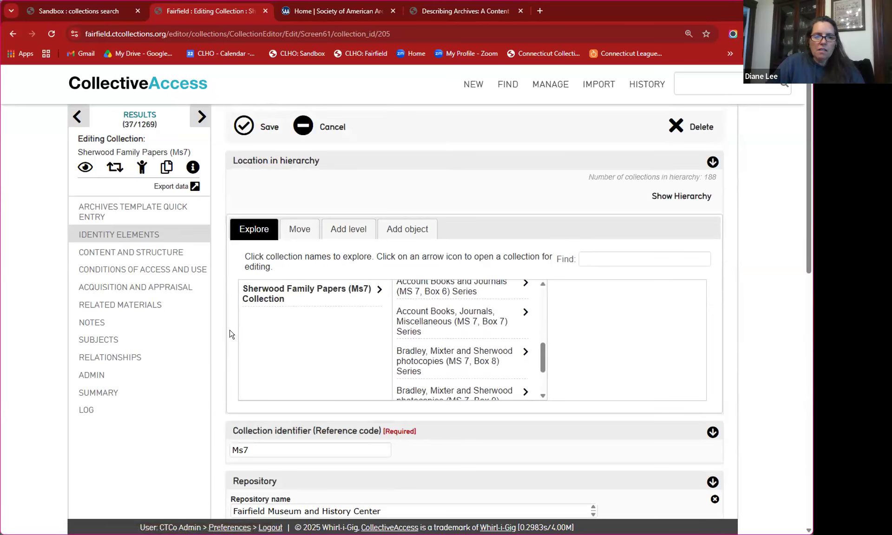
pyautogui.scroll(-6, 139, 398)
pyautogui.scroll(-1, 143, 400)
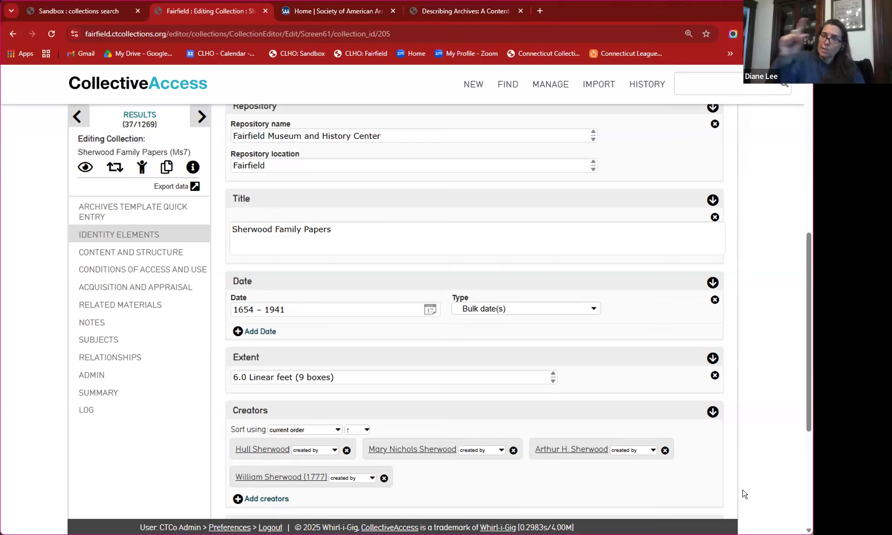
# Review the available date types, keeping Bulk date(s), and examine the collection's extent statement
pyautogui.click(558, 309)
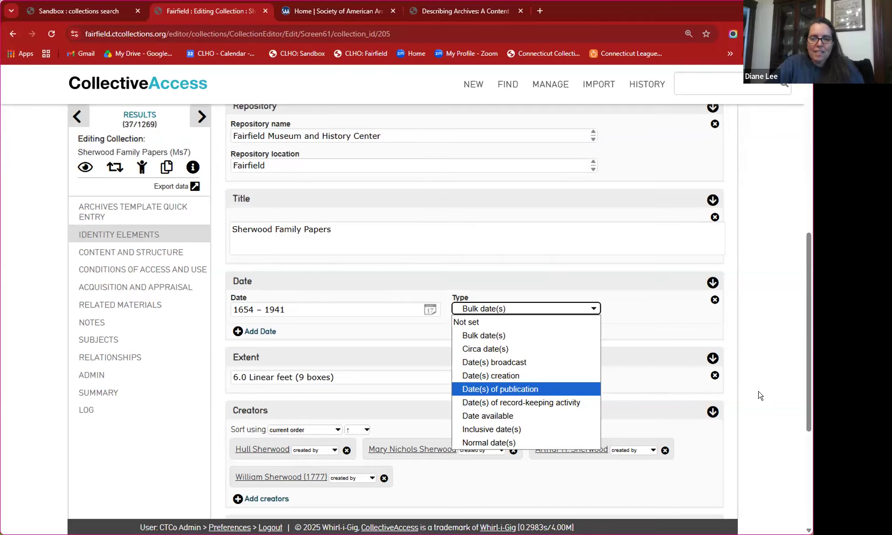
pyautogui.click(578, 336)
pyautogui.scroll(-2, 519, 311)
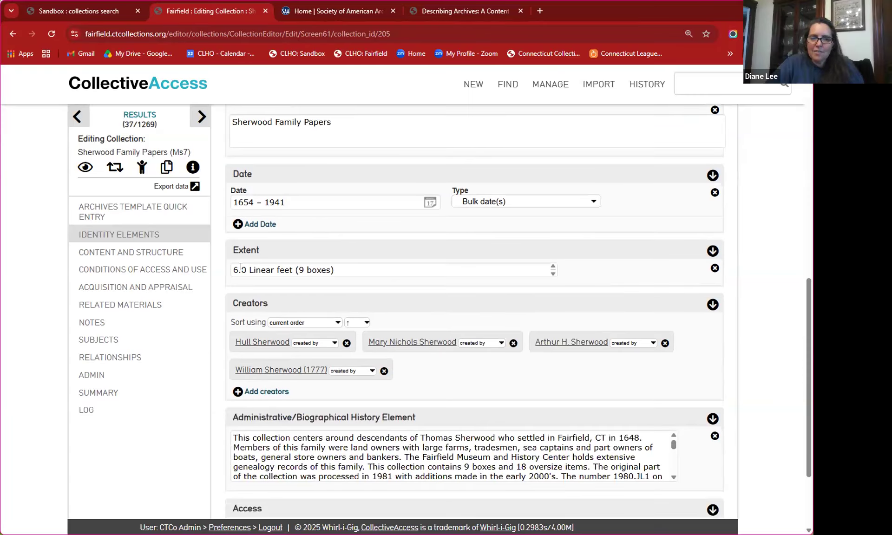
pyautogui.moveTo(350, 273); pyautogui.dragTo(217, 274)
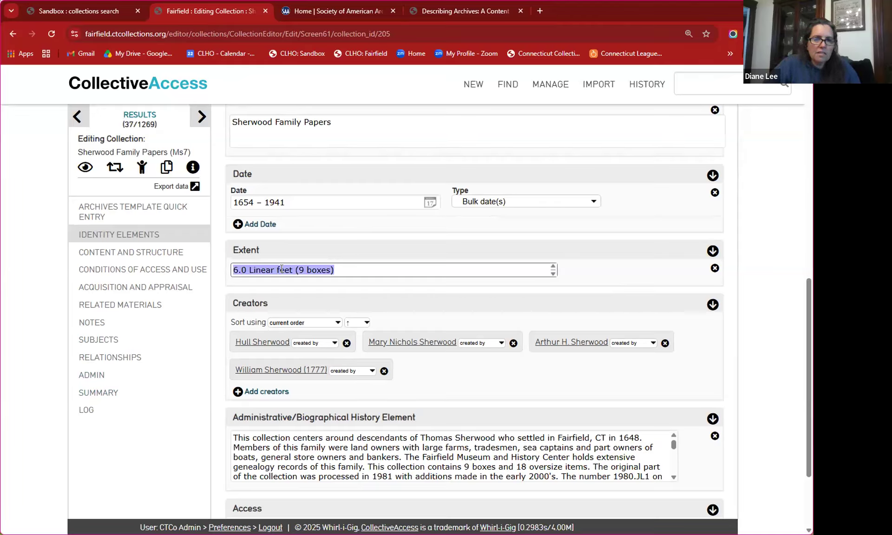
pyautogui.click(348, 272)
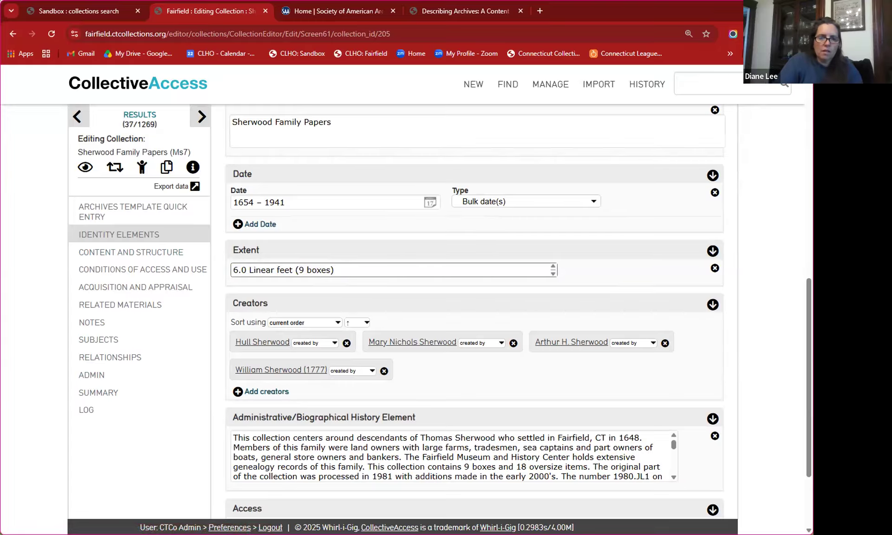
# Examine the creators, the Administrative/Biographical History Element with its field definition, and the access setting
pyautogui.scroll(-3, 665, 392)
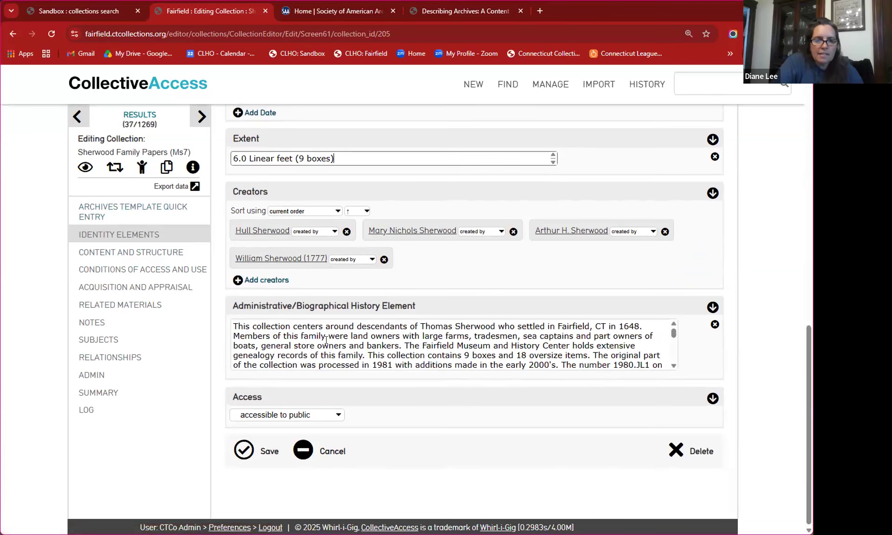
pyautogui.moveTo(324, 307)
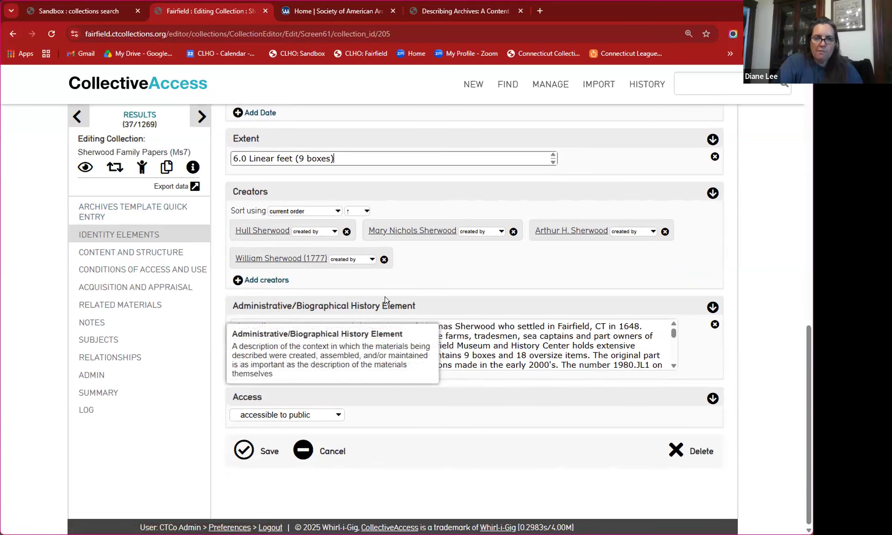
pyautogui.scroll(-3, 434, 327)
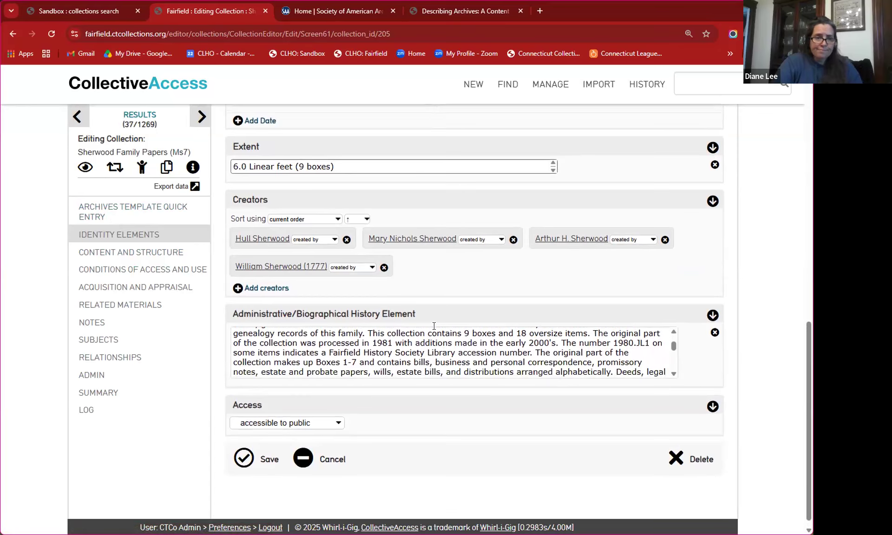
pyautogui.scroll(4, 418, 356)
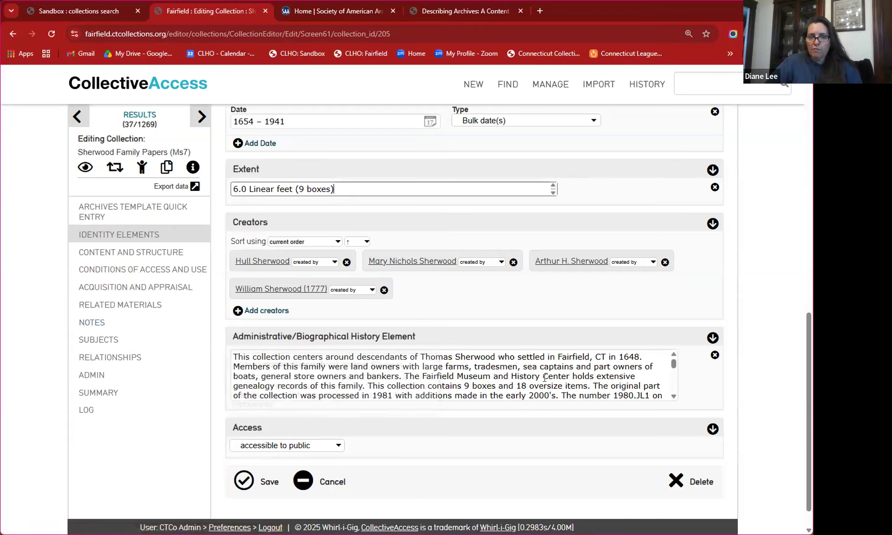
pyautogui.scroll(1, 583, 390)
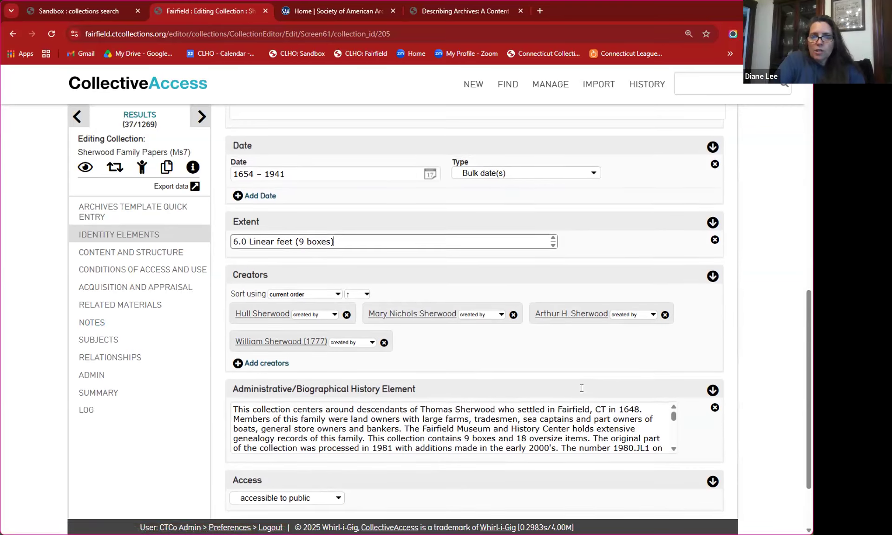
pyautogui.scroll(-4, 582, 393)
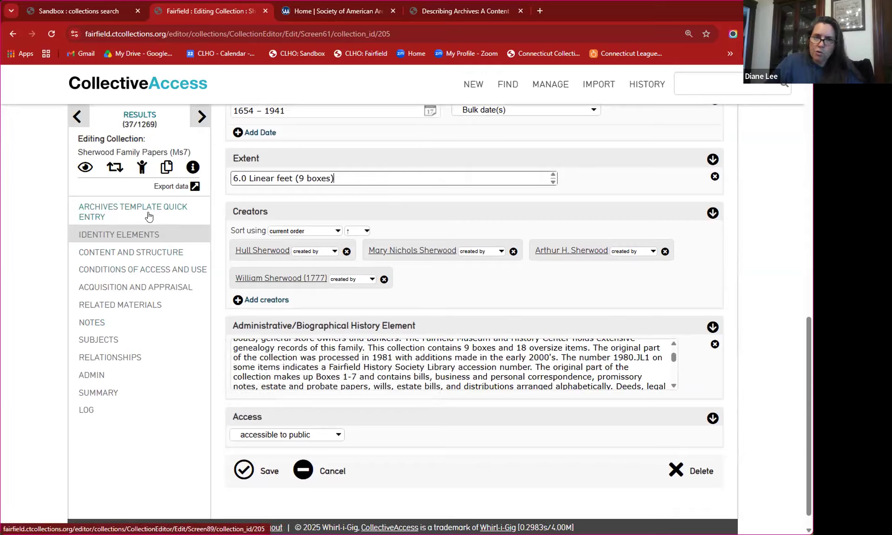
# Open the Archives Template Quick Entry screen and read the guidance for the collection identifier
pyautogui.click(126, 210)
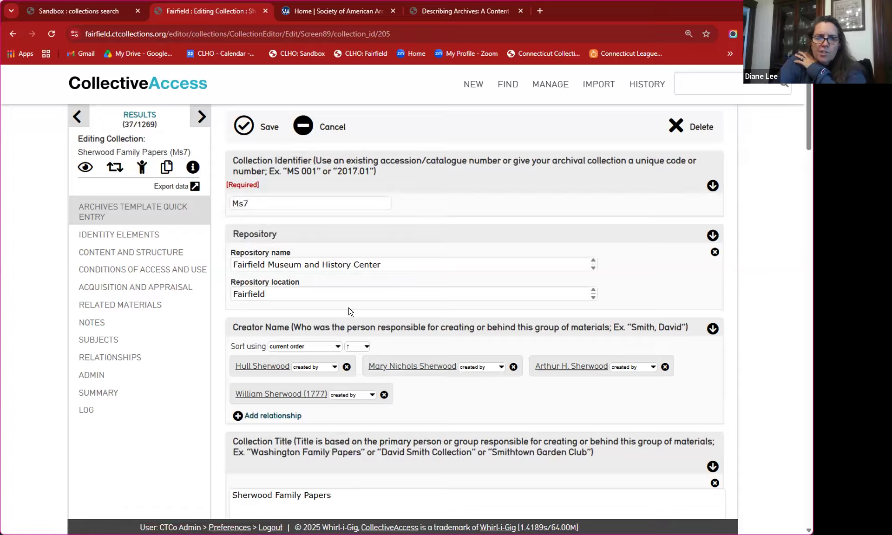
pyautogui.moveTo(310, 160)
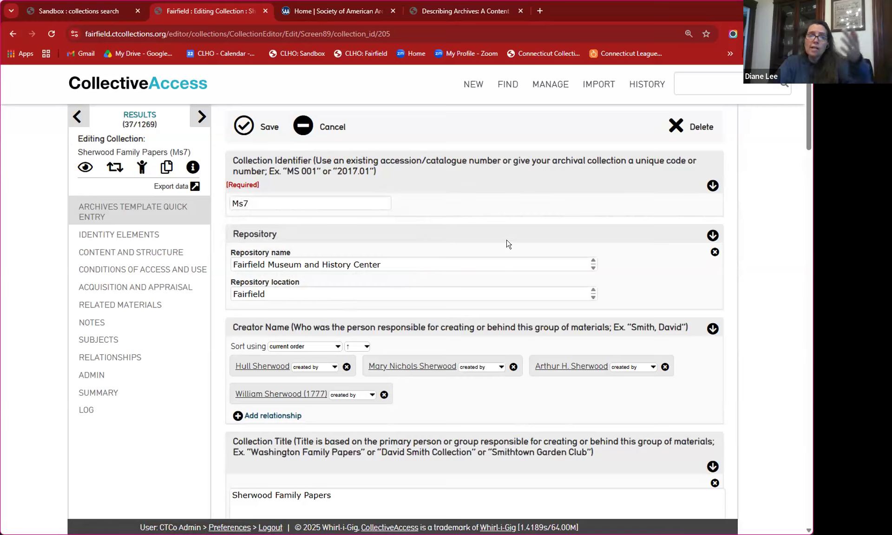
pyautogui.moveTo(491, 176)
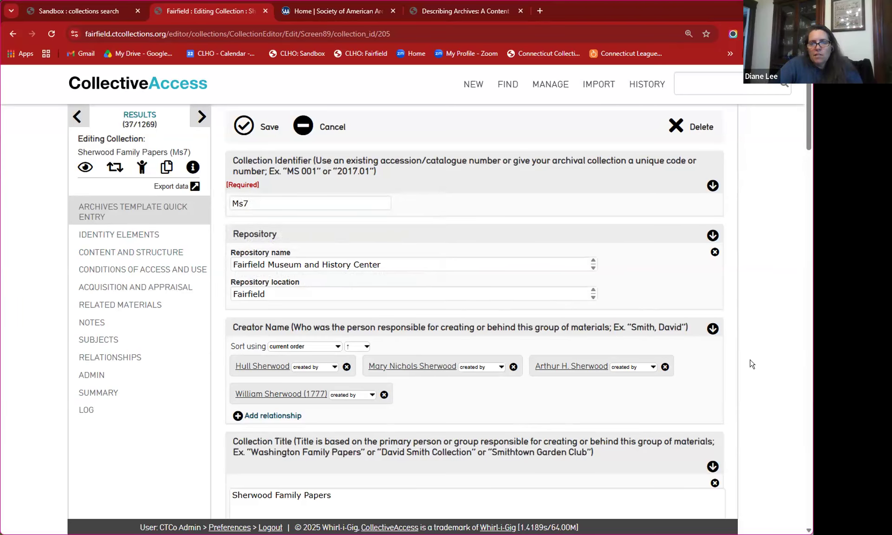
# Complete the repository location with the museum's street address before the town and the state abbreviation after it
pyautogui.scroll(-1, 752, 365)
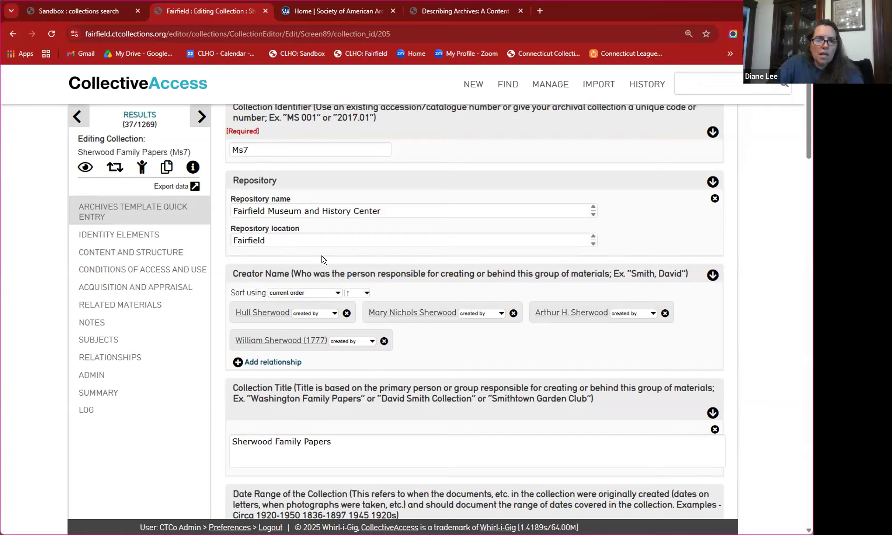
pyautogui.click(232, 240)
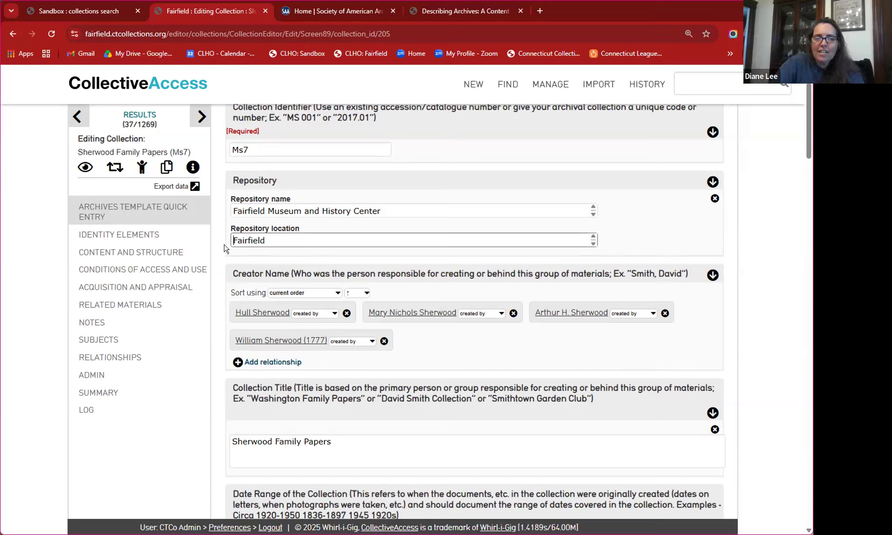
pyautogui.click(303, 243)
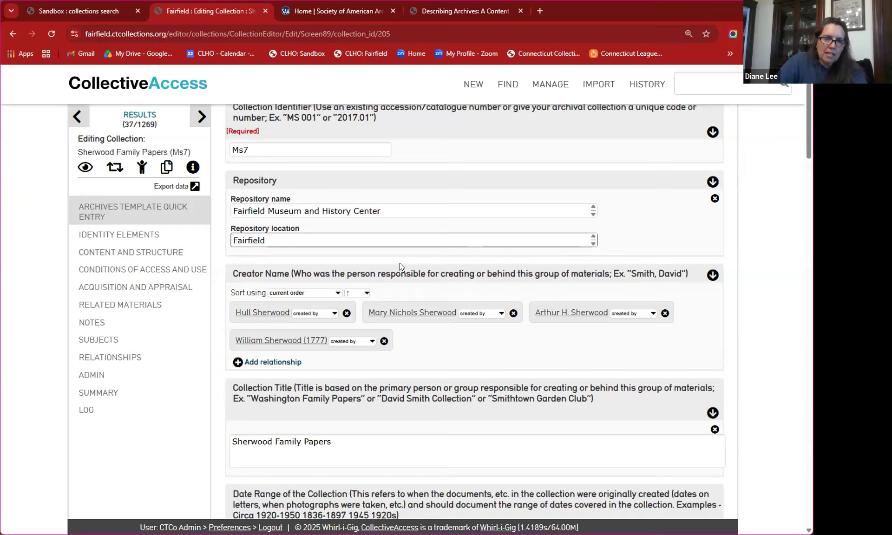
pyautogui.click(232, 244)
pyautogui.write('37')
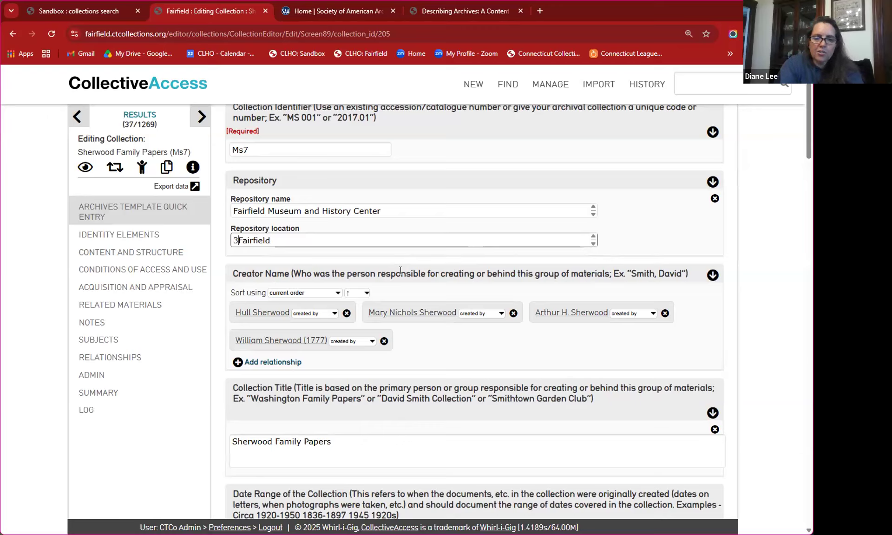
pyautogui.write('0 Beach Road')
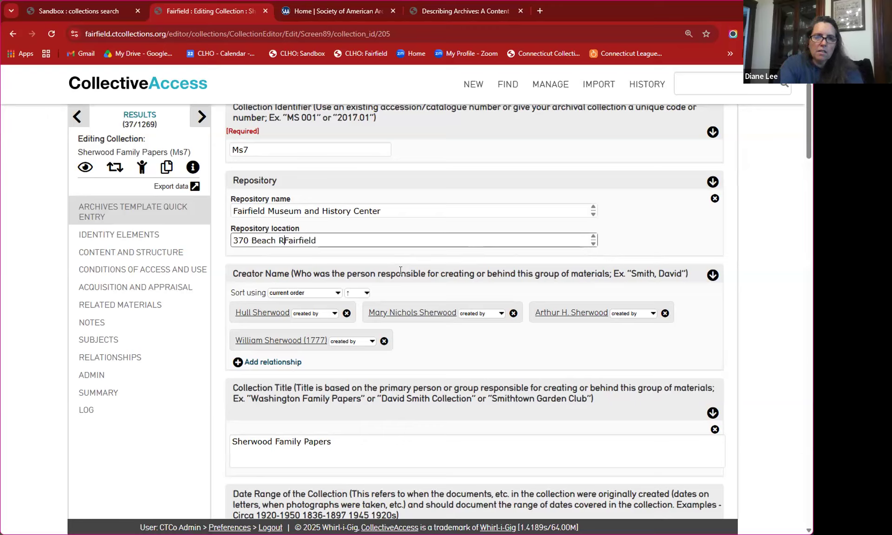
pyautogui.write(', Fairfield')
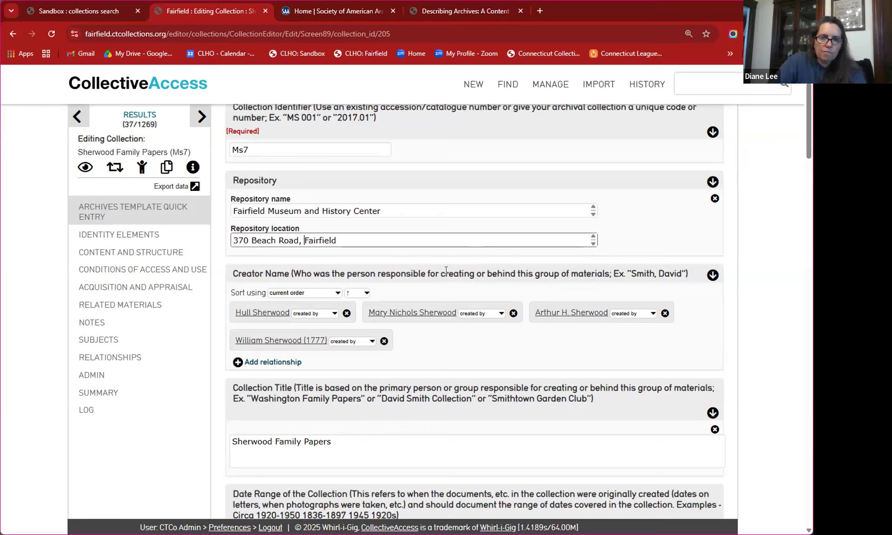
pyautogui.write(', CT')
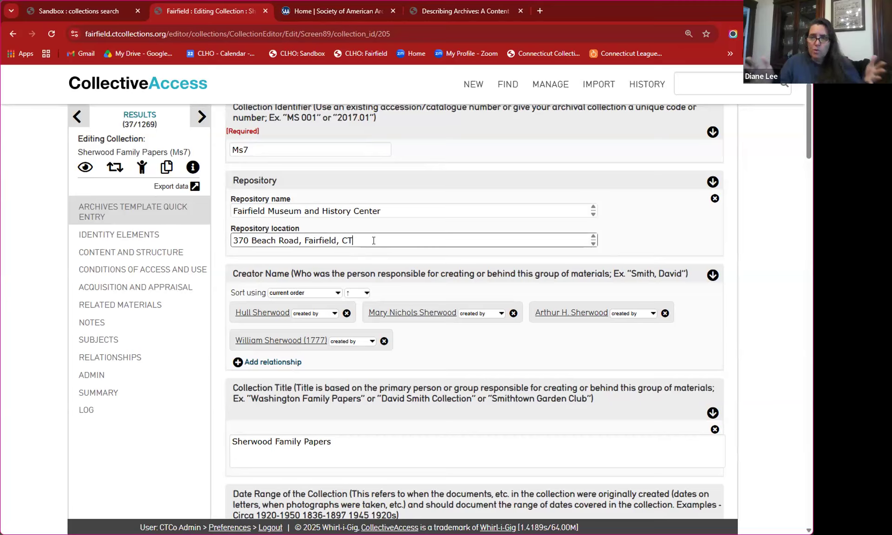
# Check the state abbreviation in the repository location and review the guidance for creator name, collection title and date range
pyautogui.doubleClick(350, 240)
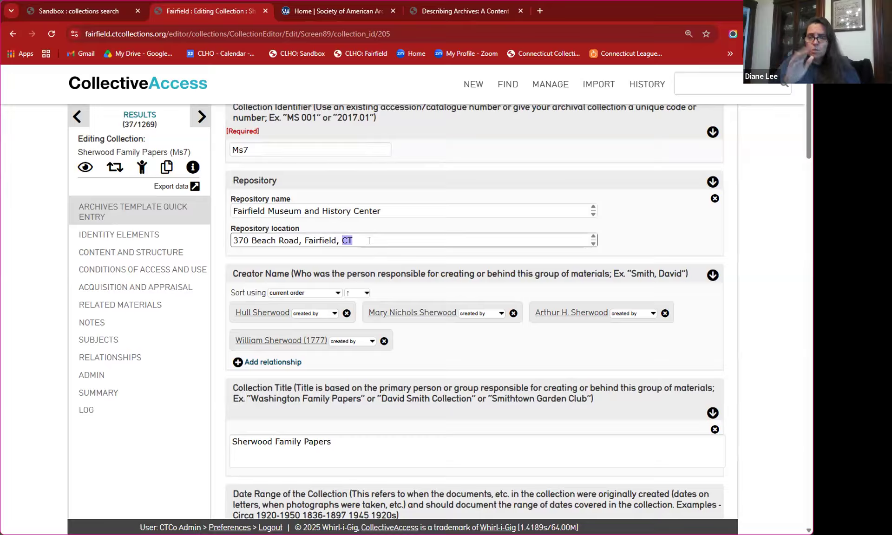
pyautogui.click(445, 343)
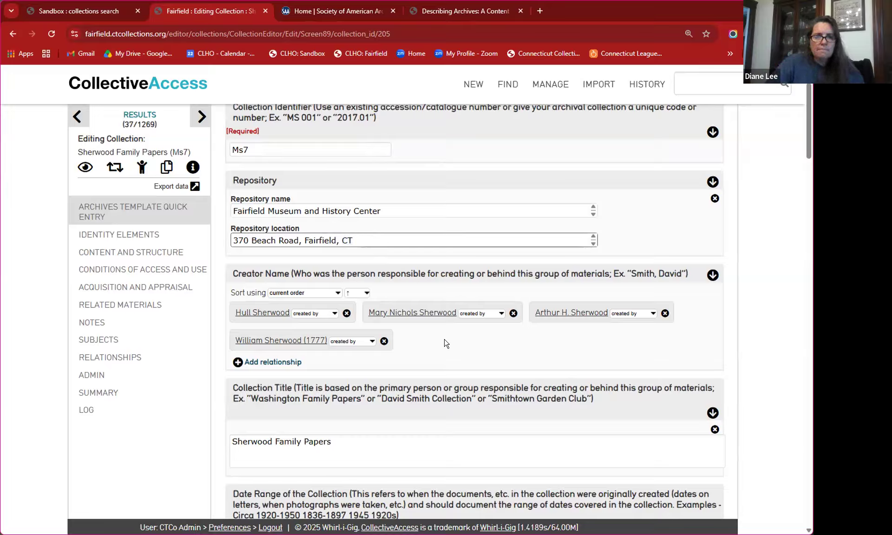
pyautogui.scroll(-1, 445, 343)
pyautogui.scroll(-2, 445, 339)
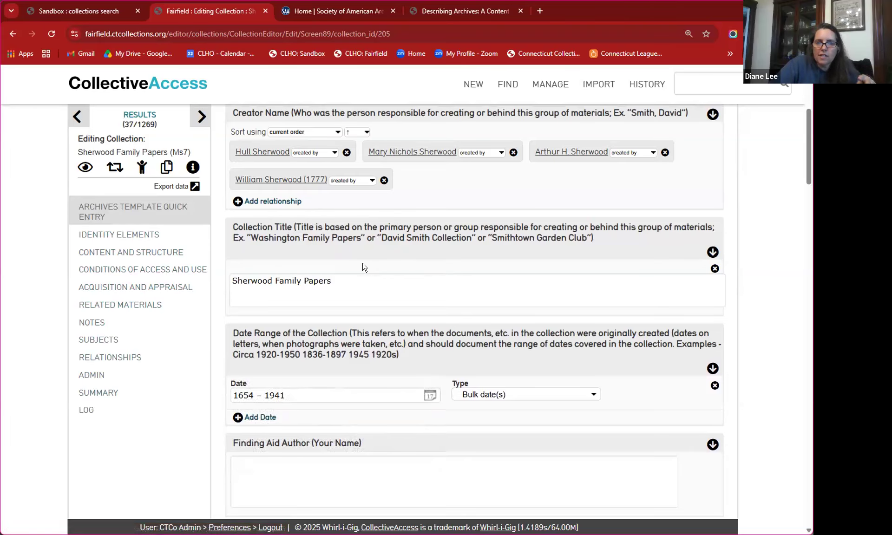
pyautogui.scroll(-1, 364, 268)
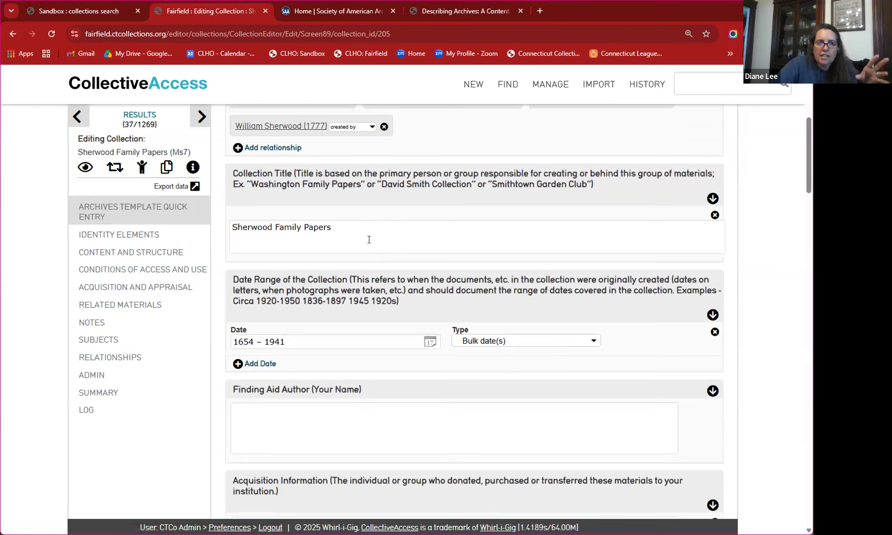
pyautogui.scroll(-1, 486, 298)
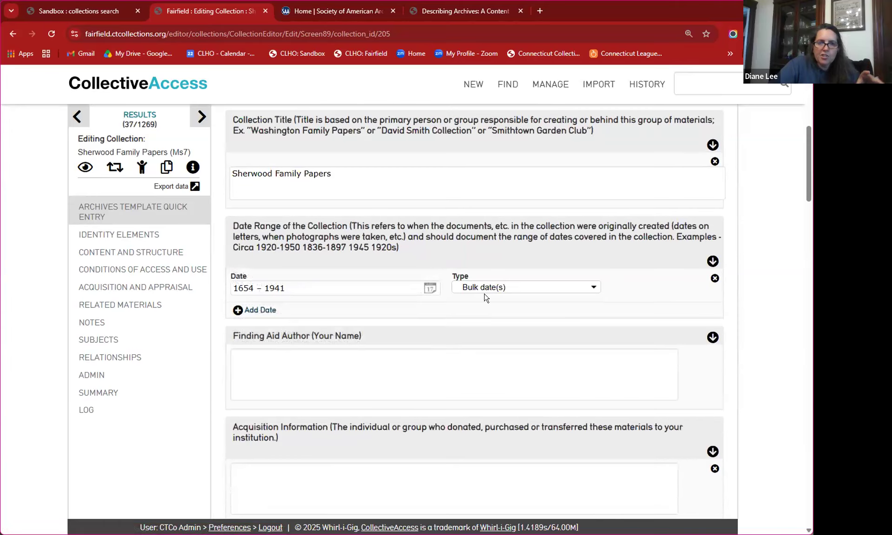
pyautogui.scroll(-2, 481, 310)
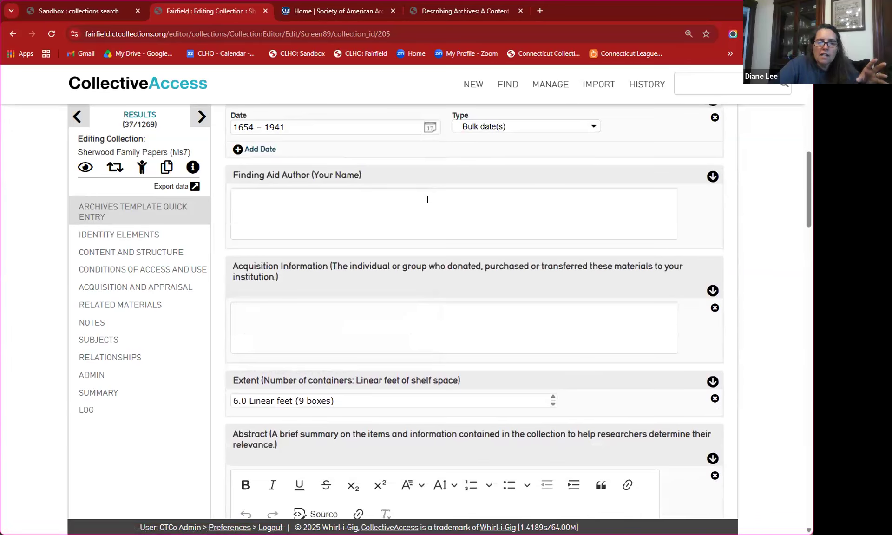
# Examine the Finding Aid Author and Acquisition Information fields, including the definition of acquisition information
pyautogui.click(427, 200)
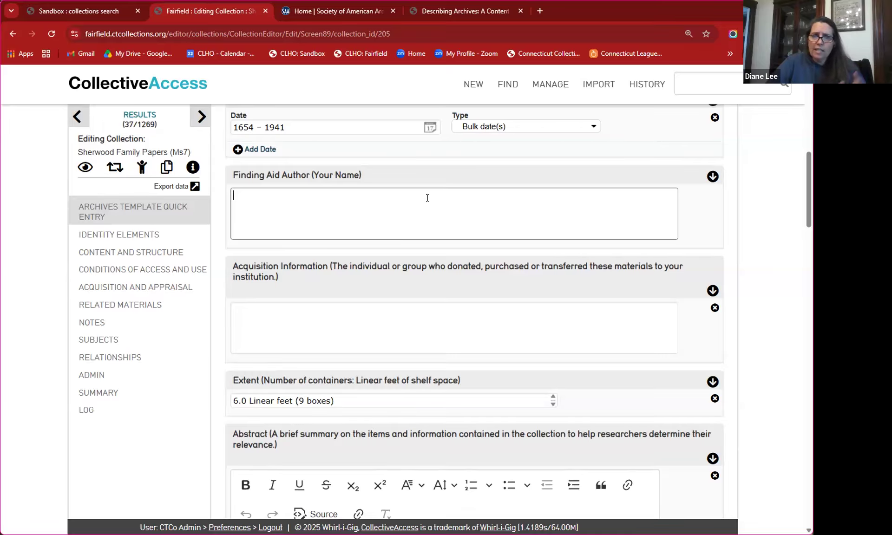
pyautogui.click(491, 315)
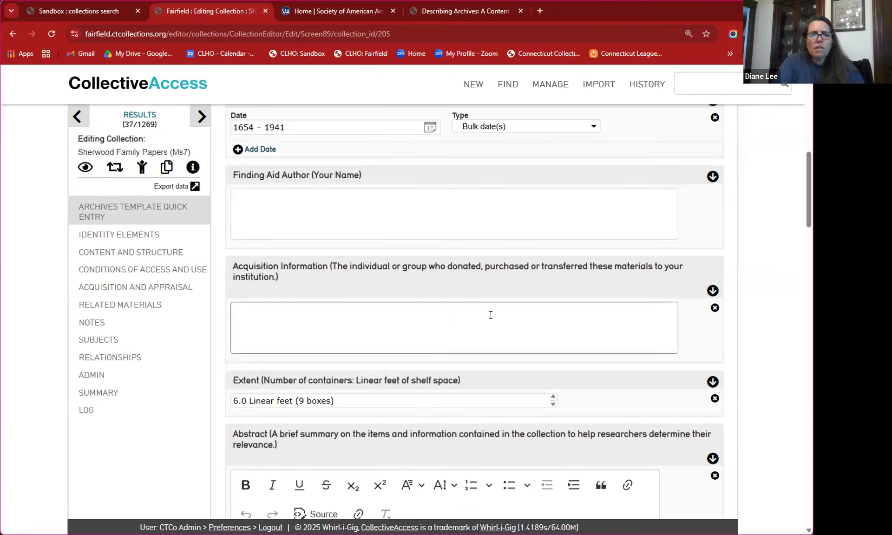
pyautogui.scroll(-1, 491, 315)
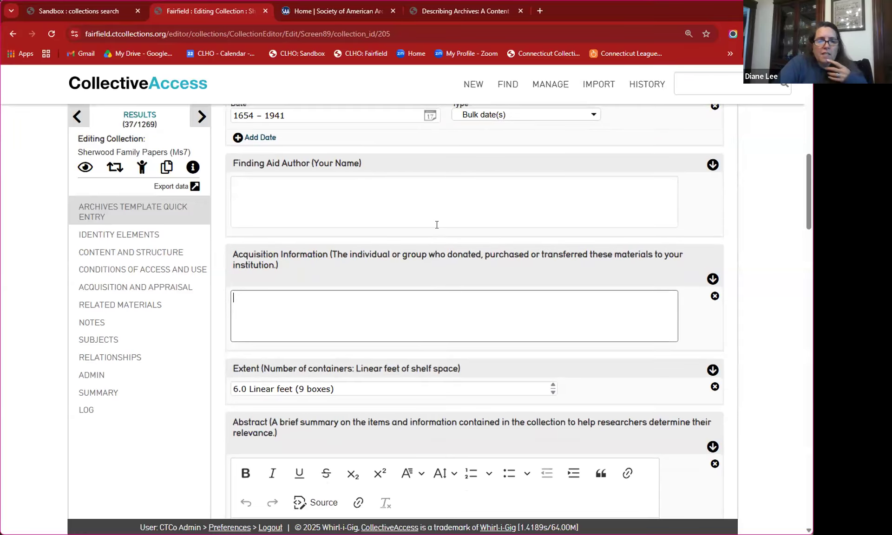
pyautogui.click(425, 207)
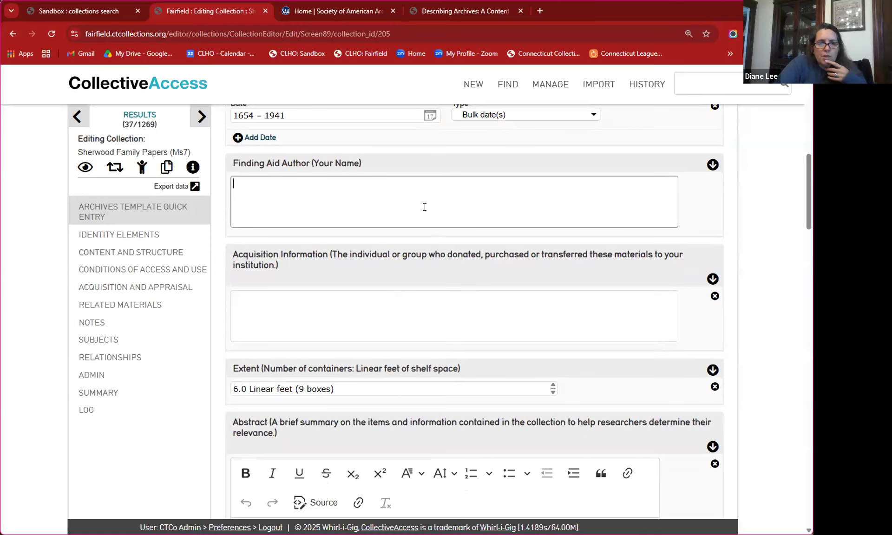
pyautogui.click(350, 305)
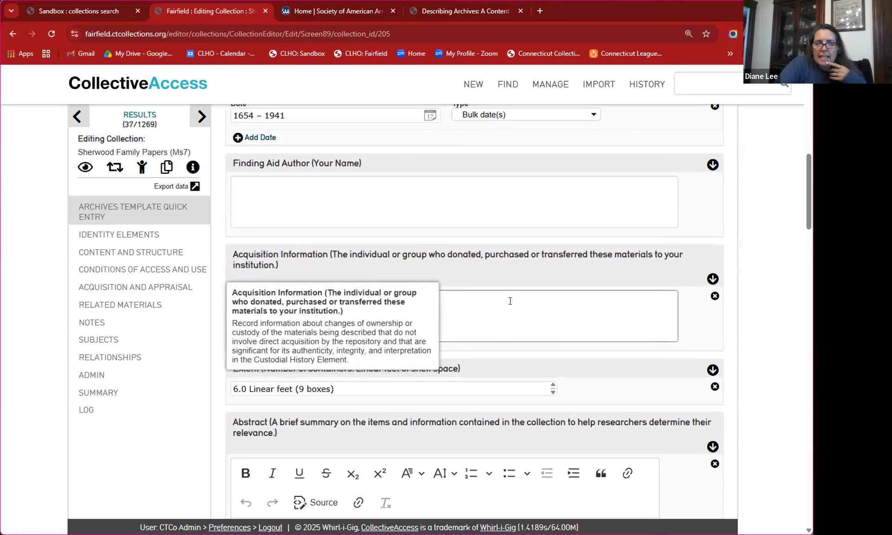
pyautogui.moveTo(470, 271)
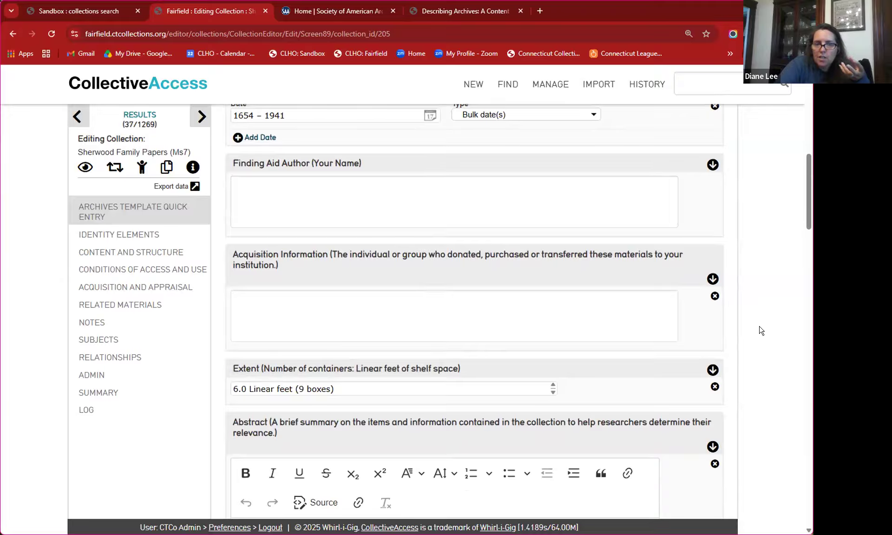
# Examine the Extent and Abstract fields, reading the Abstract definition and placing the cursor in its text area
pyautogui.scroll(-3, 773, 346)
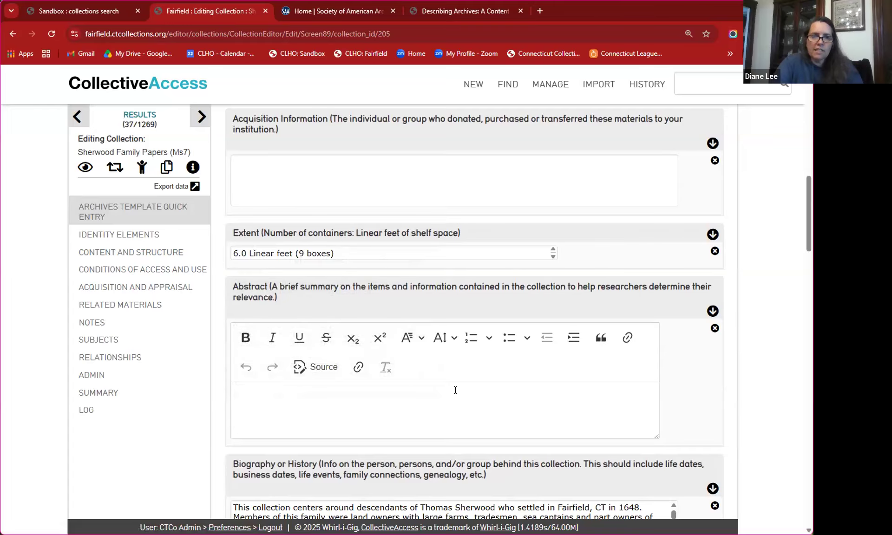
pyautogui.scroll(-2, 455, 391)
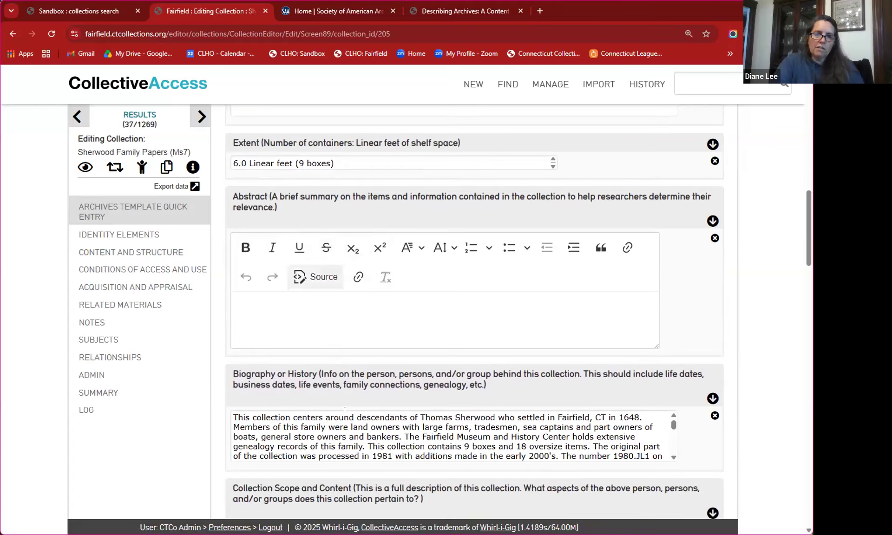
pyautogui.moveTo(303, 210)
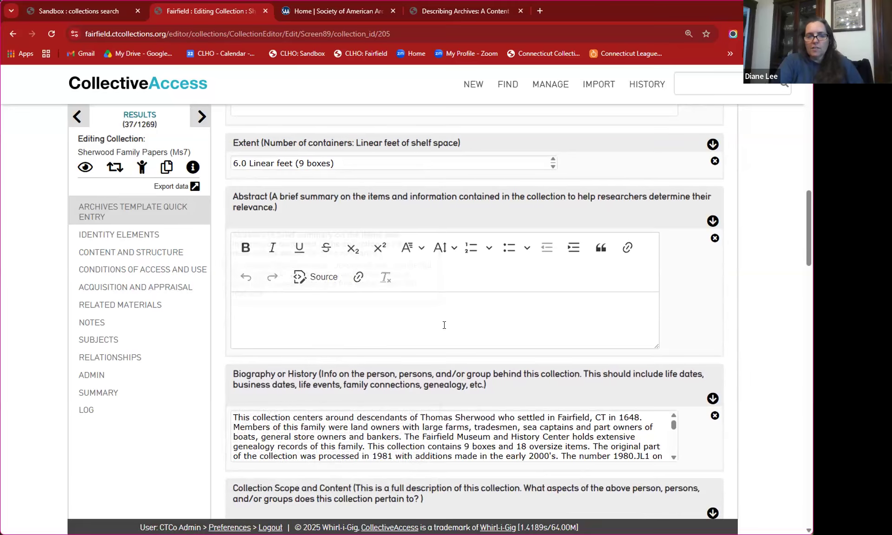
pyautogui.click(495, 313)
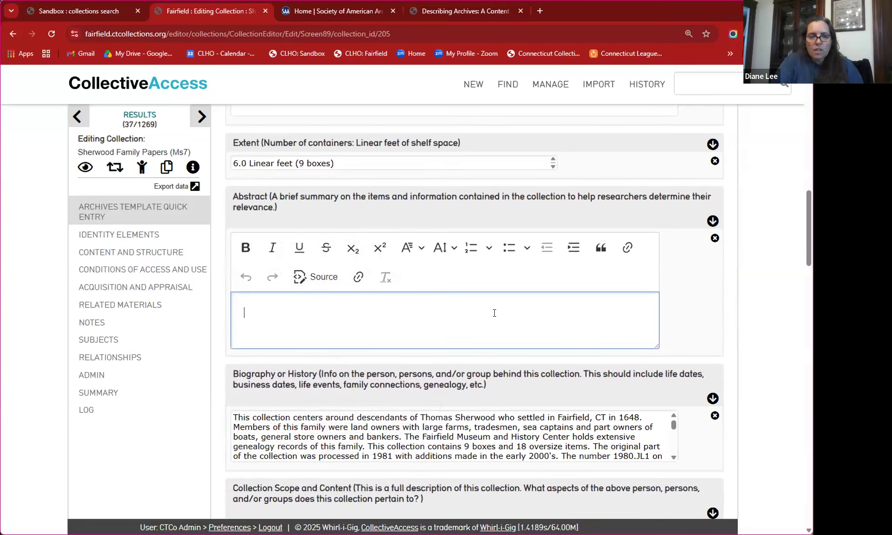
pyautogui.scroll(-1, 483, 316)
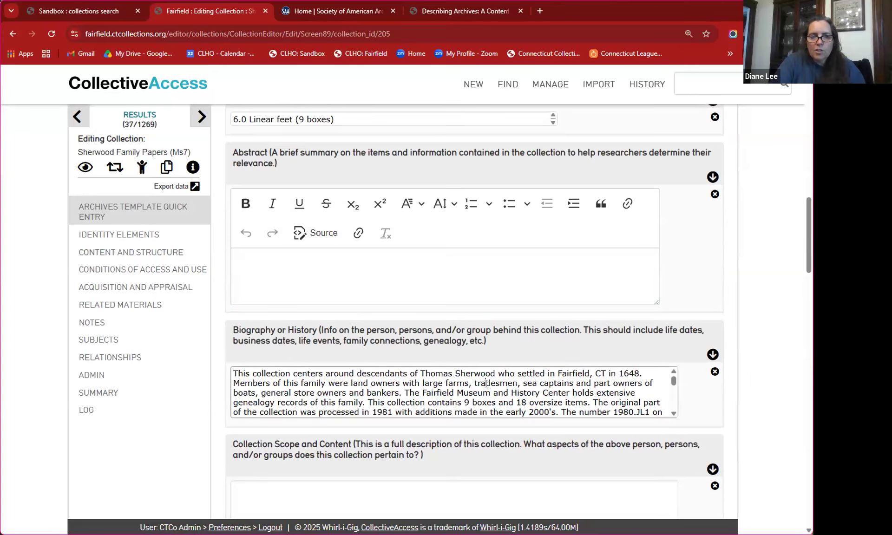
pyautogui.click(497, 270)
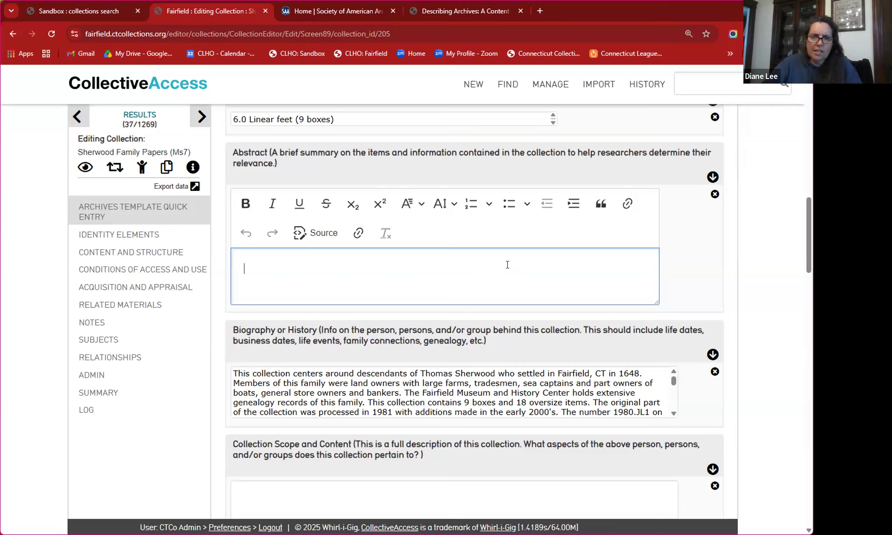
# Read the Biography or History text from the family background through the description of the boxes and donated materials
pyautogui.scroll(-2, 404, 301)
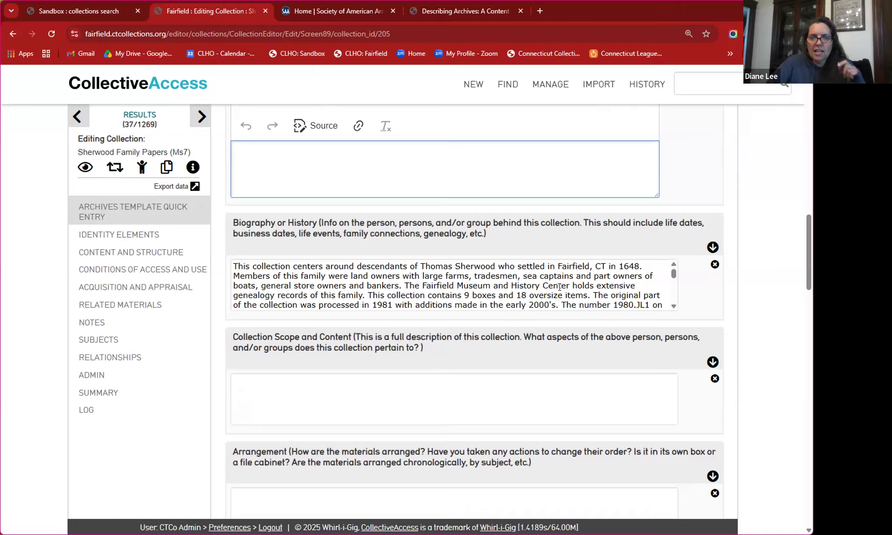
pyautogui.scroll(-1, 488, 297)
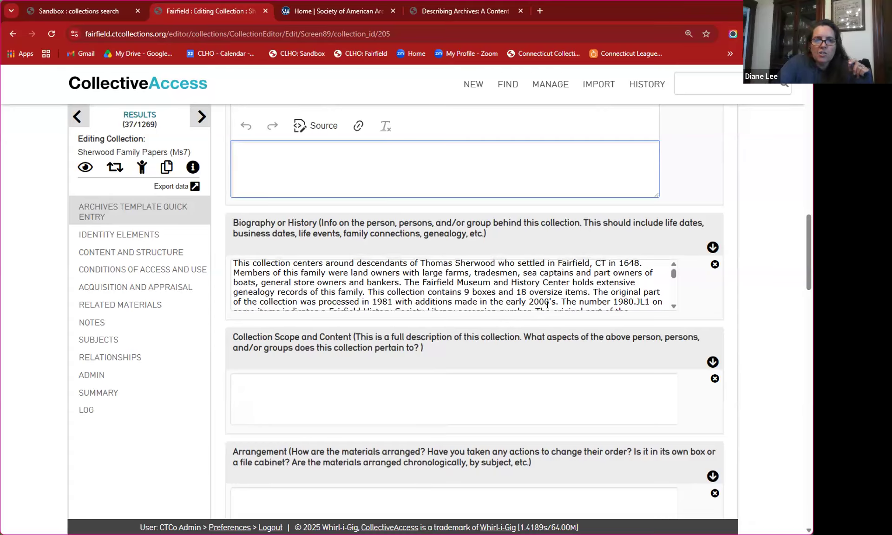
pyautogui.scroll(1, 447, 289)
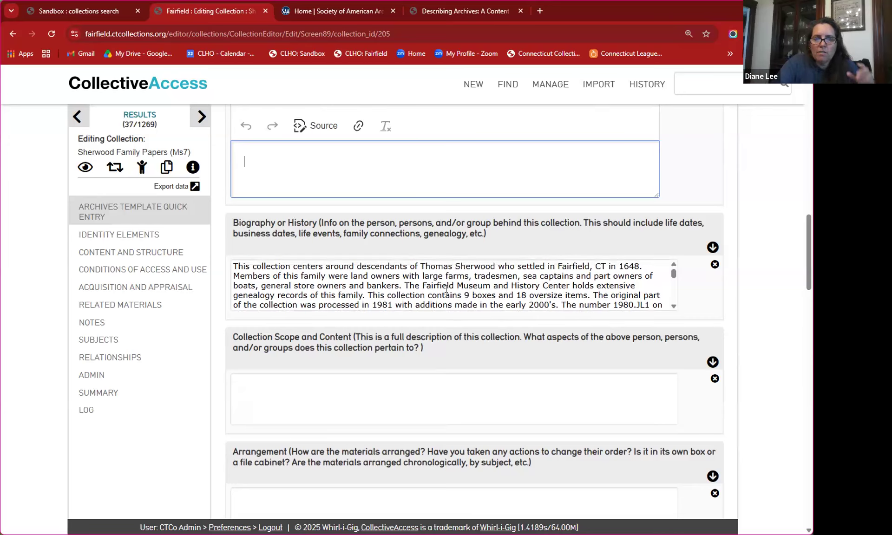
pyautogui.scroll(-1, 446, 288)
pyautogui.scroll(1, 447, 288)
pyautogui.scroll(-1, 447, 286)
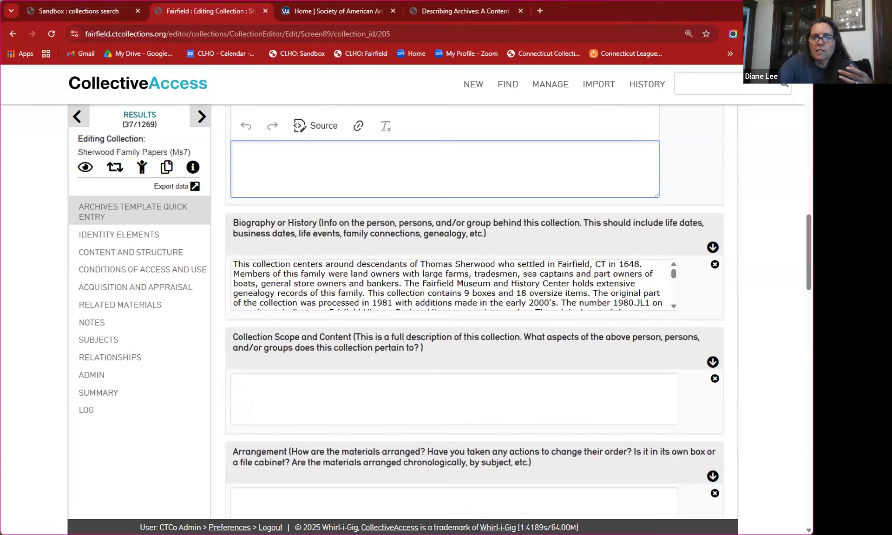
pyautogui.scroll(-3, 556, 268)
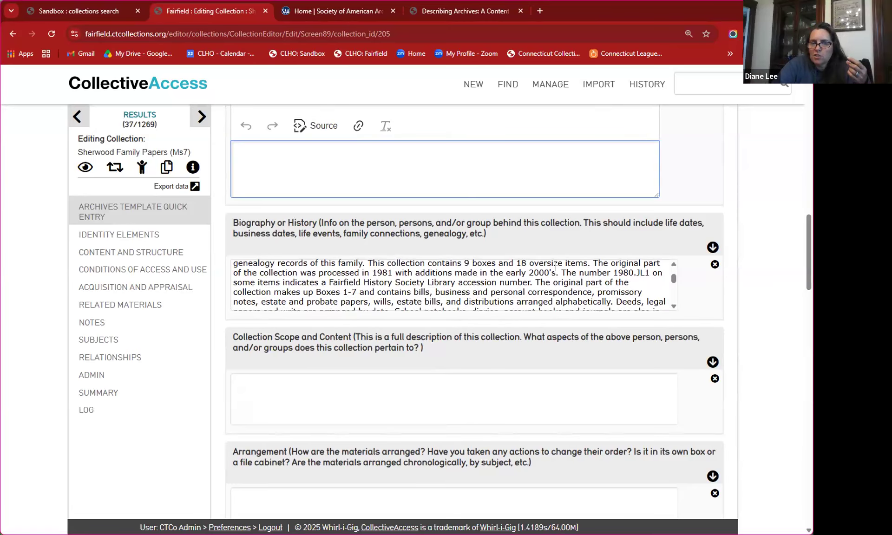
pyautogui.scroll(-1, 551, 285)
pyautogui.scroll(-1, 551, 286)
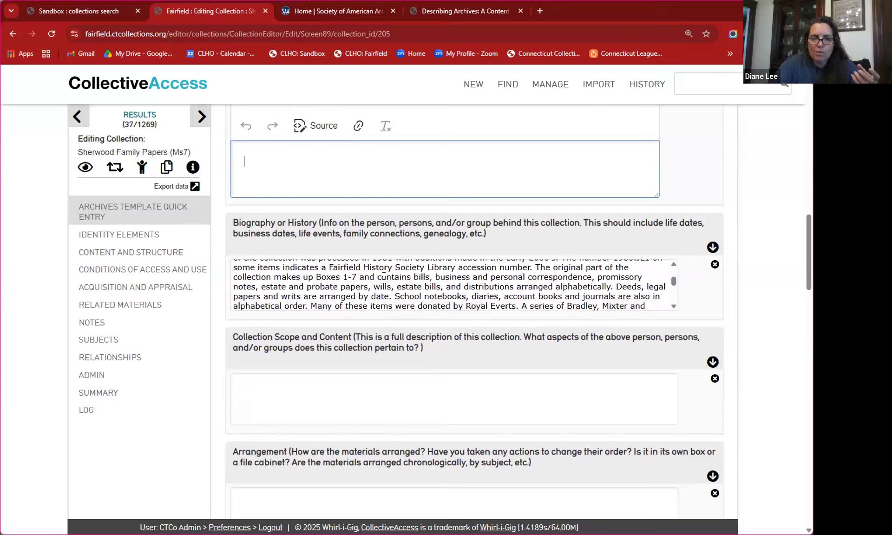
pyautogui.click(363, 279)
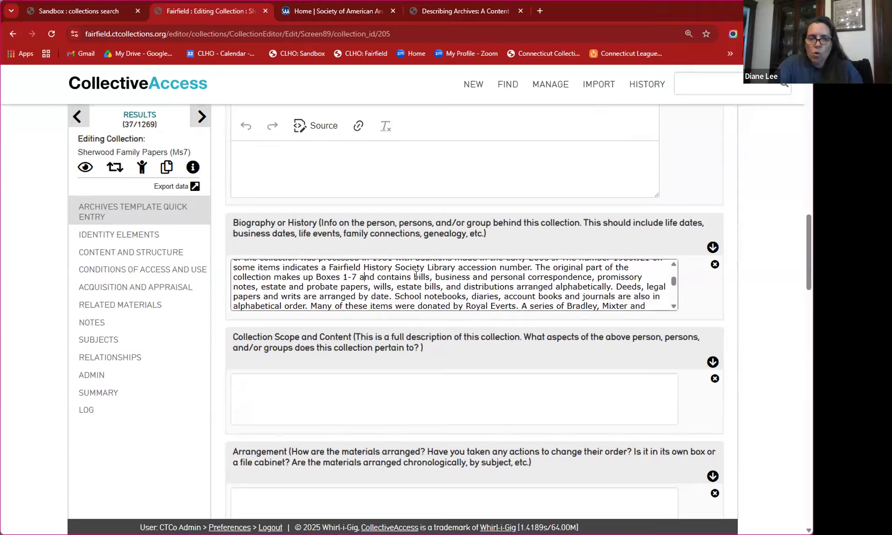
pyautogui.scroll(-4, 419, 276)
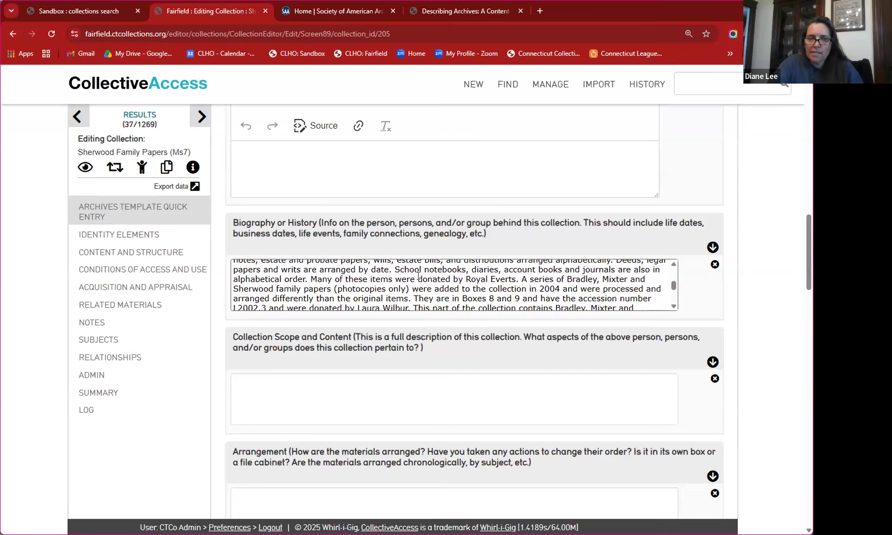
pyautogui.scroll(-1, 418, 276)
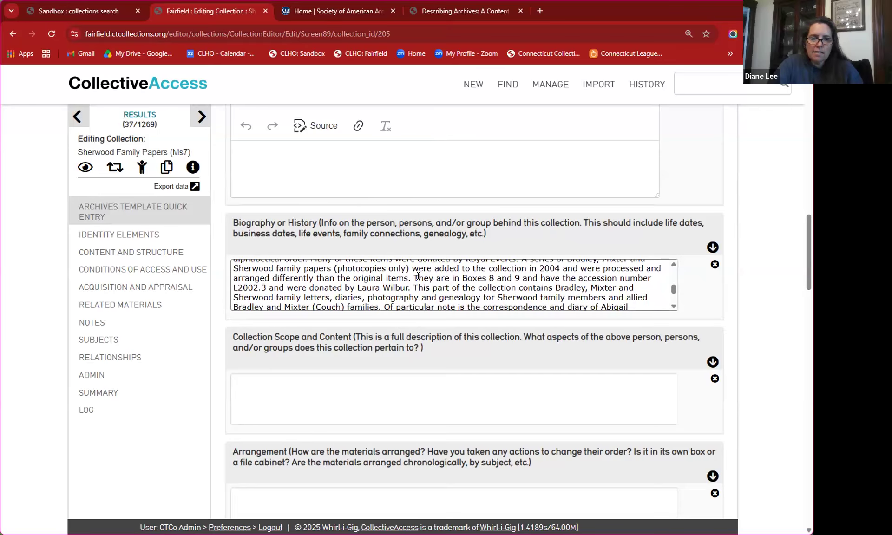
# Highlight the Biography or History passage describing the collection's contents and compare it with the Collection Scope and Content field
pyautogui.click(411, 386)
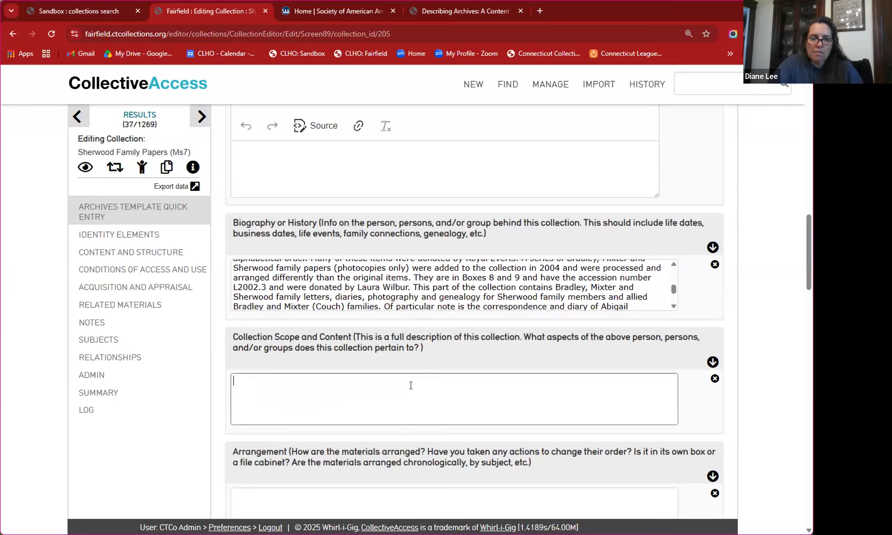
pyautogui.click(437, 283)
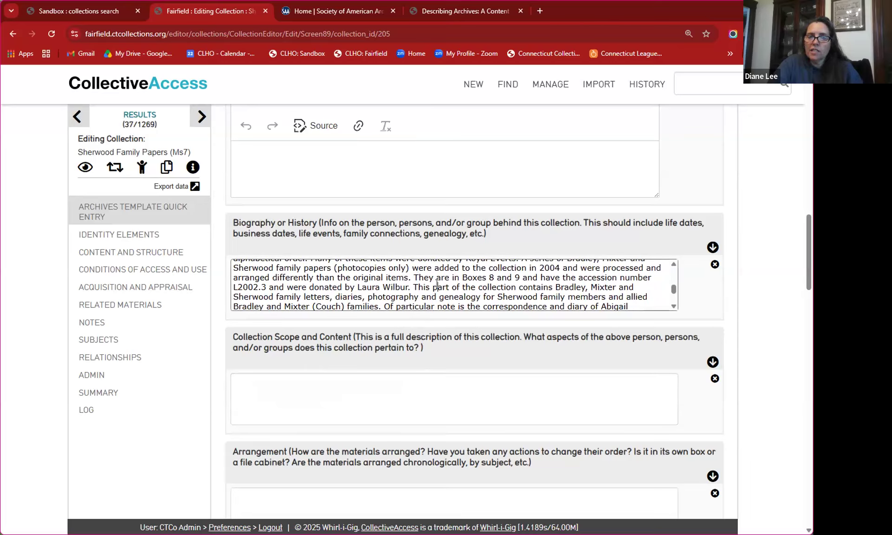
pyautogui.scroll(5, 437, 284)
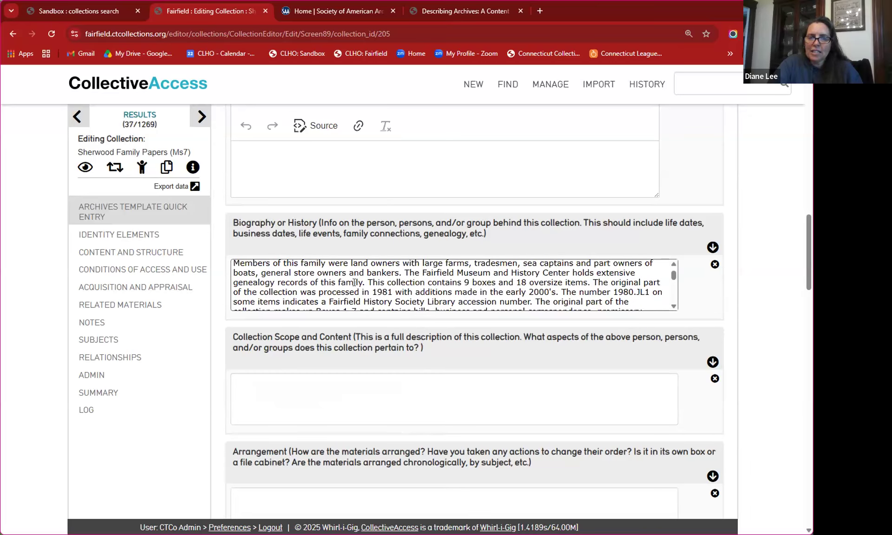
pyautogui.moveTo(365, 282); pyautogui.dragTo(504, 273)
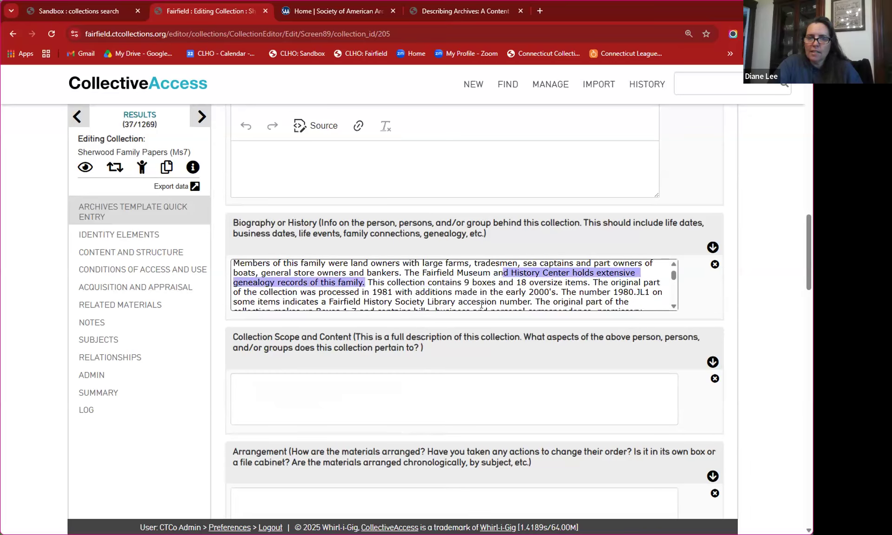
pyautogui.moveTo(482, 305); pyautogui.dragTo(482, 377)
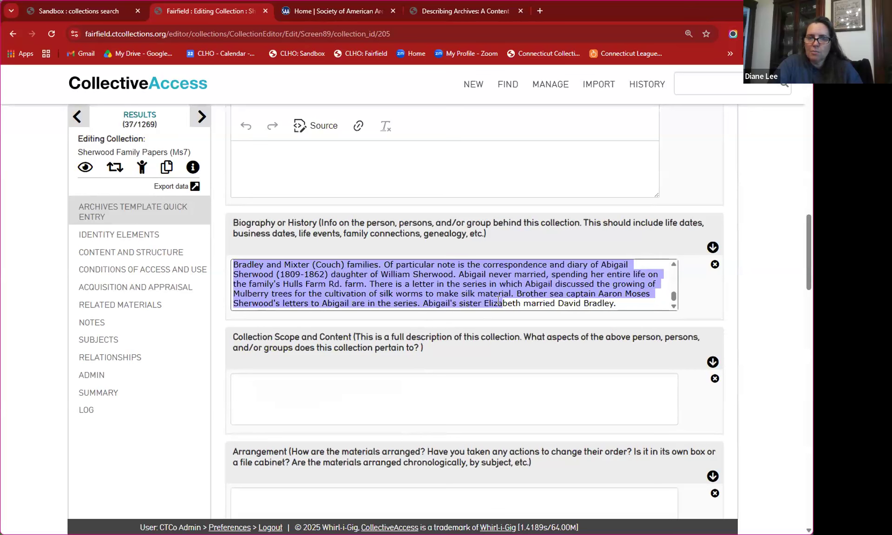
pyautogui.click(481, 417)
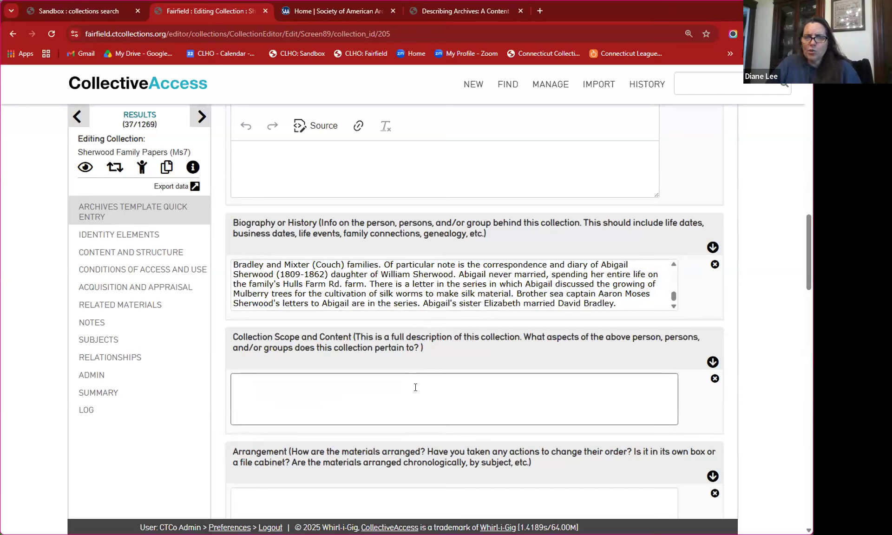
# Go back over the Biography or History text from its end to its opening, checking it against Collection Scope and Content
pyautogui.click(419, 291)
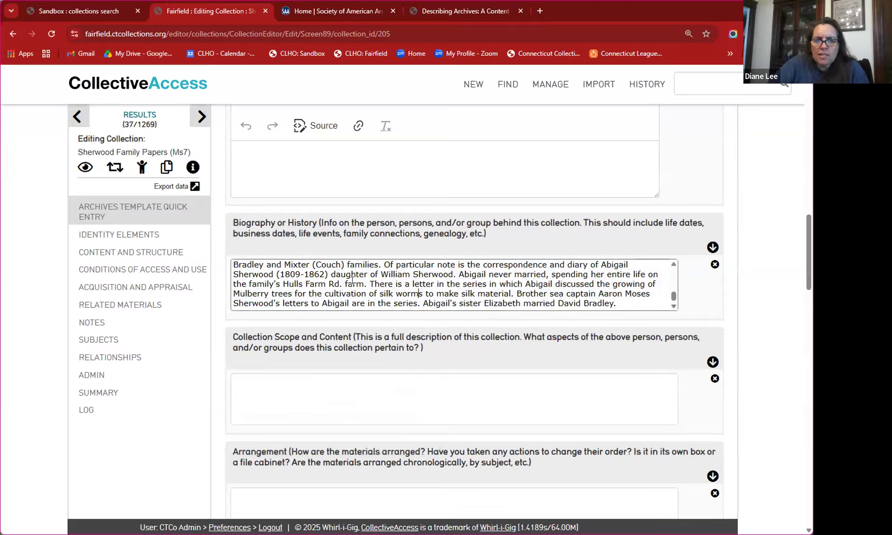
pyautogui.scroll(5, 352, 281)
pyautogui.click(369, 378)
pyautogui.scroll(3, 376, 285)
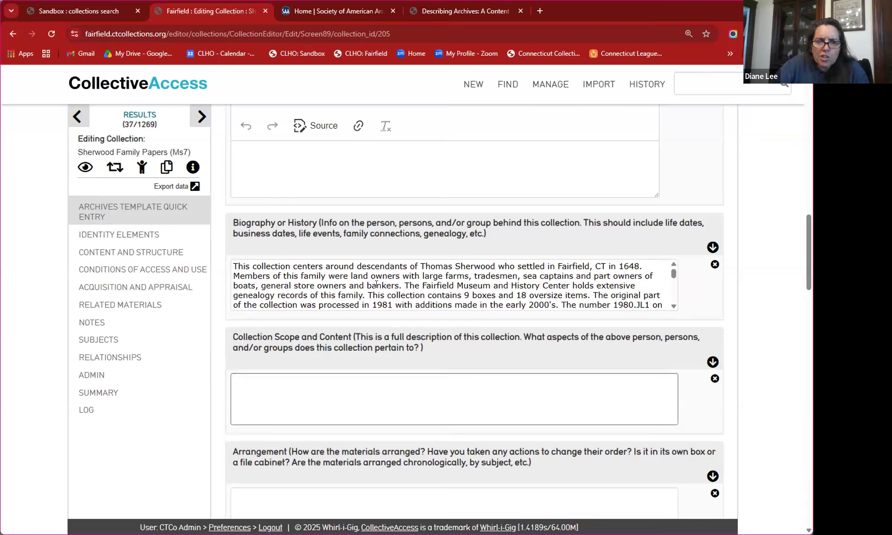
# Check the opening of the Biography or History text and place the cursor in the Collection Scope and Content field
pyautogui.scroll(-3, 376, 285)
pyautogui.scroll(3, 409, 288)
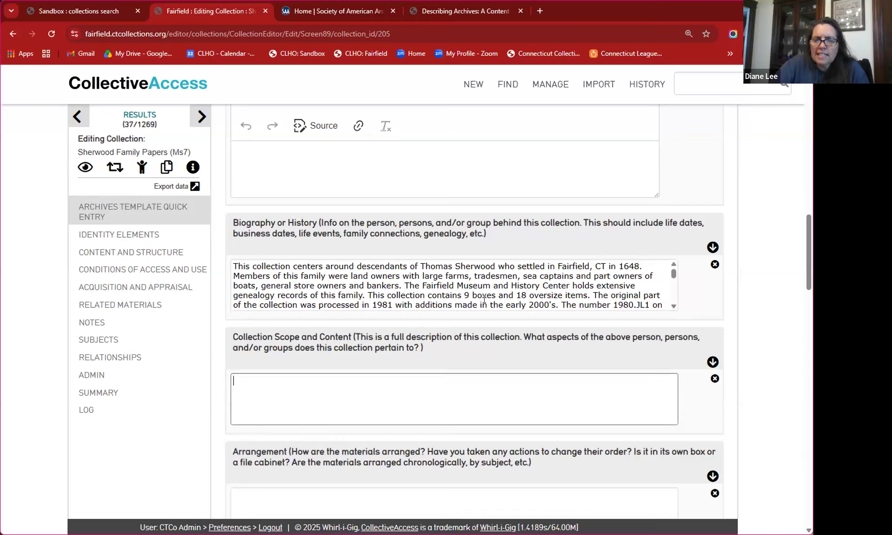
pyautogui.click(527, 299)
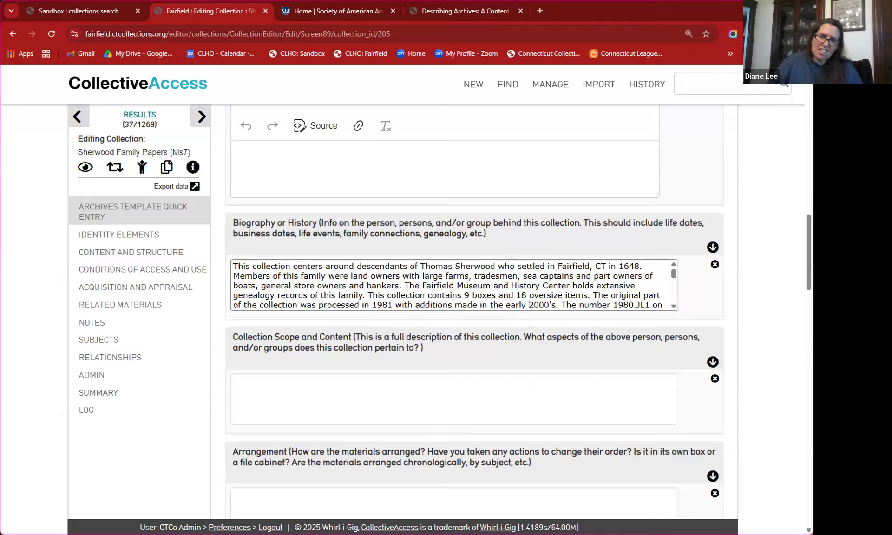
pyautogui.click(402, 396)
# Read the Arrangement field's guidance on order, boxes and chronological or subject arrangement, placing the cursor in its text area
pyautogui.scroll(-2, 401, 396)
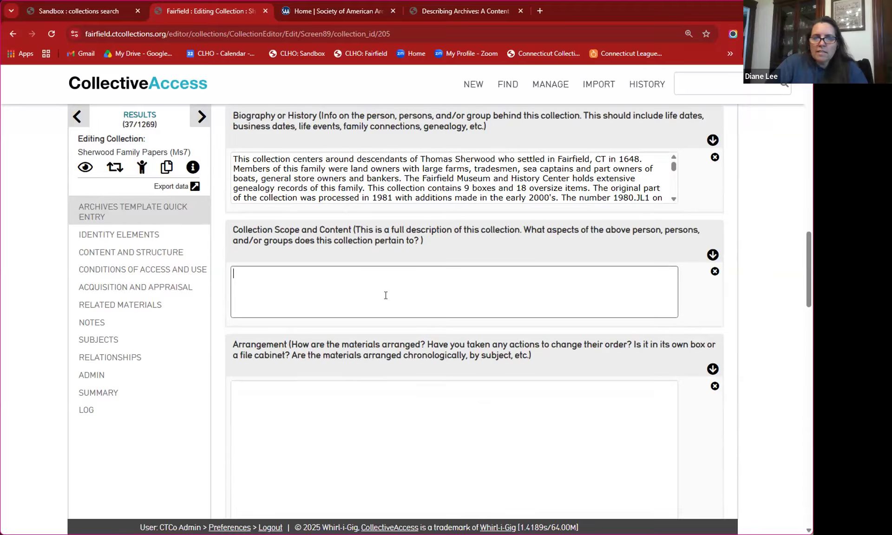
pyautogui.click(521, 390)
pyautogui.scroll(-1, 539, 390)
pyautogui.scroll(-2, 543, 391)
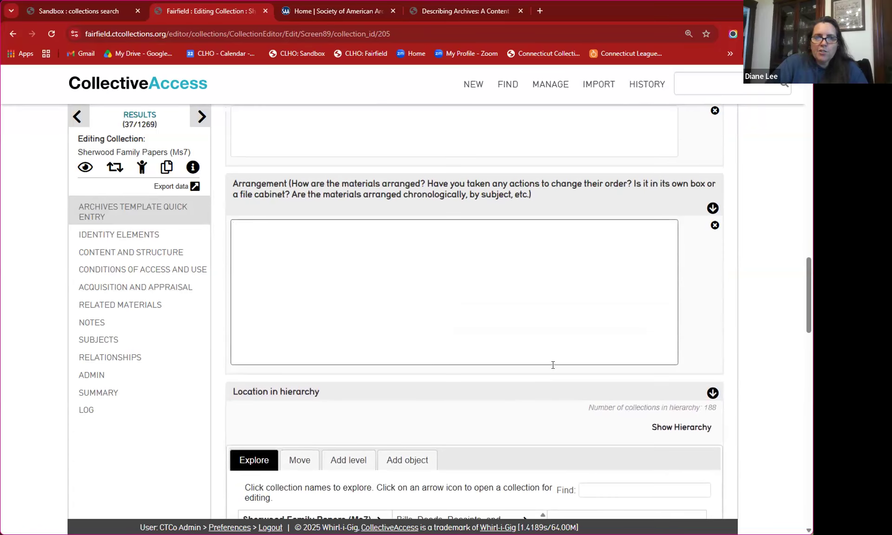
pyautogui.moveTo(583, 199)
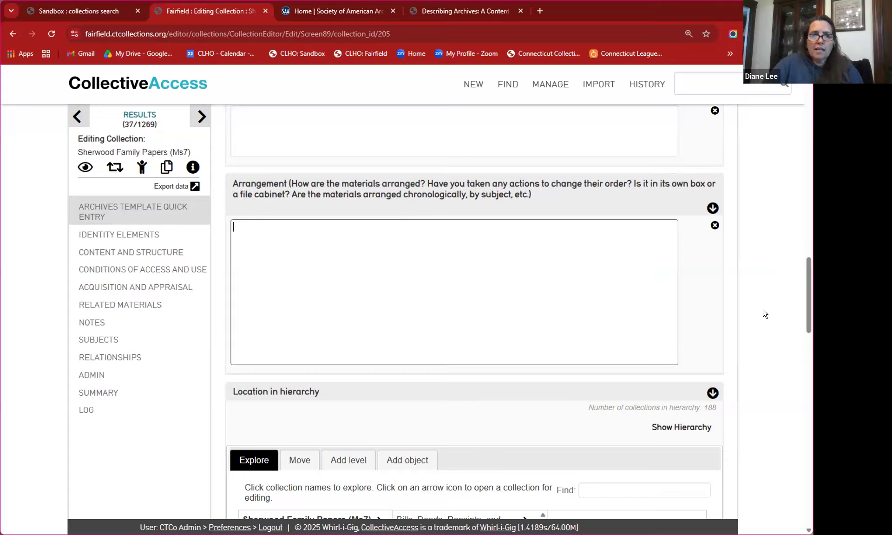
pyautogui.click(538, 265)
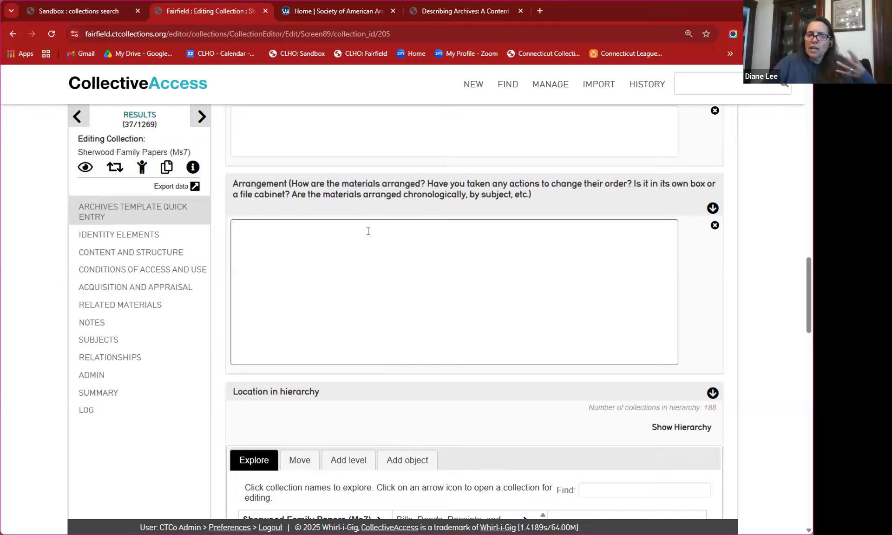
# Look over the collection's Location in hierarchy section, and return to the Arrangement field to relate the two
pyautogui.scroll(-4, 395, 275)
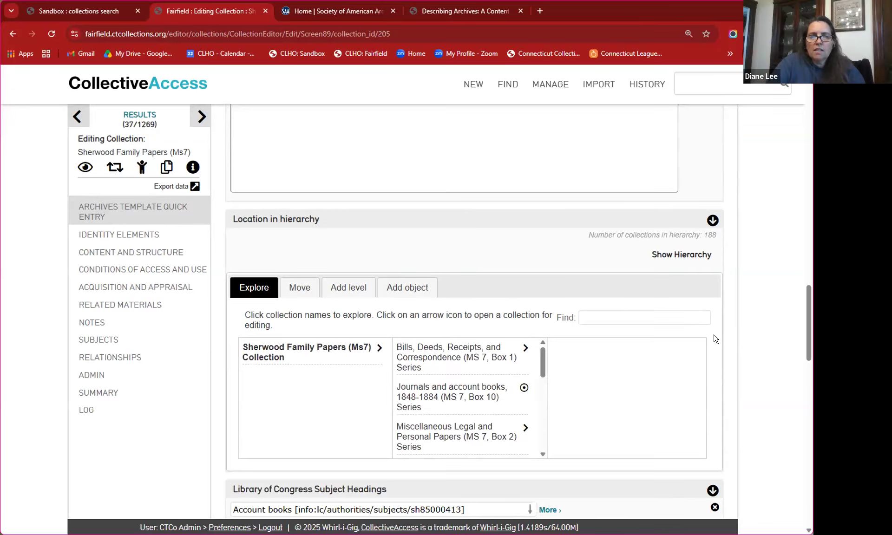
pyautogui.scroll(-1, 781, 352)
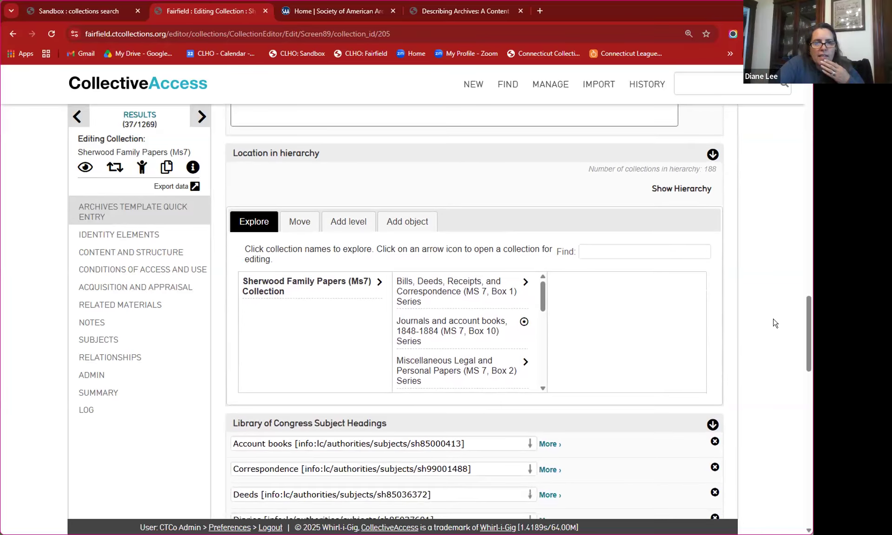
pyautogui.scroll(3, 491, 305)
pyautogui.click(490, 303)
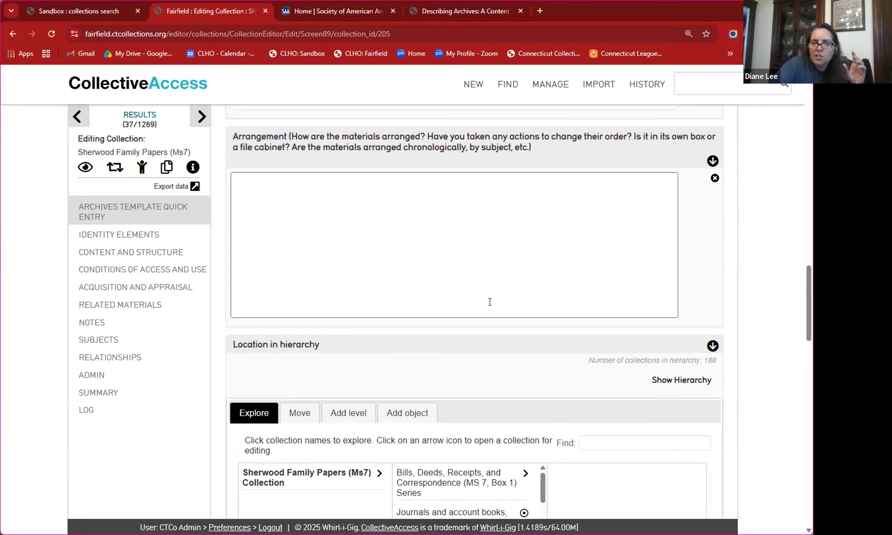
# Expand the Box 1 series and the Miscellaneous Legal and Personal Papers series in the hierarchy, and browse the remaining series
pyautogui.scroll(-4, 489, 302)
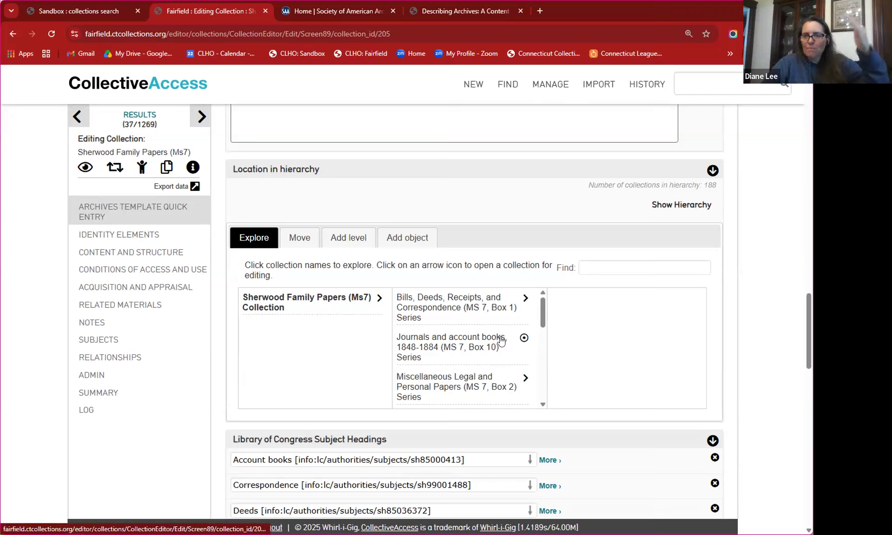
pyautogui.click(525, 301)
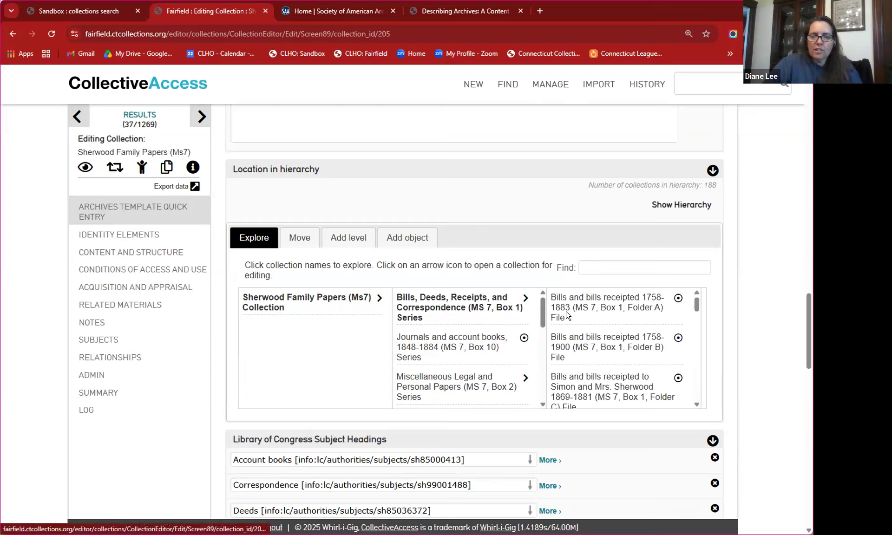
pyautogui.click(524, 387)
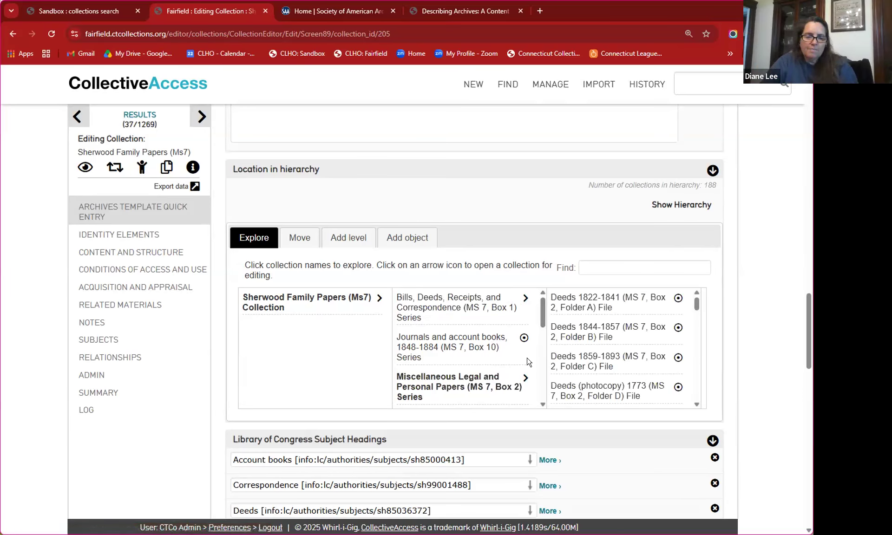
pyautogui.scroll(-2, 528, 362)
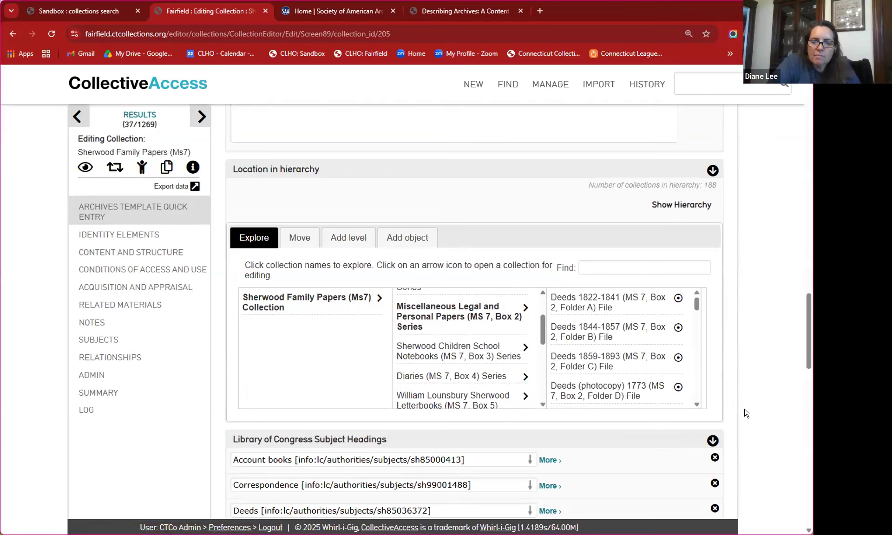
pyautogui.scroll(-1, 746, 412)
pyautogui.scroll(-2, 746, 412)
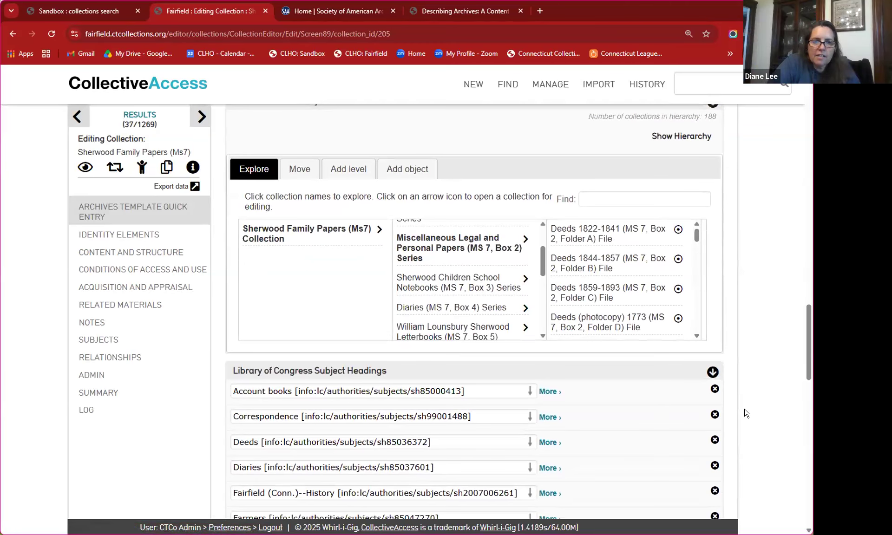
pyautogui.scroll(1, 746, 413)
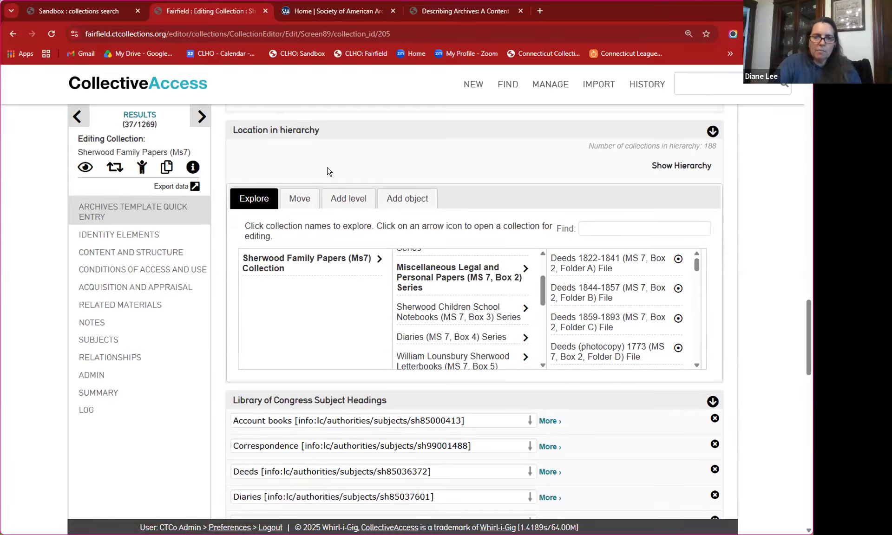
# Review the list of Library of Congress Subject Headings assigned to the collection, from Account books to Writs
pyautogui.scroll(-3, 328, 172)
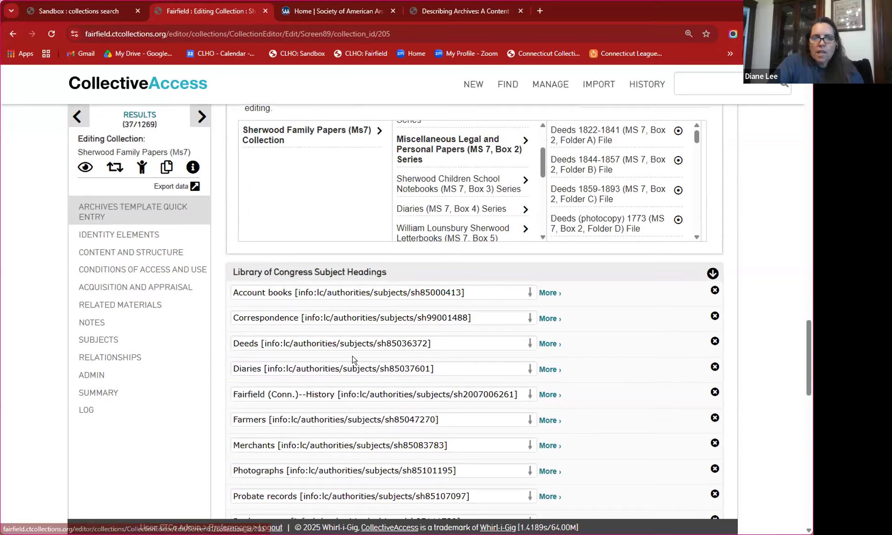
pyautogui.scroll(-8, 363, 363)
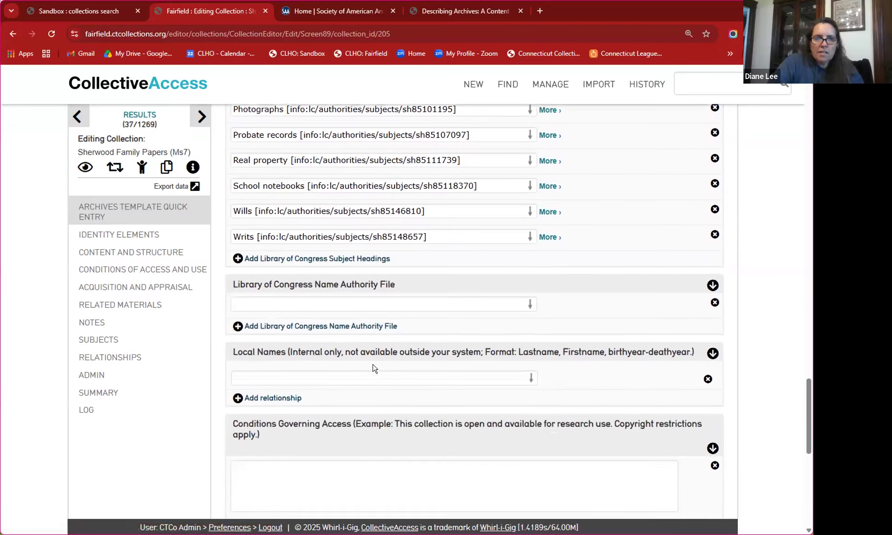
pyautogui.scroll(5, 374, 369)
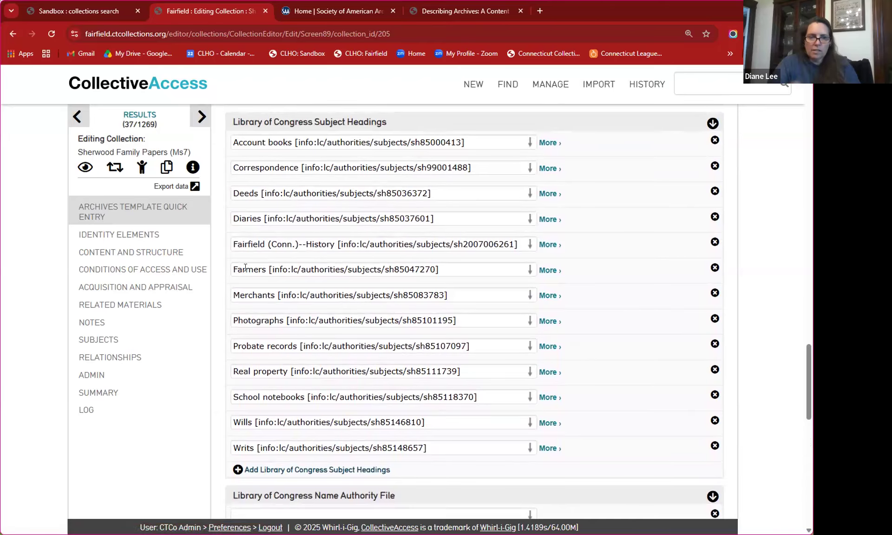
# Examine the Library of Congress Name Authority File and Local Names fields, highlighting the Local Names guidance on internal use and name format
pyautogui.scroll(-6, 245, 268)
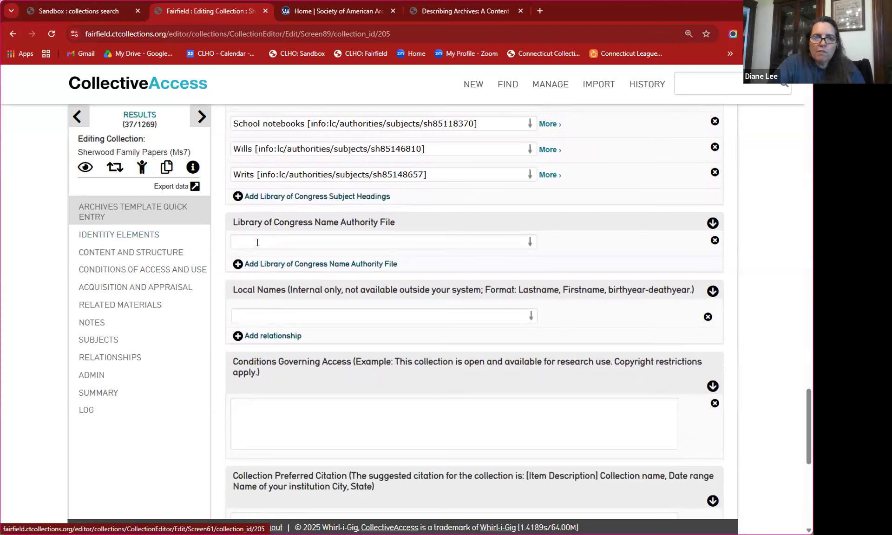
pyautogui.click(274, 242)
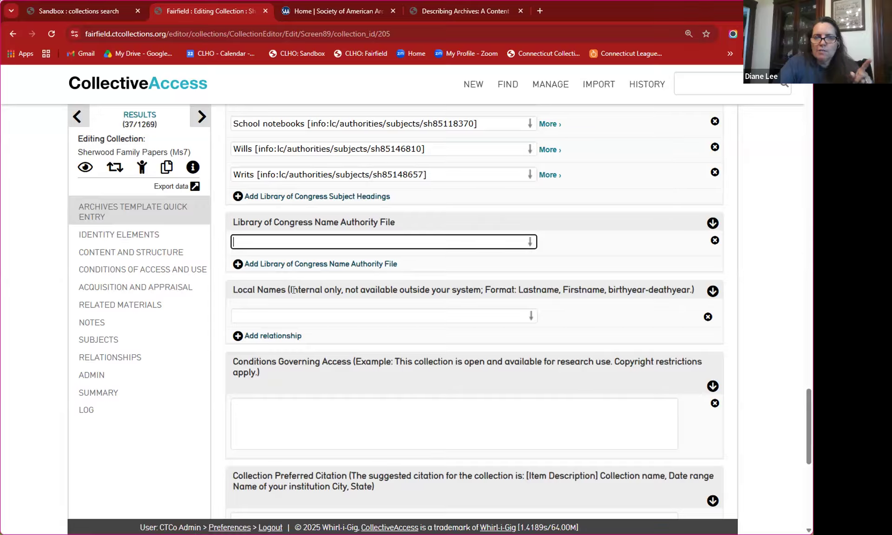
pyautogui.moveTo(293, 290); pyautogui.dragTo(733, 294)
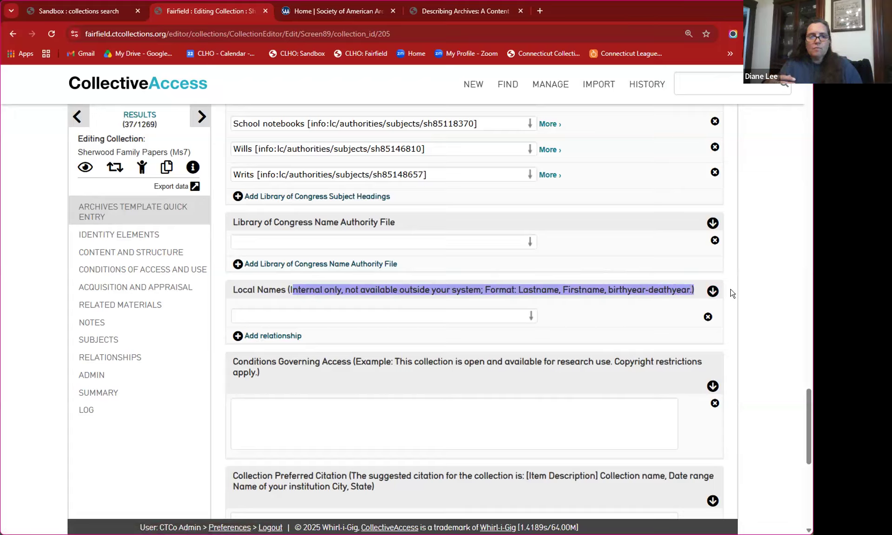
pyautogui.click(366, 317)
# Read the Conditions Governing Access definition and example wording, and place the cursor in its text area
pyautogui.scroll(-3, 376, 353)
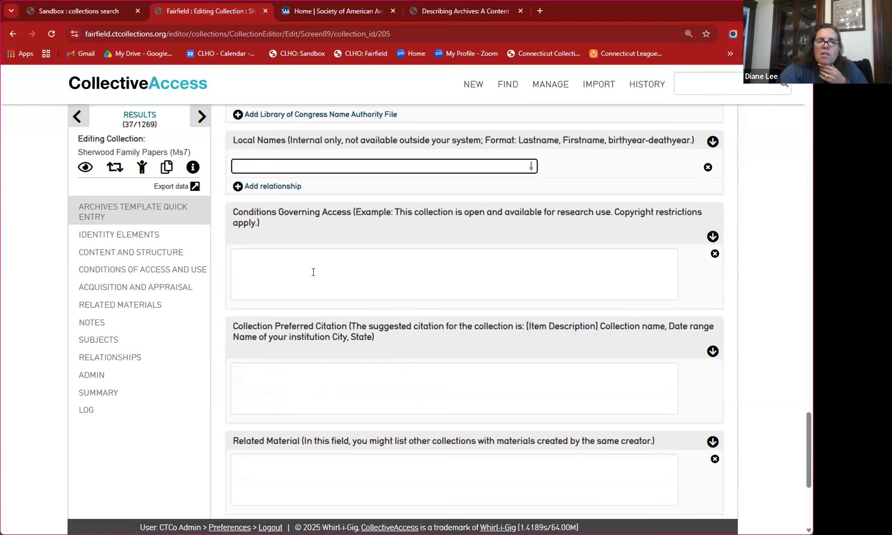
pyautogui.moveTo(417, 215)
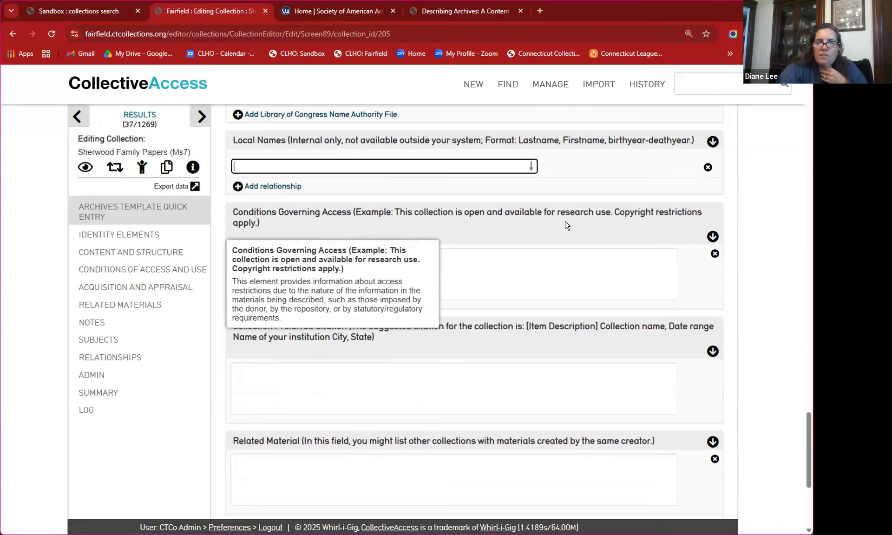
pyautogui.click(574, 271)
pyautogui.scroll(-1, 574, 271)
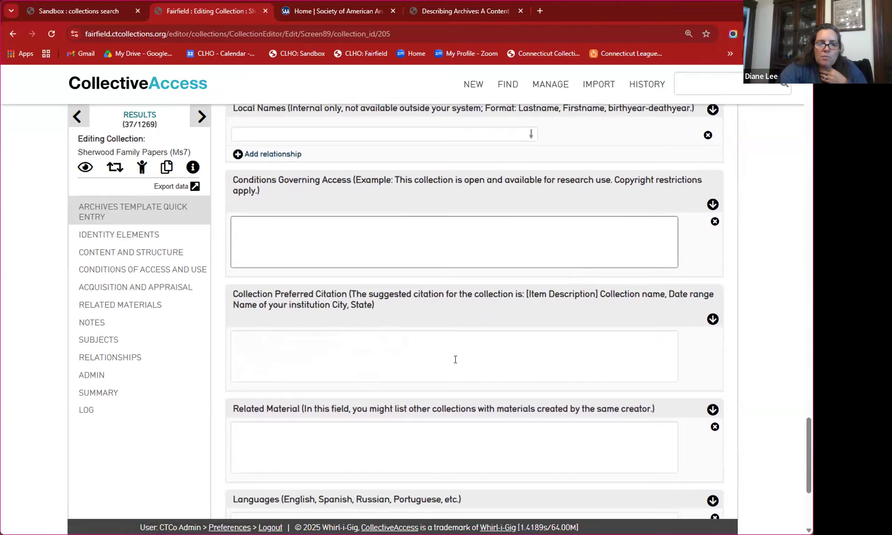
# Revisit the Conditions Governing Access field and highlight the suggested format in the Collection Preferred Citation guidance
pyautogui.scroll(-5, 456, 359)
pyautogui.scroll(4, 455, 359)
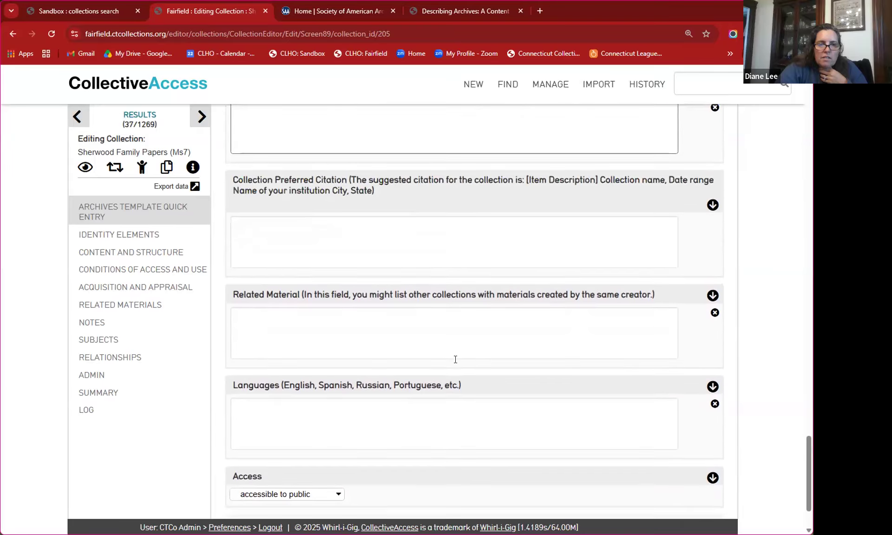
pyautogui.scroll(2, 456, 360)
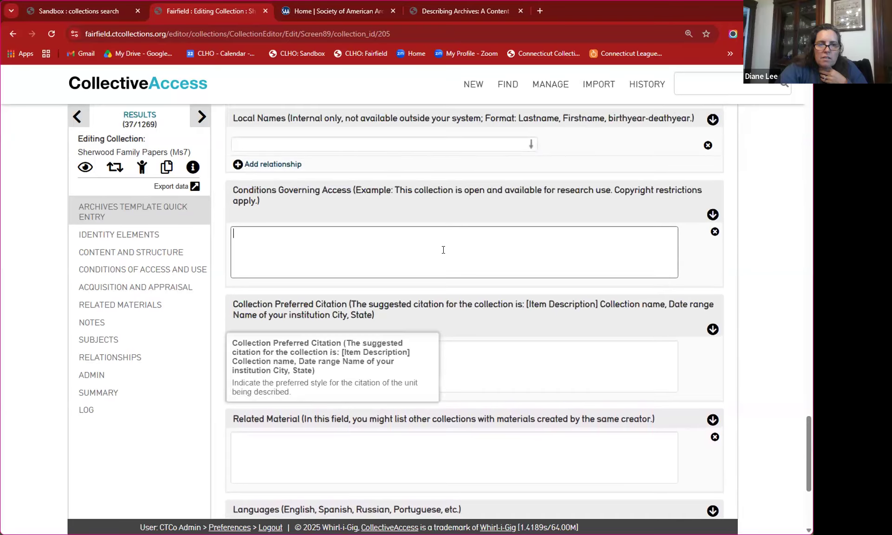
pyautogui.click(444, 242)
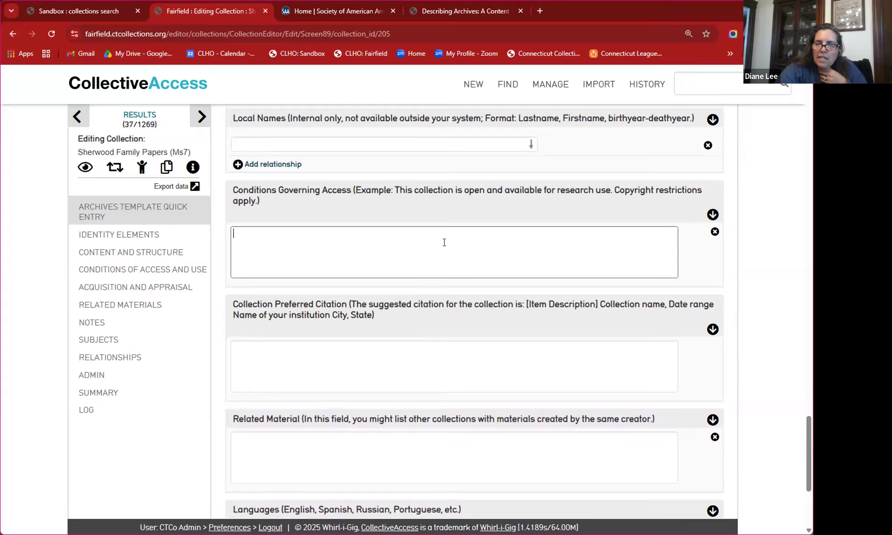
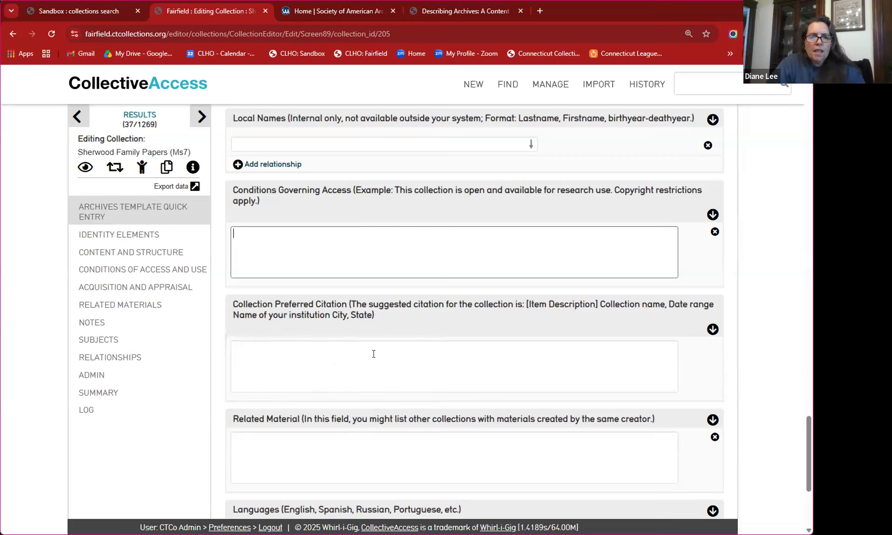
pyautogui.click(342, 251)
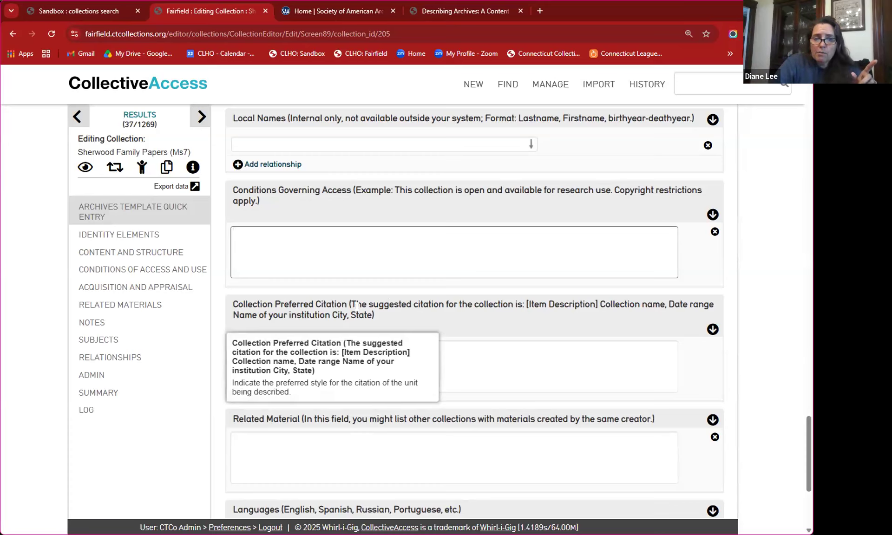
pyautogui.moveTo(357, 306); pyautogui.dragTo(652, 320)
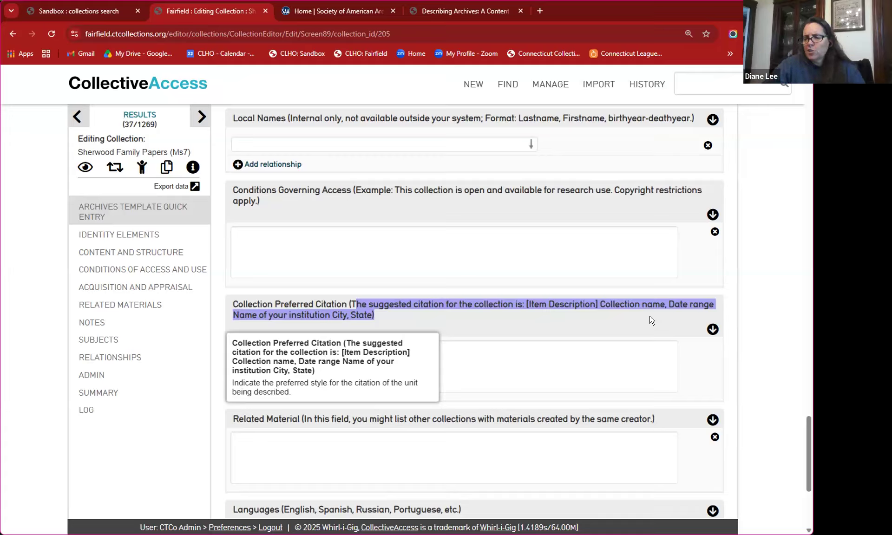
pyautogui.click(687, 322)
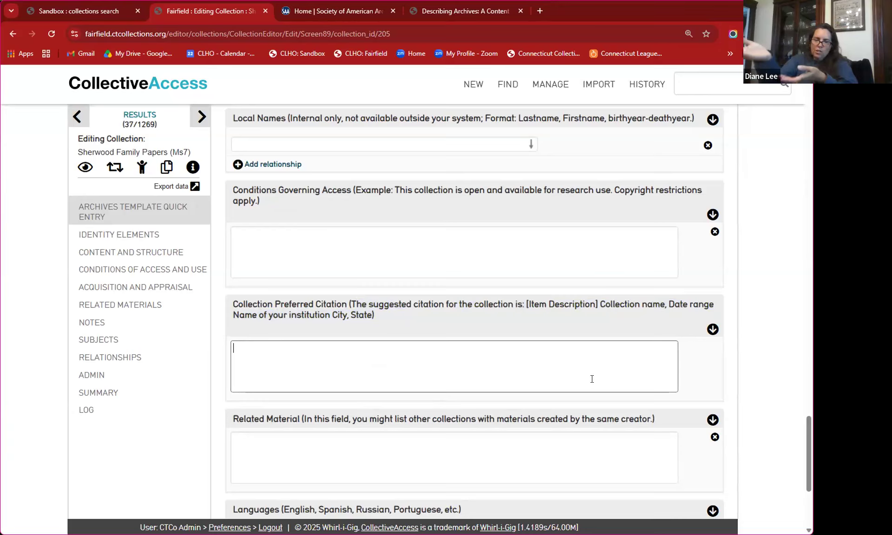
# Place the cursor in the Related Material field and review the remaining Languages and Access fields through the end of the form
pyautogui.scroll(-2, 499, 362)
pyautogui.click(498, 362)
pyautogui.scroll(-1, 498, 363)
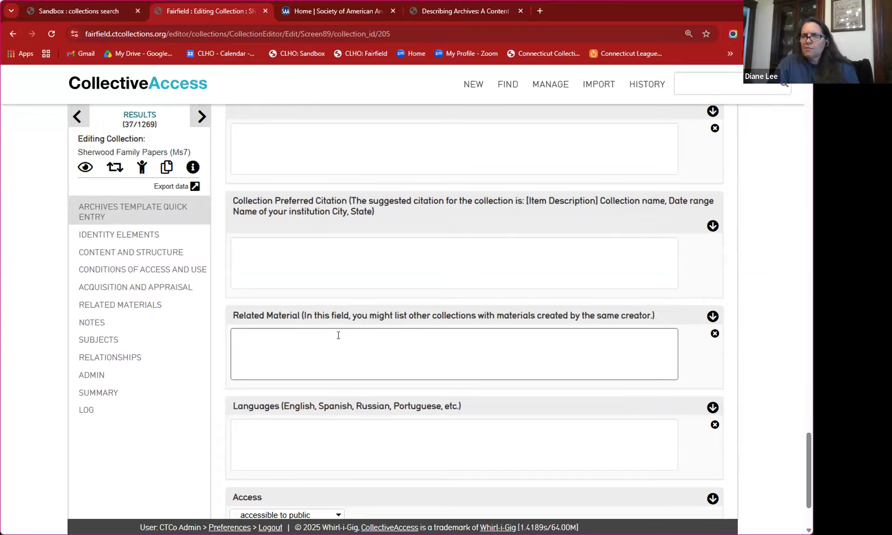
pyautogui.scroll(-1, 338, 335)
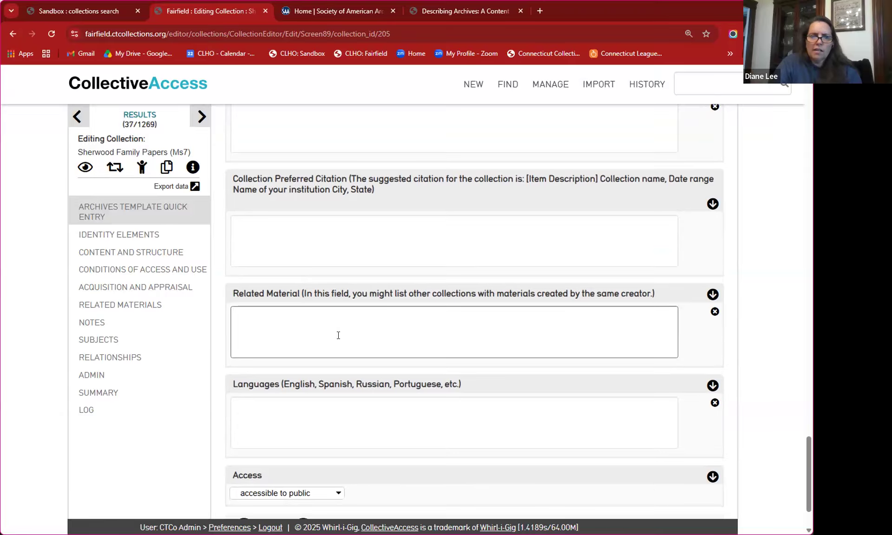
pyautogui.scroll(-2, 401, 423)
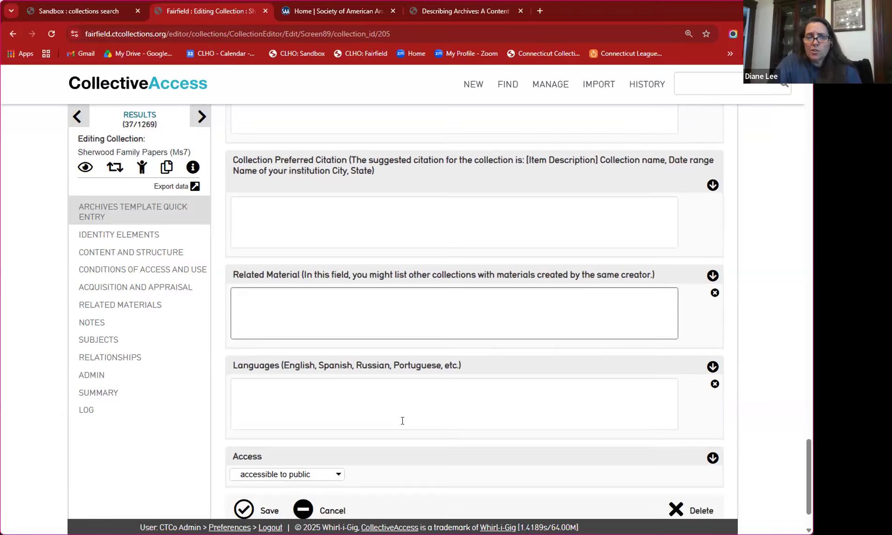
pyautogui.scroll(-1, 401, 424)
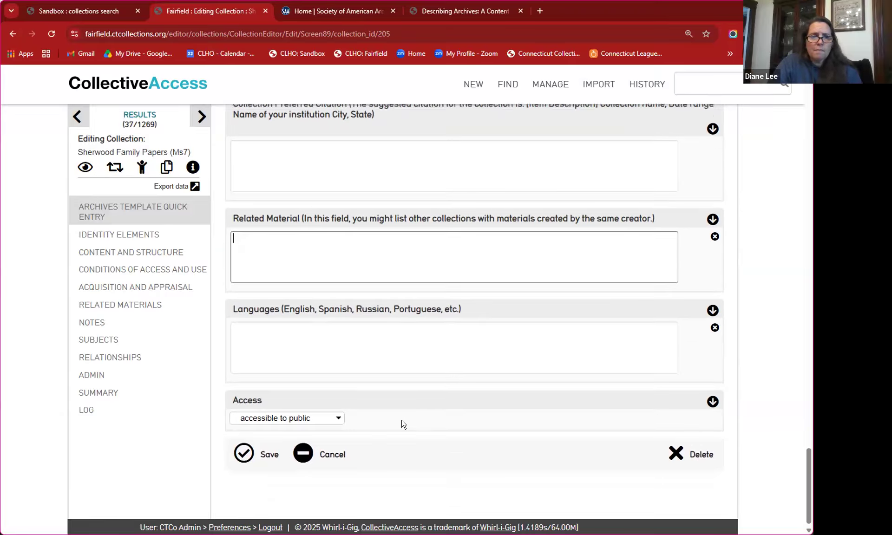
# Activate the Languages field, open the Connecticut Collections public site in a new browser tab, and pass the robot check
pyautogui.click(297, 327)
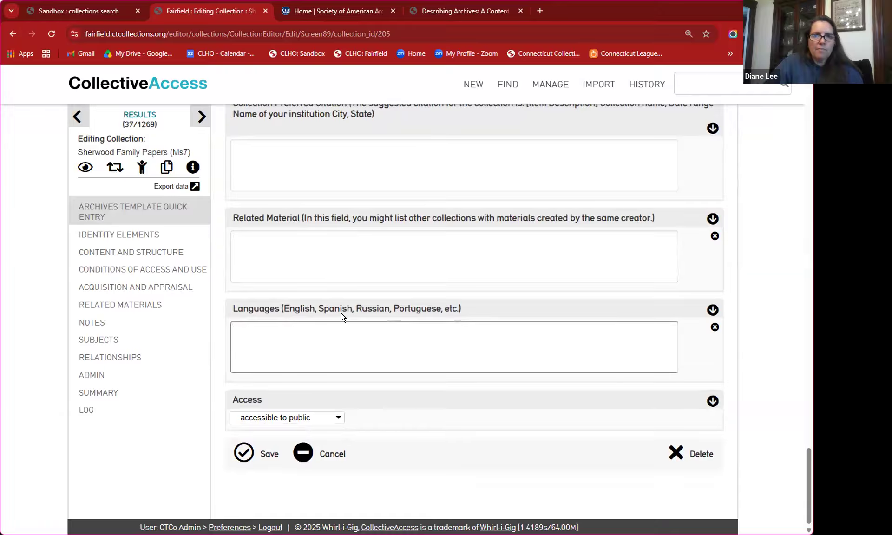
pyautogui.click(539, 10)
pyautogui.click(546, 54)
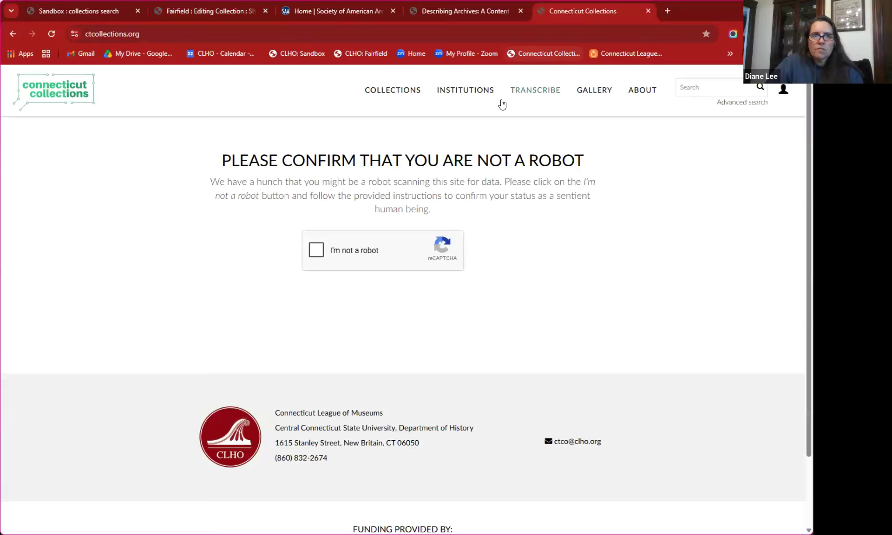
pyautogui.click(319, 244)
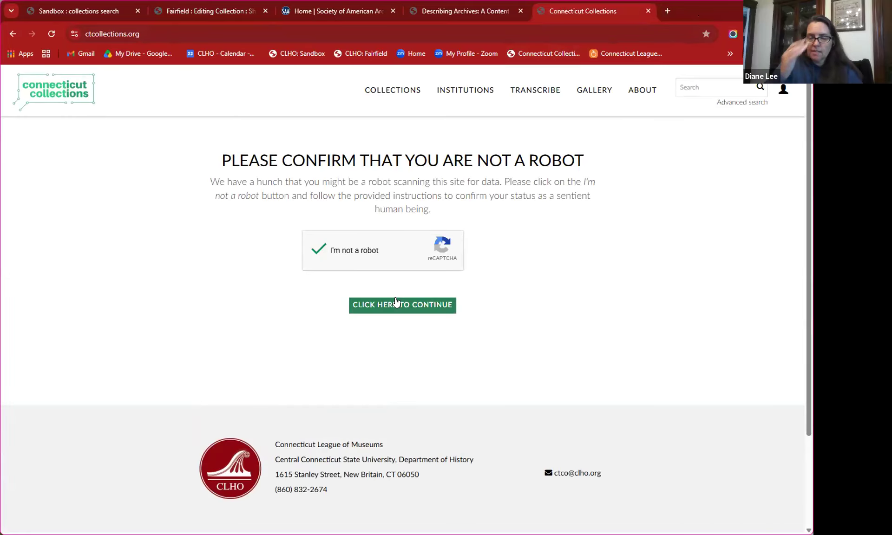
pyautogui.click(395, 308)
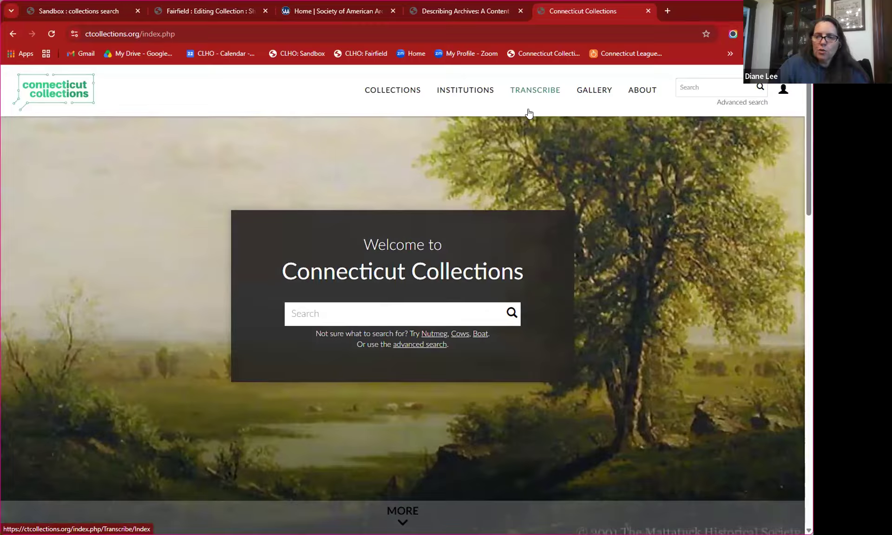
# Browse the public archives by contributor Fairfield Museum and open the Sherwood Family Papers collection page
pyautogui.click(378, 93)
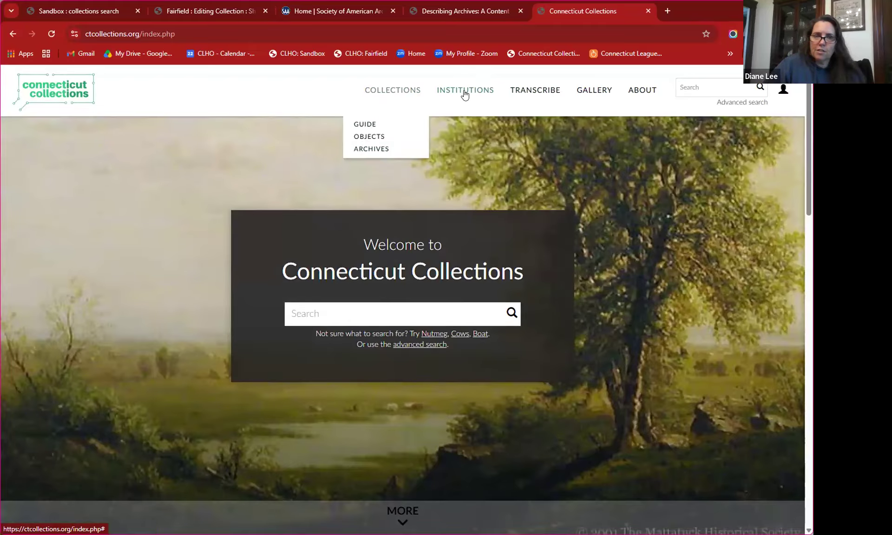
pyautogui.click(376, 150)
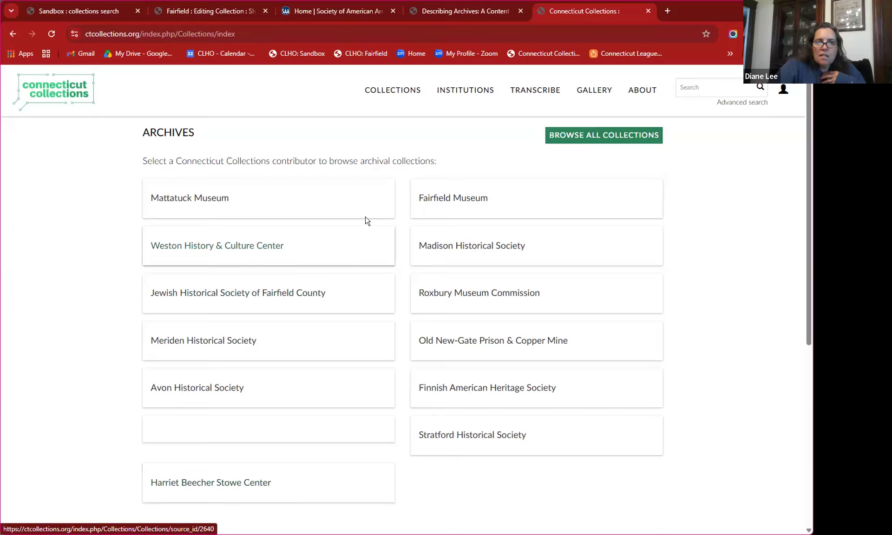
pyautogui.click(432, 201)
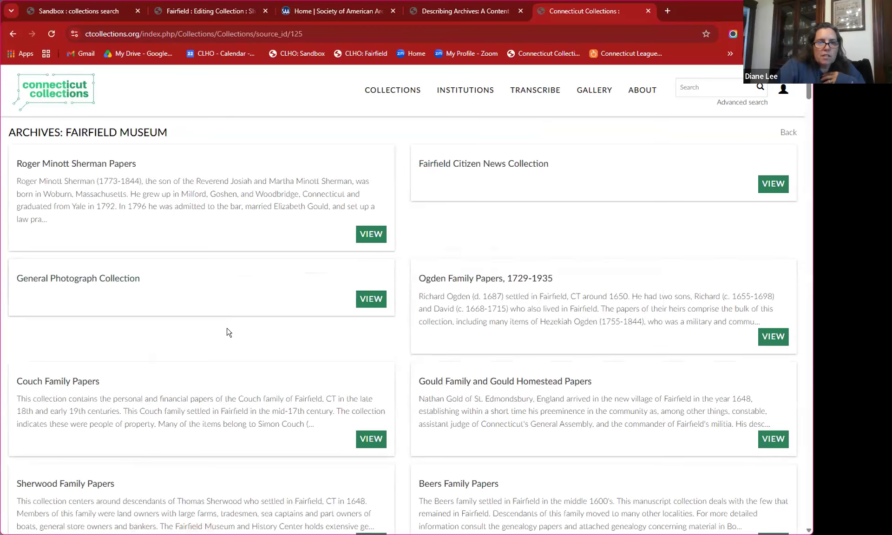
pyautogui.scroll(-3, 179, 303)
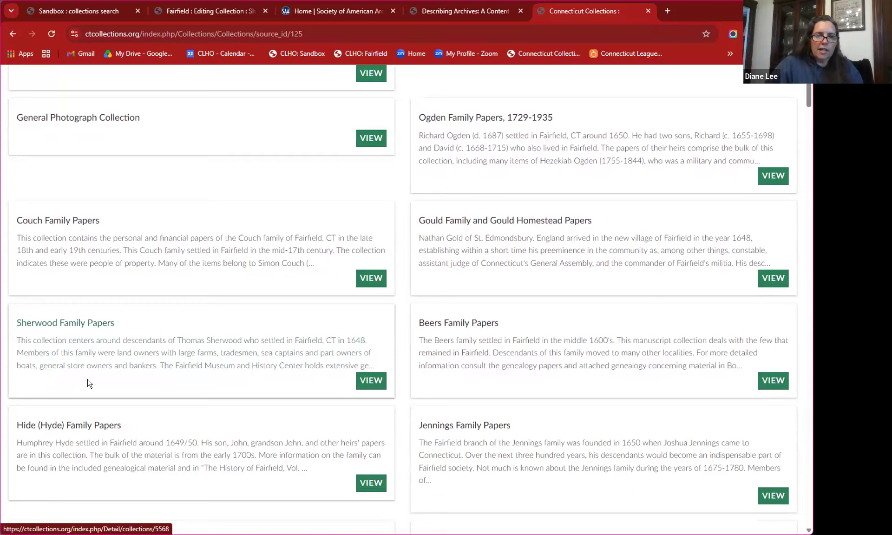
pyautogui.click(375, 383)
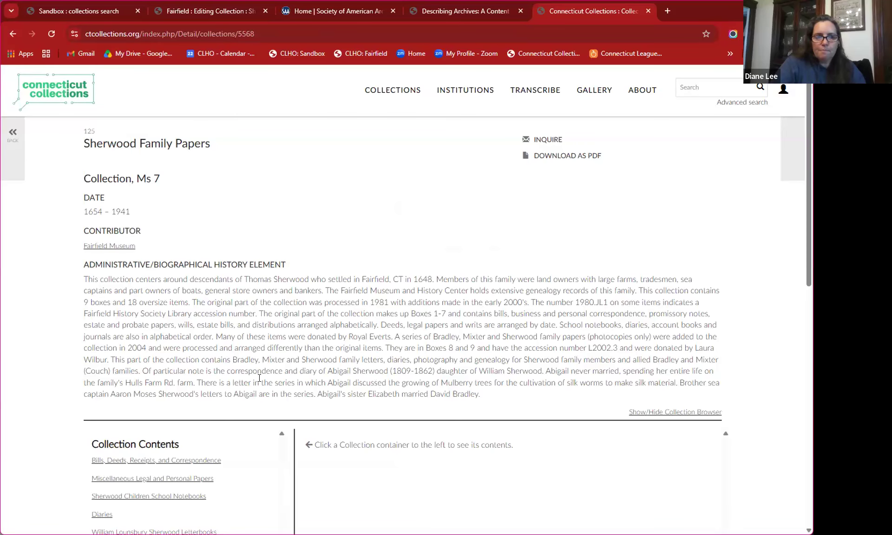
# Hide and reshow the collection browser, and open the 1756 transcript file listed in the Diaries series
pyautogui.scroll(-1, 260, 378)
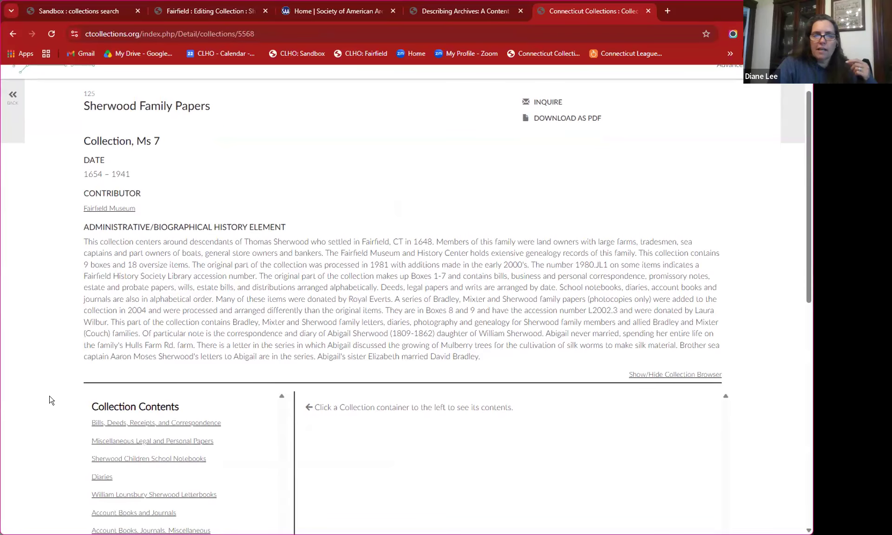
pyautogui.scroll(-1, 51, 400)
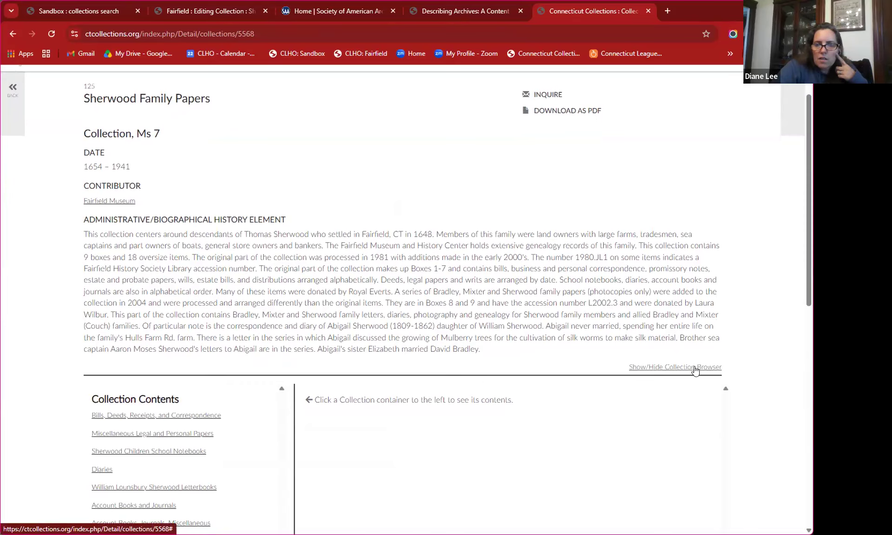
pyautogui.click(667, 368)
pyautogui.click(668, 371)
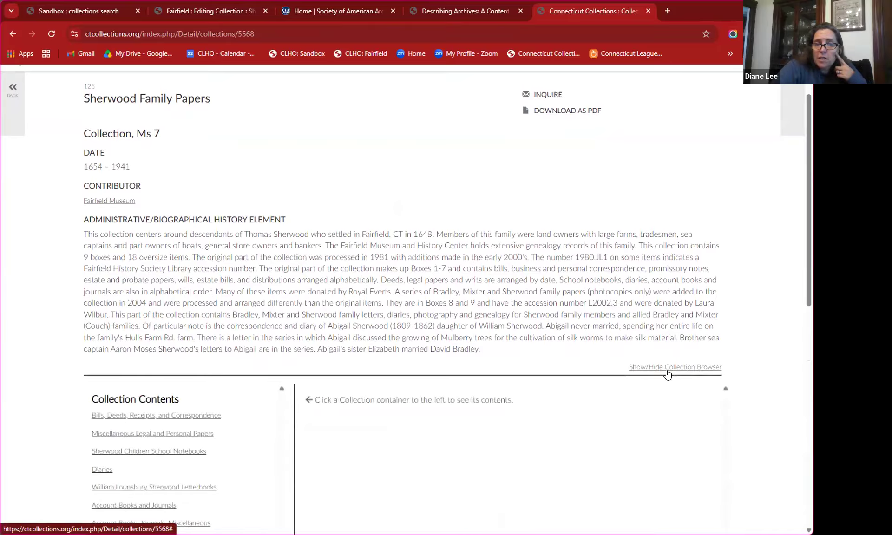
pyautogui.scroll(-2, 668, 371)
pyautogui.scroll(-2, 154, 441)
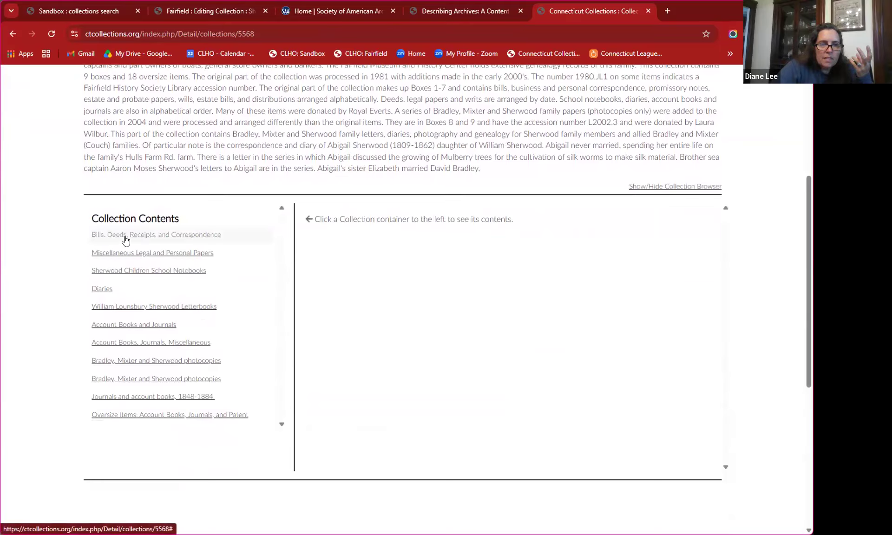
pyautogui.click(103, 290)
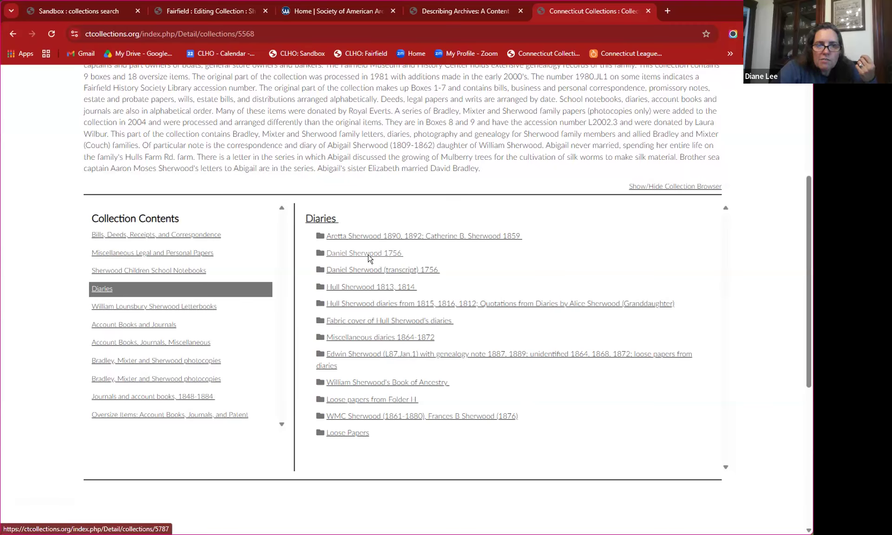
pyautogui.click(371, 271)
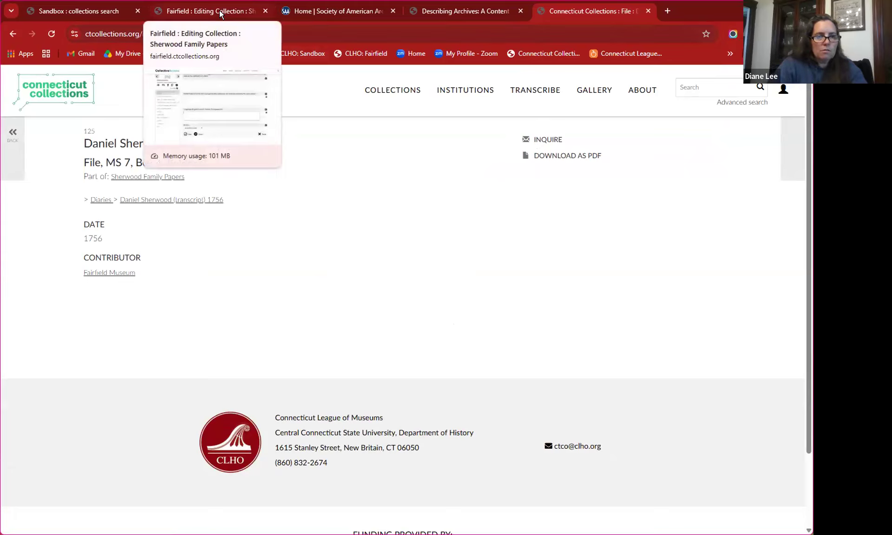
# Switch back to Fairfield's CollectiveAccess editor and search for "Ms 7", leaving the open collection form without saving
pyautogui.click(182, 14)
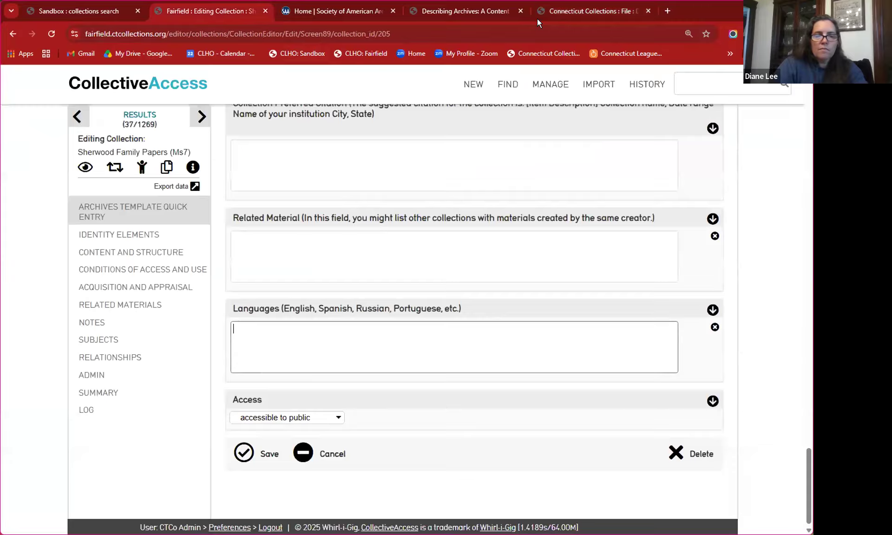
pyautogui.click(712, 82)
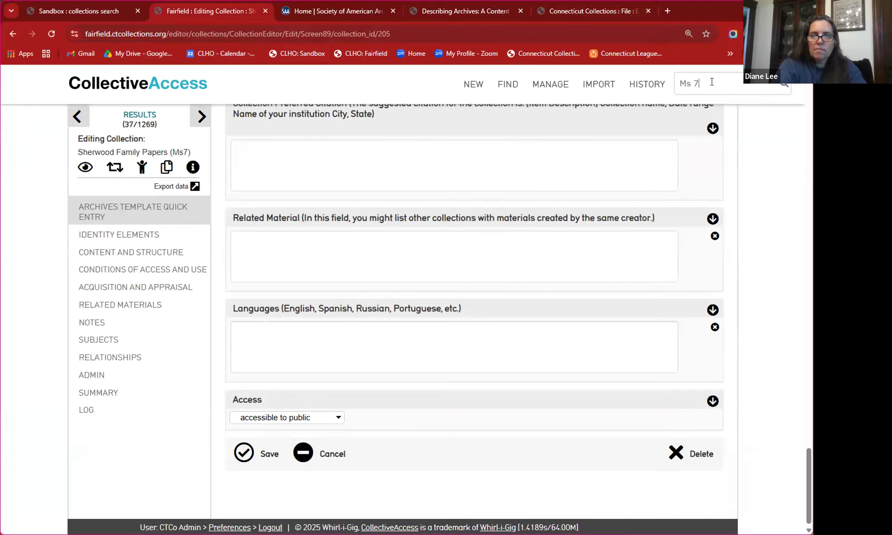
pyautogui.press('Return')
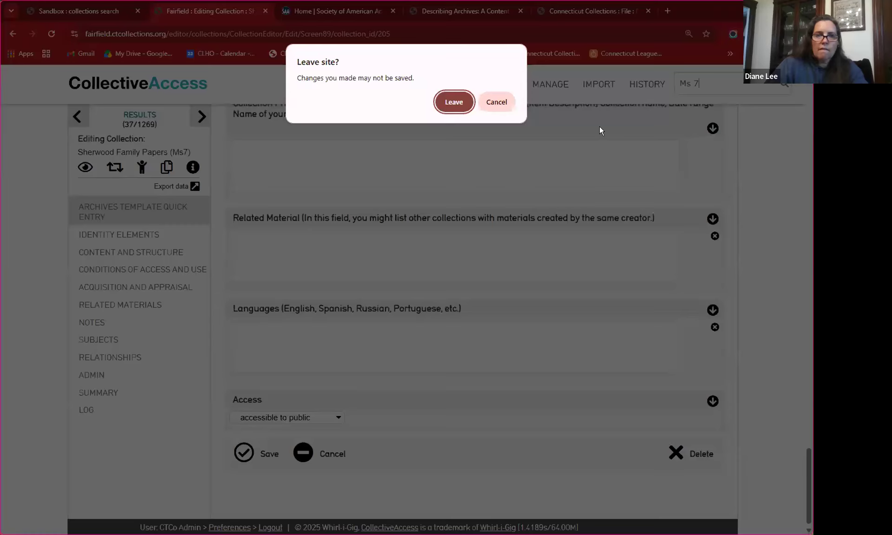
pyautogui.click(442, 103)
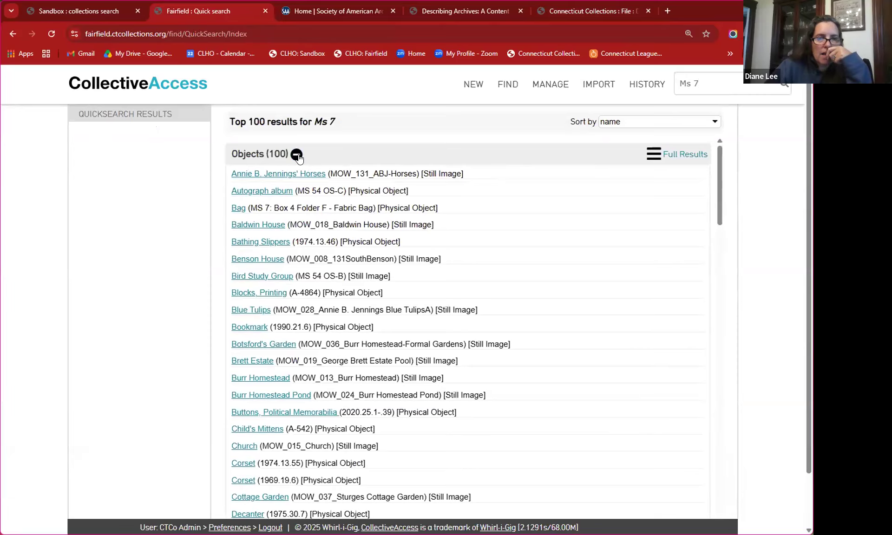
# Collapse the Objects results, expand the Collections results, and open the Account Books and Journals series (MS 7, Box 6)
pyautogui.click(298, 156)
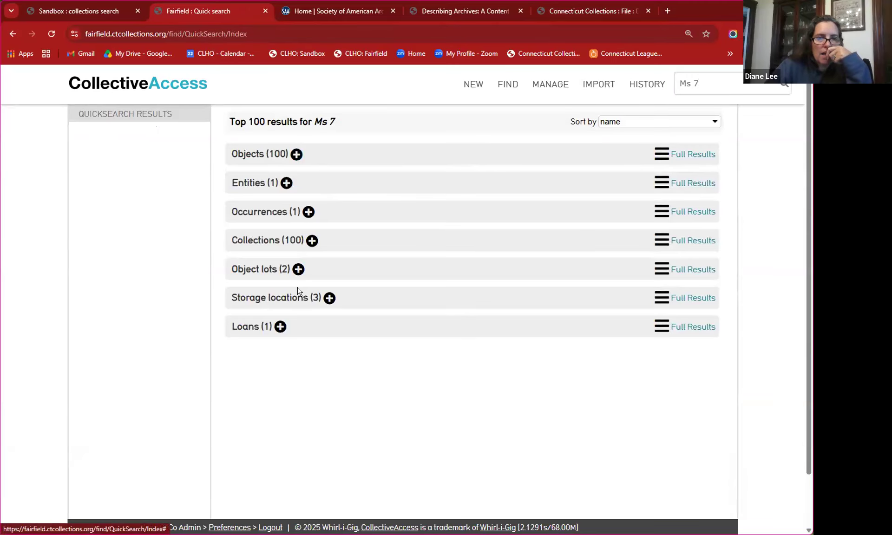
pyautogui.click(312, 241)
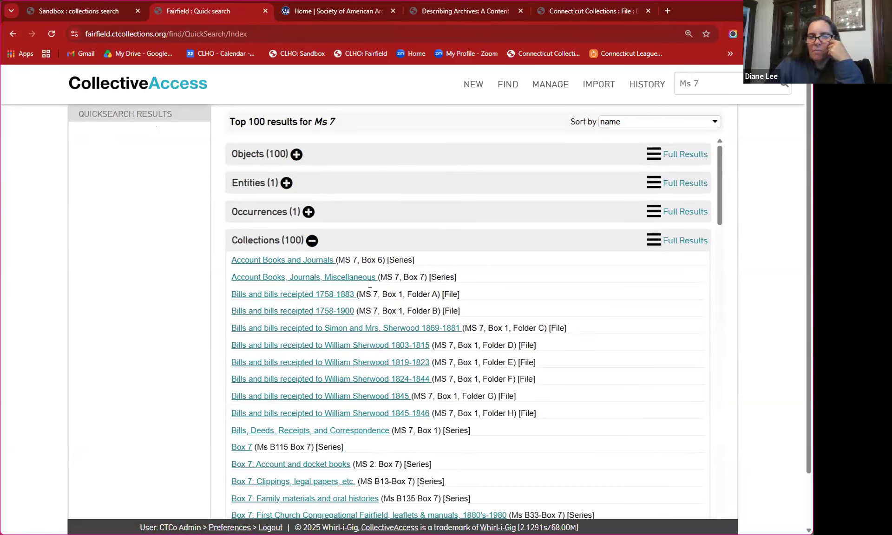
pyautogui.click(275, 262)
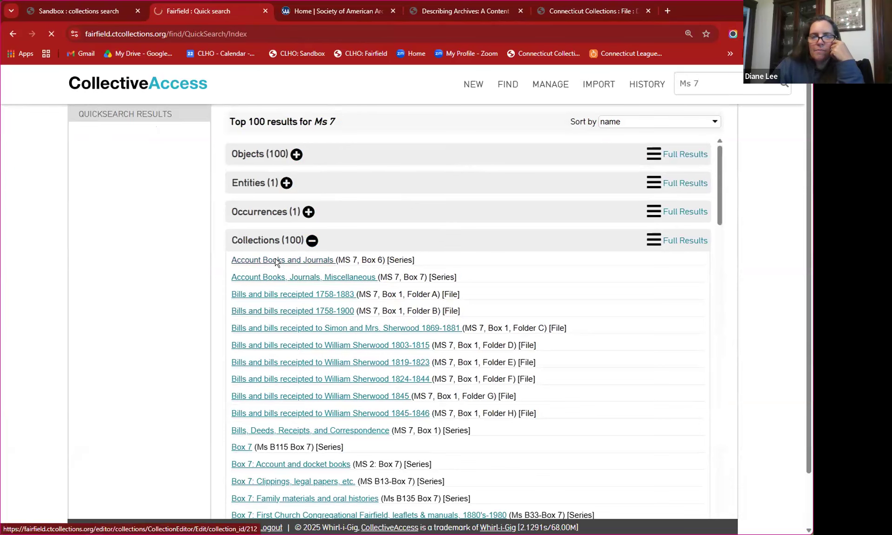
# Go up to the parent Sherwood Family Papers record and open the MS 7, Box 4, Folder B file from its Diaries series
pyautogui.click(285, 289)
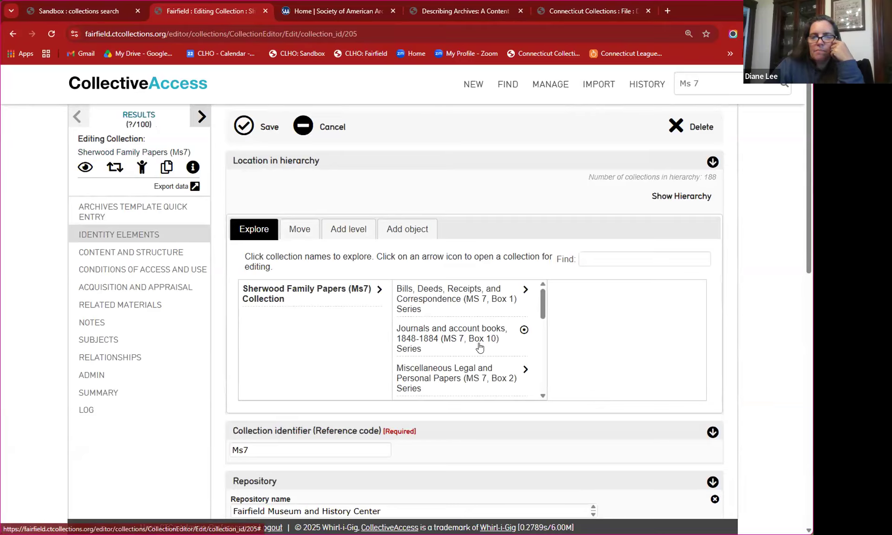
pyautogui.scroll(-3, 480, 347)
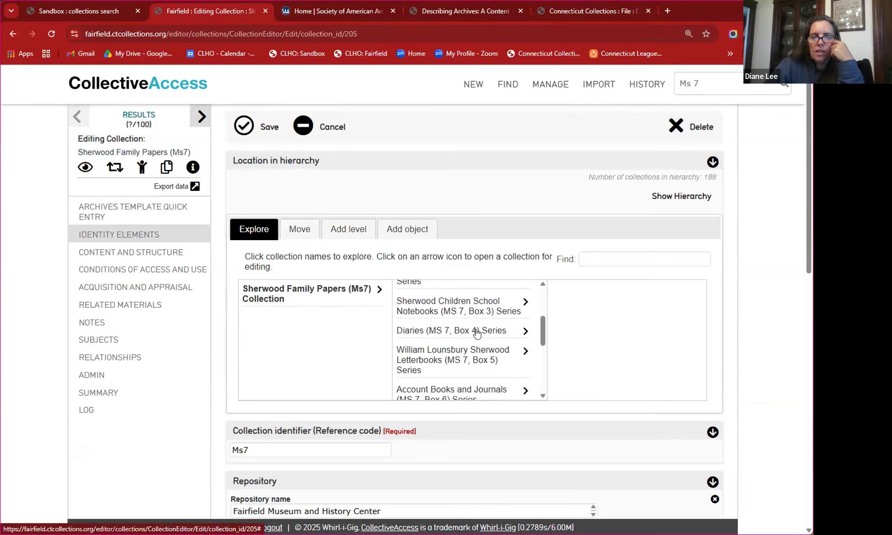
pyautogui.click(523, 331)
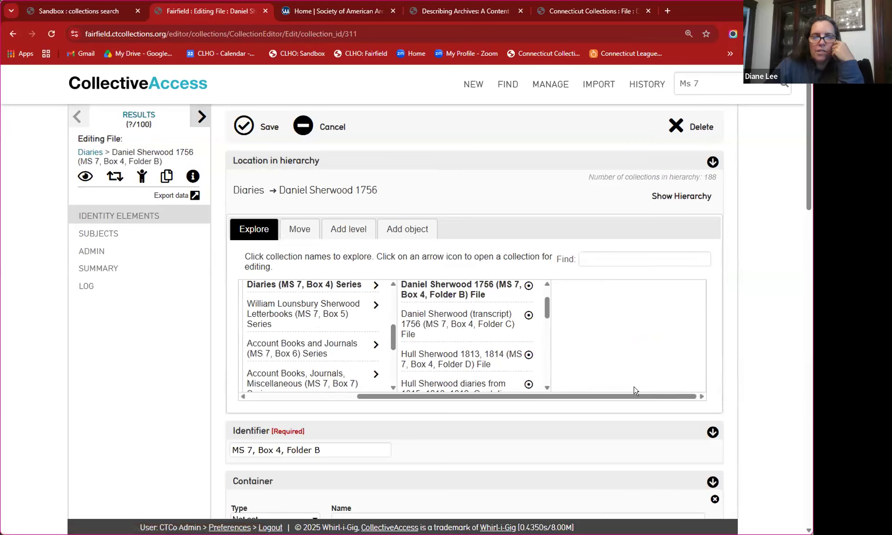
# Examine the file-level form's available fields, including Identifier, Container, Title, Collection Description and Notes
pyautogui.scroll(-7, 778, 375)
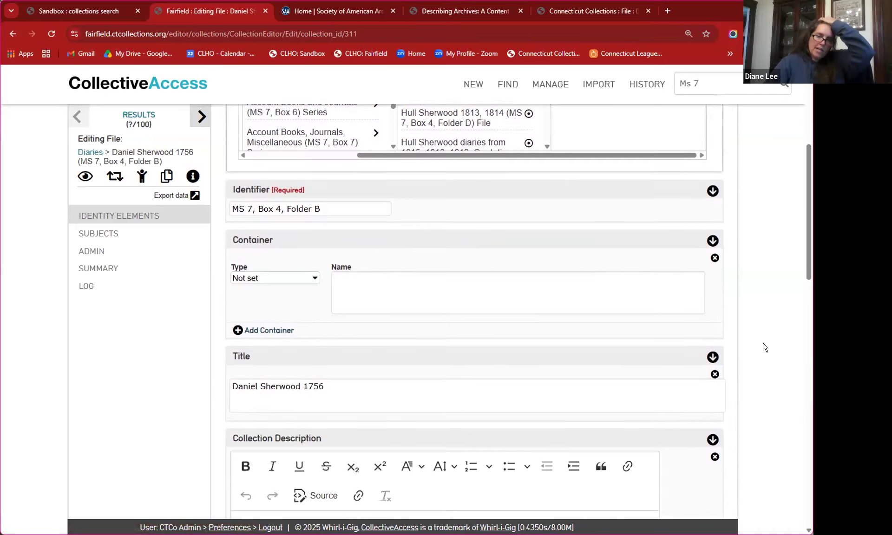
pyautogui.scroll(-1, 765, 348)
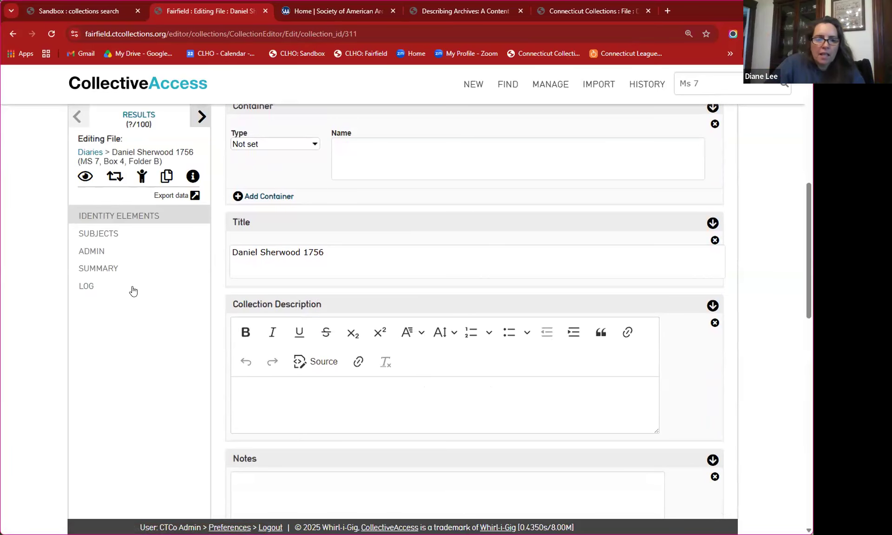
pyautogui.scroll(-10, 133, 291)
pyautogui.scroll(-4, 393, 270)
pyautogui.scroll(14, 392, 270)
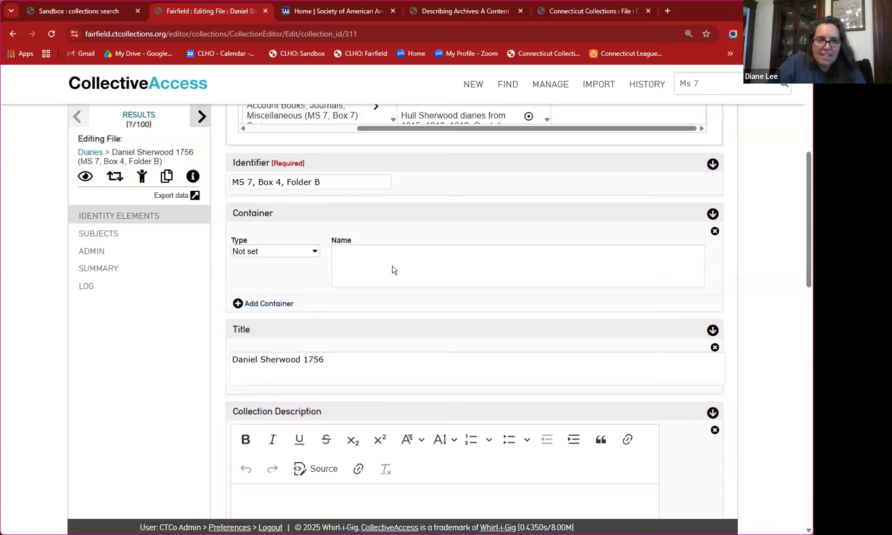
pyautogui.scroll(5, 393, 271)
pyautogui.scroll(-9, 393, 271)
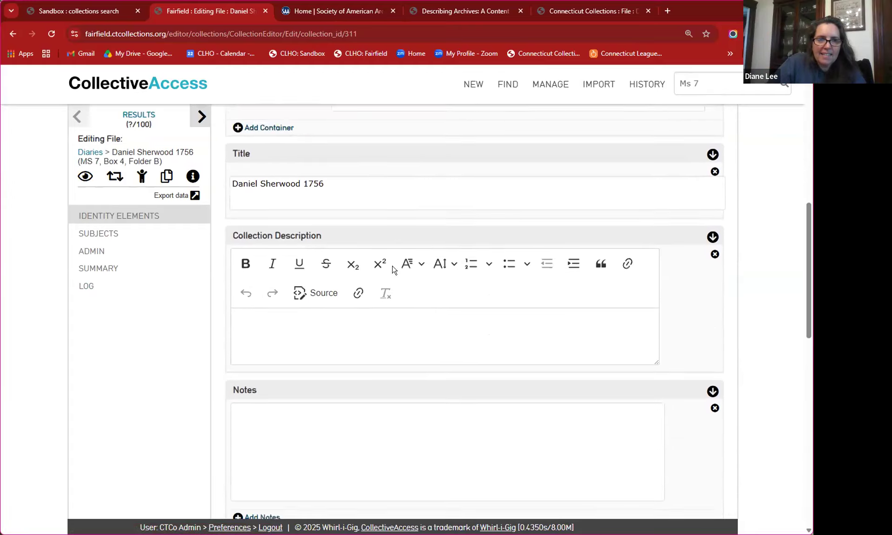
pyautogui.scroll(-1, 392, 271)
# Place the cursor in turn in the file's Collection Description, Extent, and Scope and Content fields, reviewing Notes and Date in between
pyautogui.click(356, 282)
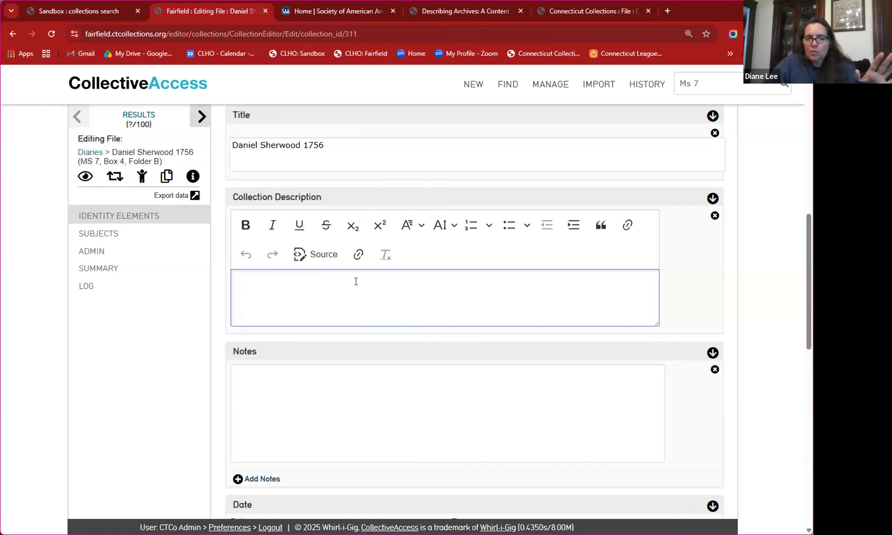
pyautogui.scroll(-1, 356, 282)
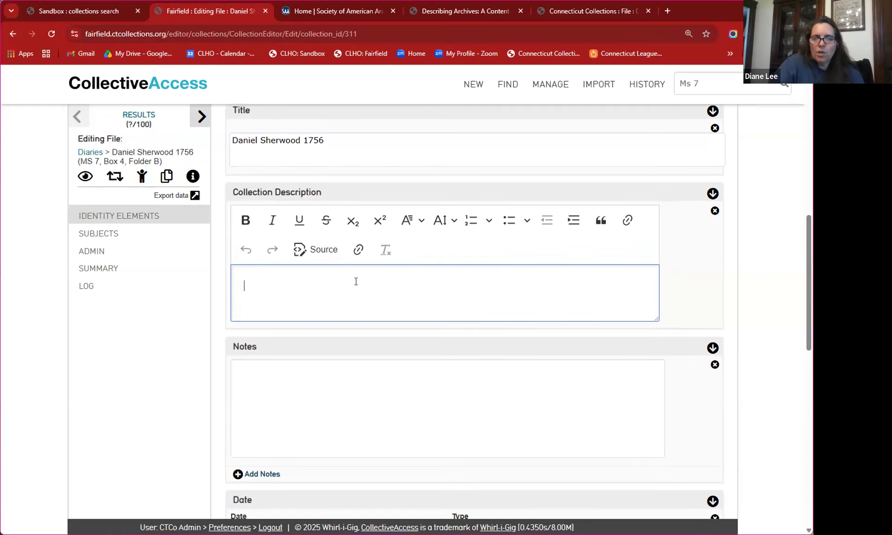
pyautogui.scroll(-2, 356, 281)
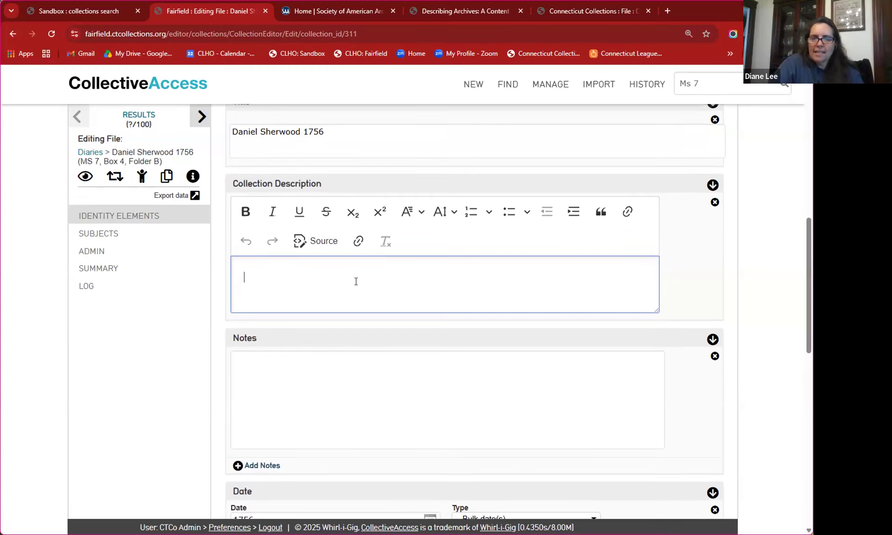
pyautogui.scroll(-1, 356, 285)
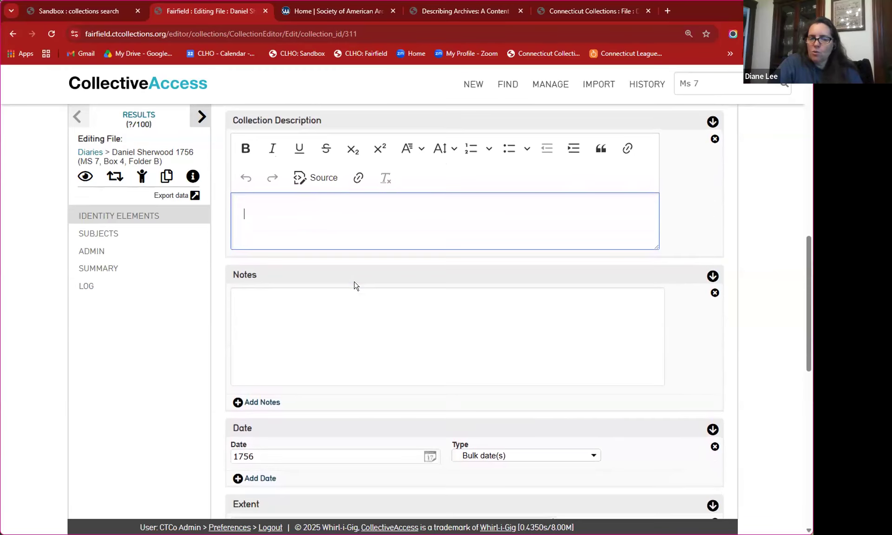
pyautogui.scroll(-3, 370, 342)
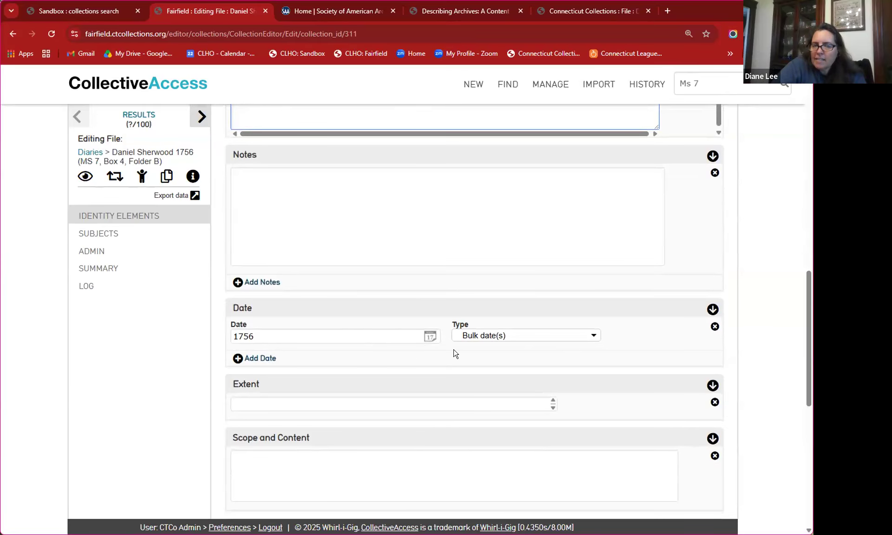
pyautogui.scroll(-2, 455, 352)
pyautogui.click(430, 349)
pyautogui.click(418, 419)
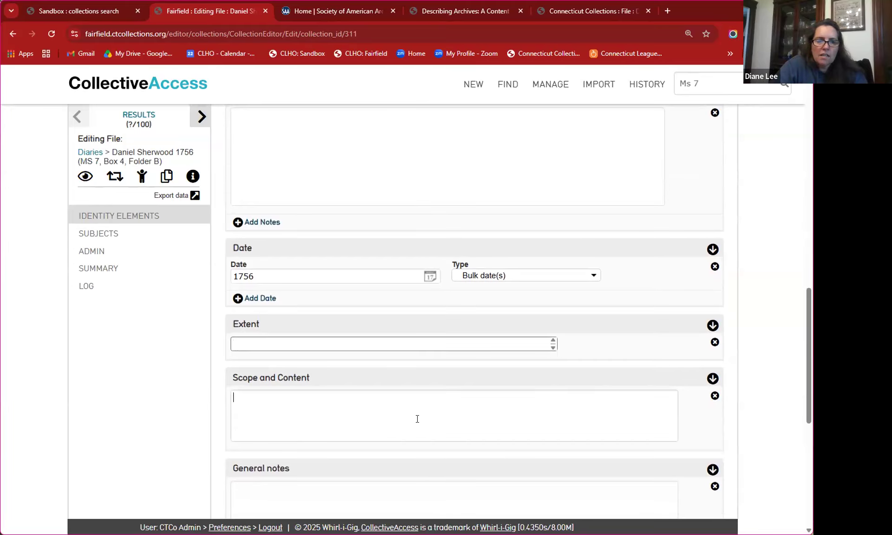
# Review the file form's Collection Description, Notes, Date, Extent, Scope and Content, and General notes fields, continuing to Related storage locations
pyautogui.scroll(-4, 418, 421)
pyautogui.click(407, 365)
pyautogui.click(418, 257)
pyautogui.scroll(5, 418, 256)
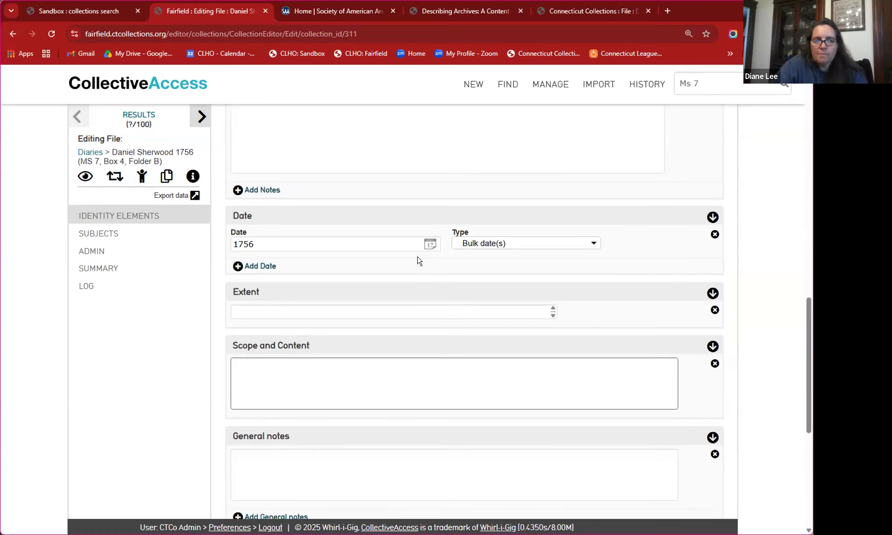
pyautogui.scroll(3, 418, 257)
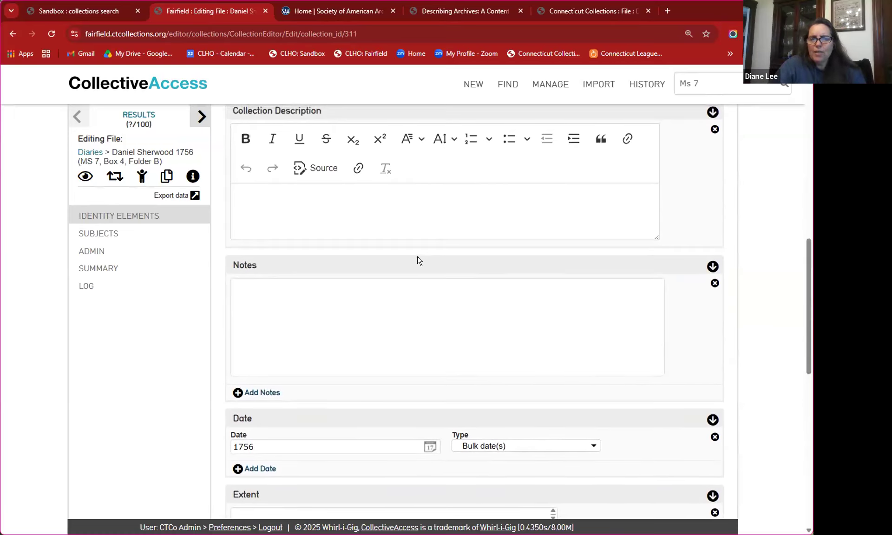
pyautogui.scroll(-7, 419, 256)
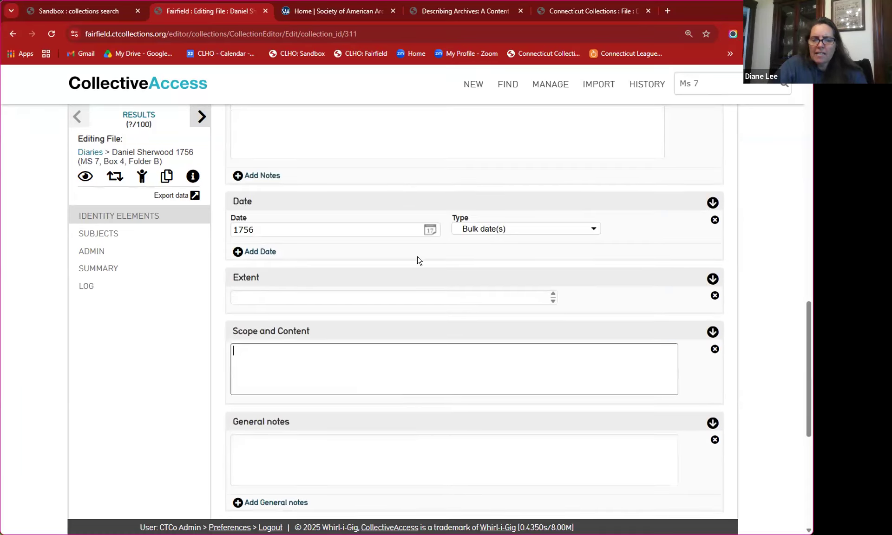
pyautogui.scroll(-4, 416, 279)
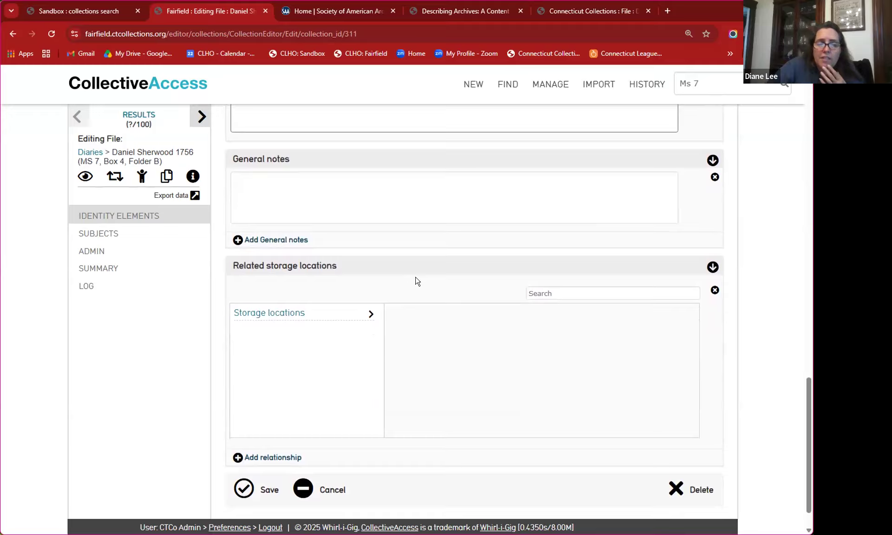
# Browse the file's Related storage locations through FMHC to Main Storage and look through the sub-locations there
pyautogui.click(372, 315)
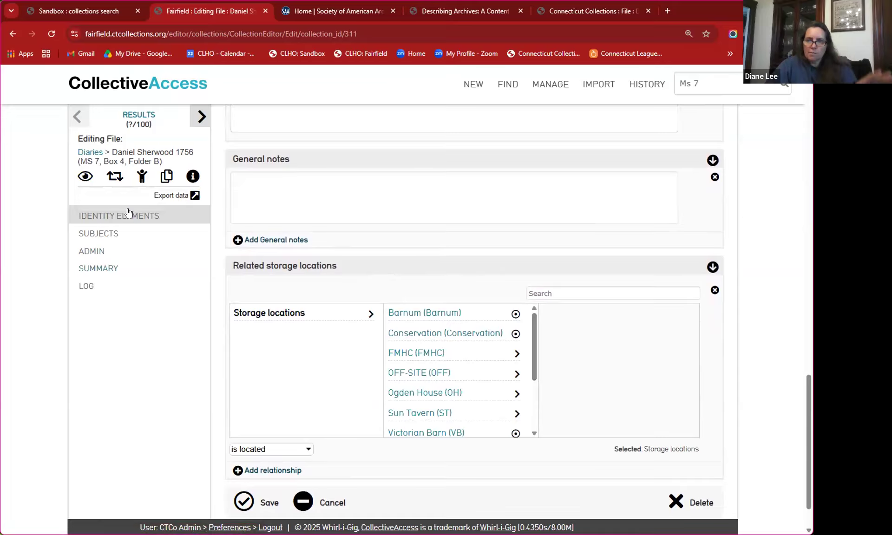
pyautogui.scroll(-1, 384, 324)
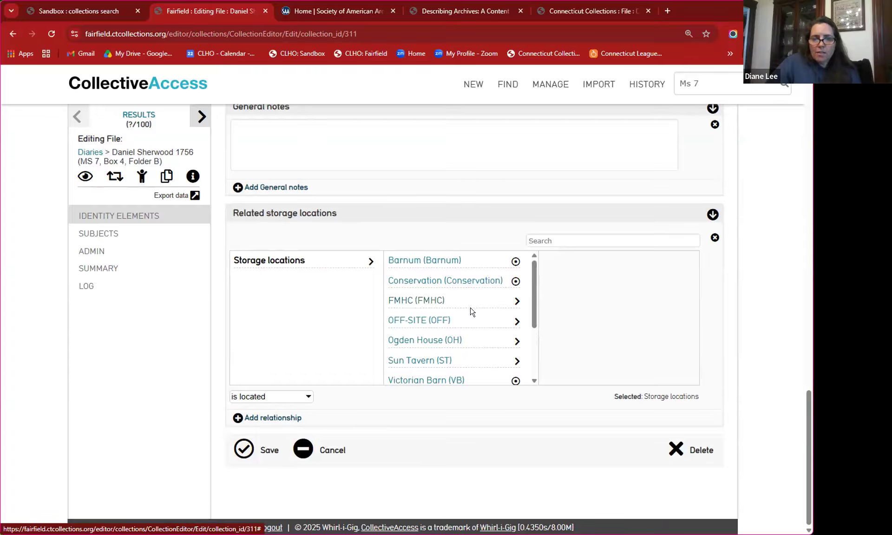
pyautogui.click(518, 303)
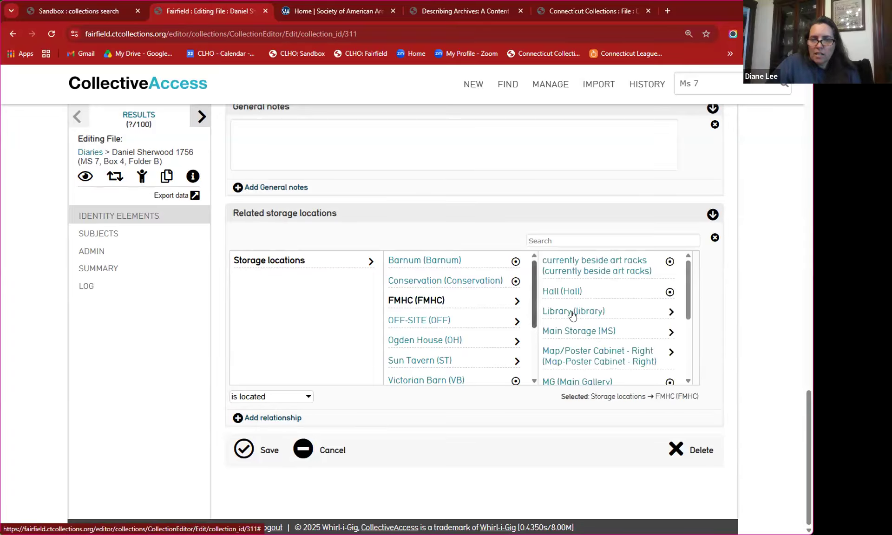
pyautogui.click(671, 333)
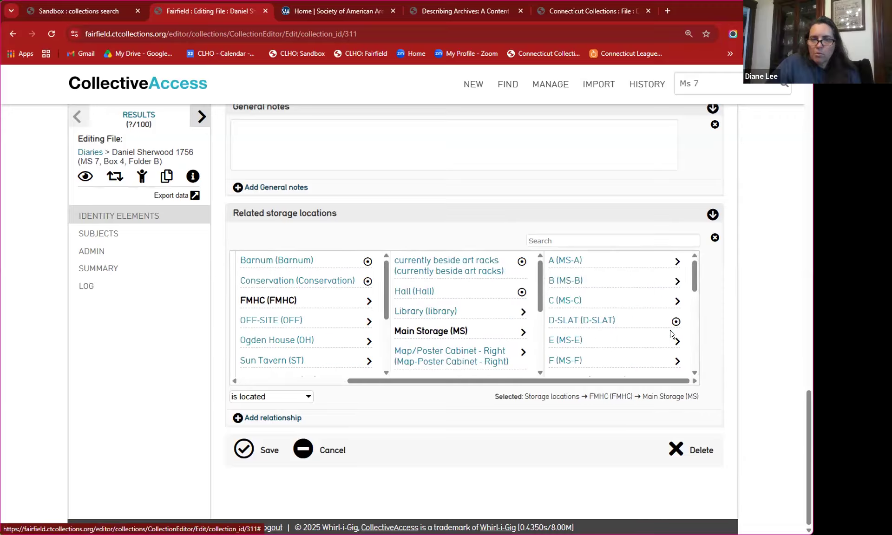
pyautogui.scroll(-3, 664, 329)
pyautogui.scroll(-5, 665, 329)
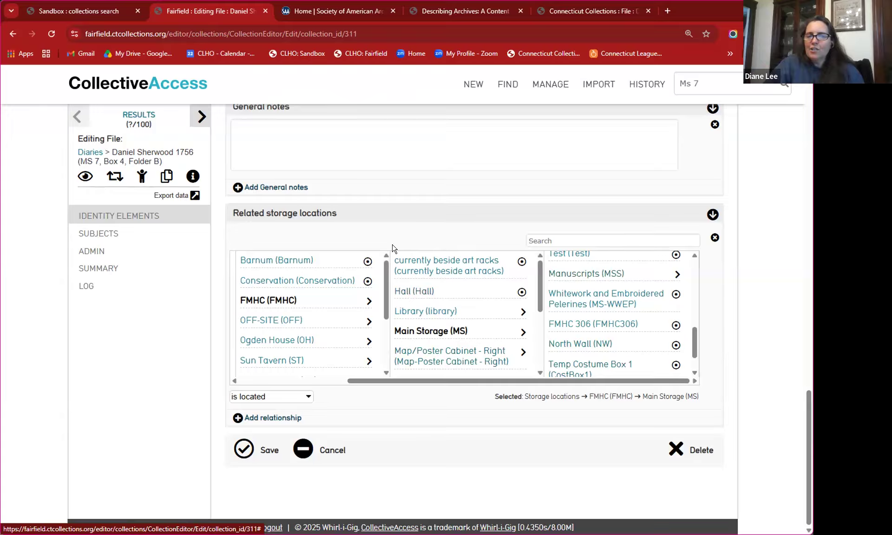
# Place the cursor in the file's General notes field, and open the Admin screen to view Record Status and Access
pyautogui.scroll(1, 388, 234)
pyautogui.click(372, 199)
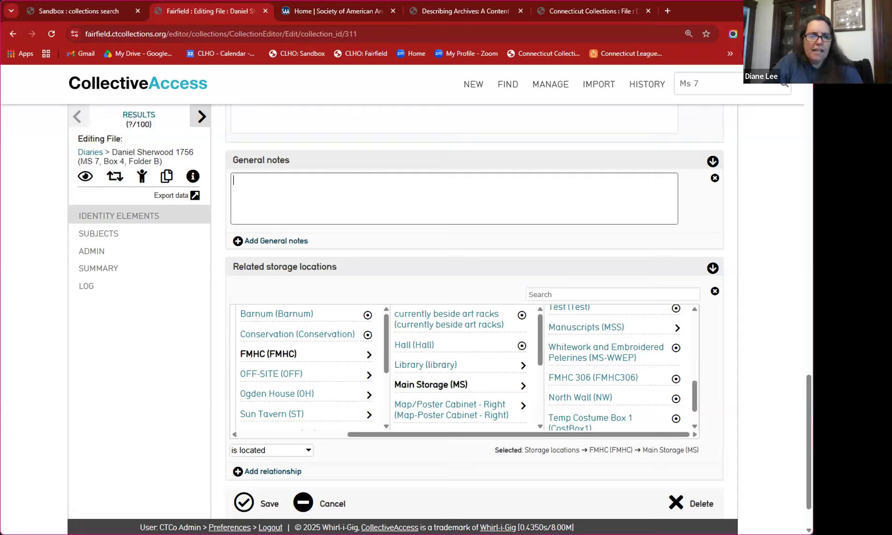
pyautogui.click(44, 338)
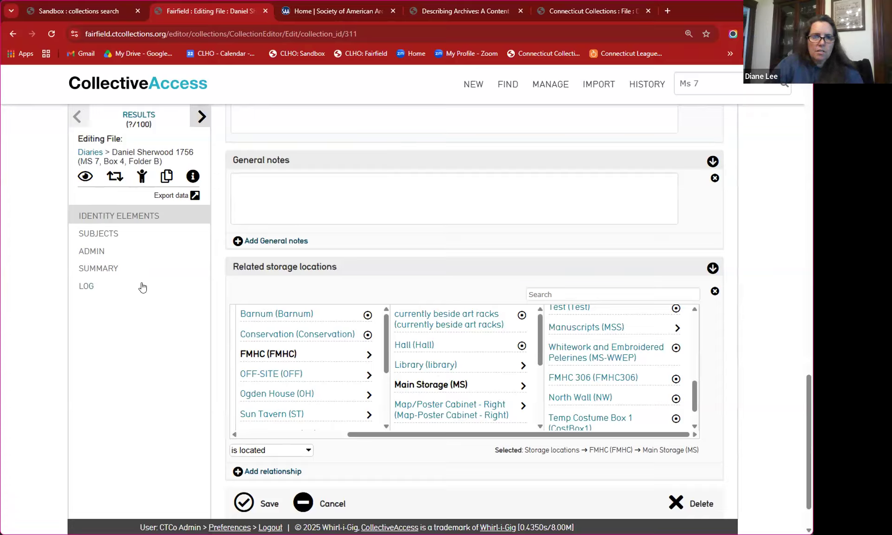
pyautogui.click(104, 251)
pyautogui.click(459, 102)
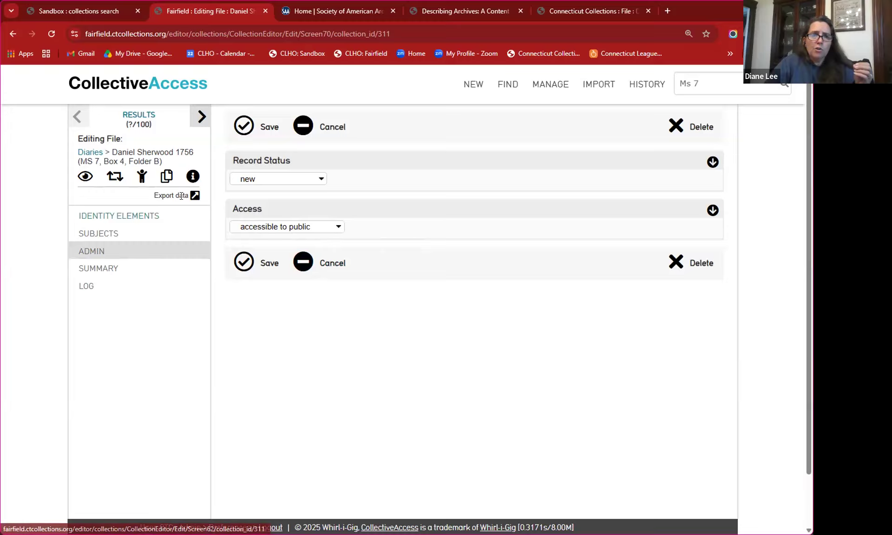
# Go up through the Diaries series to the parent Sherwood Family Papers record and open its Admin screen
pyautogui.click(88, 155)
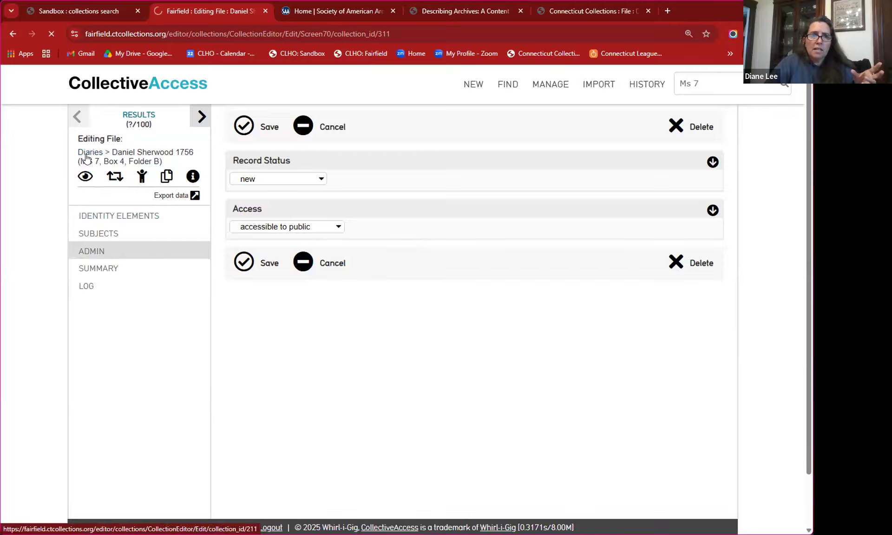
pyautogui.click(86, 153)
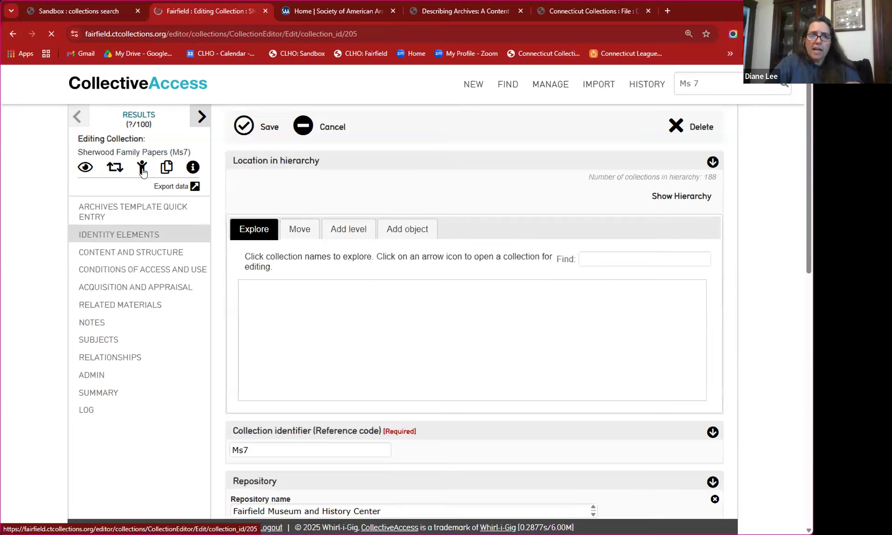
pyautogui.click(110, 370)
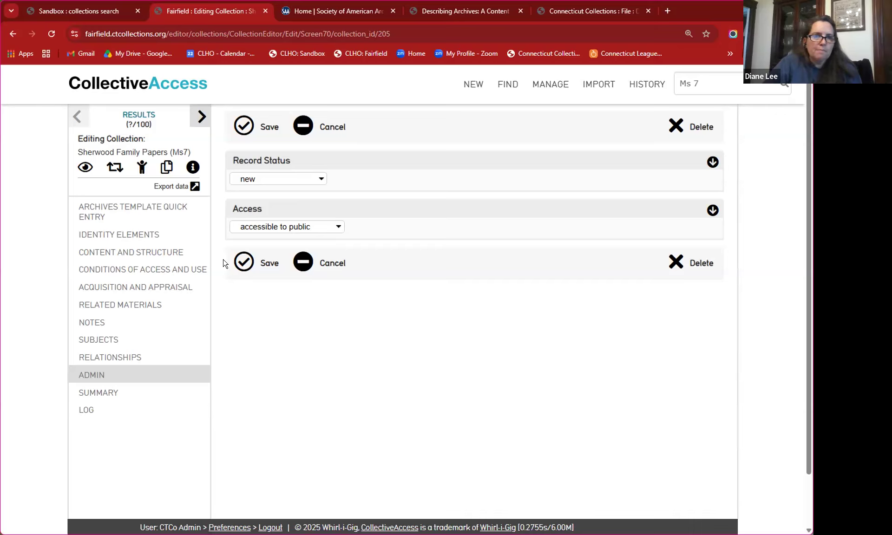
# Return to the Sherwood Family Papers' Identity Elements, and open the collection's Archives Template Quick Entry form
pyautogui.click(142, 240)
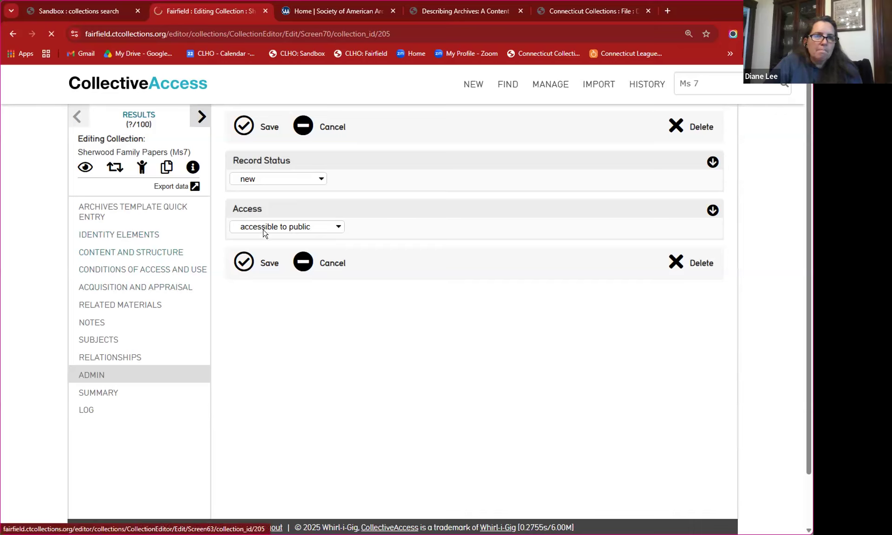
pyautogui.click(283, 292)
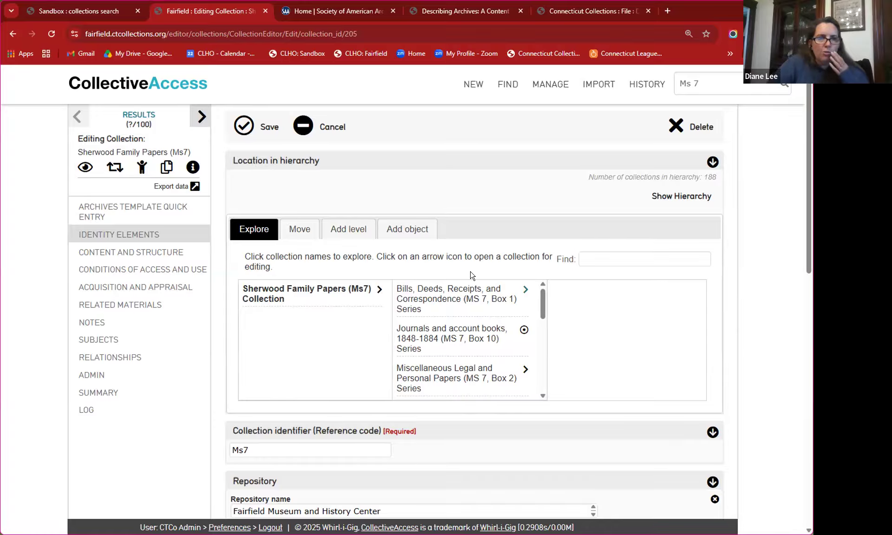
pyautogui.click(103, 207)
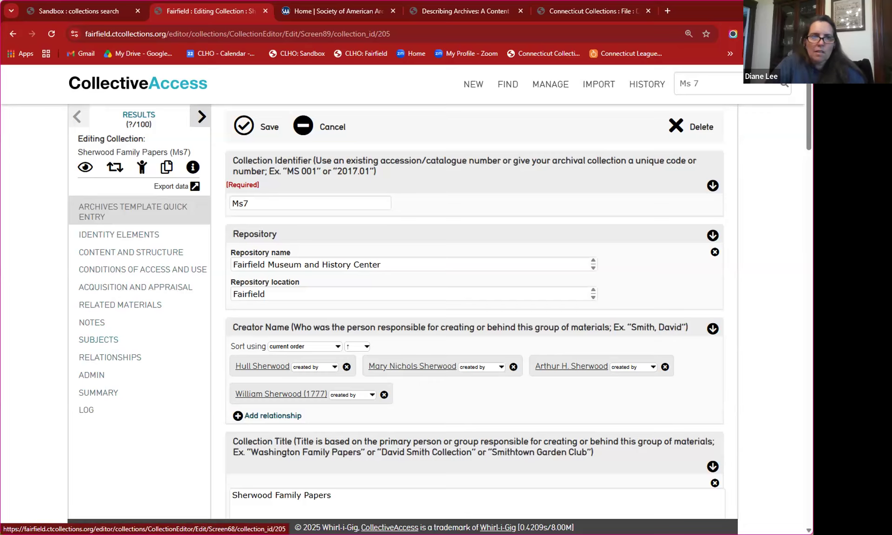
# Switch to the Sandbox collections search, open the Ms108a collection, and expand its Photographs series in the hierarchy
pyautogui.click(86, 11)
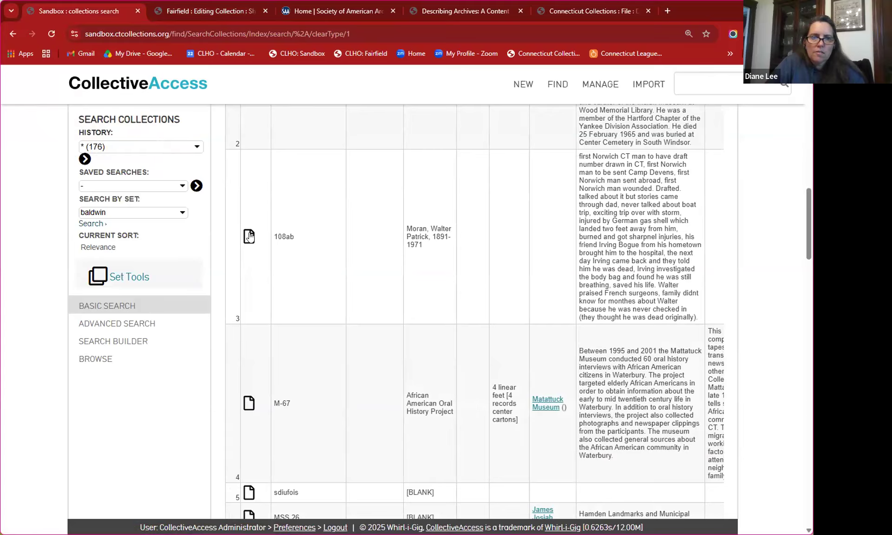
pyautogui.scroll(-5, 338, 324)
pyautogui.scroll(-5, 338, 324)
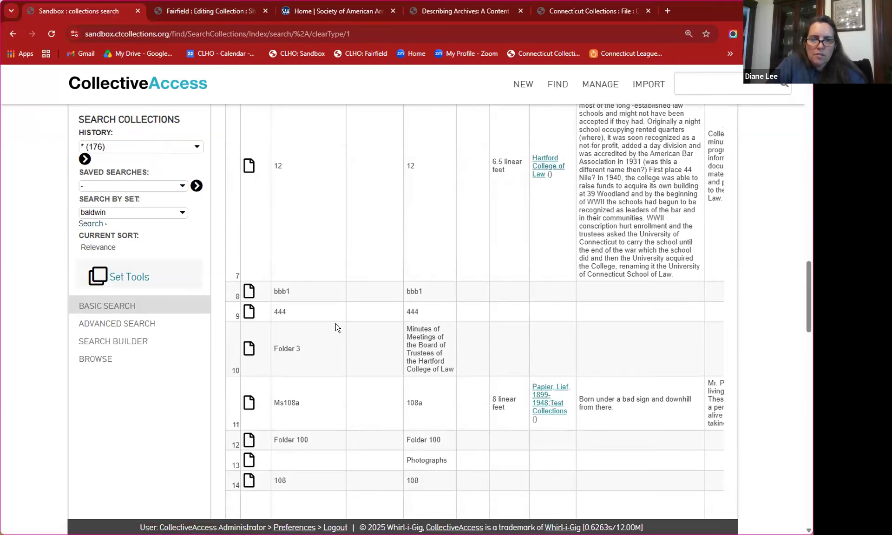
pyautogui.scroll(-2, 335, 325)
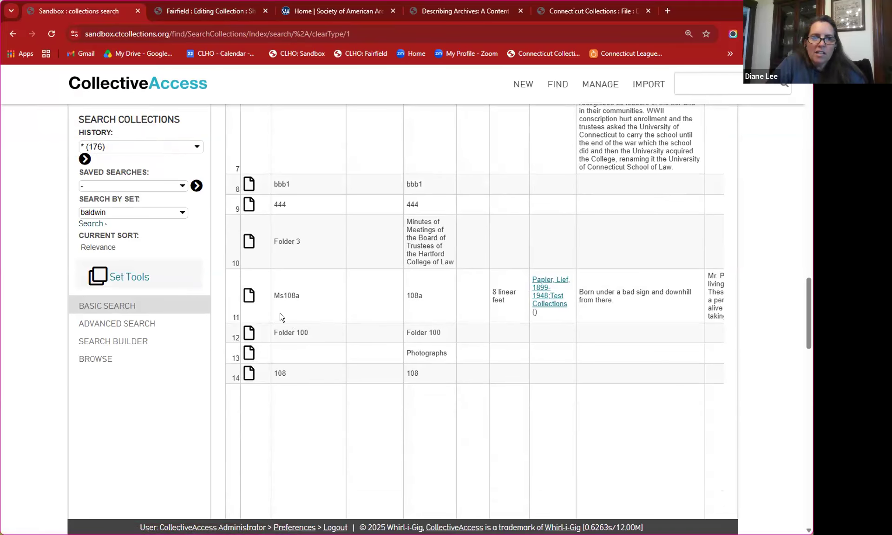
pyautogui.click(250, 296)
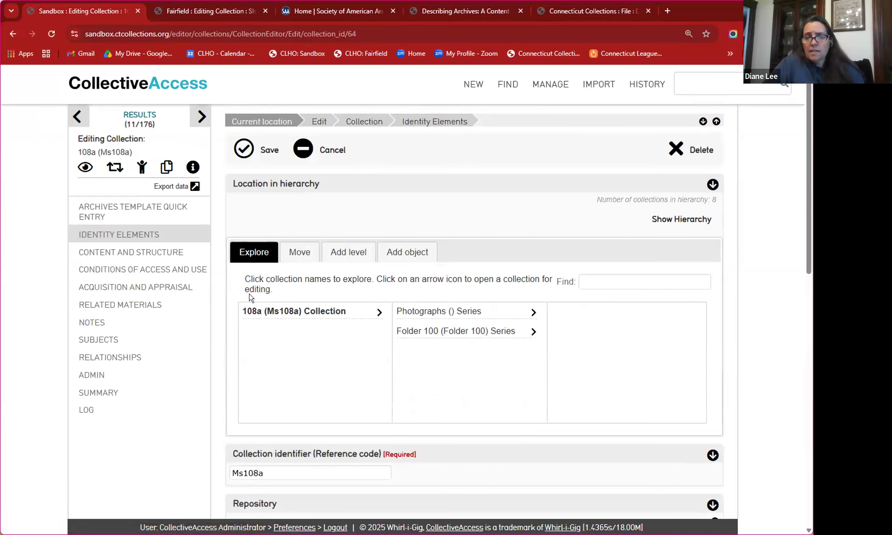
pyautogui.scroll(-1, 460, 369)
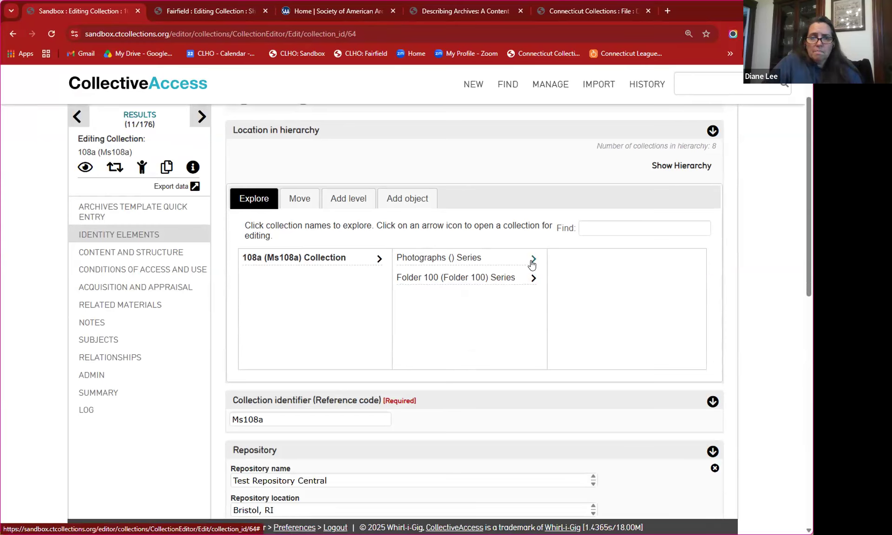
pyautogui.click(532, 263)
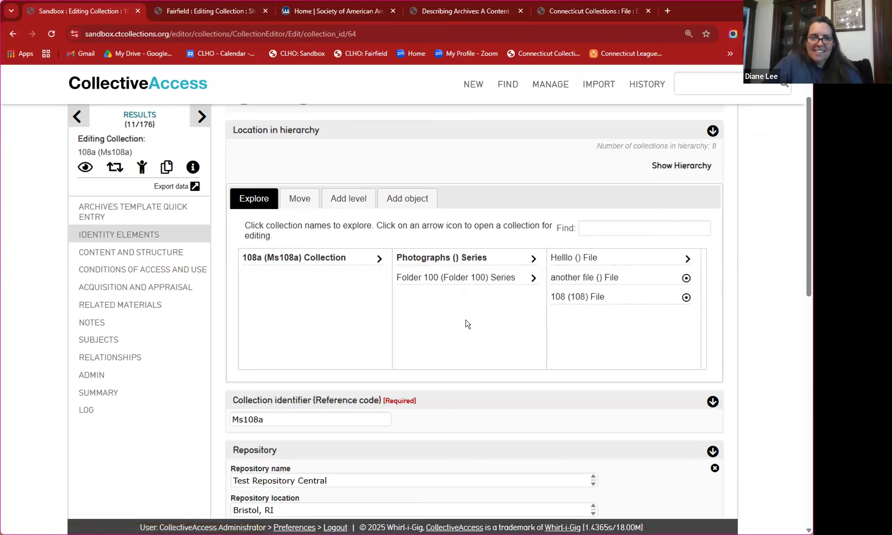
# Examine the Ms108a collection's Identity Elements fields, including Title, Date, Extent, Creators, Administrative/Biographical History and Access
pyautogui.scroll(-5, 466, 323)
pyautogui.scroll(-5, 465, 323)
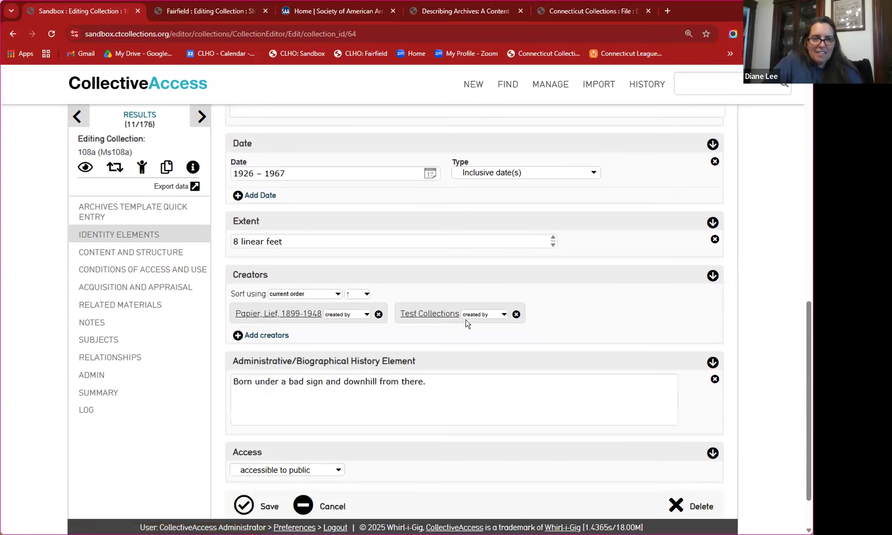
pyautogui.scroll(-1, 462, 366)
pyautogui.scroll(10, 462, 366)
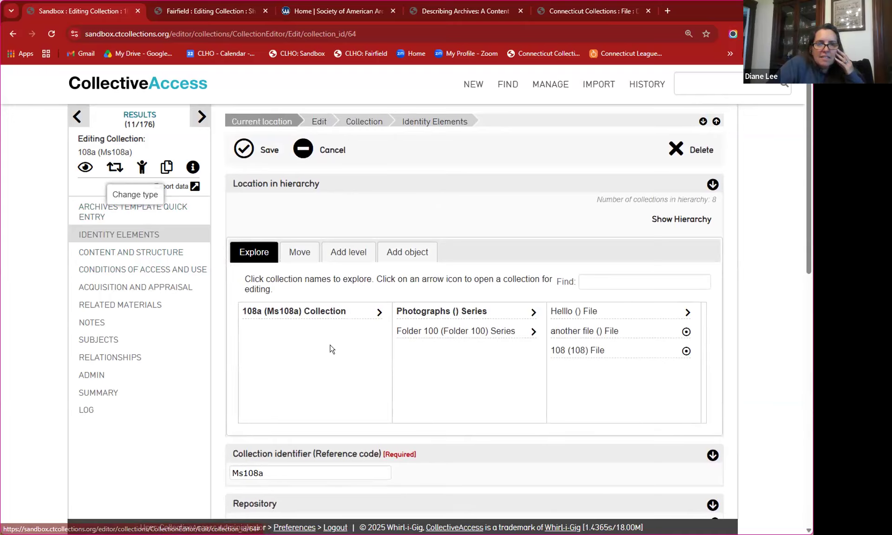
pyautogui.scroll(-10, 332, 348)
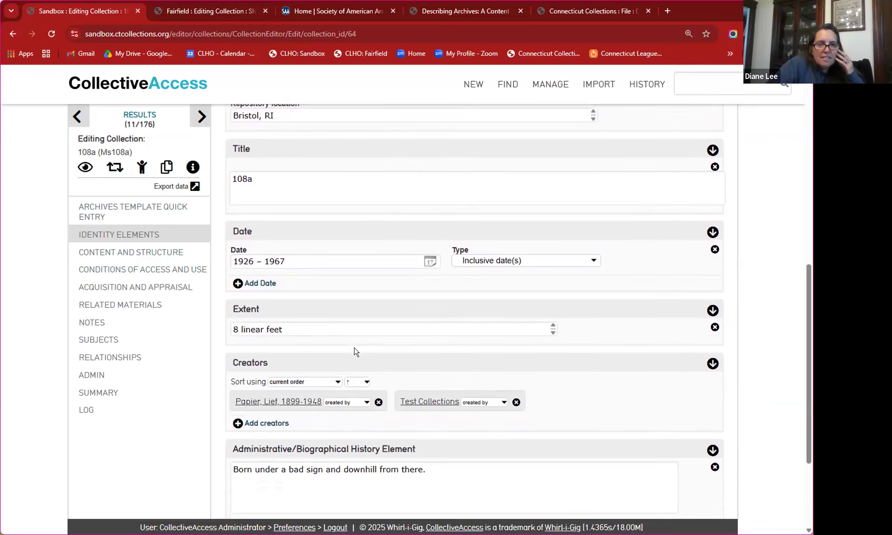
pyautogui.scroll(-1, 356, 351)
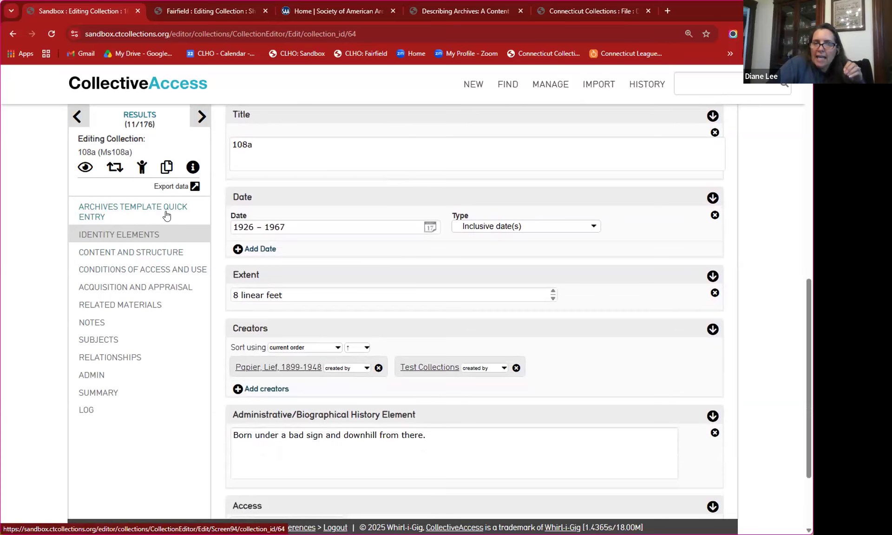
pyautogui.scroll(-3, 166, 216)
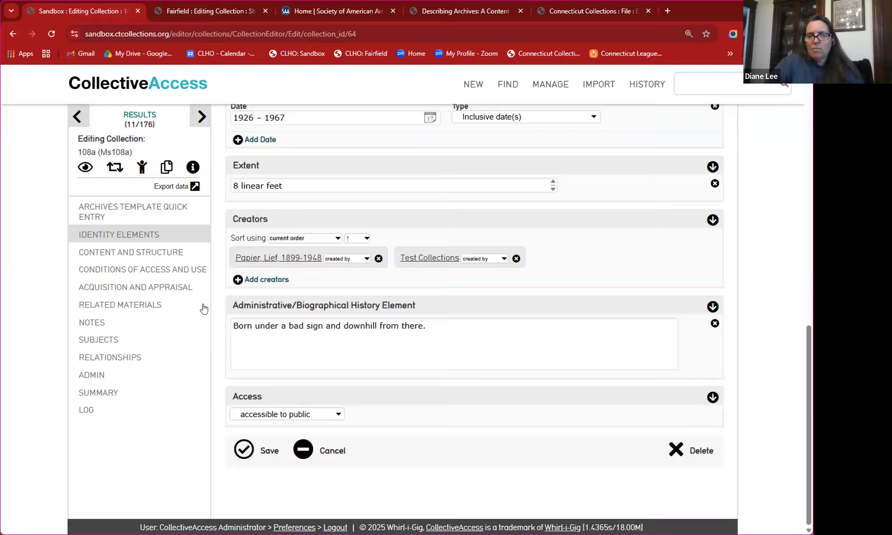
pyautogui.click(259, 345)
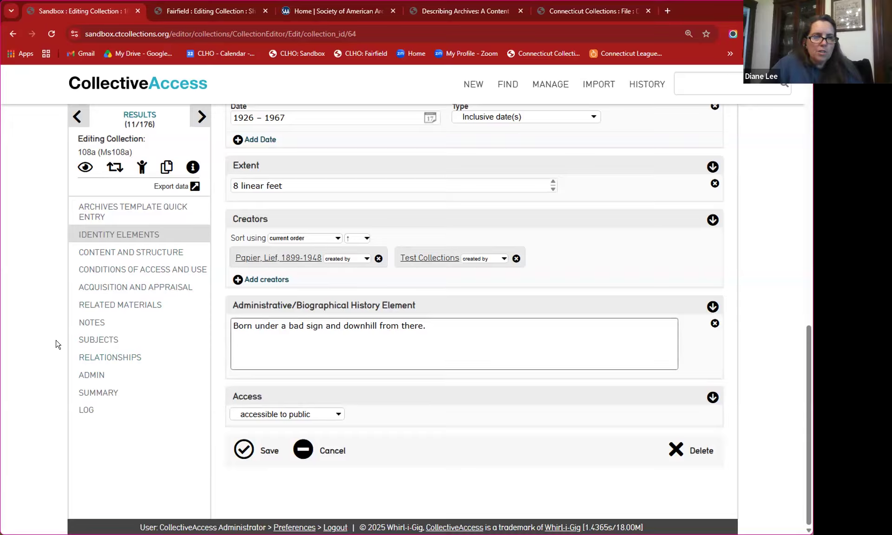
# Open the Folder 100 series from the Ms108a collection's hierarchy
pyautogui.scroll(10, 371, 363)
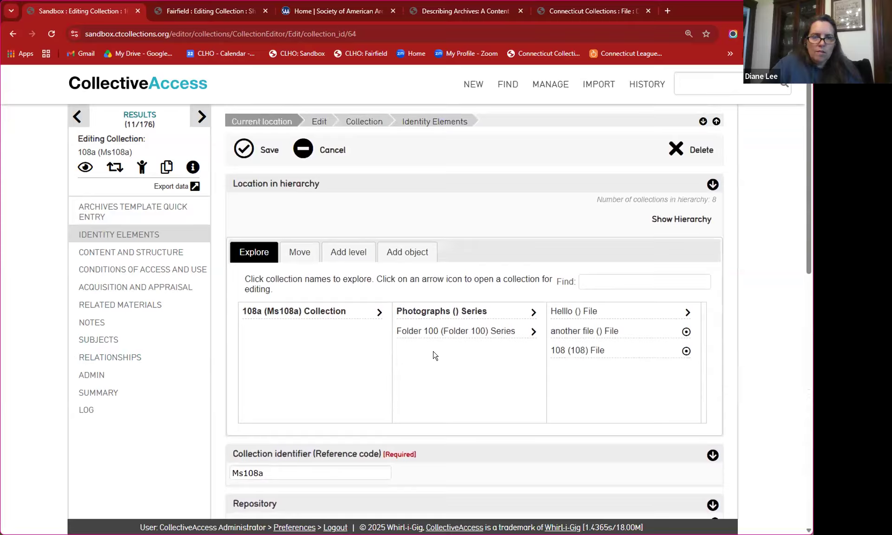
pyautogui.click(473, 333)
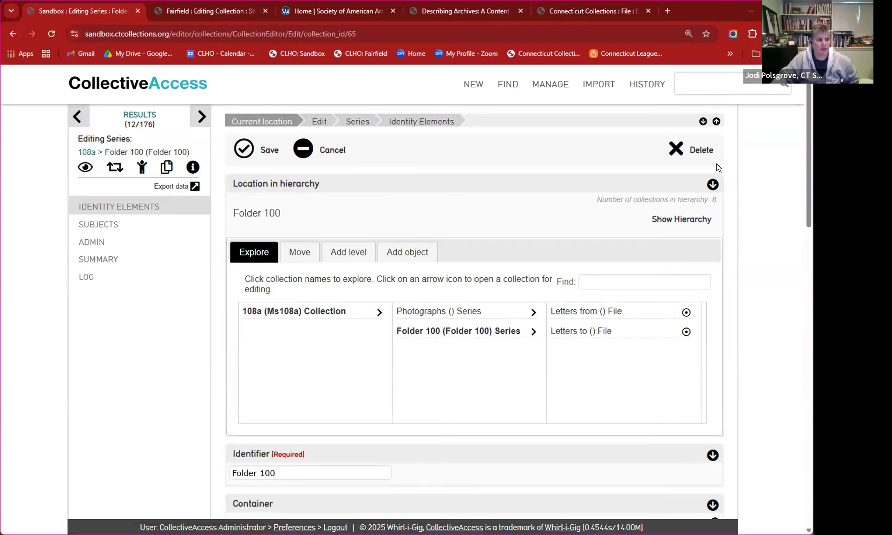
# Run a quick search of the Sandbox for "photographs" and collapse the Objects results
pyautogui.click(713, 75)
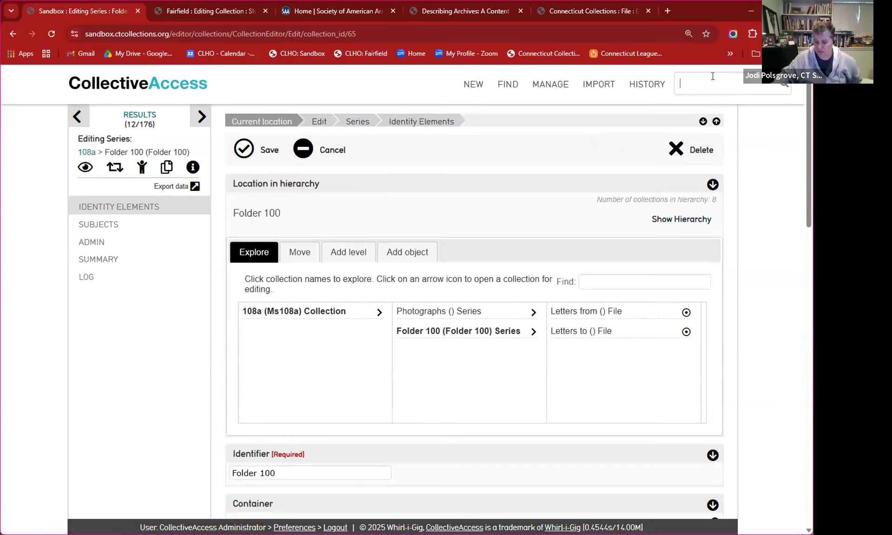
pyautogui.write('photographs')
pyautogui.press('Return')
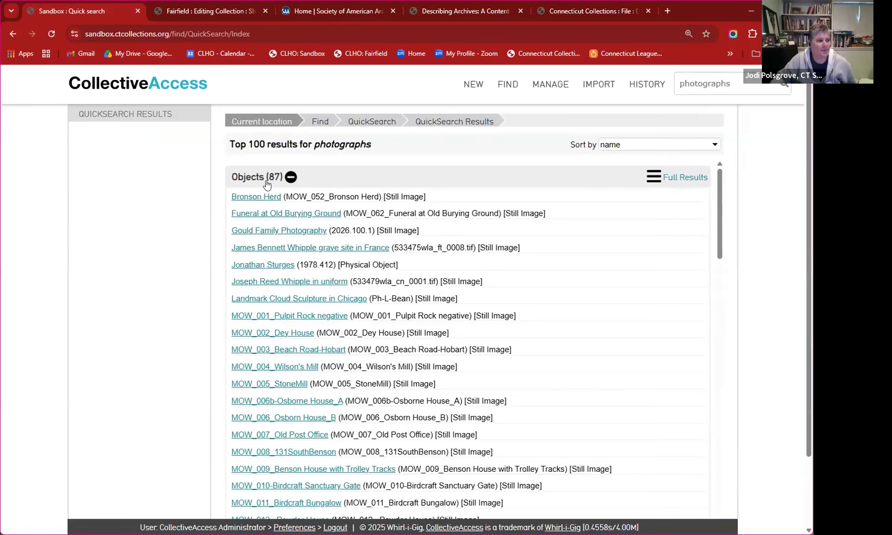
pyautogui.click(291, 177)
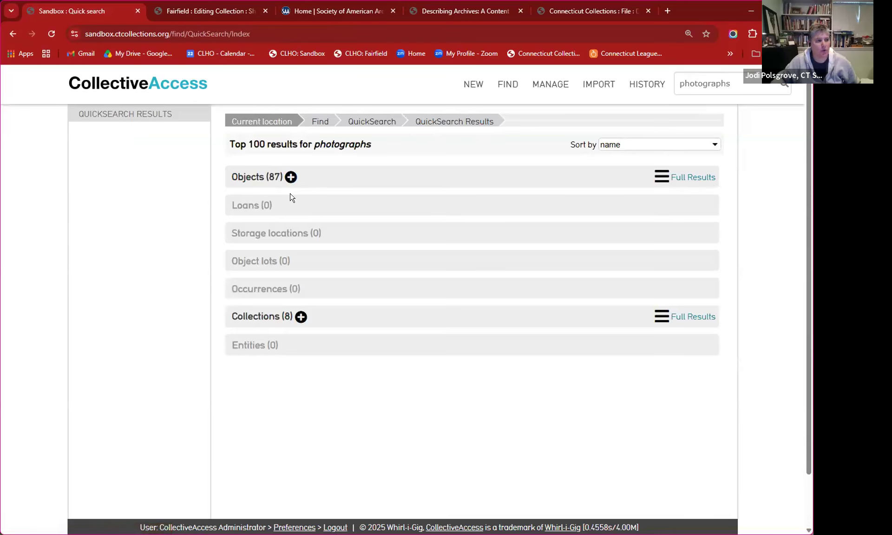
# Expand the Collections results for "photographs" and open the Adams Family Papers (RG 9) collection
pyautogui.click(301, 317)
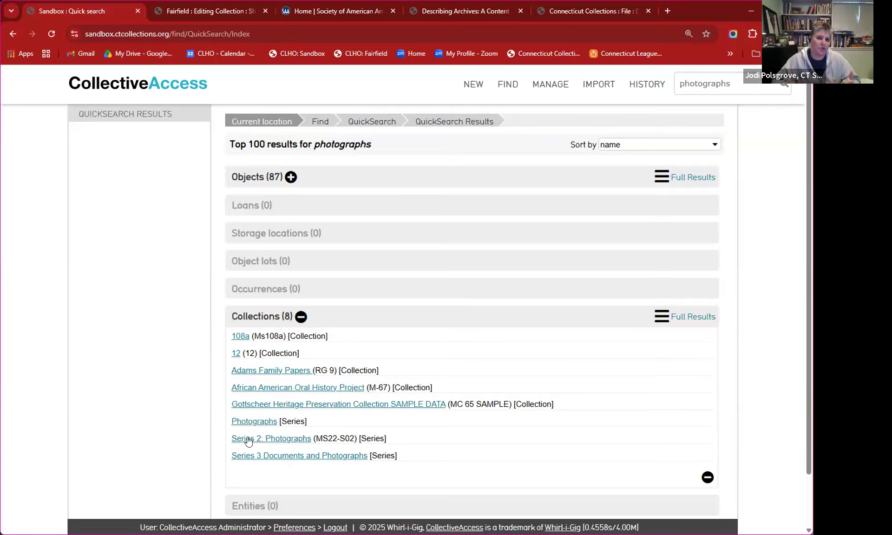
pyautogui.click(275, 374)
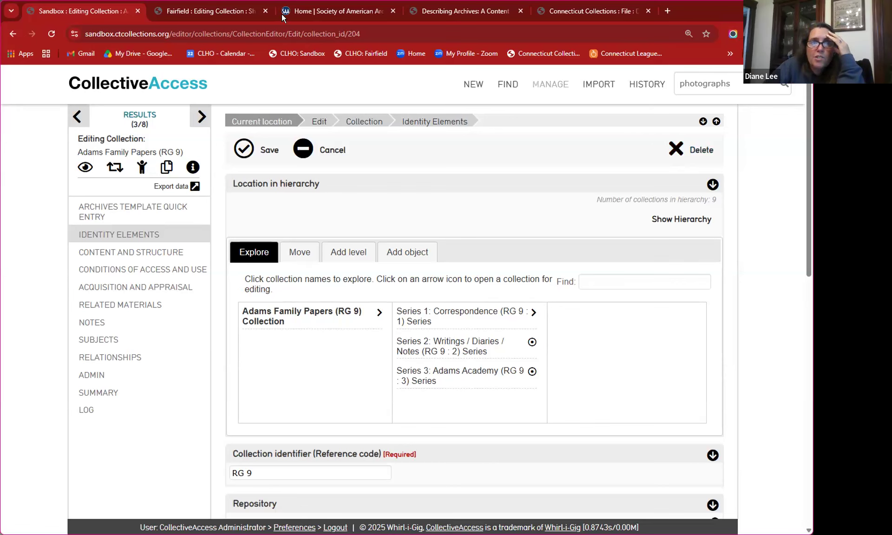
# Switch to Fairfield's Sherwood Family Papers (Ms7), open its Identity Elements and look through the series listed in its hierarchy
pyautogui.click(191, 10)
pyautogui.click(120, 236)
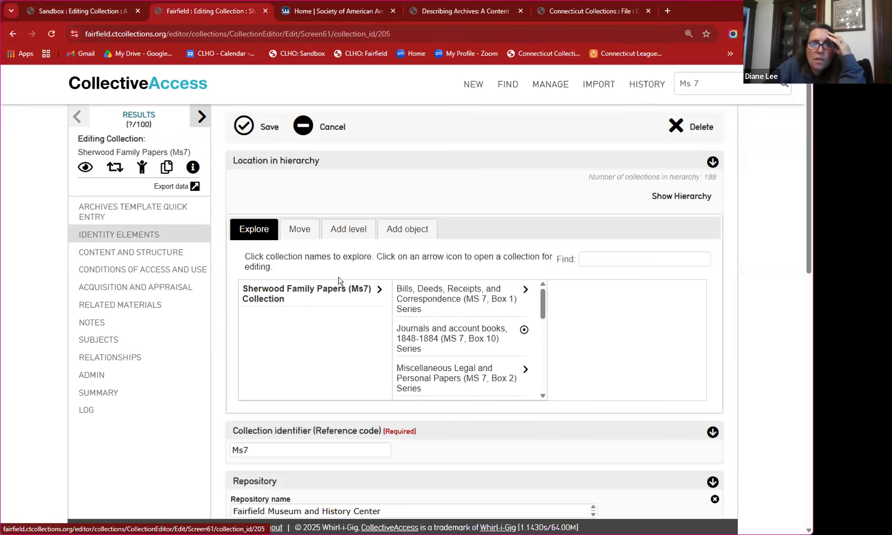
pyautogui.scroll(-3, 471, 346)
pyautogui.scroll(-5, 471, 346)
pyautogui.scroll(-2, 470, 348)
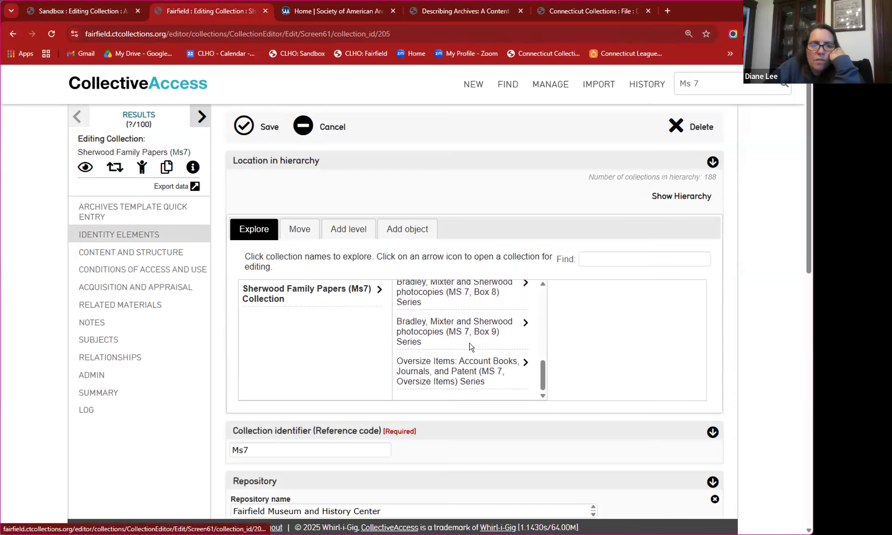
pyautogui.scroll(-1, 507, 339)
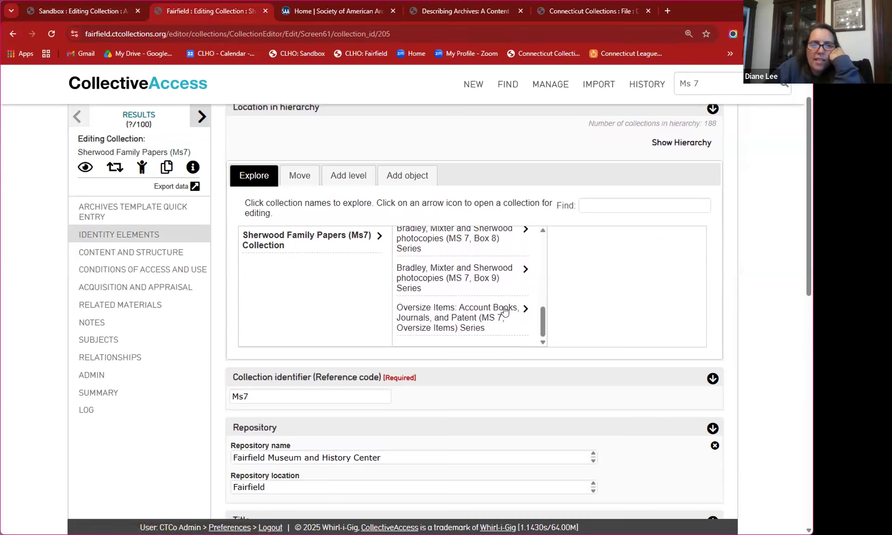
pyautogui.scroll(6, 506, 316)
pyautogui.scroll(1, 506, 311)
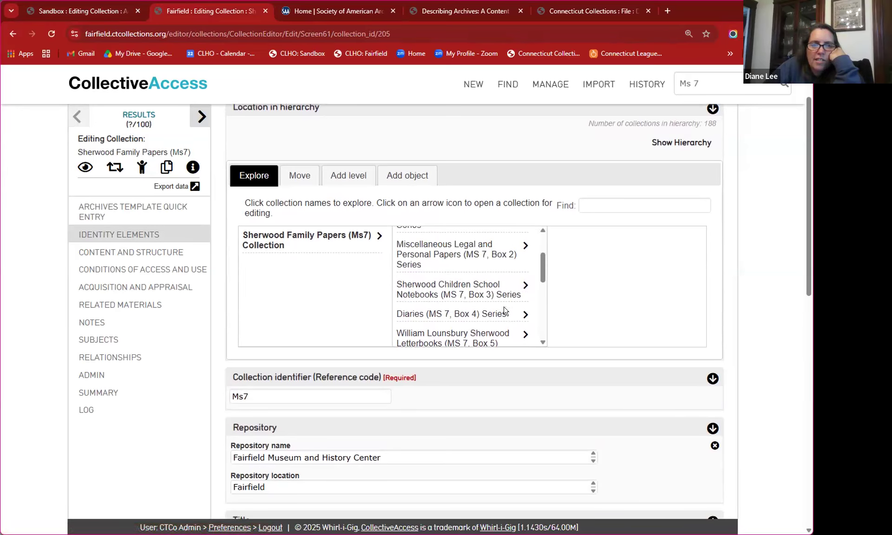
pyautogui.scroll(6, 505, 310)
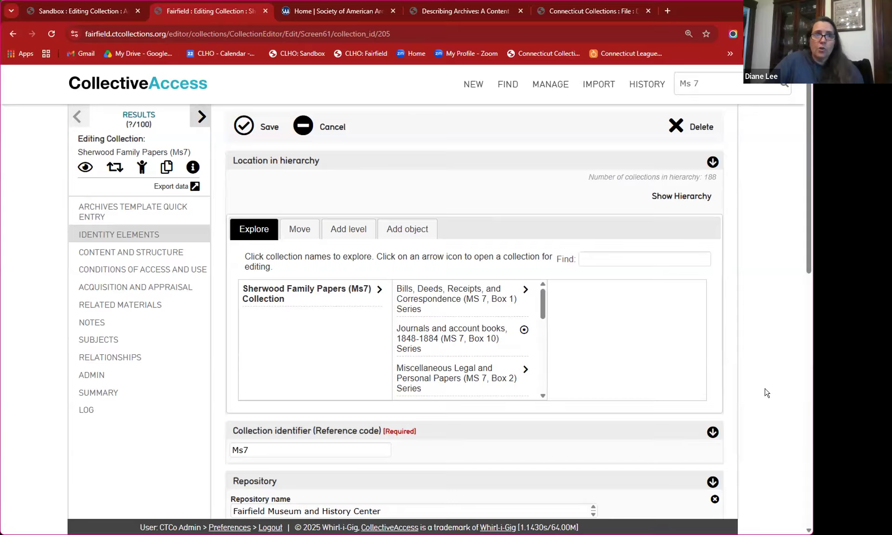
pyautogui.click(716, 86)
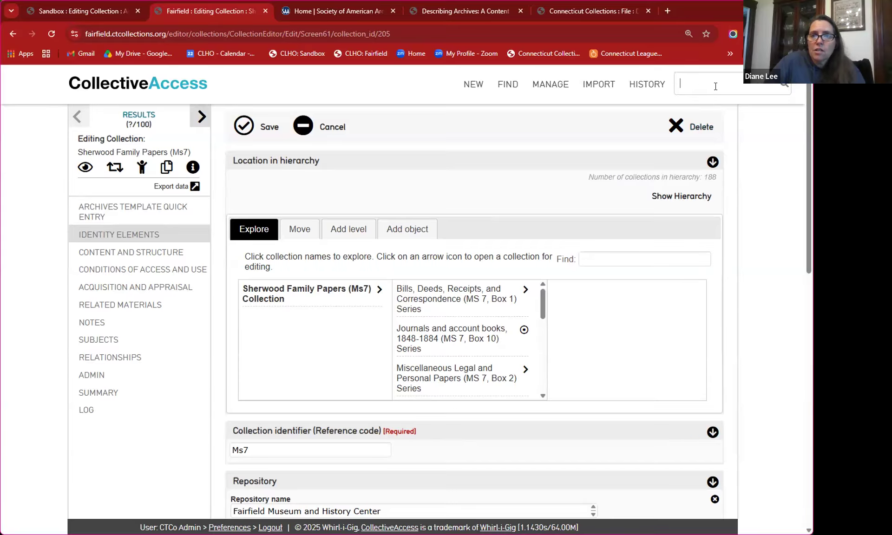
pyautogui.write('b')
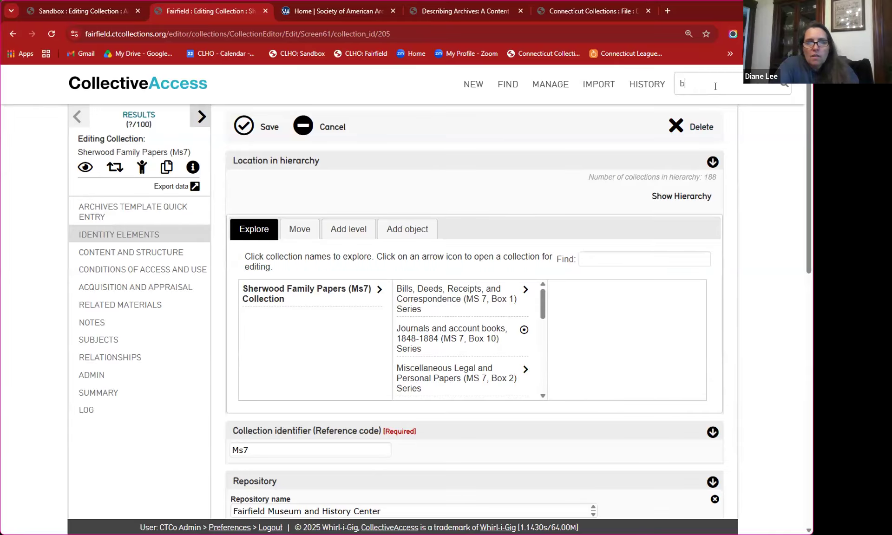
pyautogui.write('icenntenial')
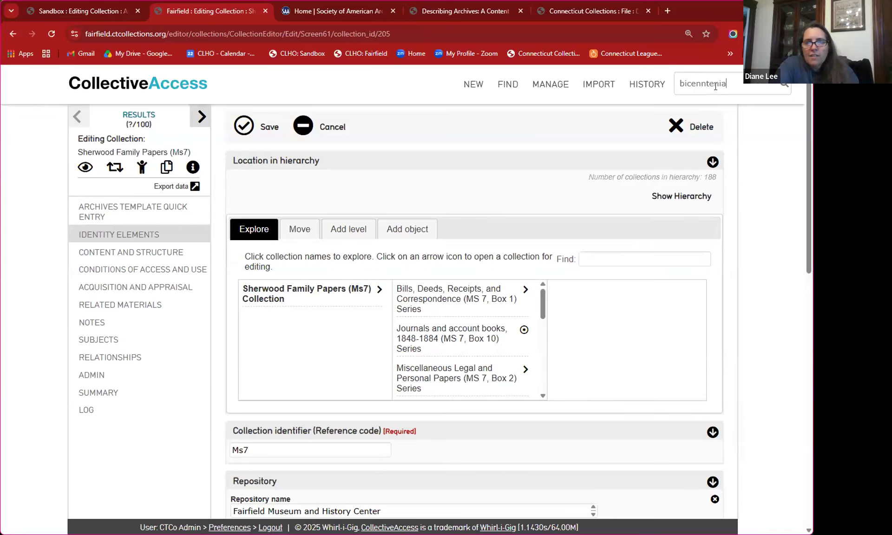
pyautogui.press('Return')
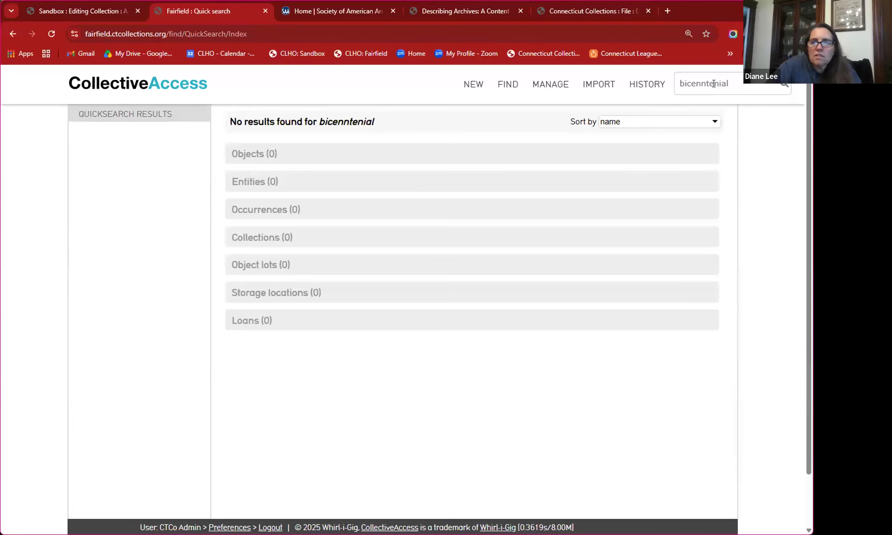
# Run a quick search of Fairfield for "bicentennial" and open the Child's Dress, Hat, Purse object
pyautogui.doubleClick(715, 84)
pyautogui.press('BackSpace')
pyautogui.write('bic')
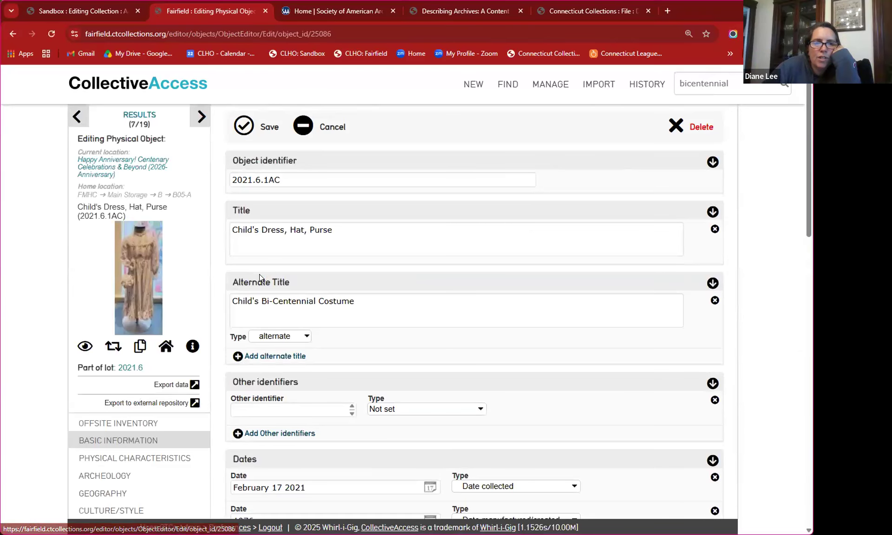
# View the dress's photo enlarged, close it, and examine the object's related lot, entities, collections, exhibitions, loans and objects
pyautogui.click(133, 268)
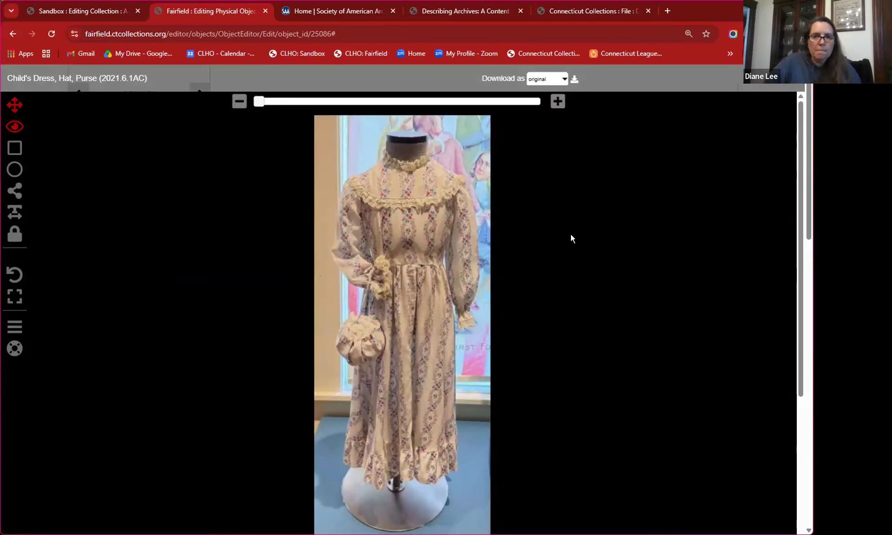
pyautogui.click(776, 83)
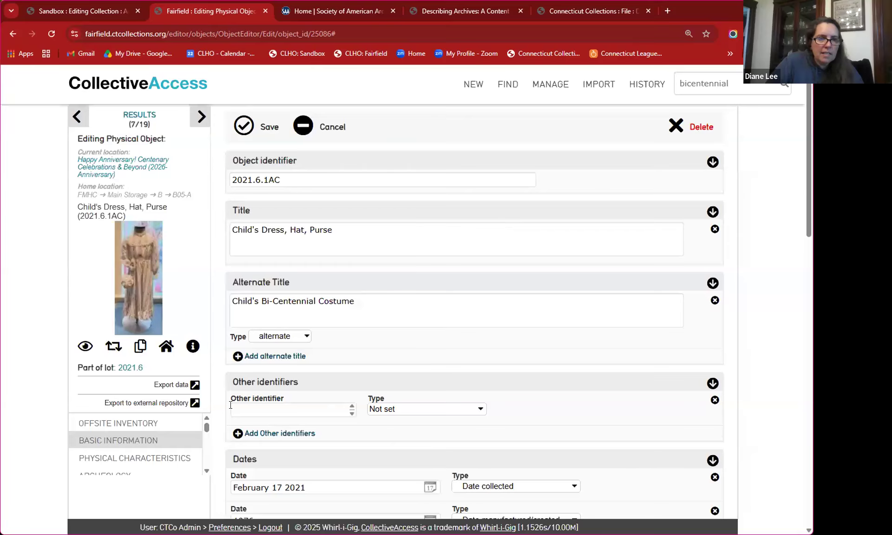
pyautogui.scroll(-5, 133, 437)
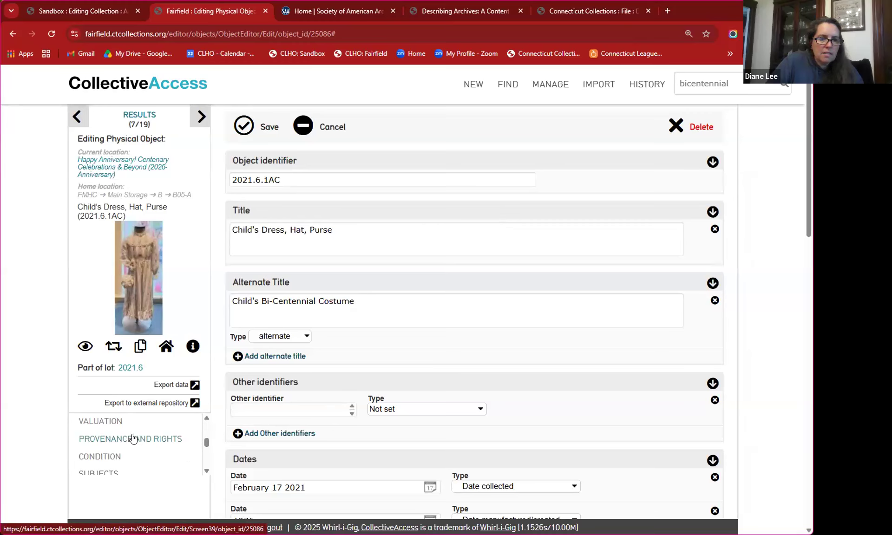
pyautogui.scroll(-3, 133, 439)
pyautogui.click(123, 456)
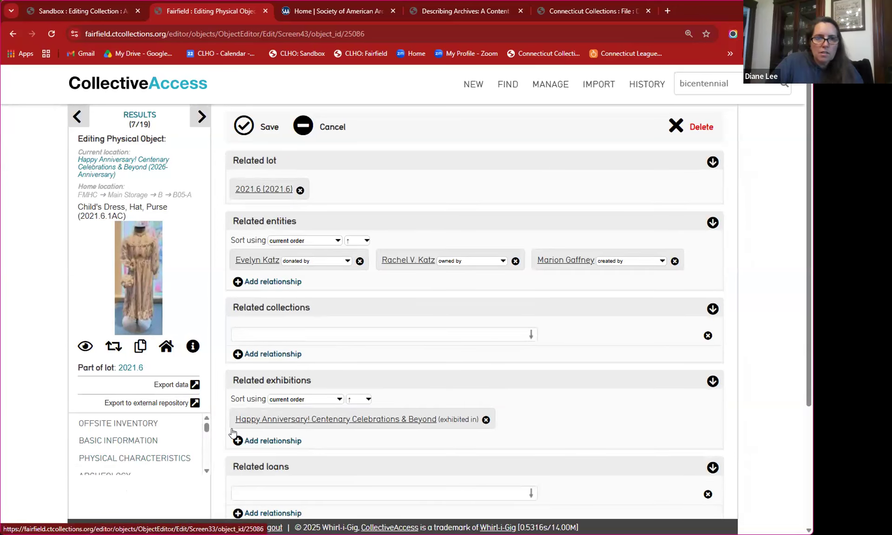
pyautogui.scroll(-1, 432, 383)
pyautogui.scroll(-3, 433, 382)
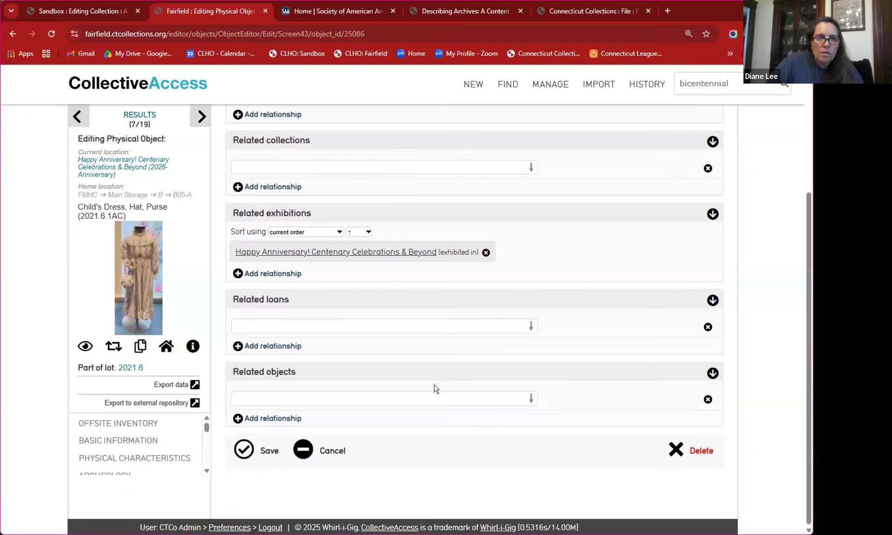
pyautogui.scroll(3, 436, 389)
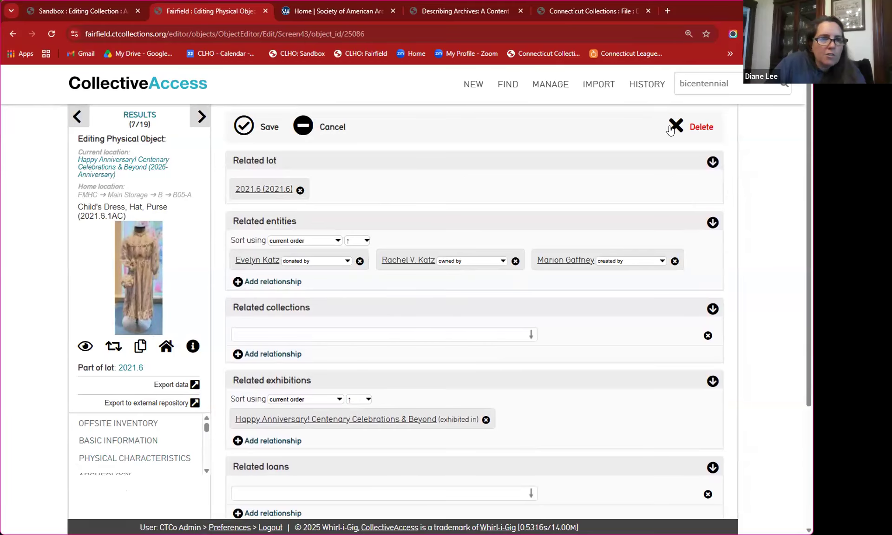
# Run a quick search of Fairfield for lot number "2021.6"
pyautogui.click(716, 82)
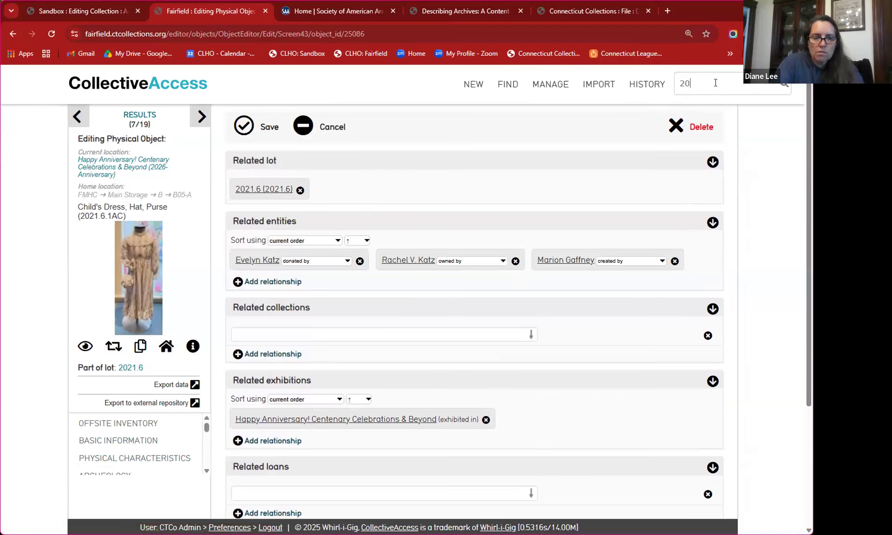
pyautogui.press('Return')
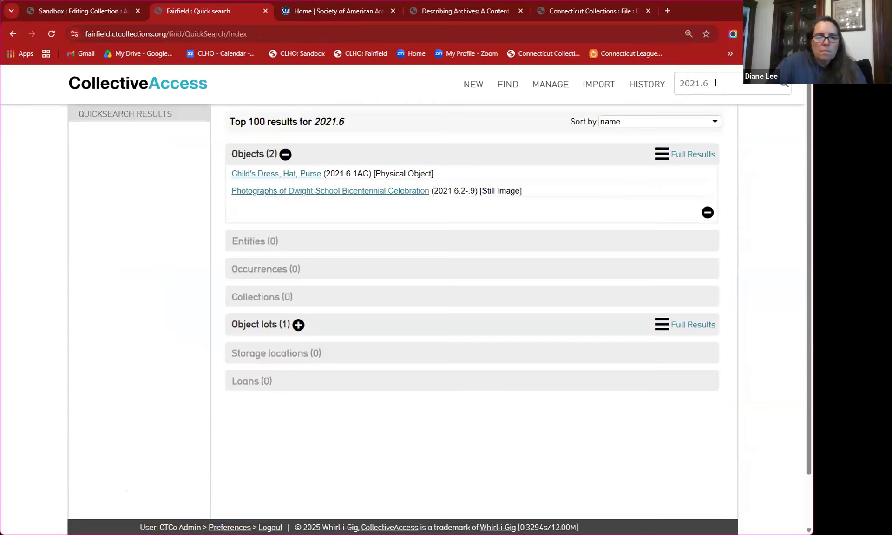
# Open the Photographs of Dwight School Bicentennial Celebration record (2021.6.2-.9) and browse through its attached images
pyautogui.click(321, 191)
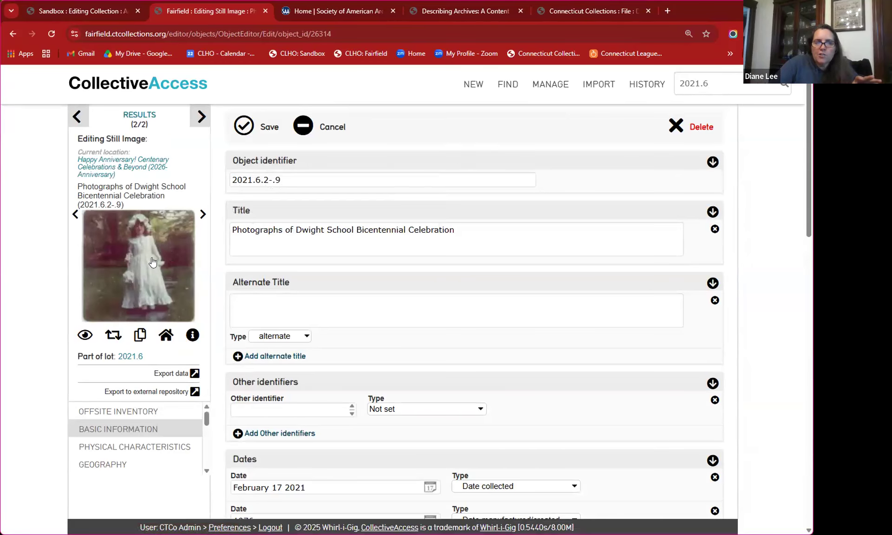
pyautogui.click(203, 215)
pyautogui.click(204, 215)
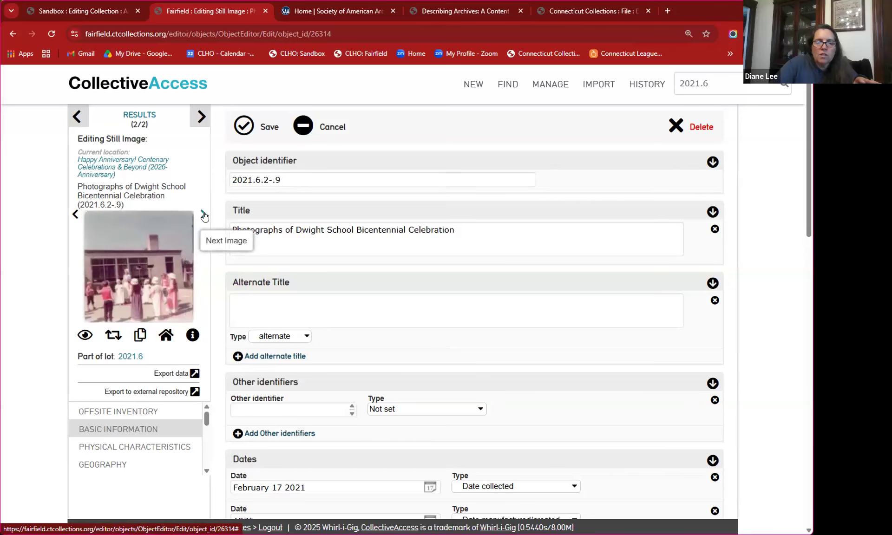
pyautogui.click(204, 215)
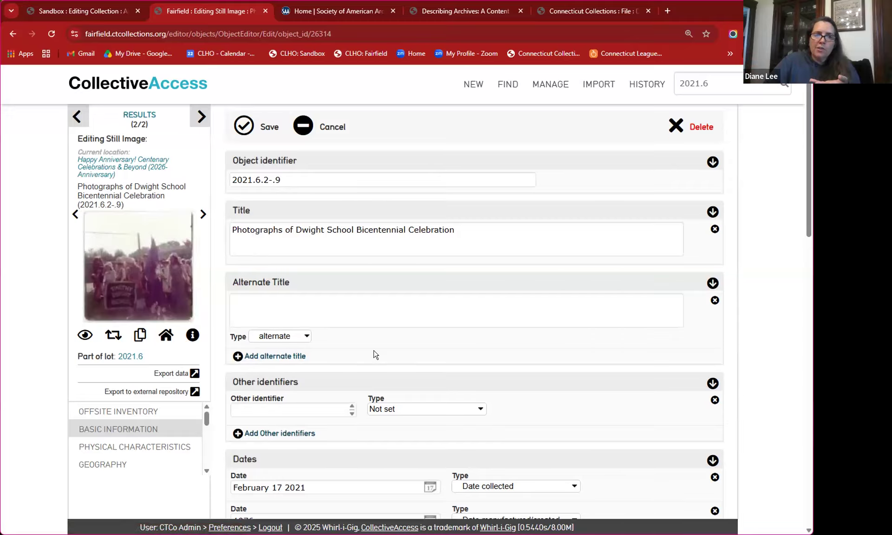
pyautogui.scroll(-1, 413, 358)
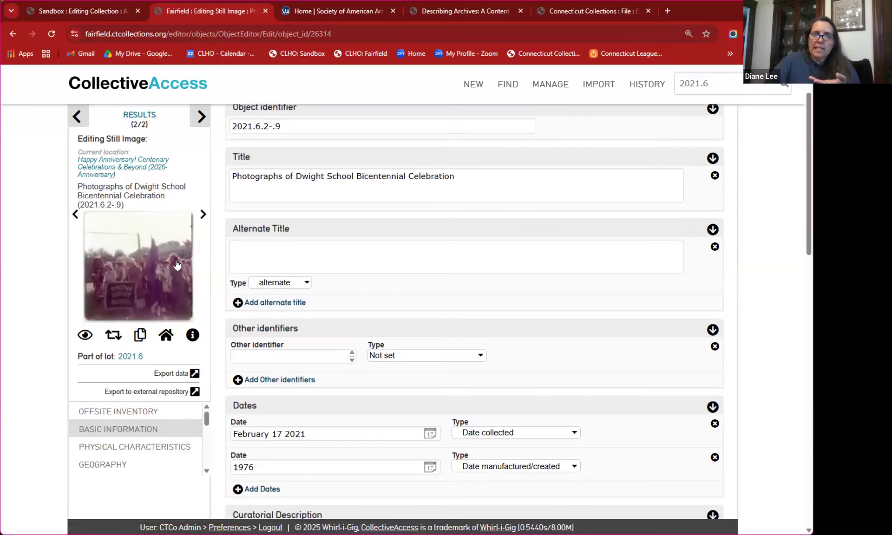
pyautogui.click(202, 215)
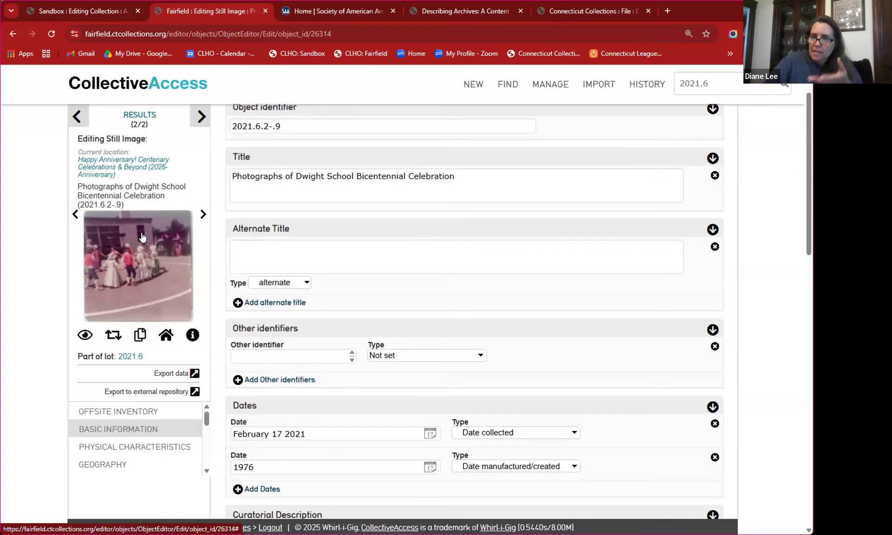
pyautogui.click(203, 214)
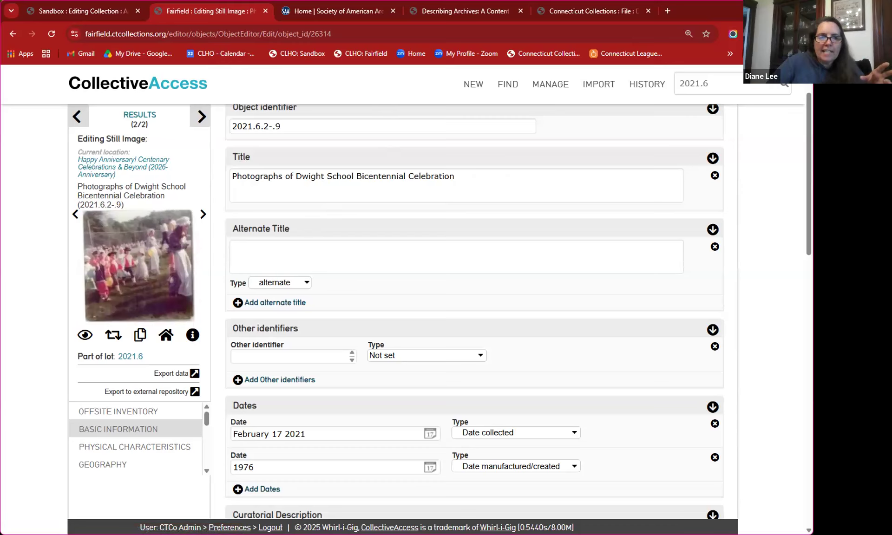
# Review the Dwight School record's dates and curatorial description while paging through the remaining images back to the first one
pyautogui.scroll(-5, 321, 329)
pyautogui.scroll(3, 338, 327)
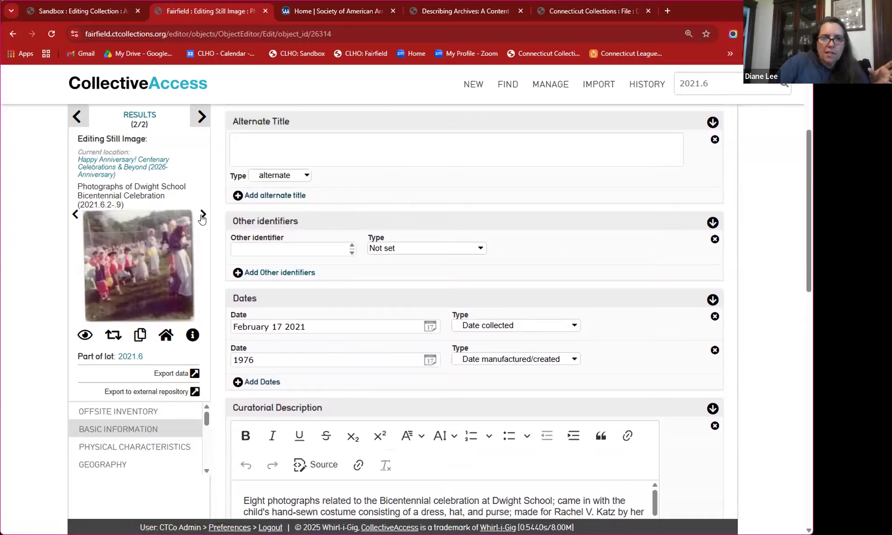
pyautogui.click(202, 216)
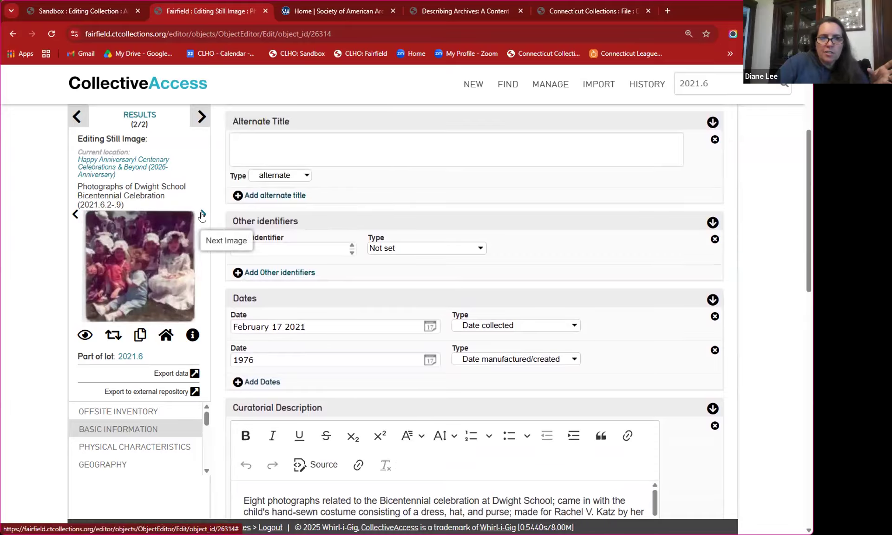
pyautogui.click(202, 215)
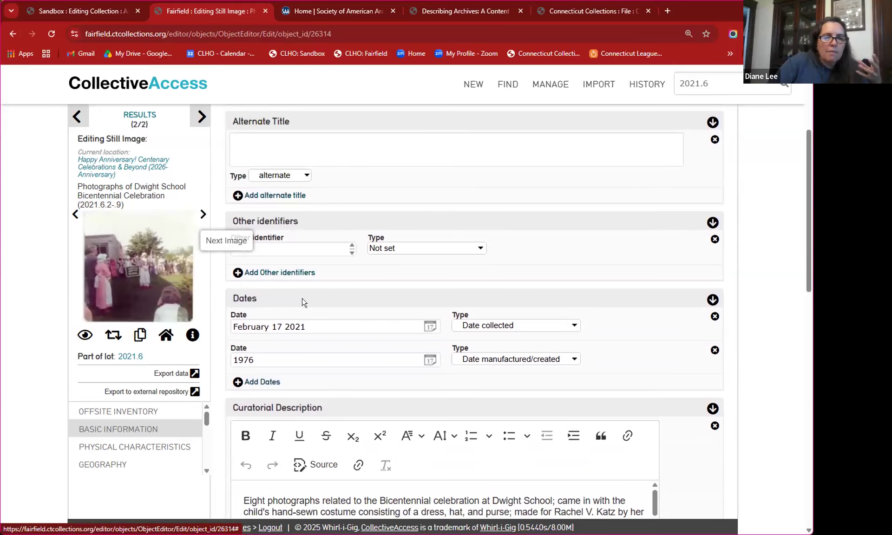
pyautogui.click(327, 360)
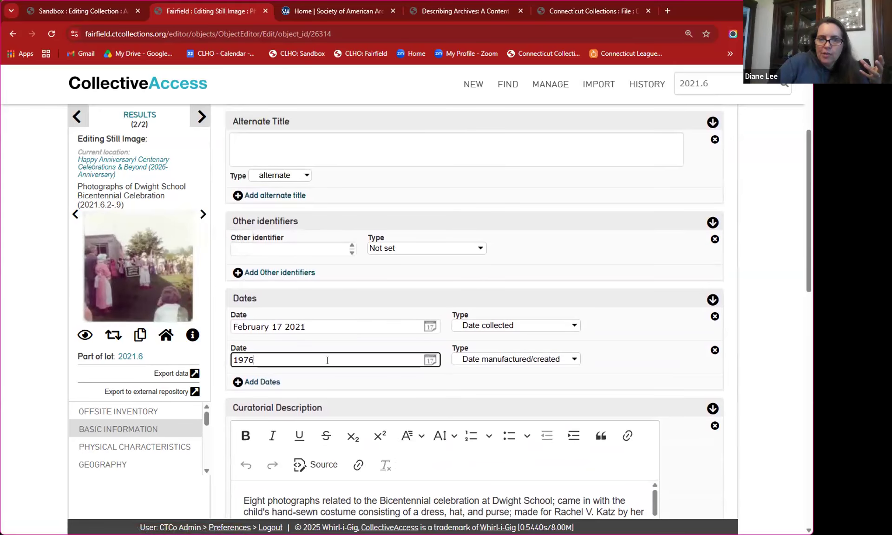
pyautogui.scroll(-2, 328, 361)
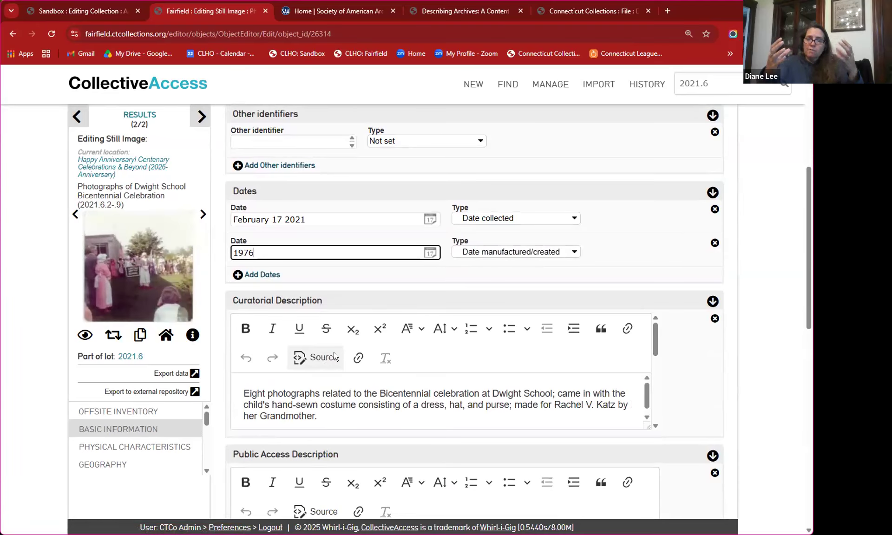
pyautogui.click(203, 216)
pyautogui.click(75, 216)
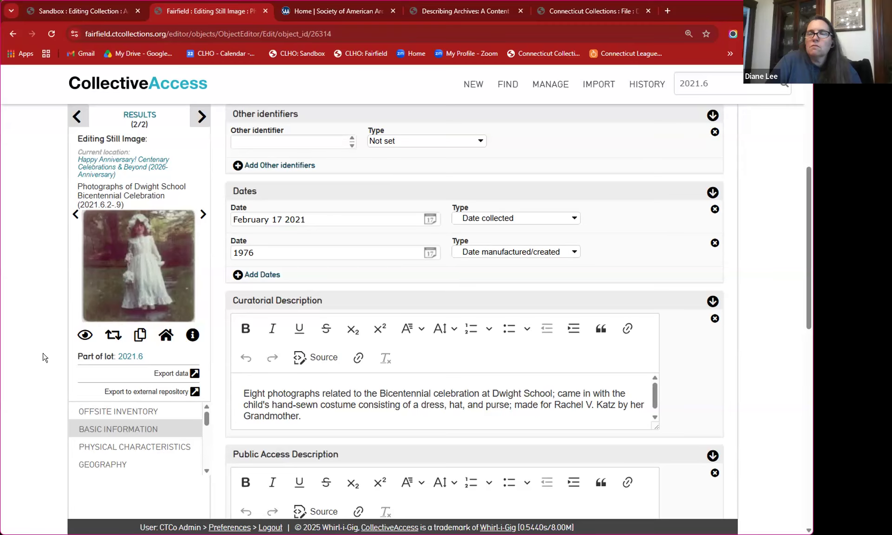
# Switch to the Sandbox site, search for "photographs", and open the Photographs series from the collection results
pyautogui.click(89, 13)
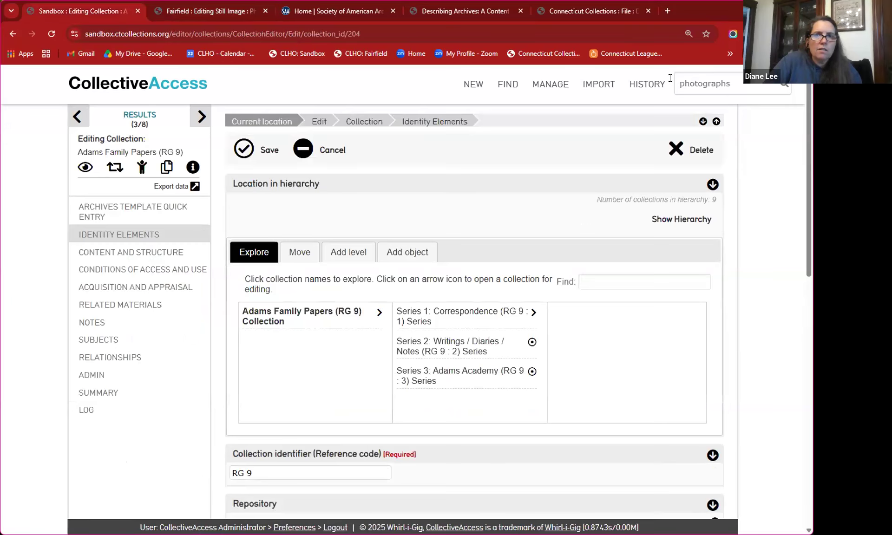
pyautogui.click(783, 84)
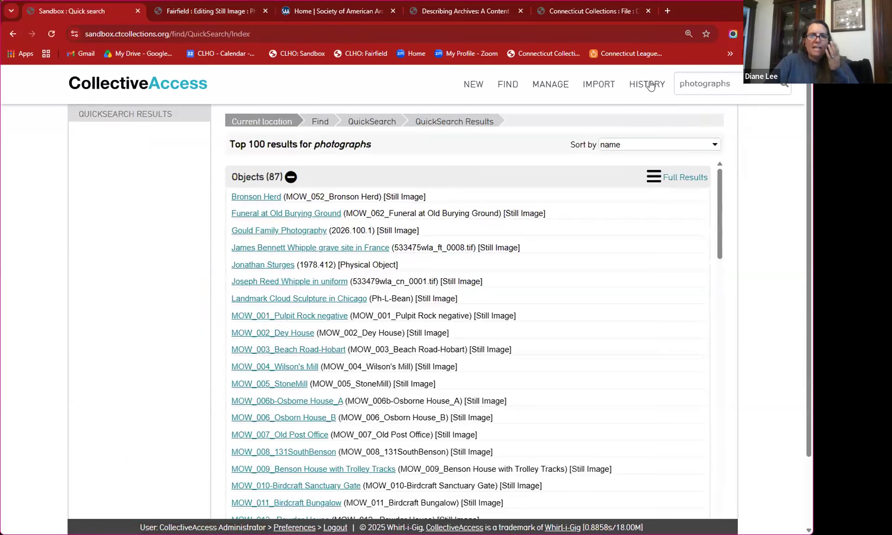
pyautogui.click(291, 176)
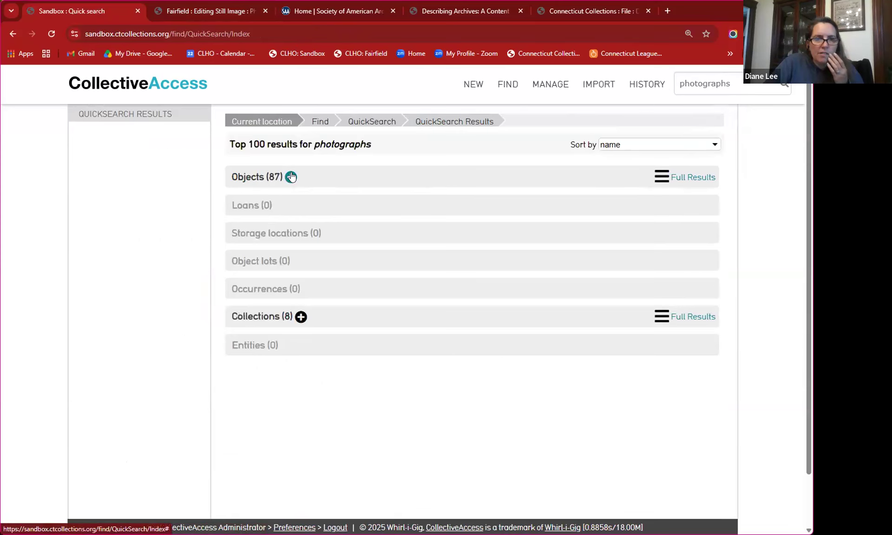
pyautogui.click(302, 317)
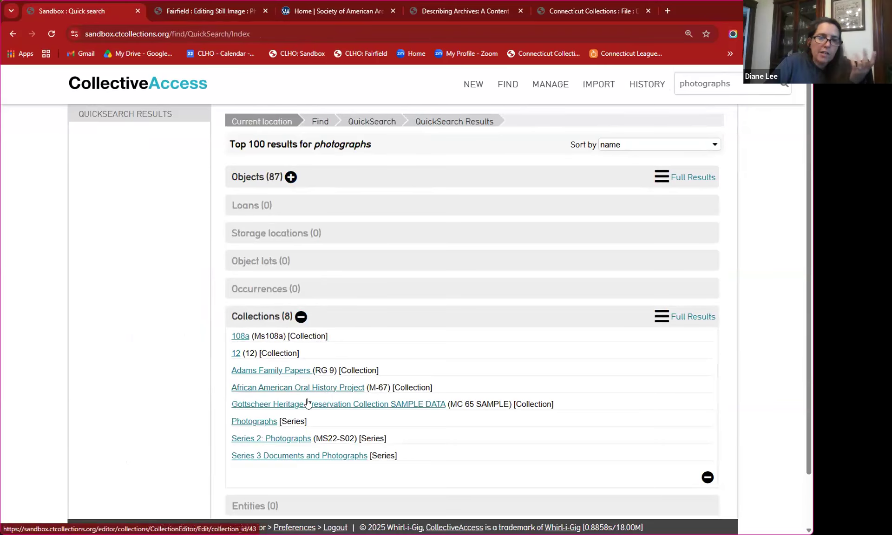
pyautogui.click(259, 422)
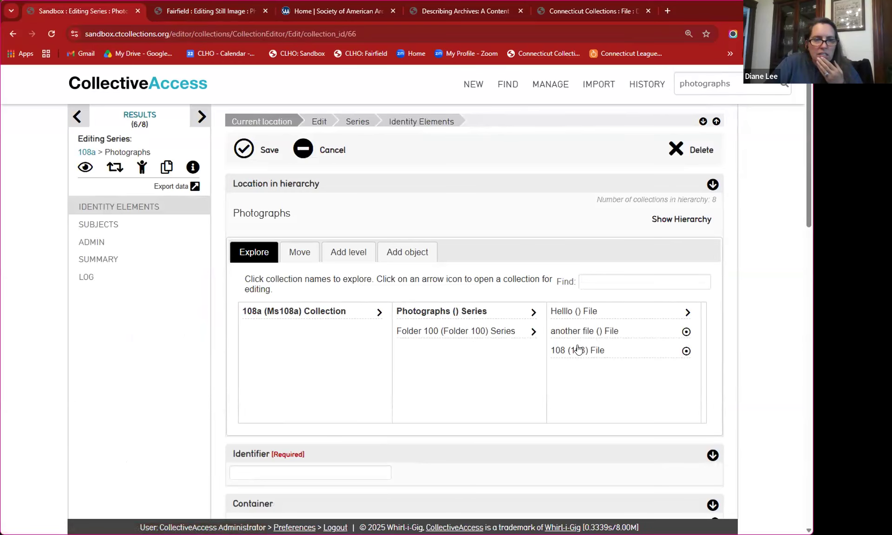
# Examine the Photographs series, open its parent collection 108a (Ms108a), and return to the series through the hierarchy
pyautogui.scroll(-6, 565, 348)
pyautogui.scroll(6, 565, 348)
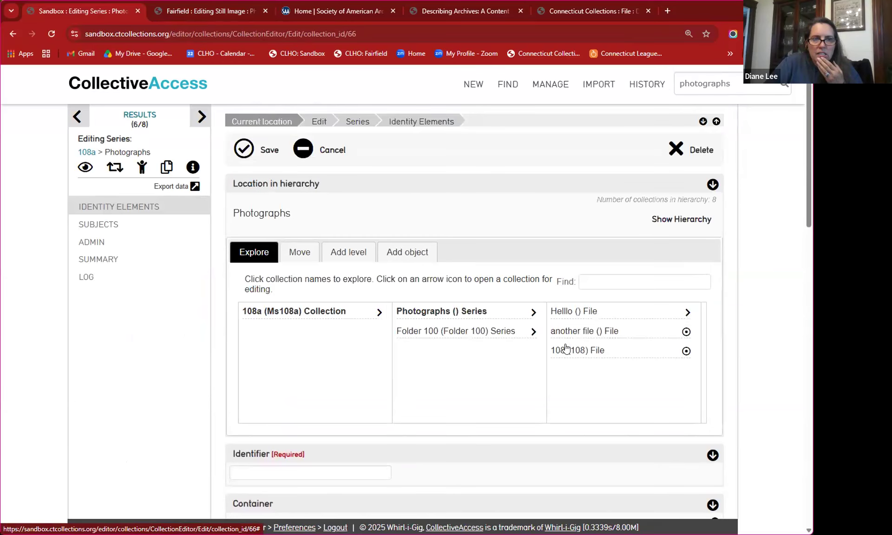
pyautogui.click(328, 314)
pyautogui.click(433, 315)
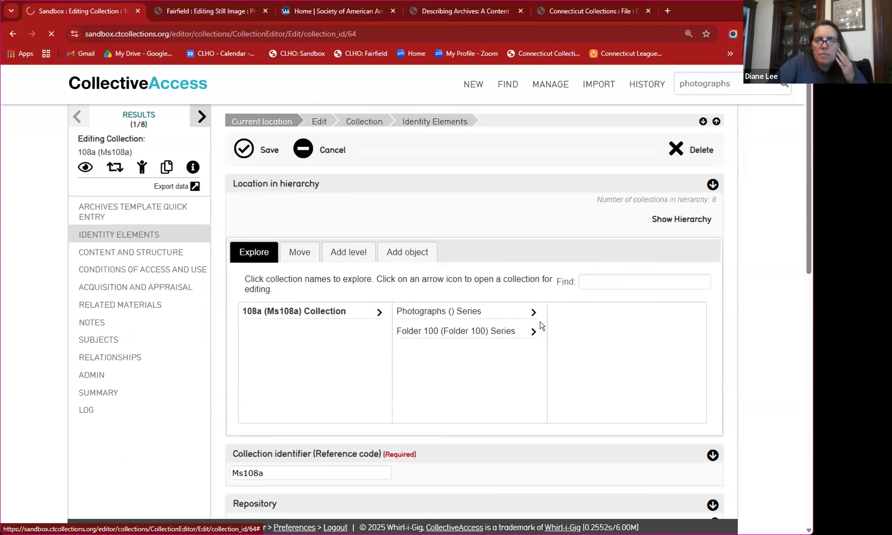
pyautogui.click(534, 313)
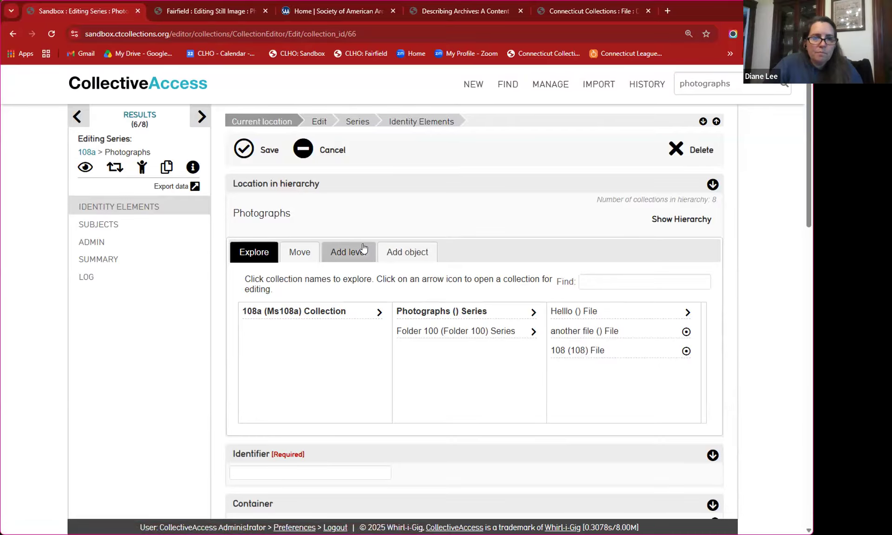
# Return to the "photographs" search results and open Series 2: Photographs (MS22-S02) from the collection results
pyautogui.scroll(-1, 307, 223)
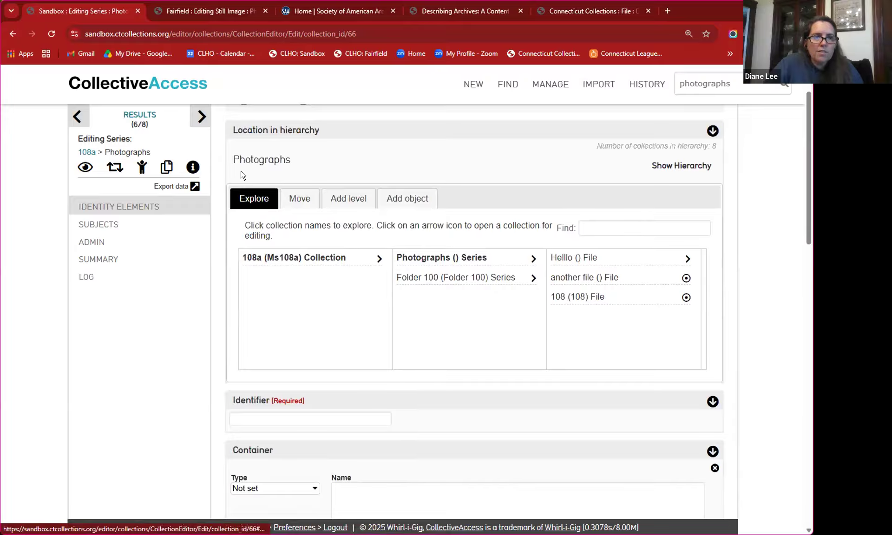
pyautogui.click(133, 116)
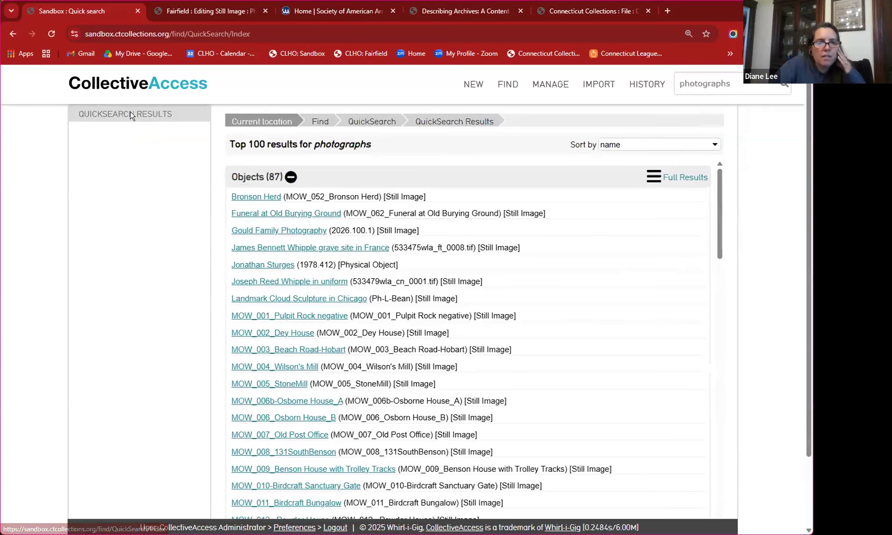
pyautogui.click(291, 177)
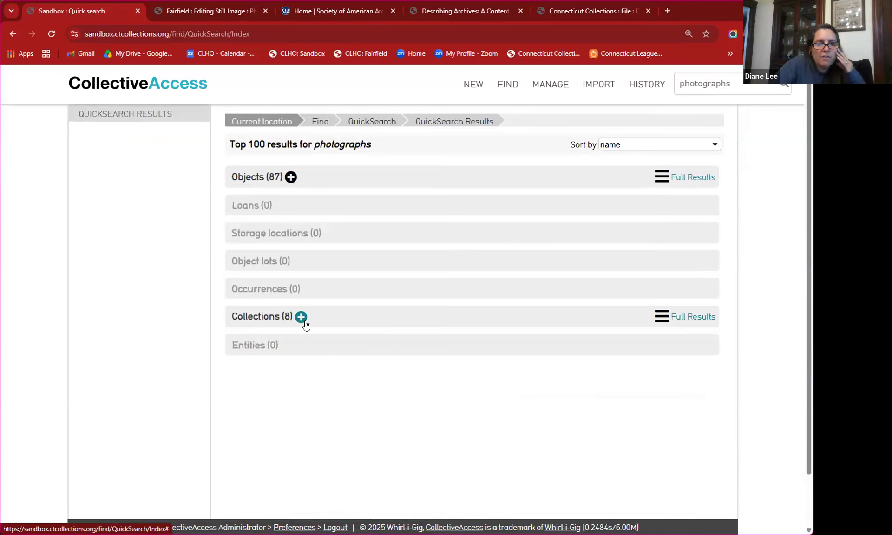
pyautogui.click(301, 316)
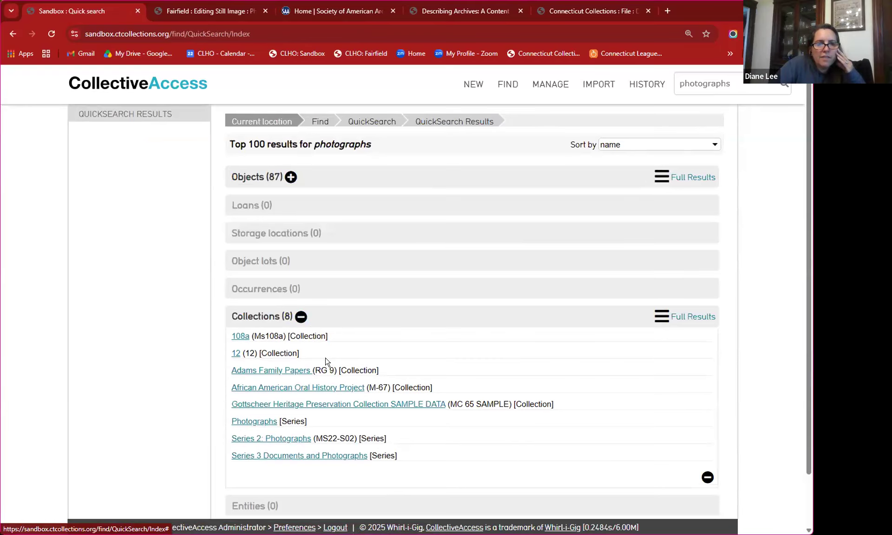
pyautogui.click(292, 439)
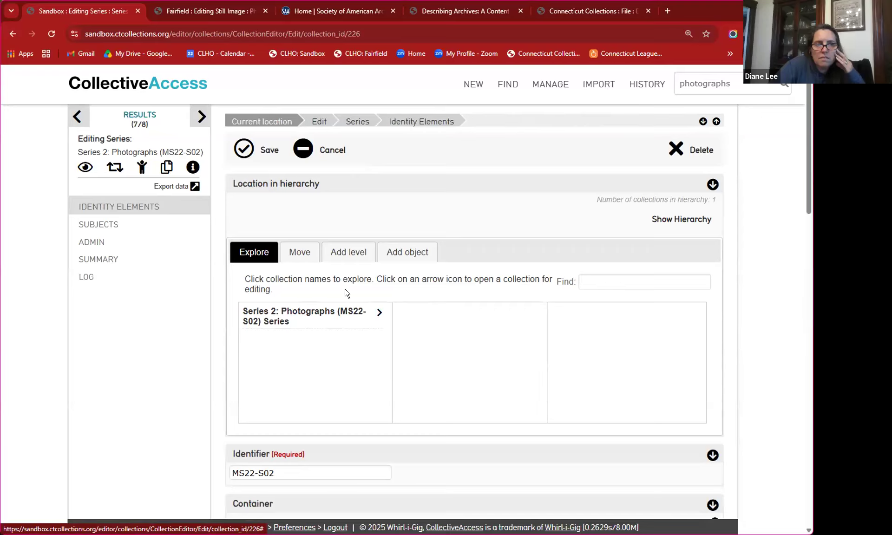
# View the adjacent result, Series 3 Documents and Photographs, and step back through the results to the Photographs series in 108a
pyautogui.click(200, 114)
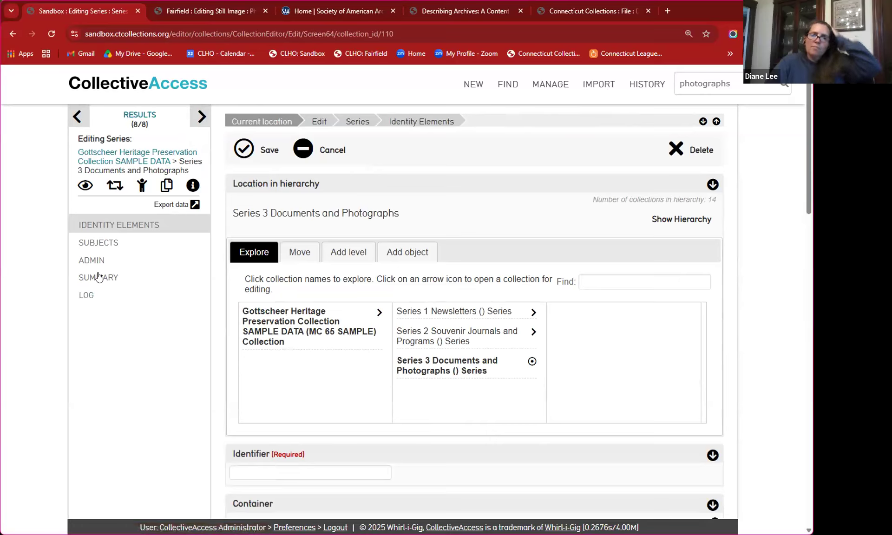
pyautogui.click(79, 118)
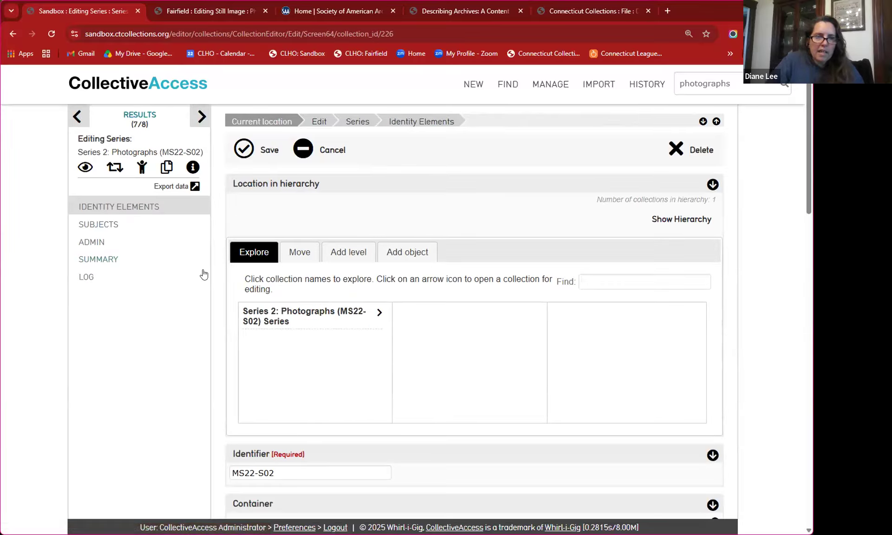
pyautogui.click(78, 119)
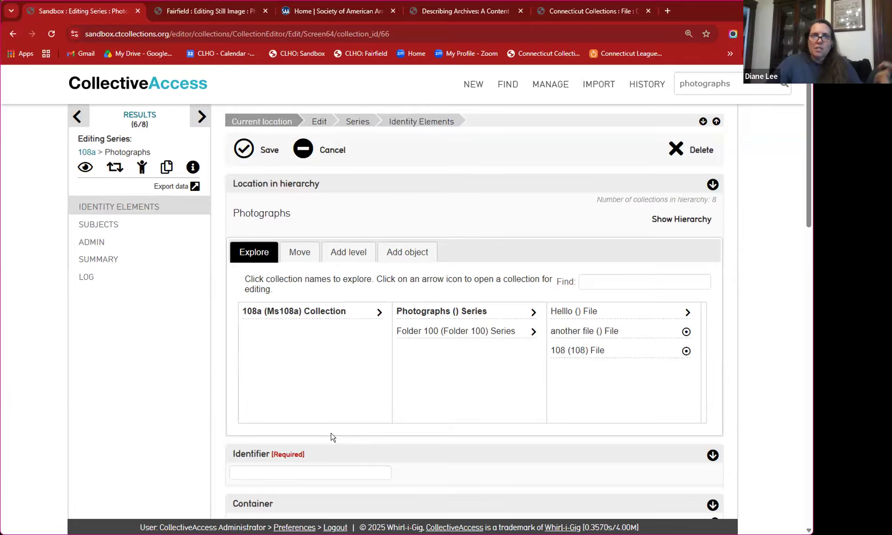
# Revisit the Fairfield photographs record and, back in the Sandbox site, open the Folder 100 series within collection 108a
pyautogui.click(203, 11)
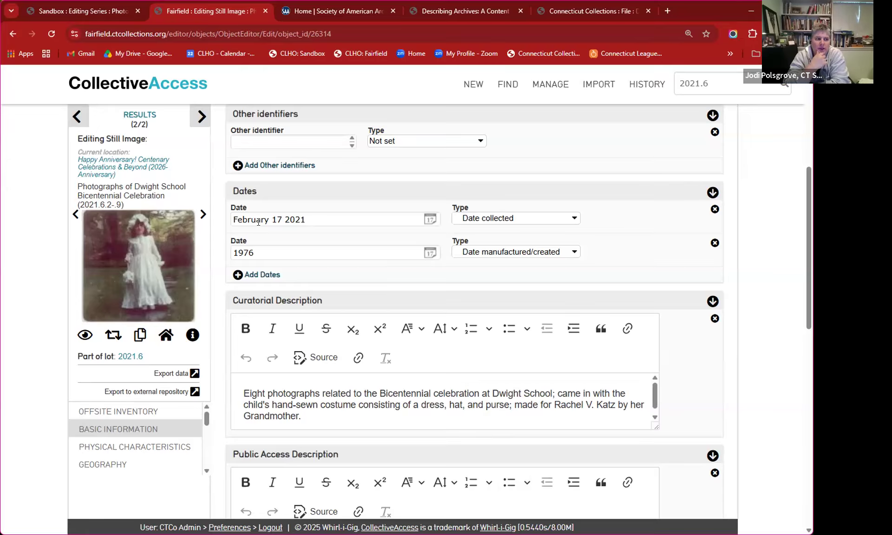
pyautogui.click(54, 12)
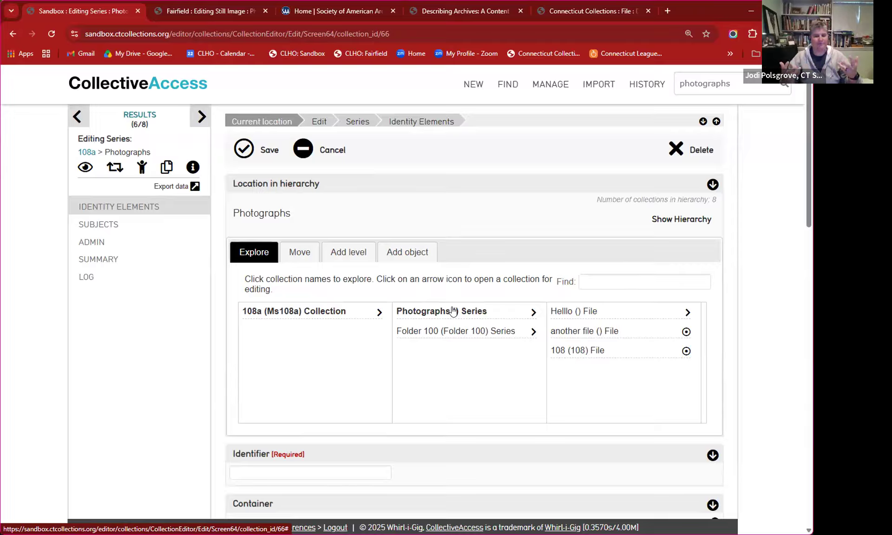
pyautogui.click(455, 333)
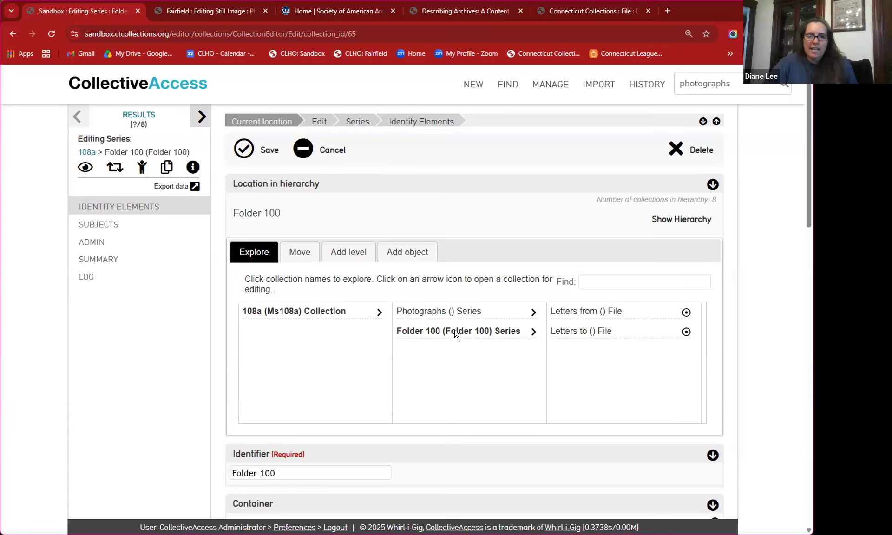
pyautogui.click(425, 330)
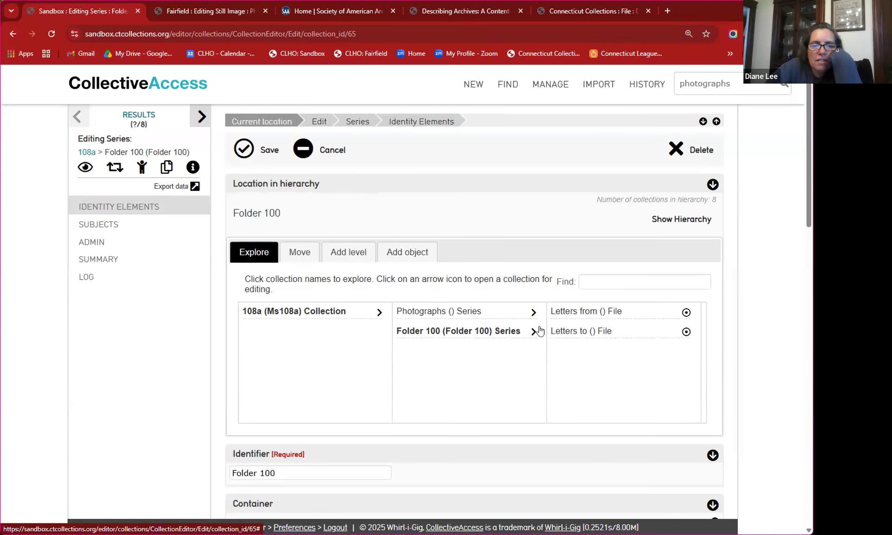
# Open the Photographs series within collection 108a, change its type to Collection, and reload the record from the hierarchy
pyautogui.click(460, 312)
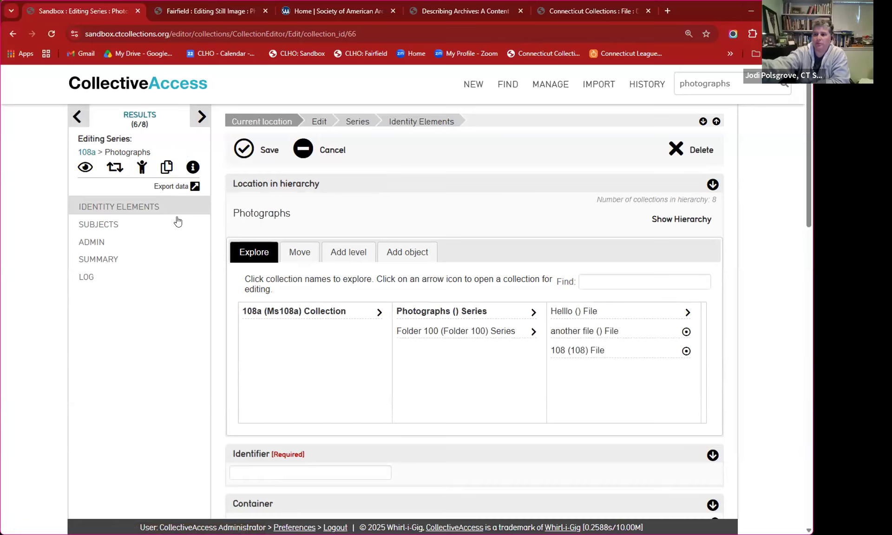
pyautogui.click(114, 169)
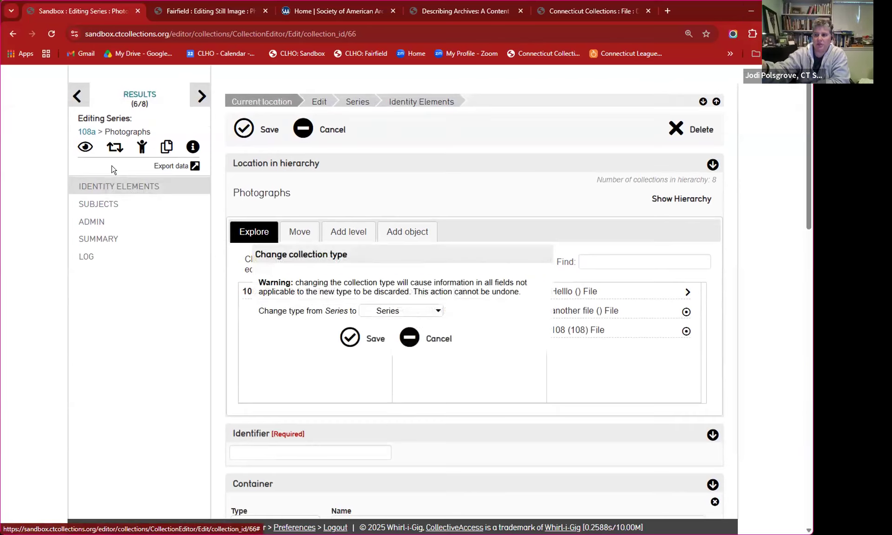
pyautogui.click(381, 313)
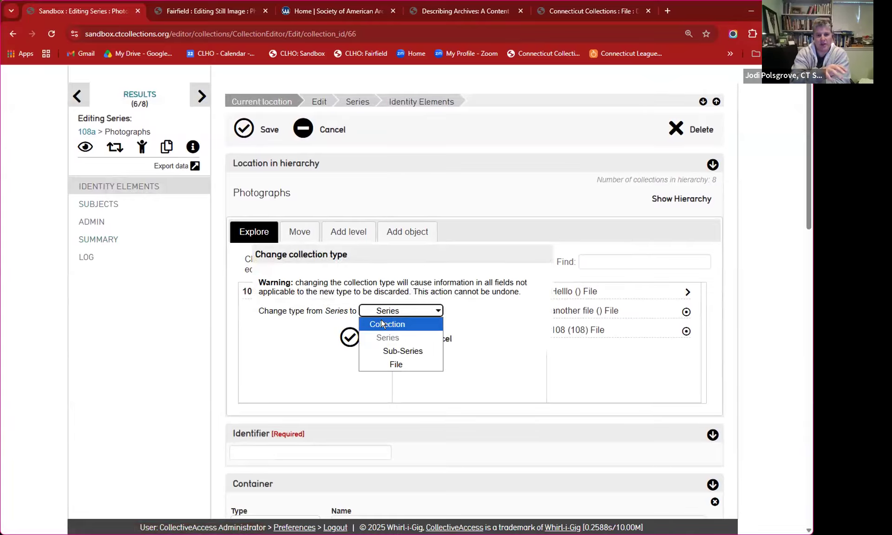
pyautogui.click(381, 324)
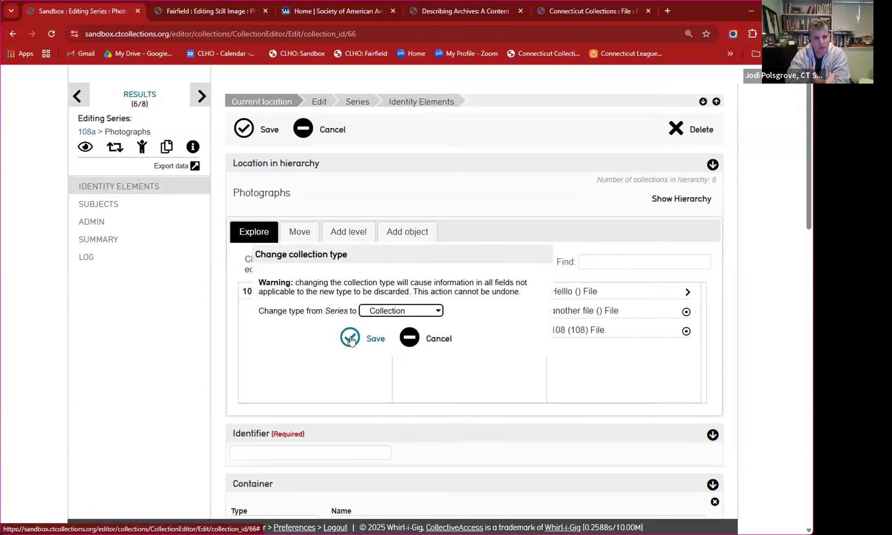
pyautogui.click(351, 339)
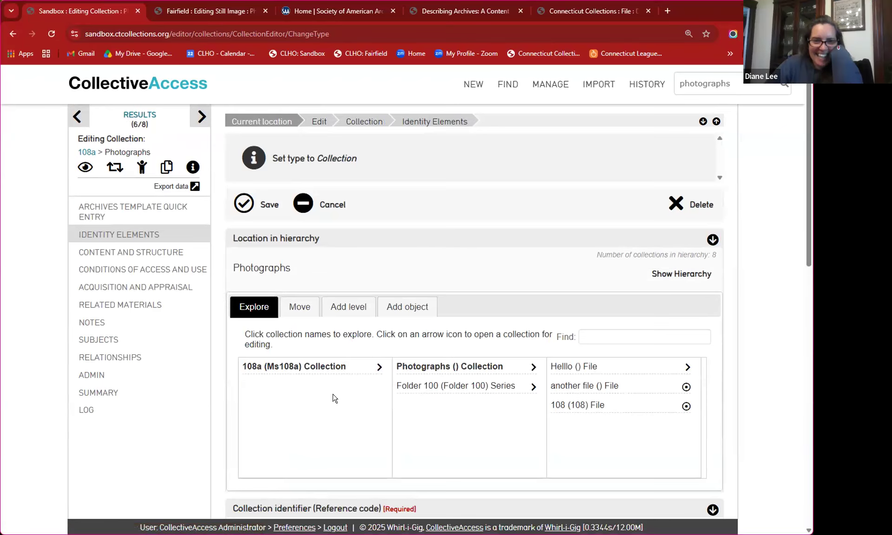
pyautogui.click(424, 368)
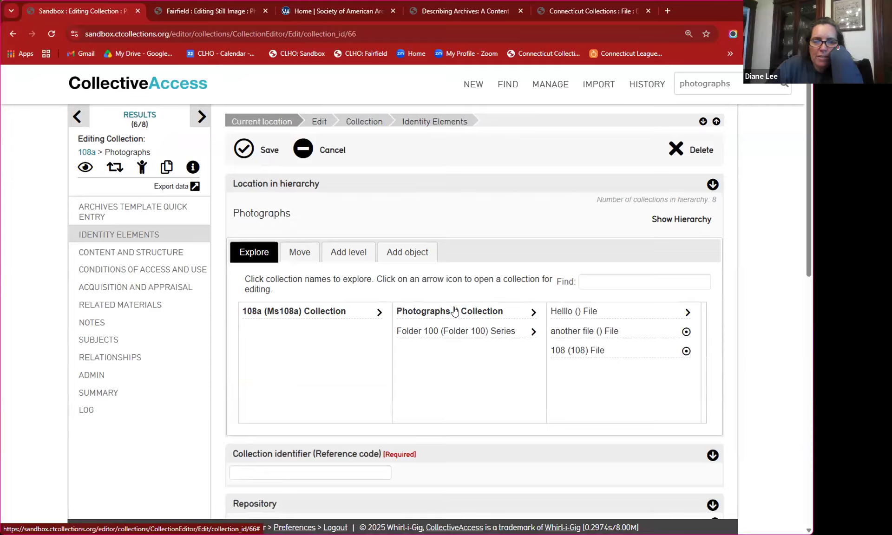
# Try to move the Helllo, another file and 108 files under collection 108a (Ms108a), and discard the unsaved changes
pyautogui.click(298, 250)
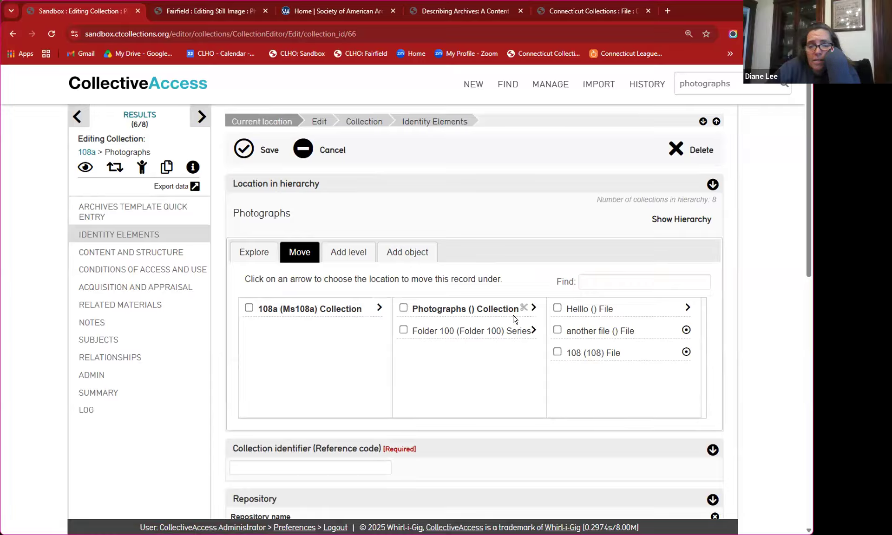
pyautogui.click(557, 309)
pyautogui.click(558, 330)
pyautogui.click(557, 352)
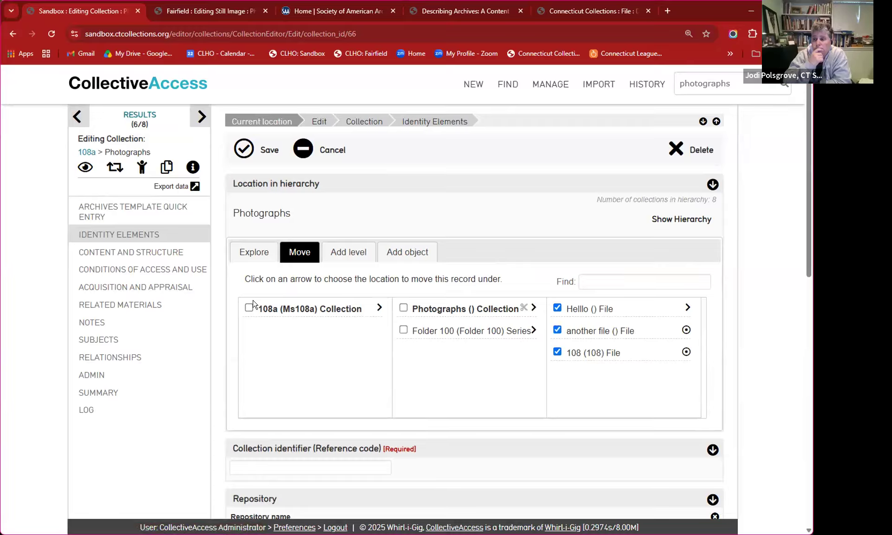
pyautogui.click(338, 308)
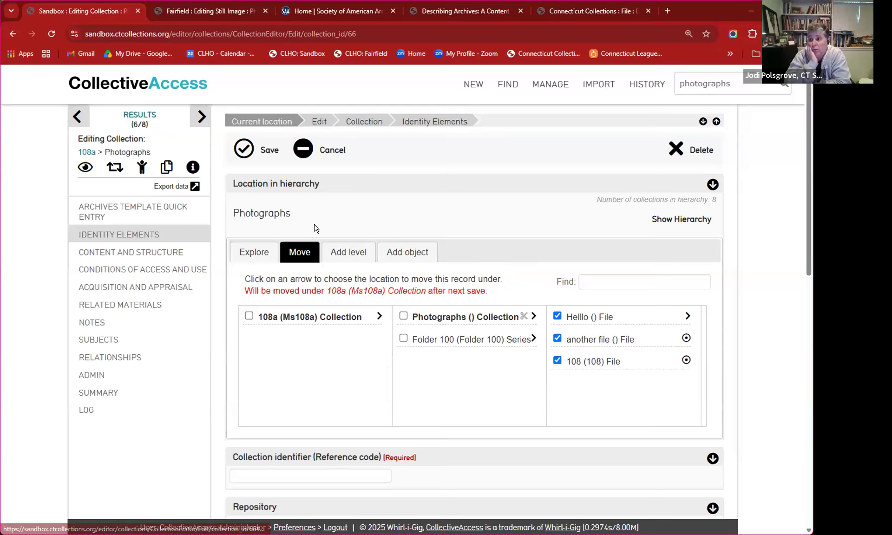
pyautogui.click(303, 149)
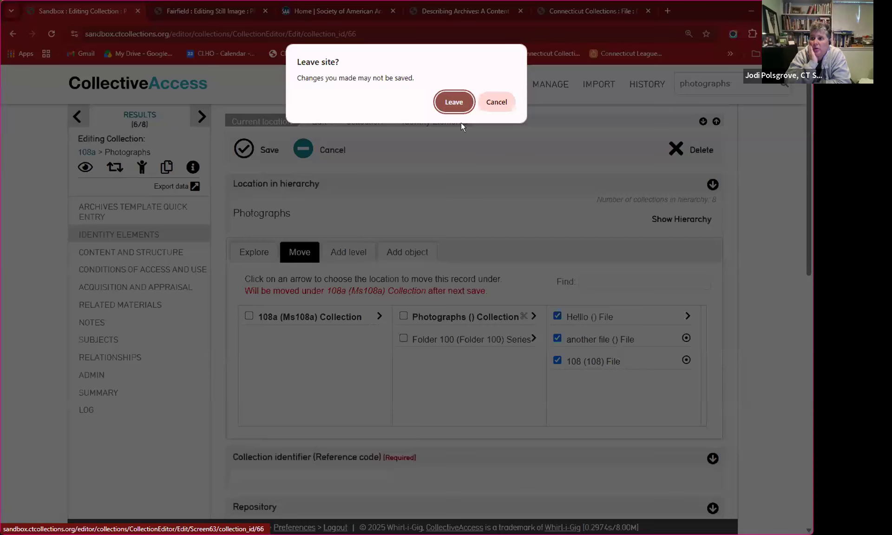
pyautogui.press('Return')
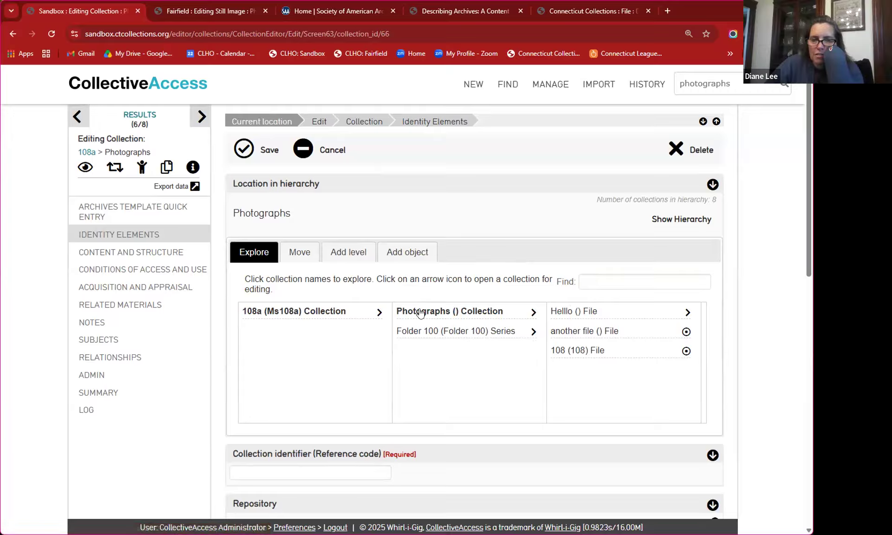
# Try to relocate the Photographs collection and its Helllo file within the 108a hierarchy, and discard the unsaved changes
pyautogui.click(301, 253)
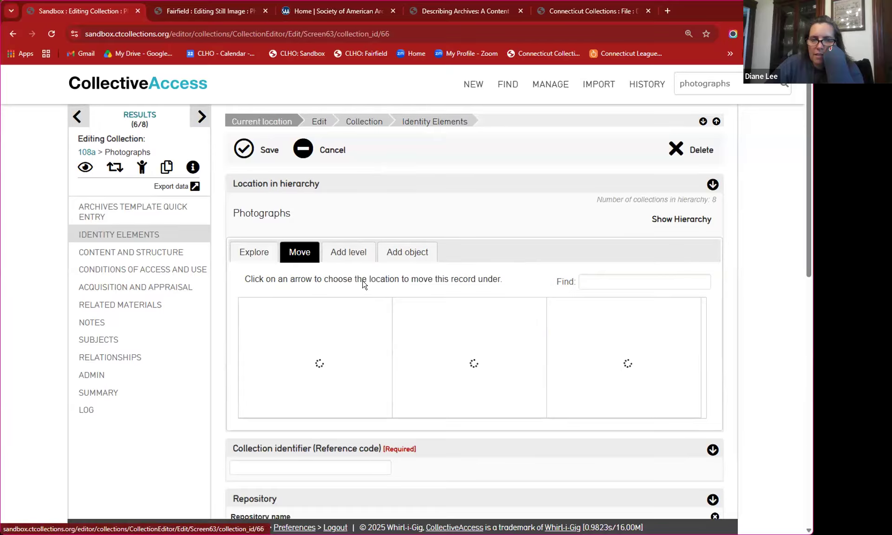
pyautogui.click(404, 309)
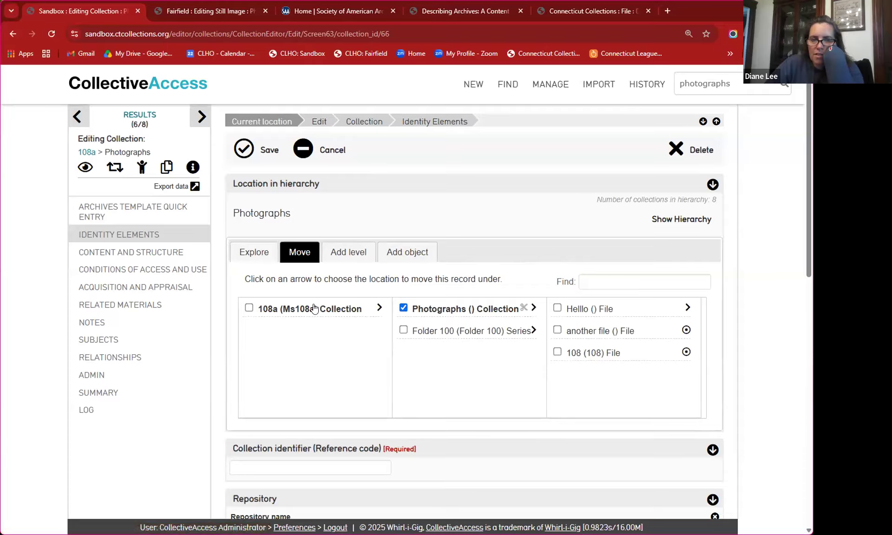
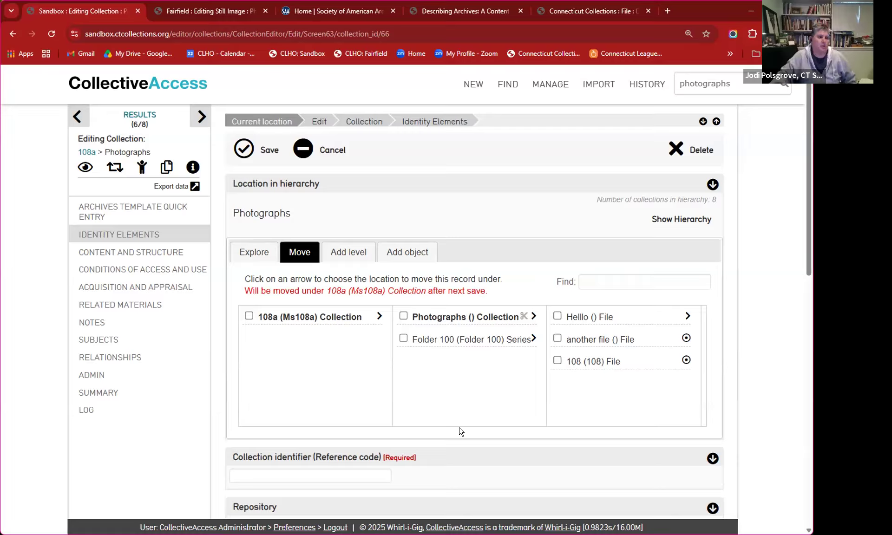
pyautogui.click(471, 318)
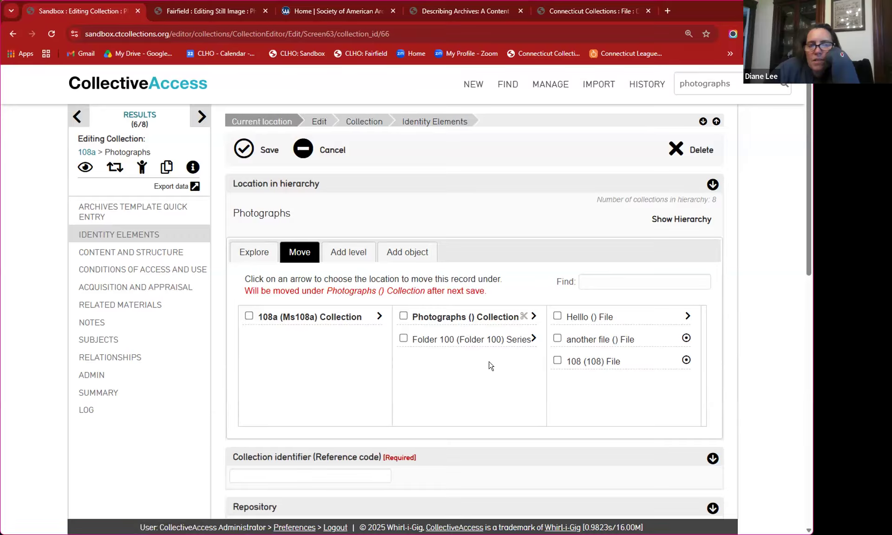
pyautogui.click(558, 316)
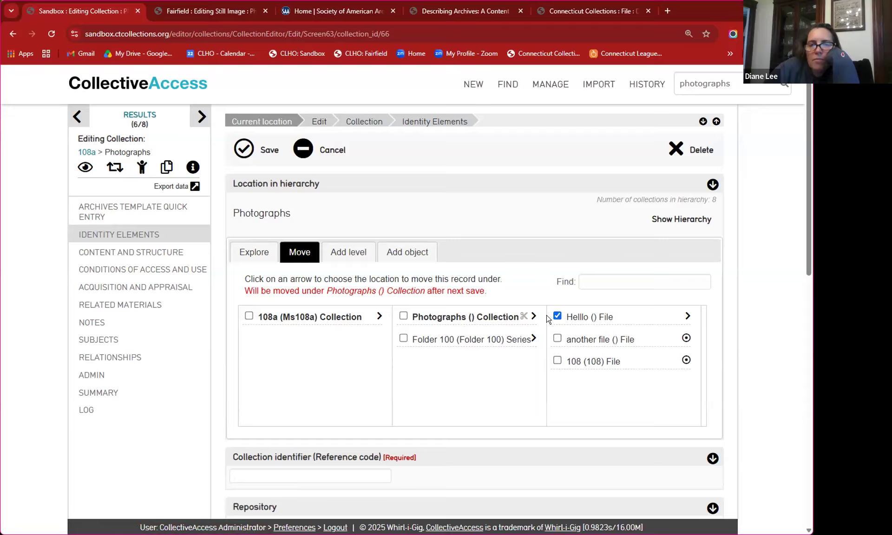
pyautogui.click(380, 250)
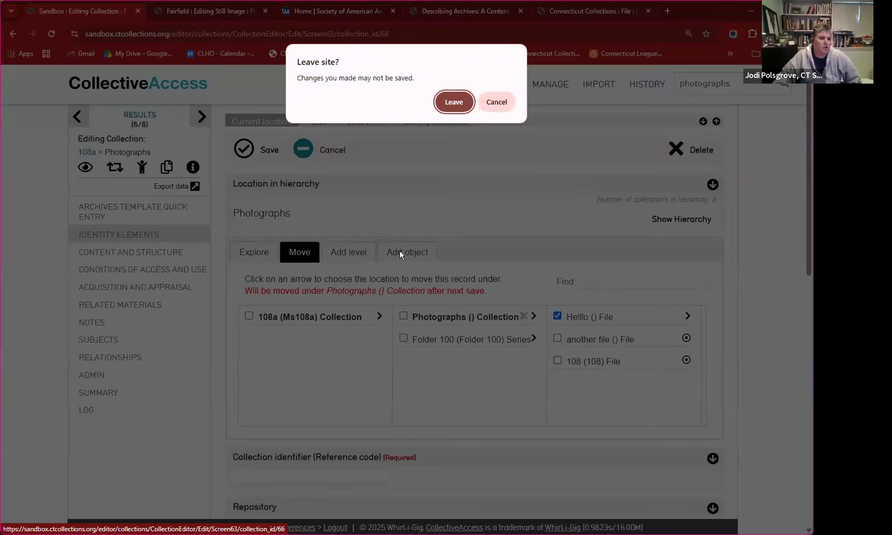
pyautogui.click(444, 102)
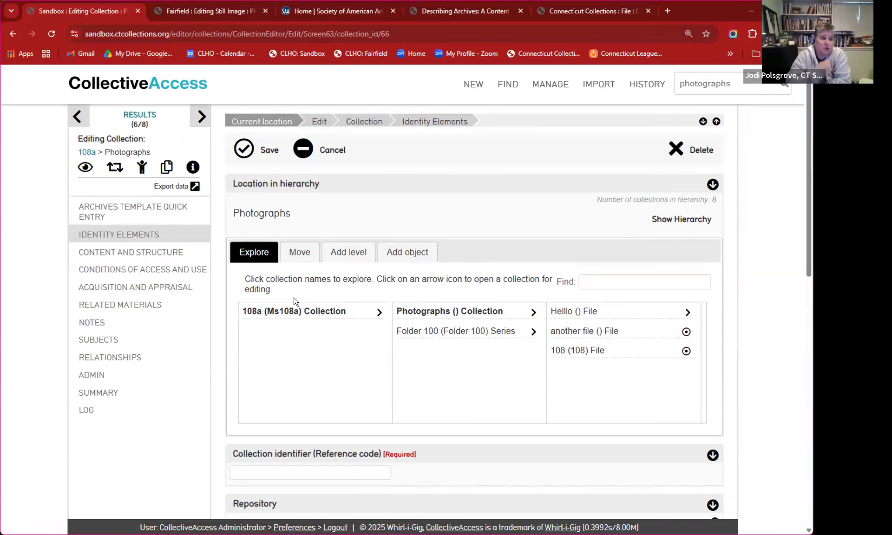
# Open Series 2: Photographs (MS22-S02) from the collections found for "photographs" and change its type to Collection
pyautogui.click(140, 117)
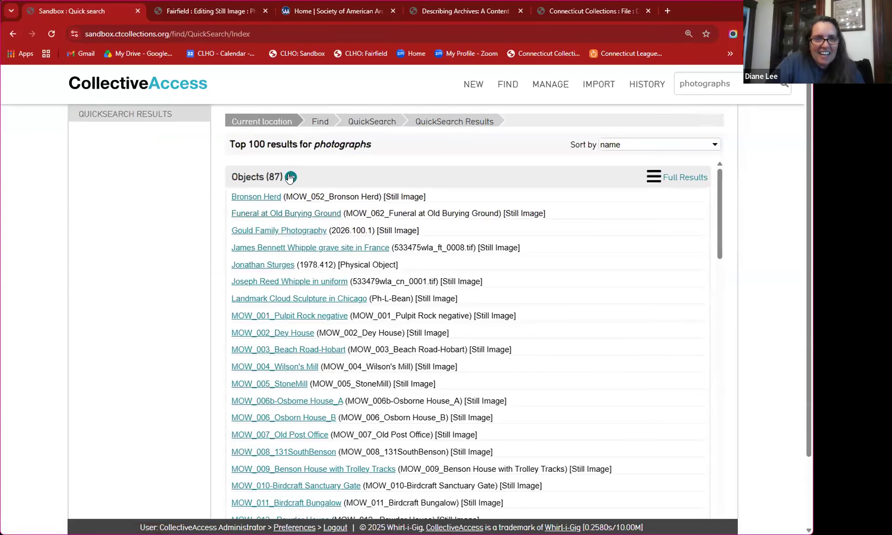
pyautogui.click(291, 177)
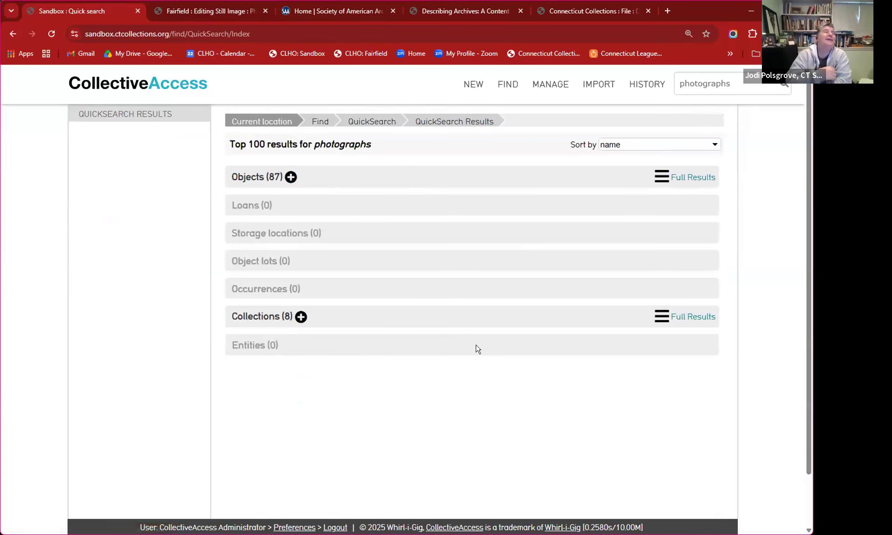
pyautogui.click(302, 317)
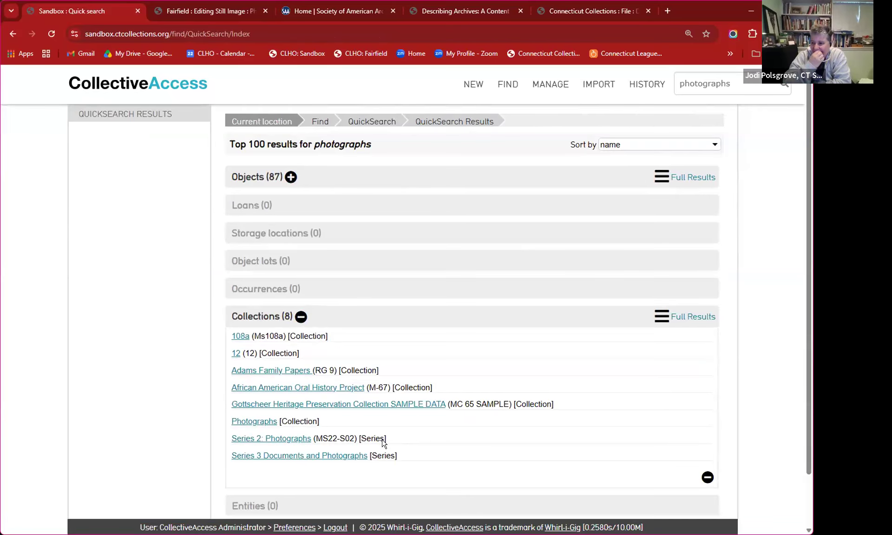
pyautogui.click(258, 437)
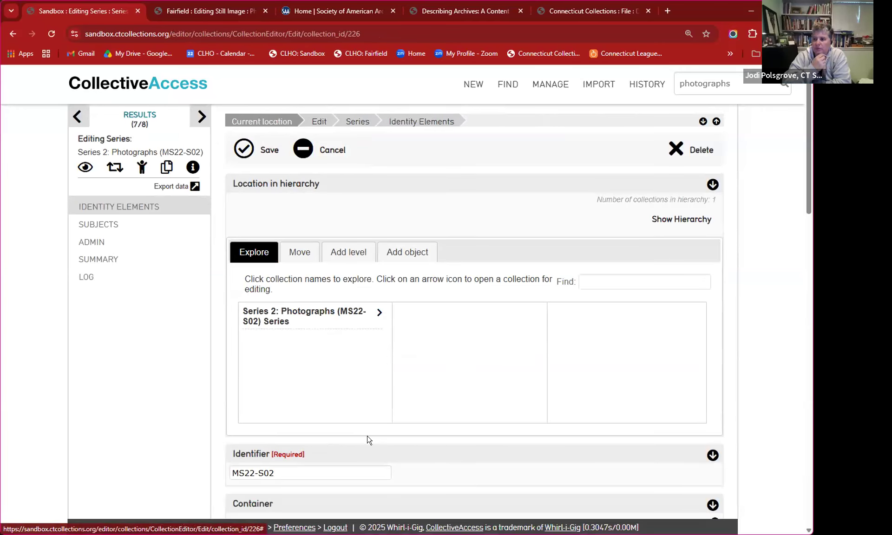
pyautogui.click(114, 167)
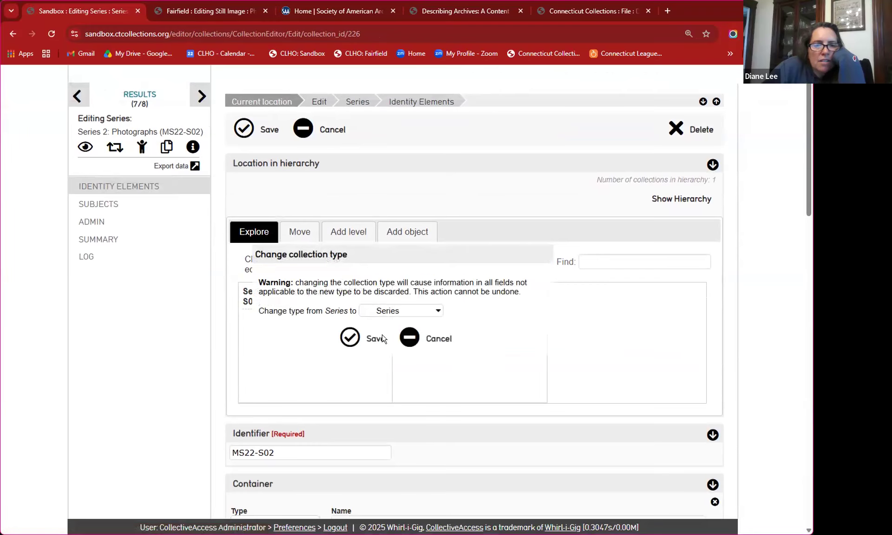
pyautogui.click(381, 311)
pyautogui.click(381, 325)
pyautogui.click(350, 337)
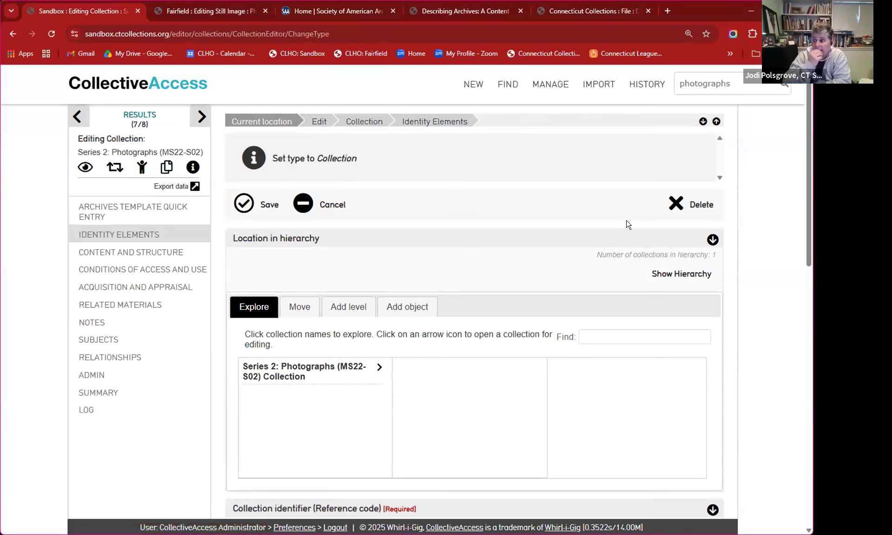
# Delete the Series 2: Photographs collection and transfer its metadata to the Photographs collection
pyautogui.click(676, 206)
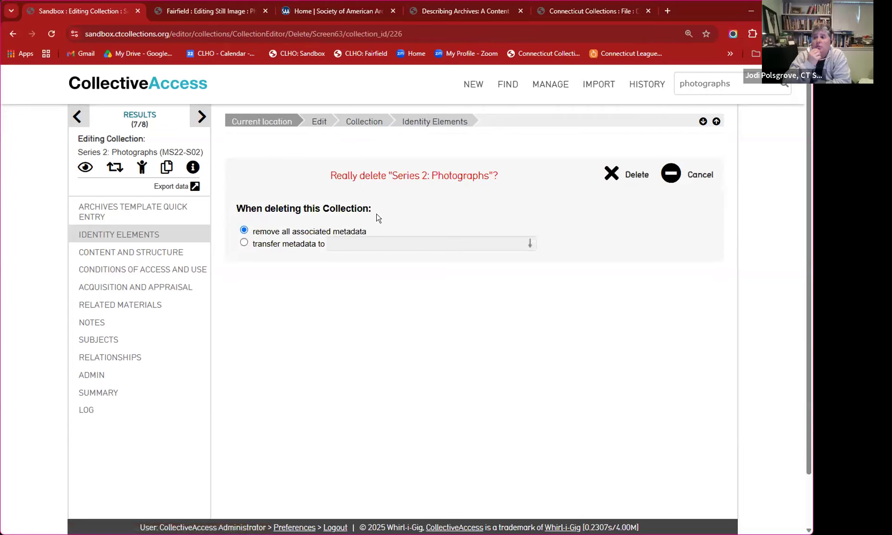
pyautogui.click(243, 242)
pyautogui.click(344, 245)
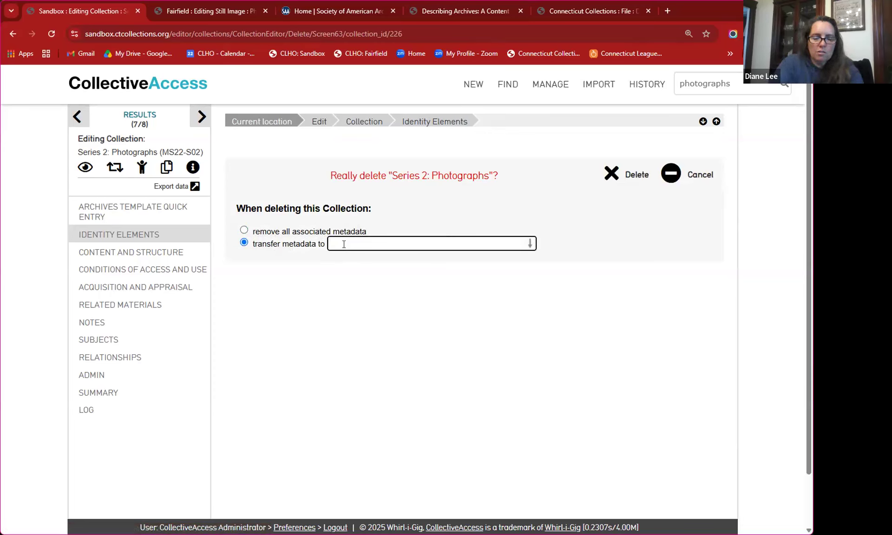
pyautogui.write('Photographs')
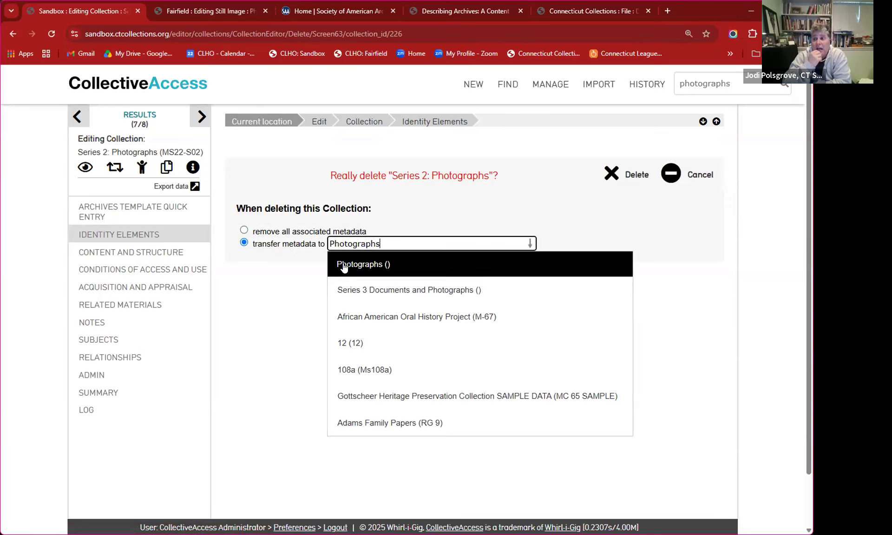
pyautogui.click(343, 264)
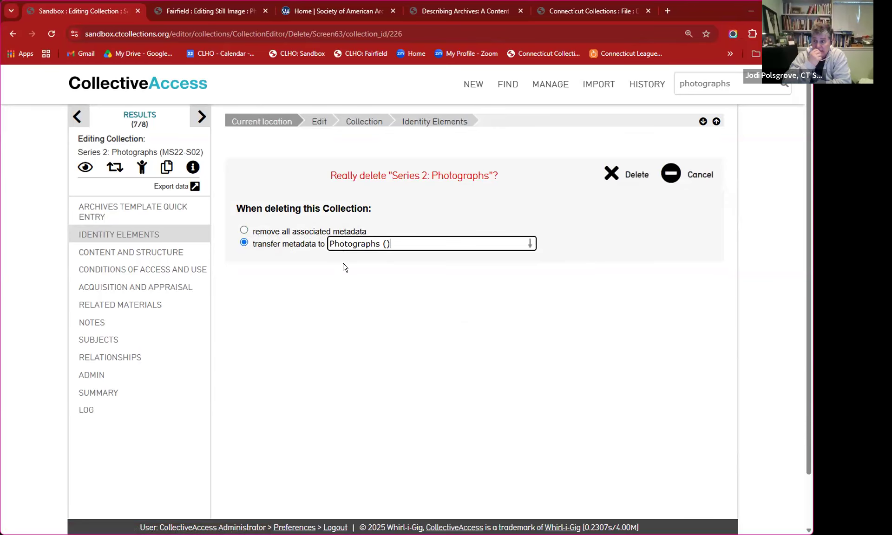
pyautogui.click(616, 177)
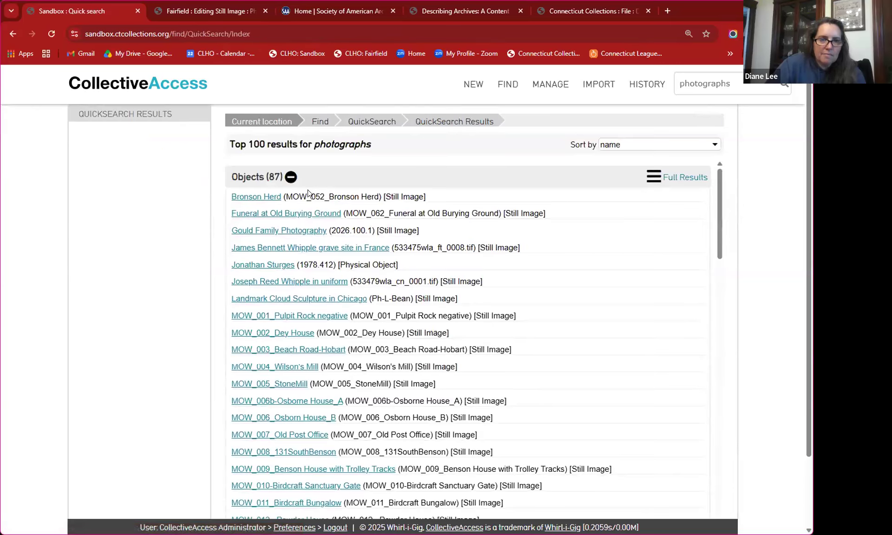
# Open the Photographs collection from the search results and examine its hierarchy, identifier and other identity fields after the merge
pyautogui.click(299, 319)
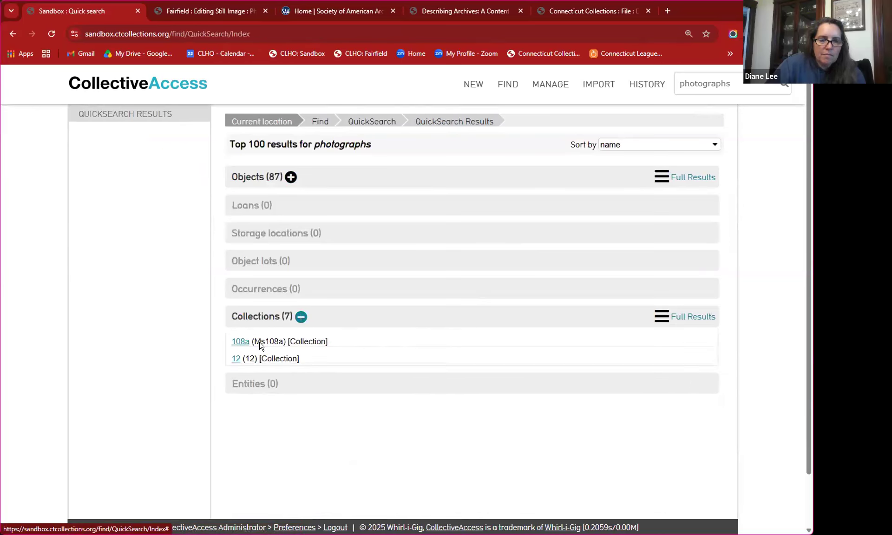
pyautogui.click(245, 422)
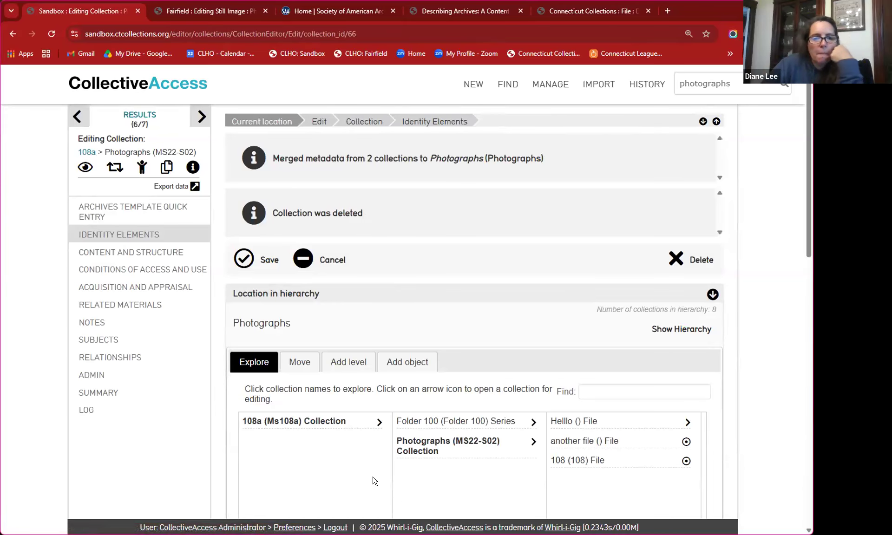
pyautogui.scroll(-1, 367, 468)
pyautogui.scroll(-3, 368, 468)
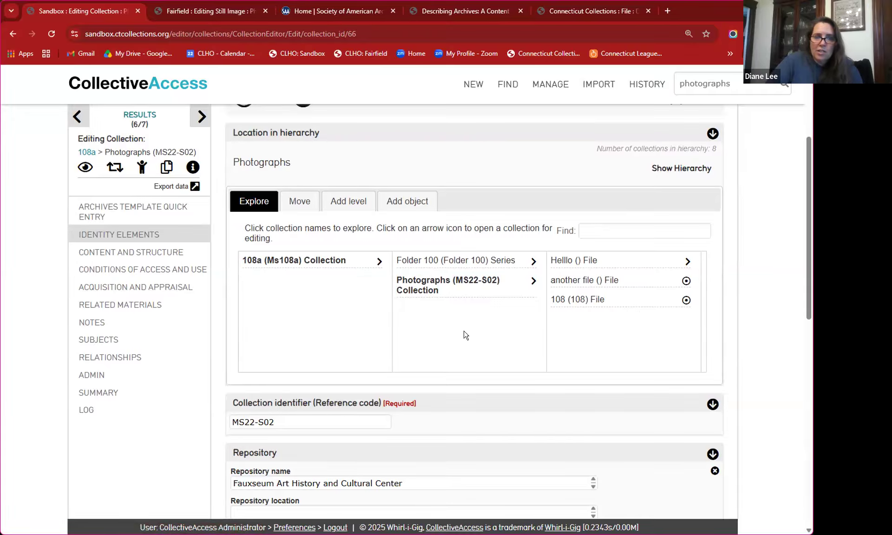
pyautogui.scroll(-5, 466, 338)
pyautogui.scroll(-5, 465, 340)
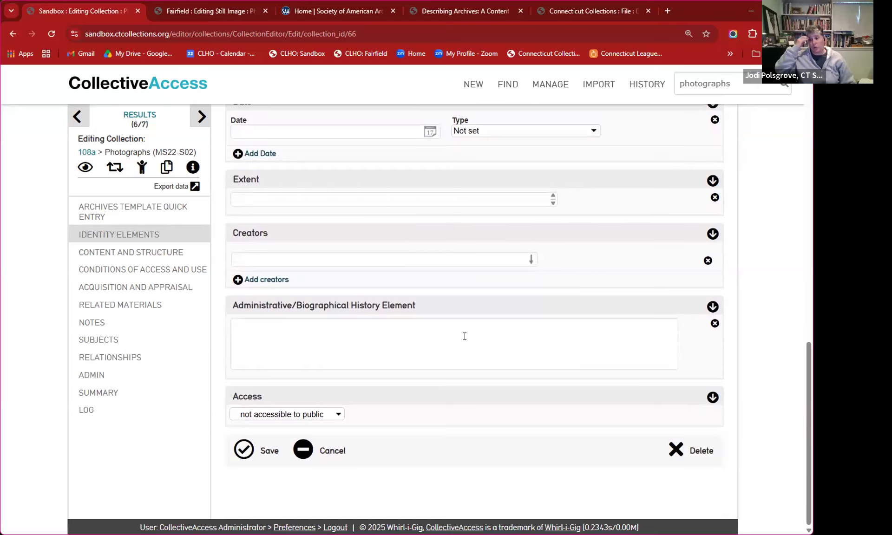
pyautogui.scroll(10, 465, 340)
pyautogui.scroll(-2, 465, 337)
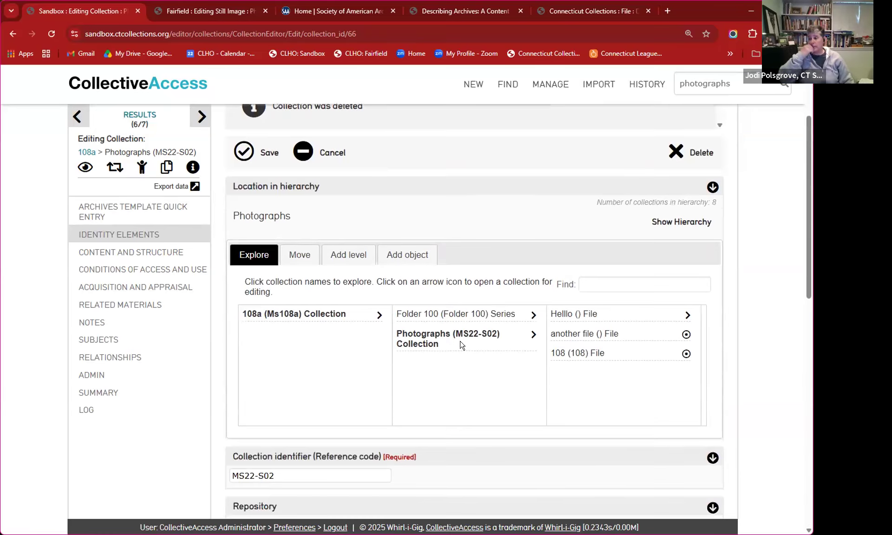
pyautogui.click(439, 337)
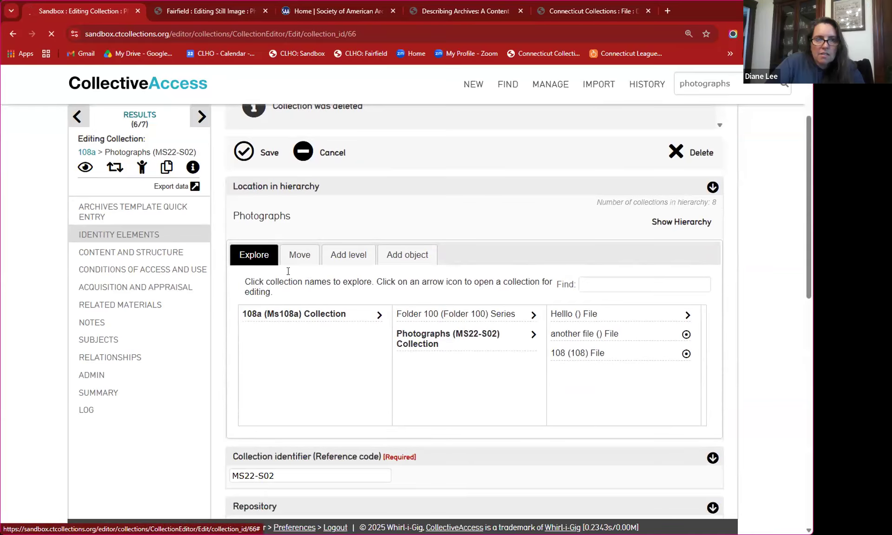
# Change the type of the Photographs (MS22-S02) record from Collection to Series
pyautogui.click(115, 168)
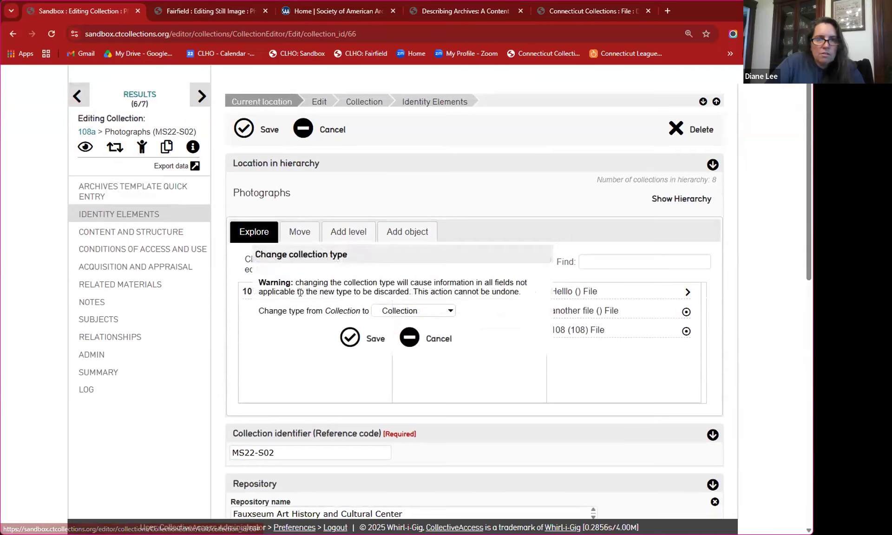
pyautogui.click(399, 310)
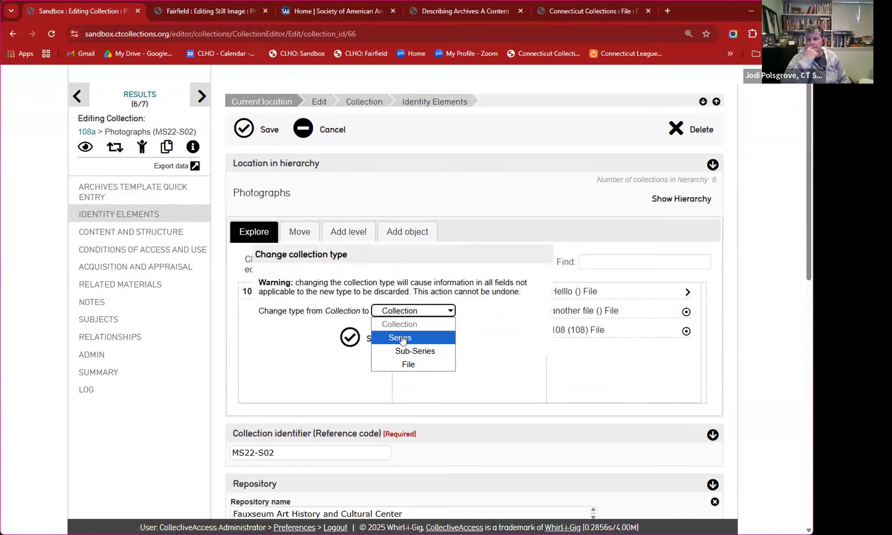
pyautogui.click(402, 338)
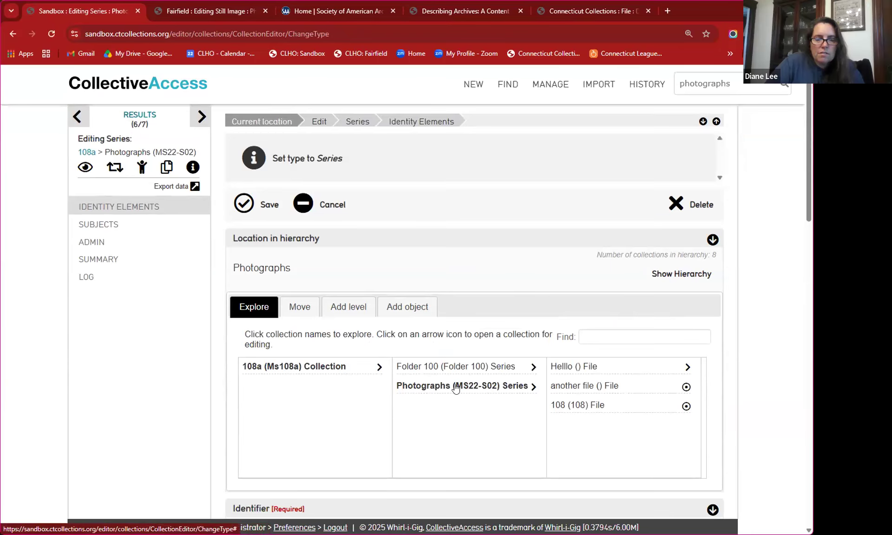
# Examine the Photographs series' identity fields, including container, title, notes, date, extent, and scope and content, along with its place in the hierarchy
pyautogui.scroll(-7, 456, 387)
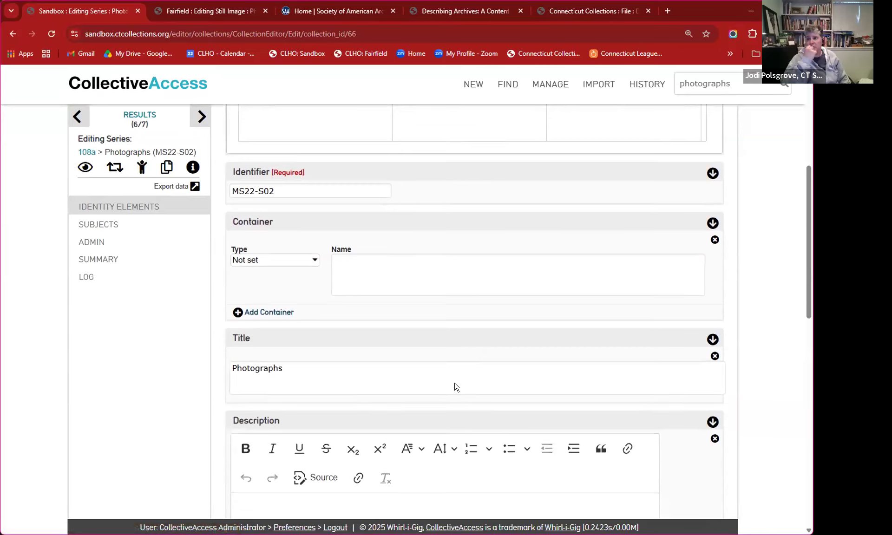
pyautogui.scroll(-6, 455, 387)
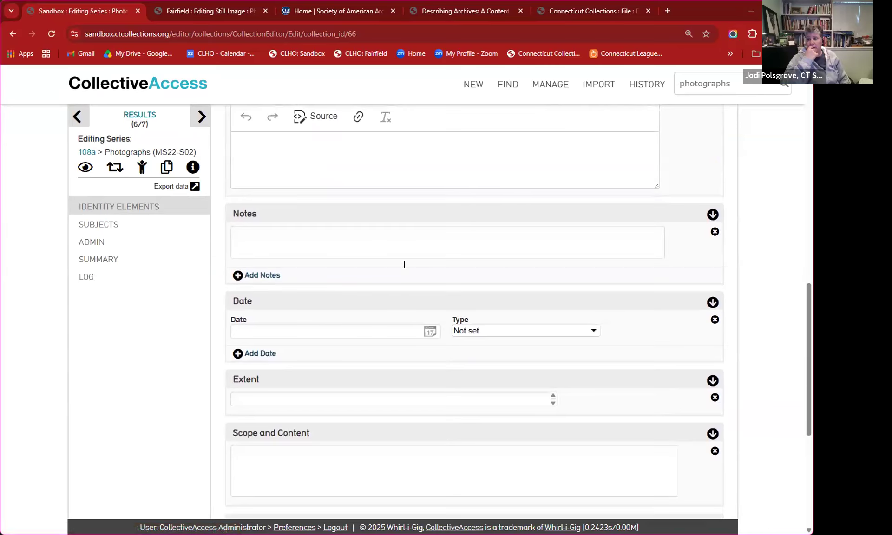
pyautogui.click(405, 258)
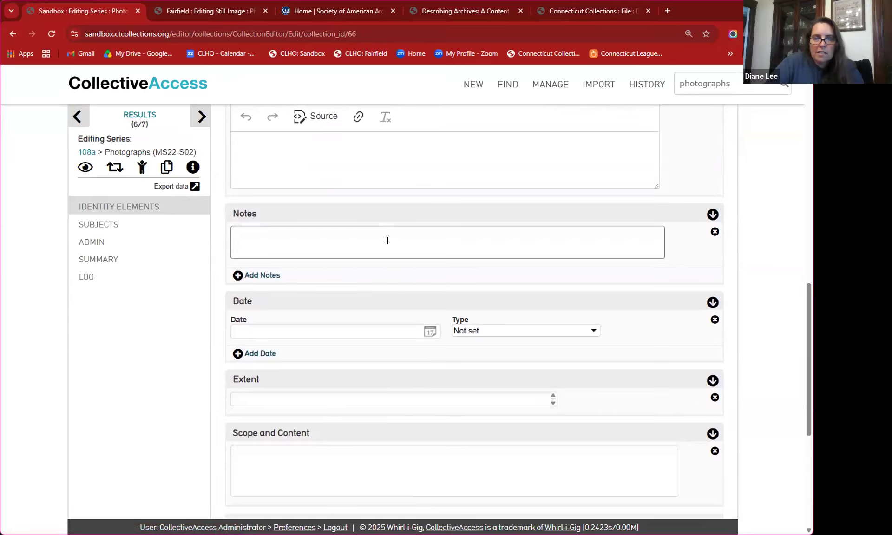
pyautogui.scroll(10, 470, 355)
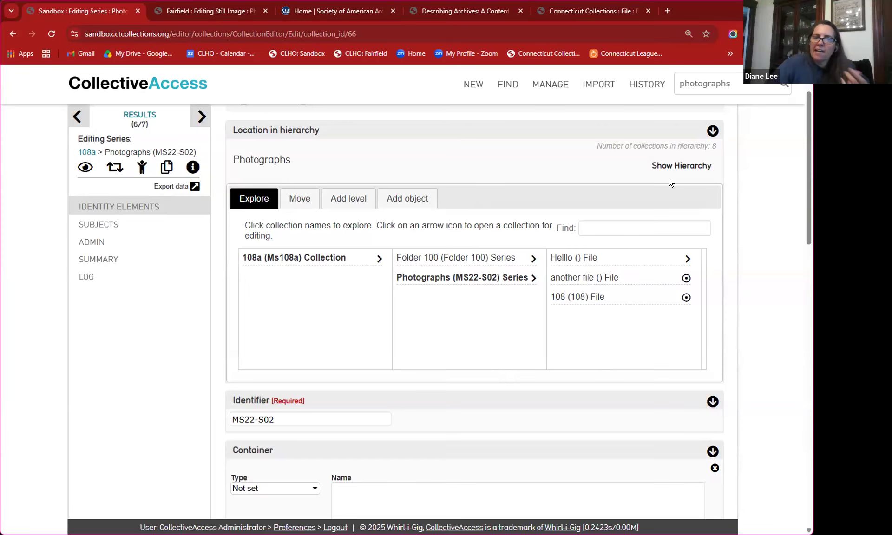
pyautogui.scroll(-6, 535, 258)
pyautogui.scroll(-7, 291, 358)
pyautogui.click(295, 389)
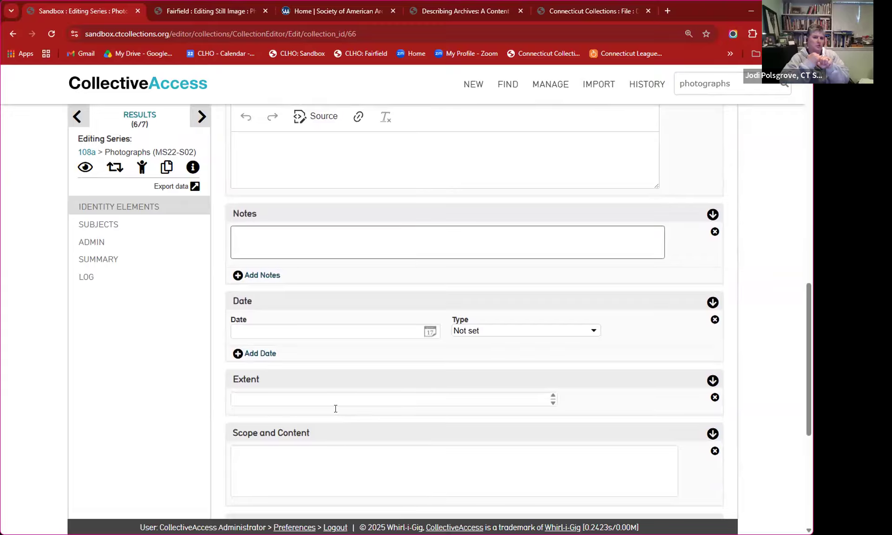
pyautogui.scroll(8, 336, 409)
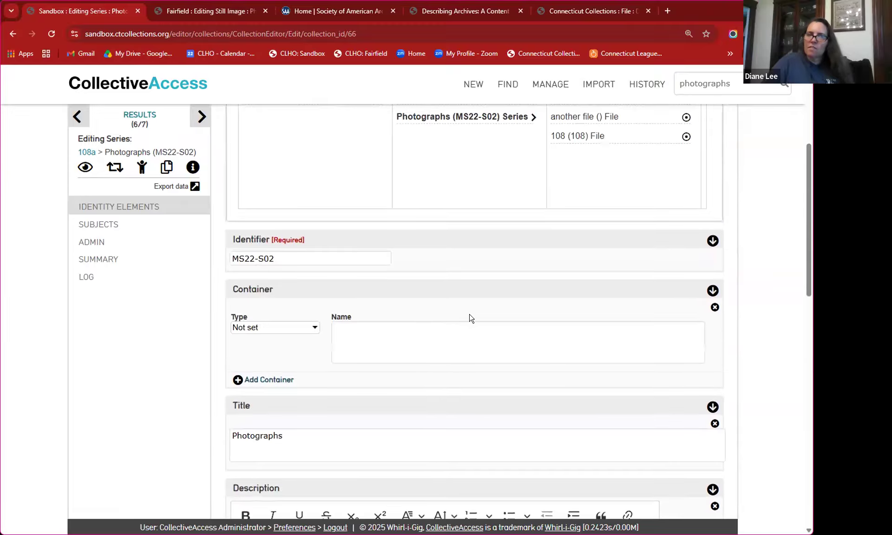
pyautogui.scroll(1, 519, 155)
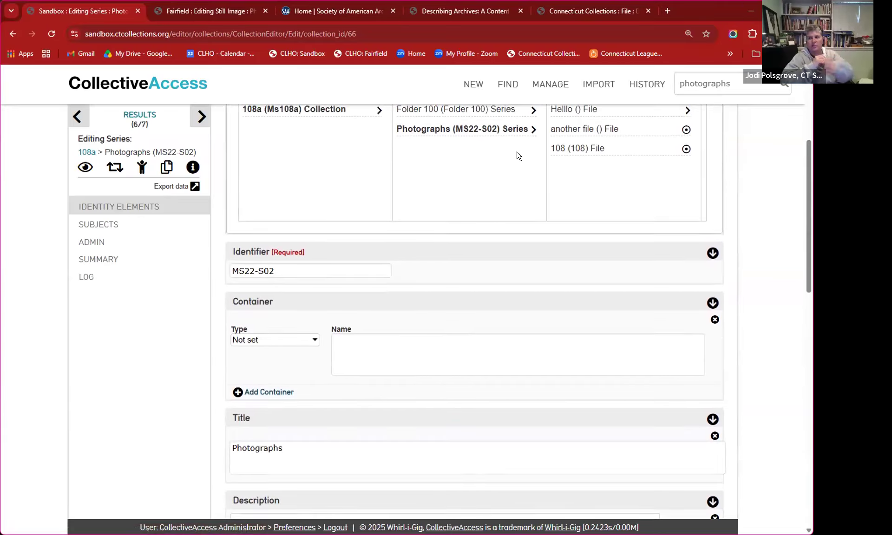
pyautogui.scroll(3, 519, 155)
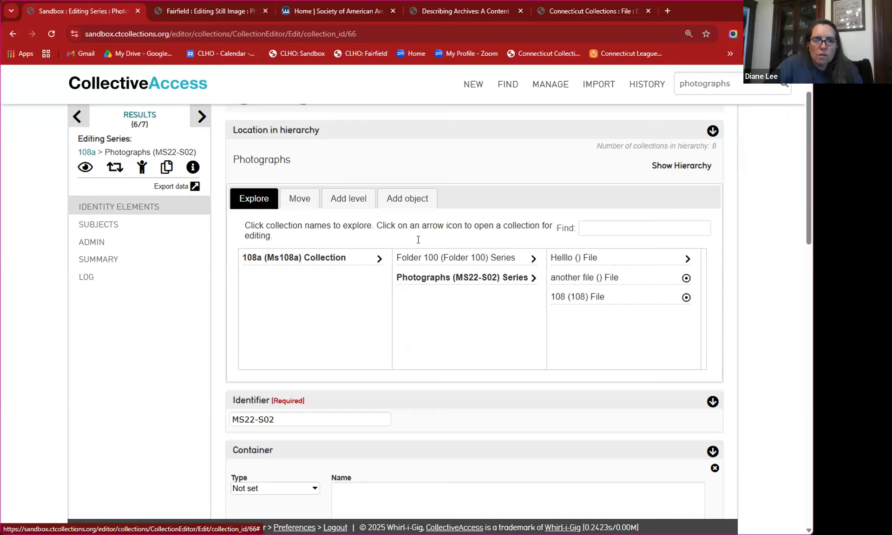
# Examine the record types and the child, parent and sibling placements for adding a level around the Photographs series, and discard the choices
pyautogui.click(350, 202)
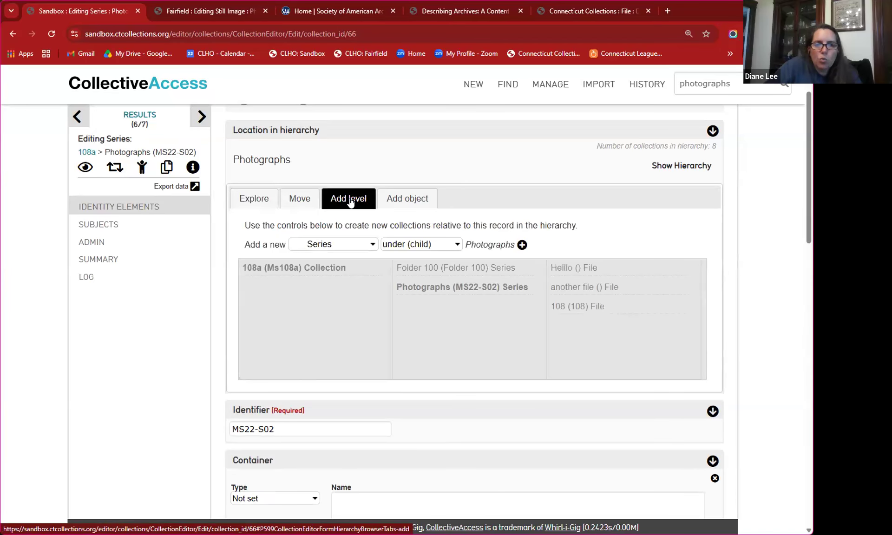
pyautogui.click(422, 242)
pyautogui.click(602, 238)
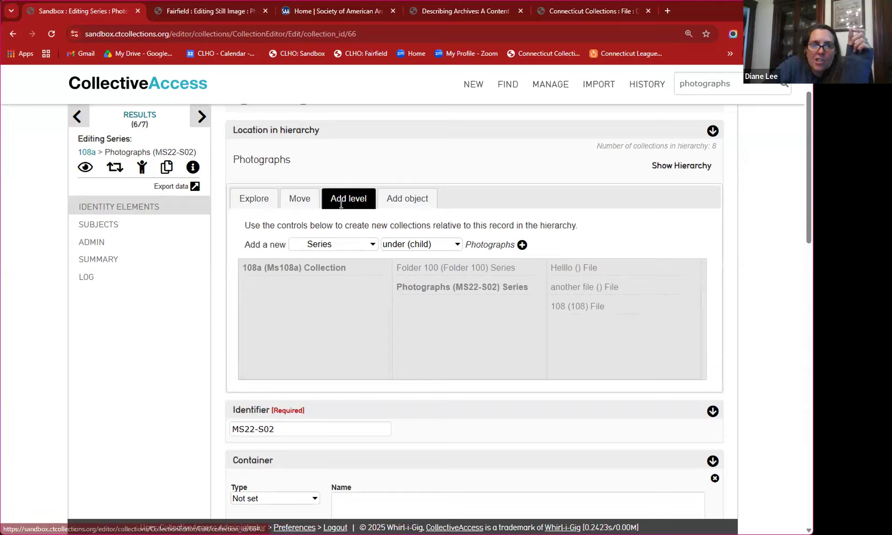
pyautogui.click(327, 245)
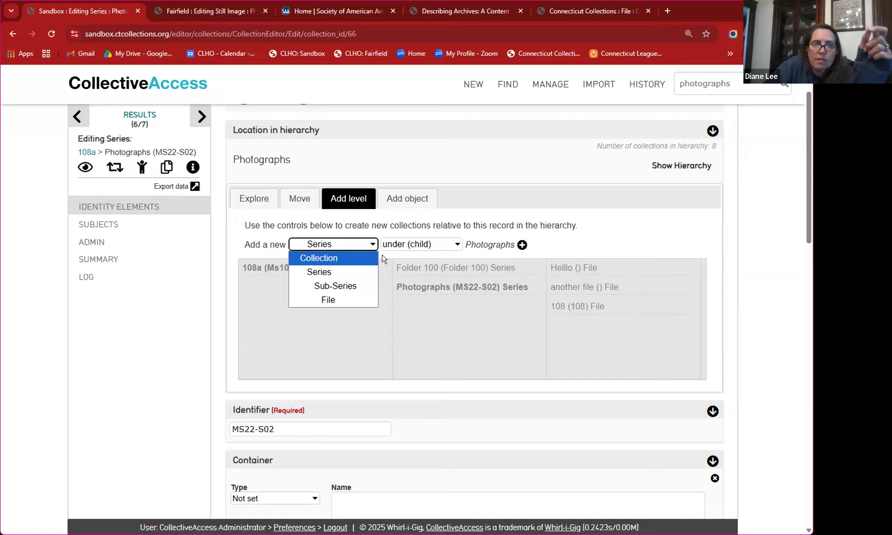
pyautogui.click(325, 258)
pyautogui.click(401, 246)
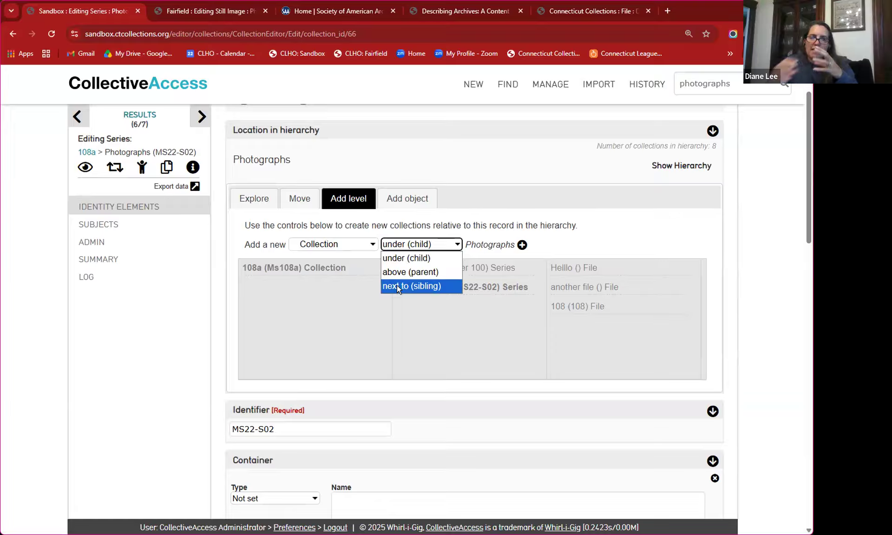
pyautogui.click(760, 328)
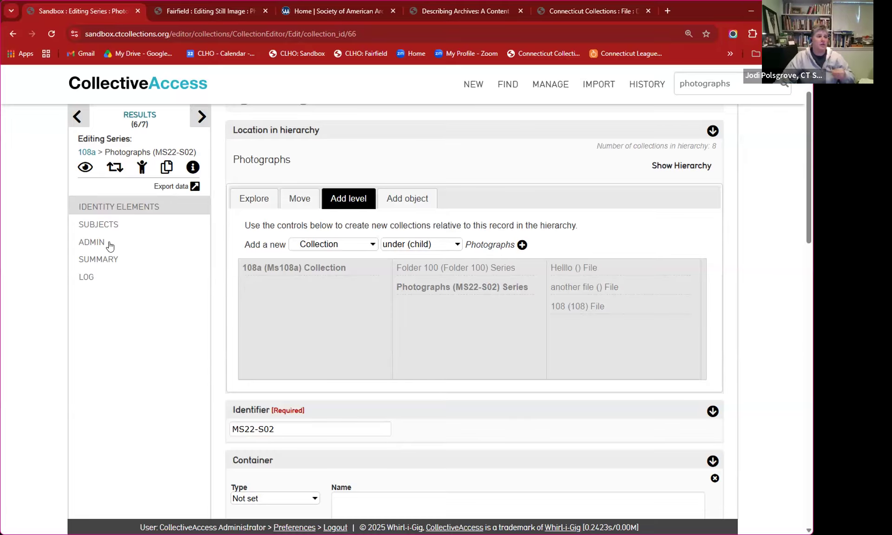
pyautogui.scroll(1, 266, 190)
pyautogui.click(303, 150)
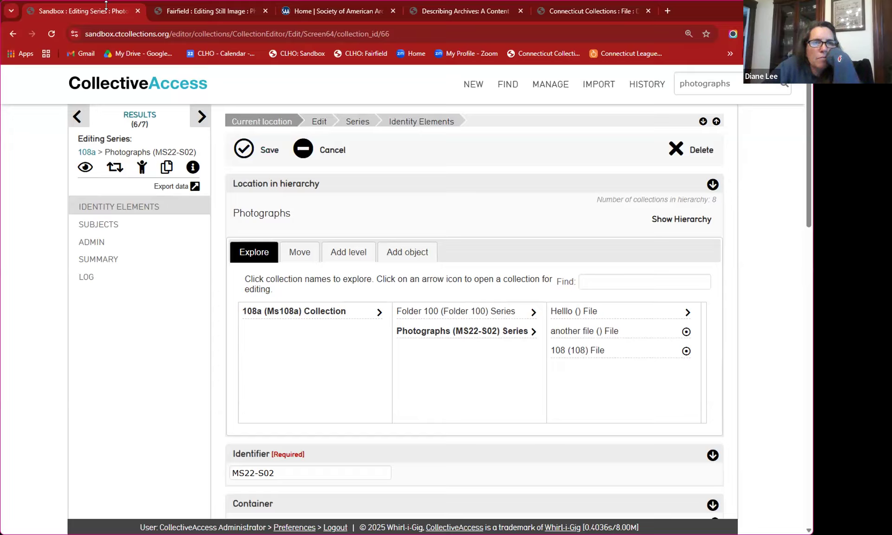
# Open the parent 108a collection from the hierarchy and review its identity elements down to the access setting
pyautogui.click(251, 311)
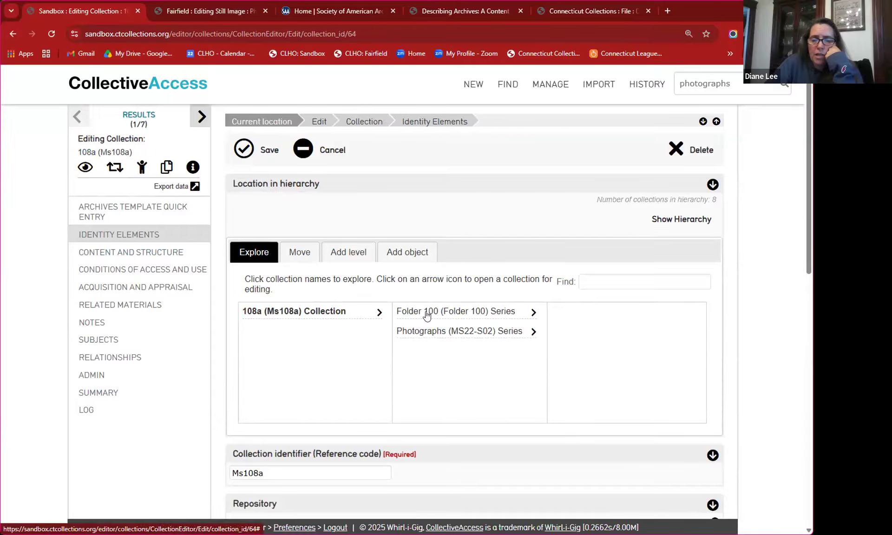
pyautogui.scroll(-2, 427, 316)
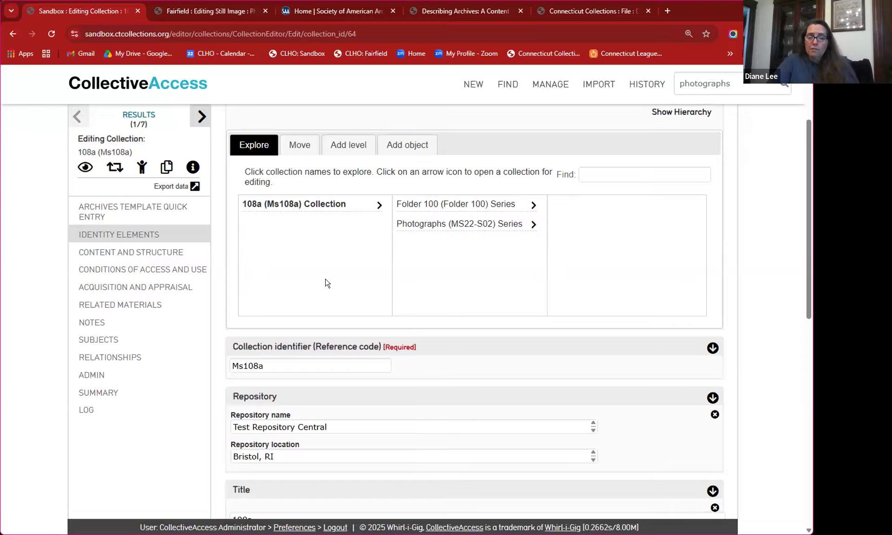
pyautogui.scroll(-2, 327, 282)
pyautogui.scroll(-6, 328, 283)
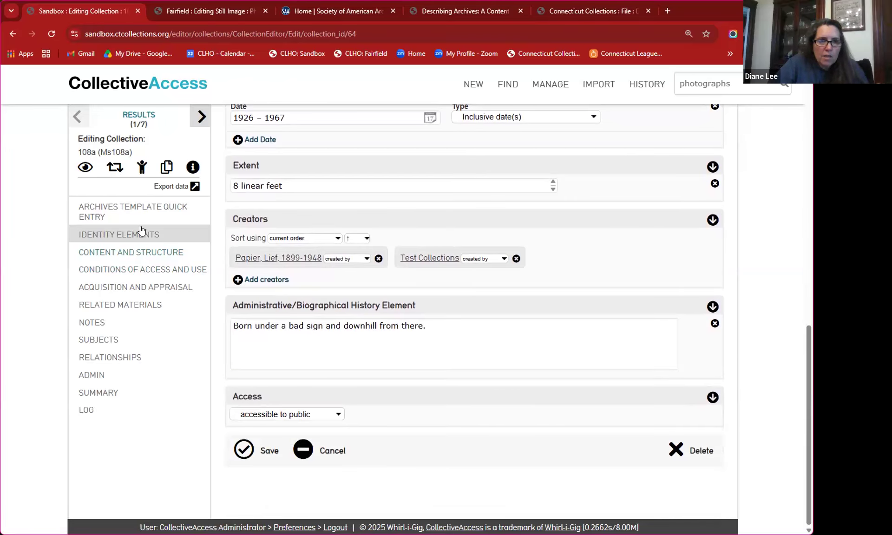
# Review the 108a collection's Archives Template Quick Entry form from the collection identifier through the arrangement field
pyautogui.click(136, 207)
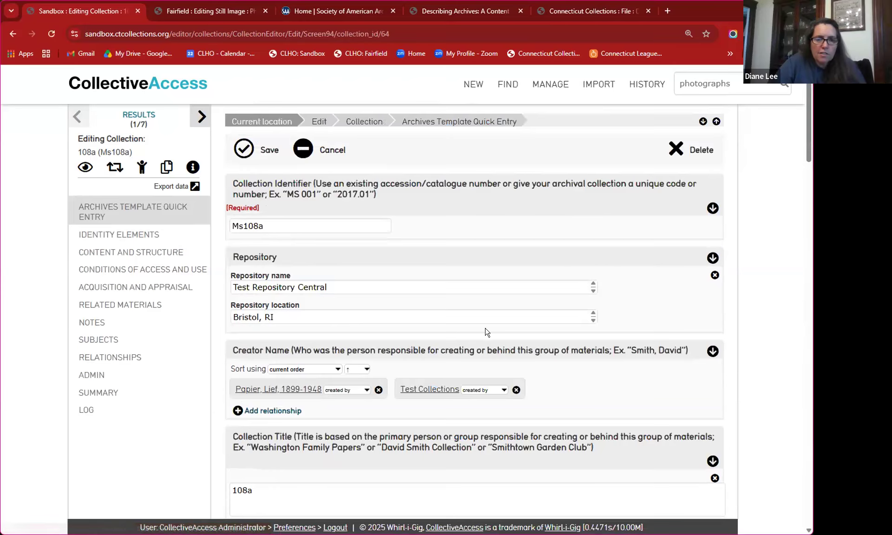
pyautogui.scroll(-3, 486, 330)
pyautogui.scroll(-3, 487, 330)
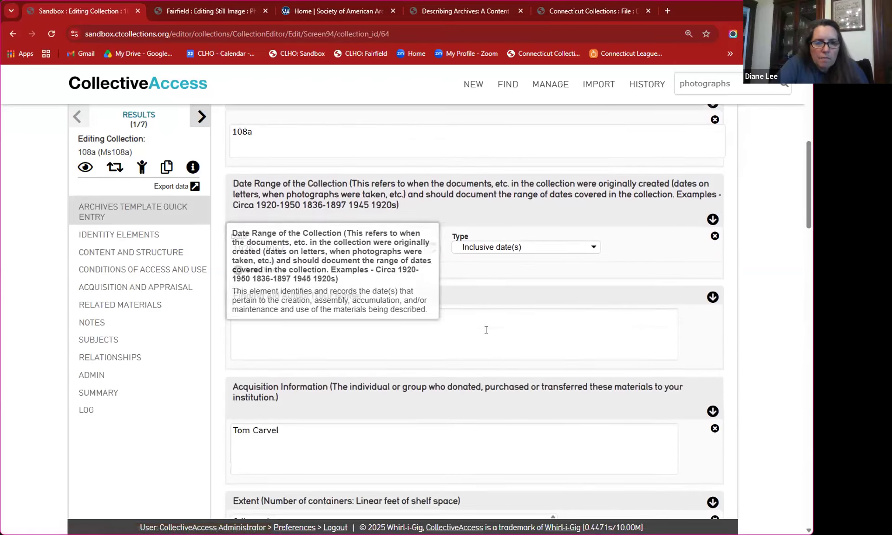
pyautogui.scroll(-3, 593, 381)
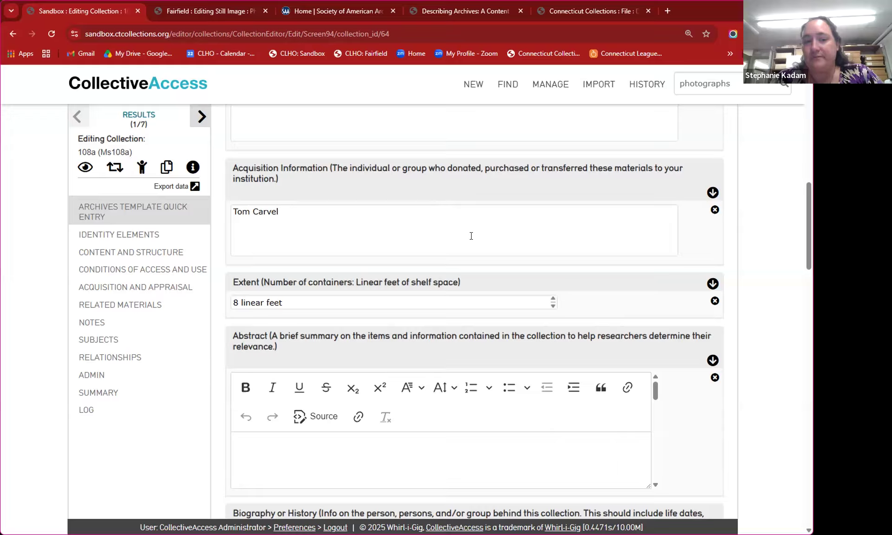
pyautogui.scroll(-3, 471, 236)
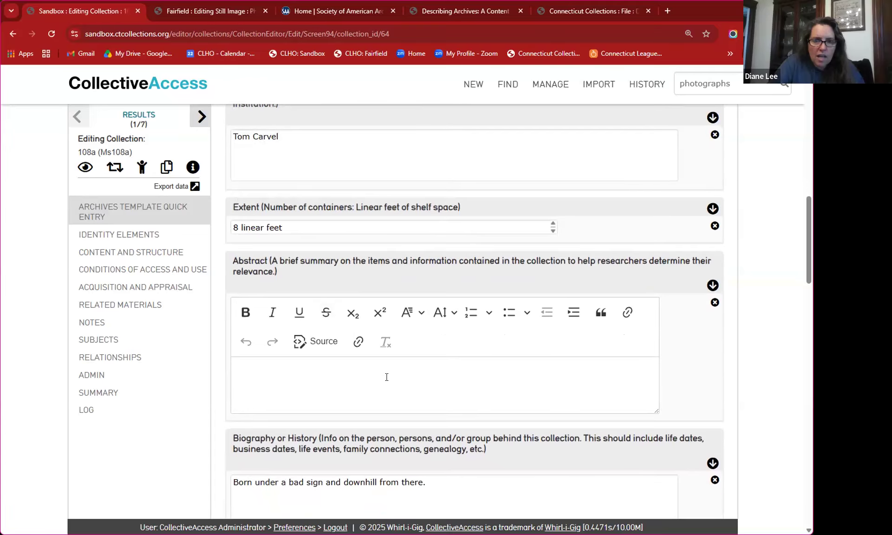
pyautogui.scroll(-5, 394, 382)
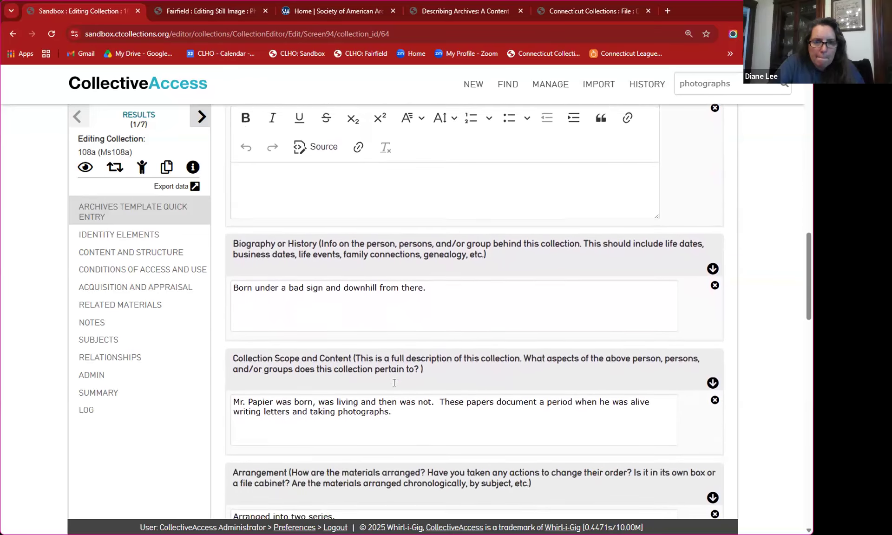
pyautogui.scroll(-1, 394, 385)
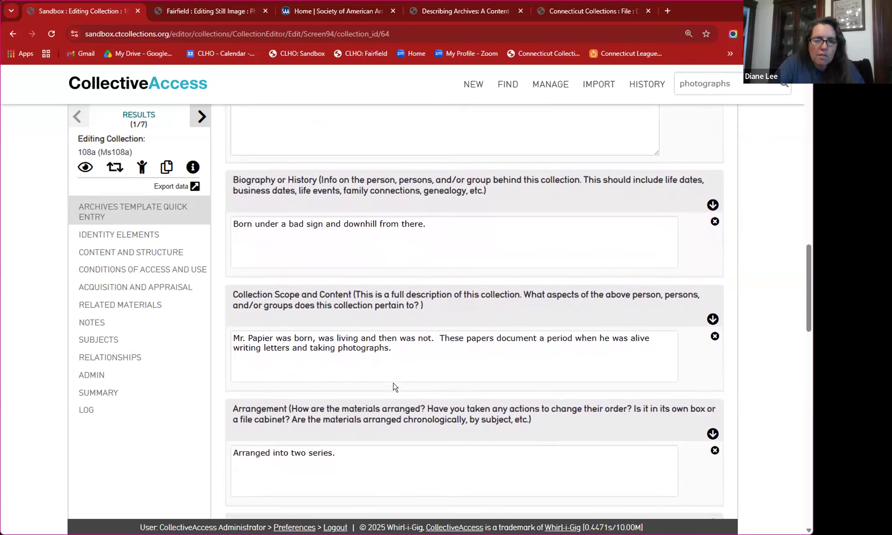
pyautogui.click(397, 454)
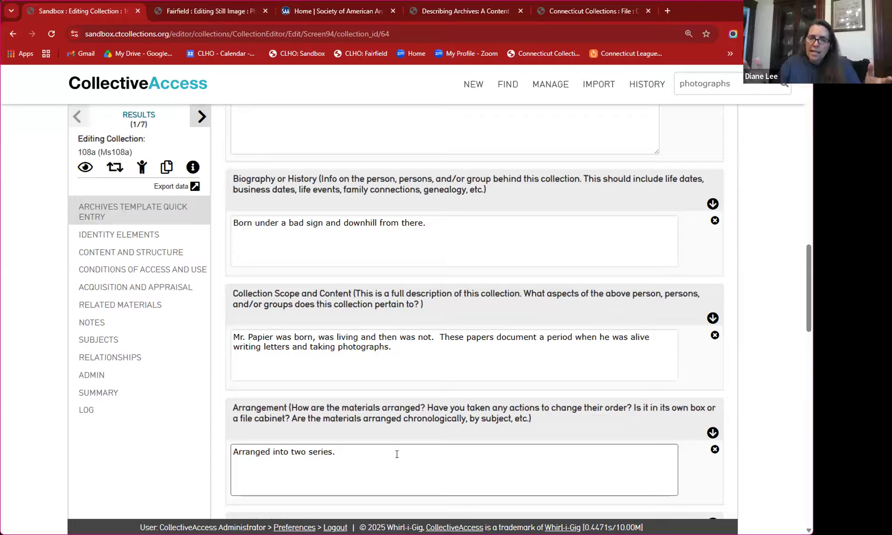
pyautogui.scroll(5, 396, 451)
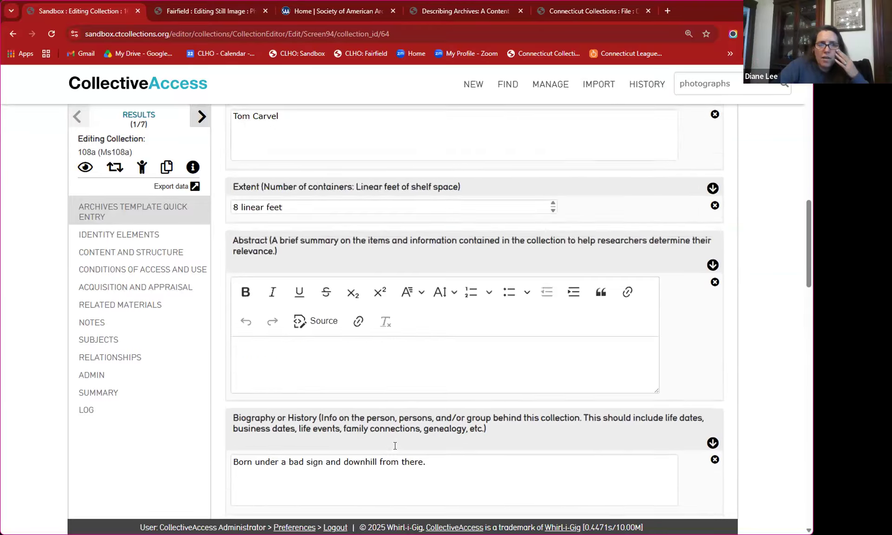
pyautogui.scroll(15, 395, 446)
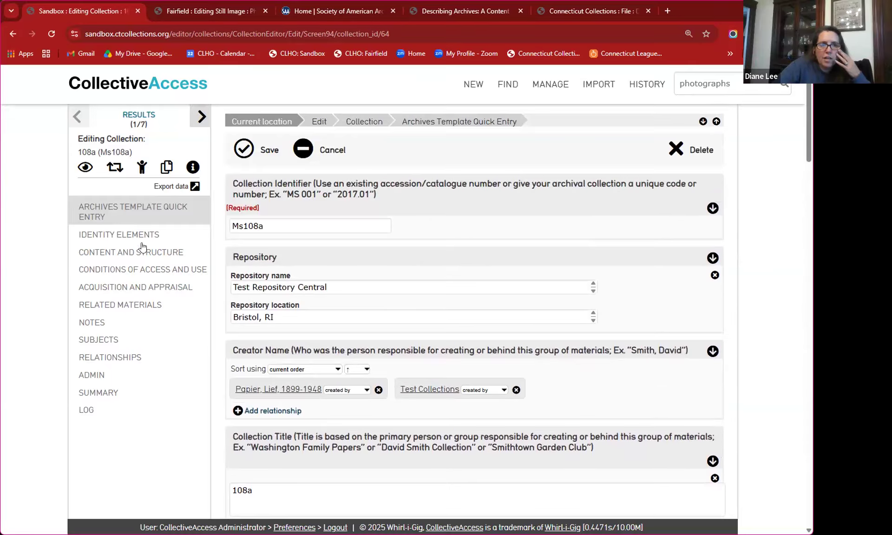
# Add a new Series as a child of the 108a collection from its identity elements
pyautogui.click(107, 236)
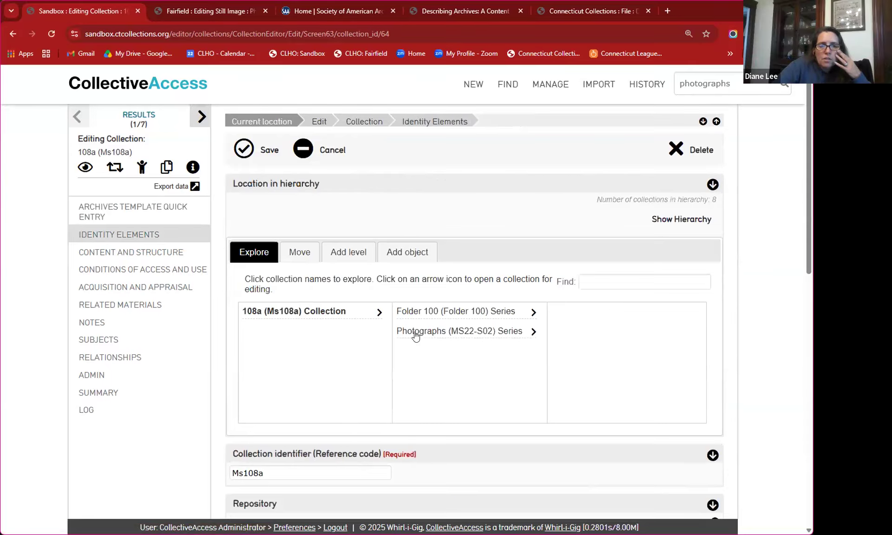
pyautogui.click(344, 253)
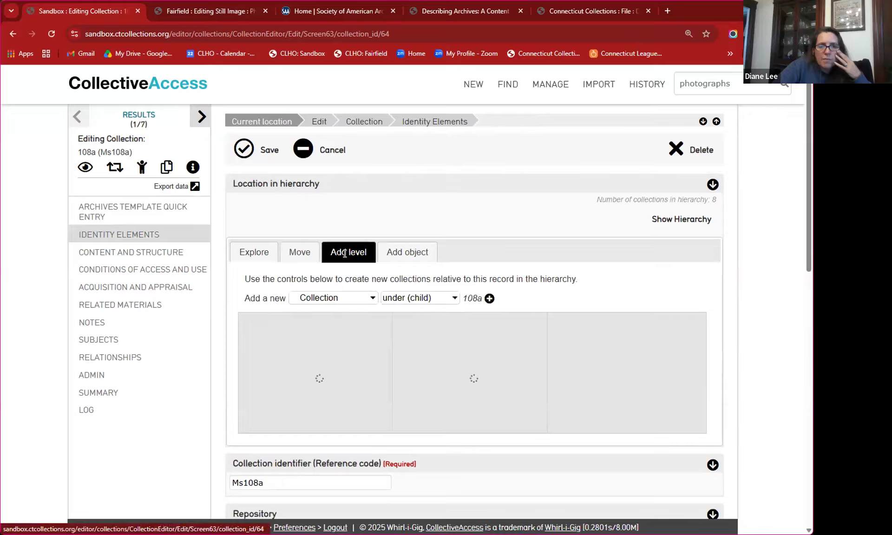
pyautogui.click(344, 298)
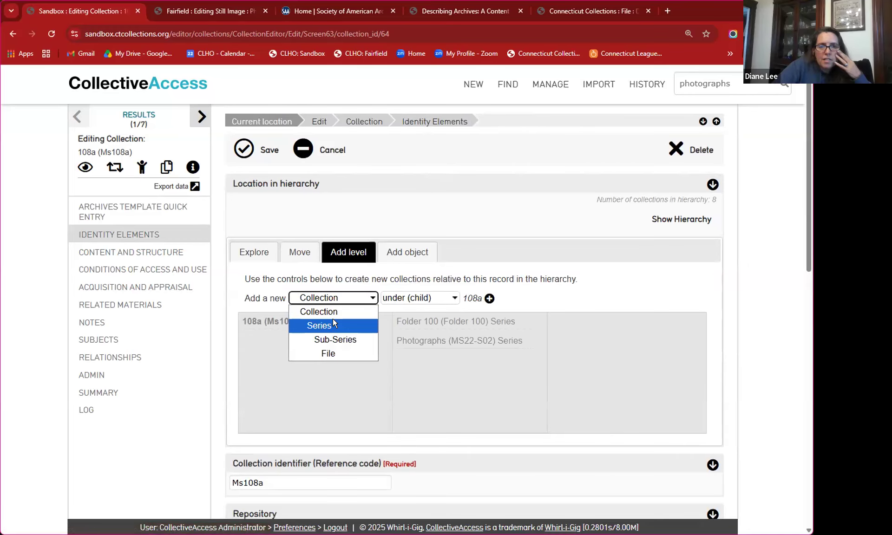
pyautogui.click(333, 325)
pyautogui.click(418, 298)
pyautogui.click(409, 312)
pyautogui.click(489, 299)
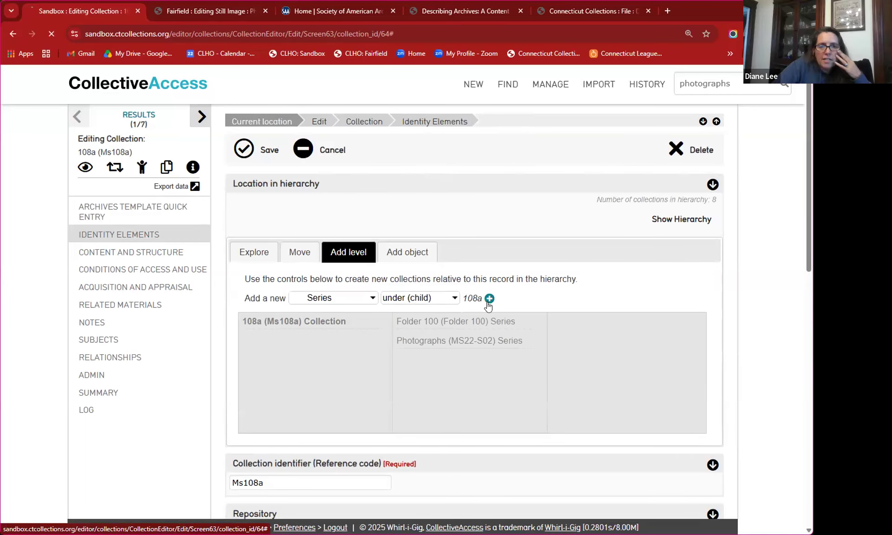
# Complete the new series' identifier as Ms108a-Drawer1 and title it "Smith family papers"
pyautogui.click(314, 266)
pyautogui.write('-Drawer1')
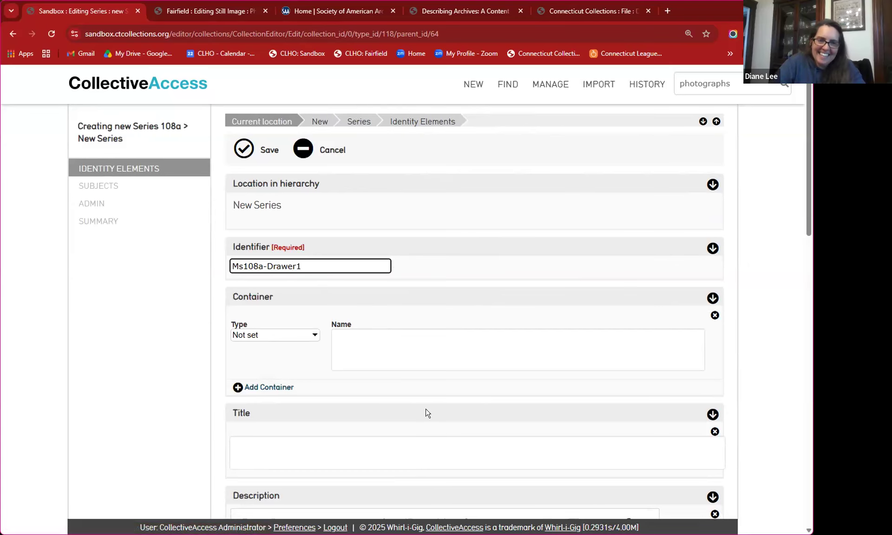
pyautogui.click(361, 451)
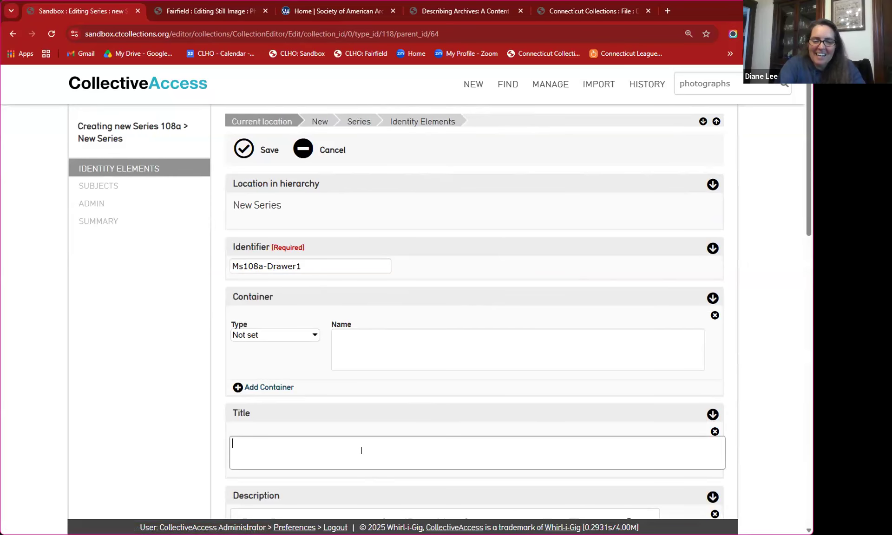
pyautogui.write('Smith family papers - o')
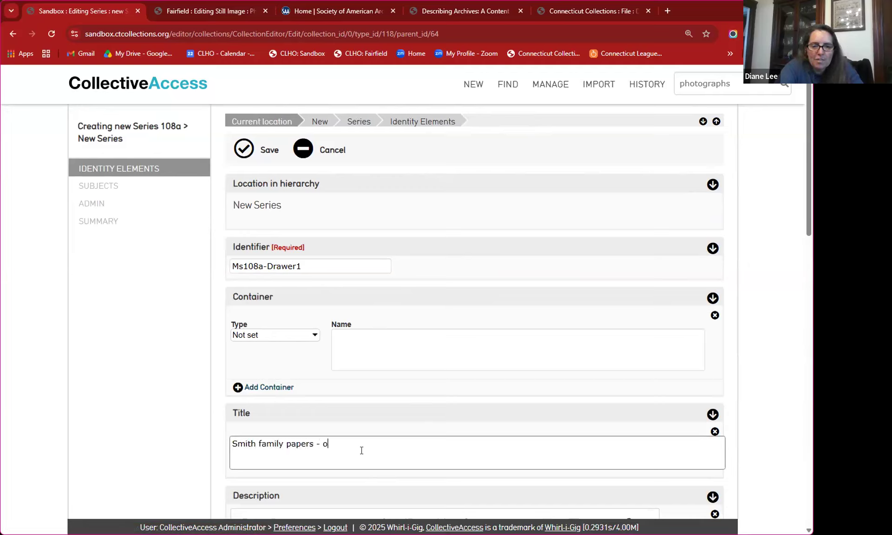
pyautogui.write('riginal and copies')
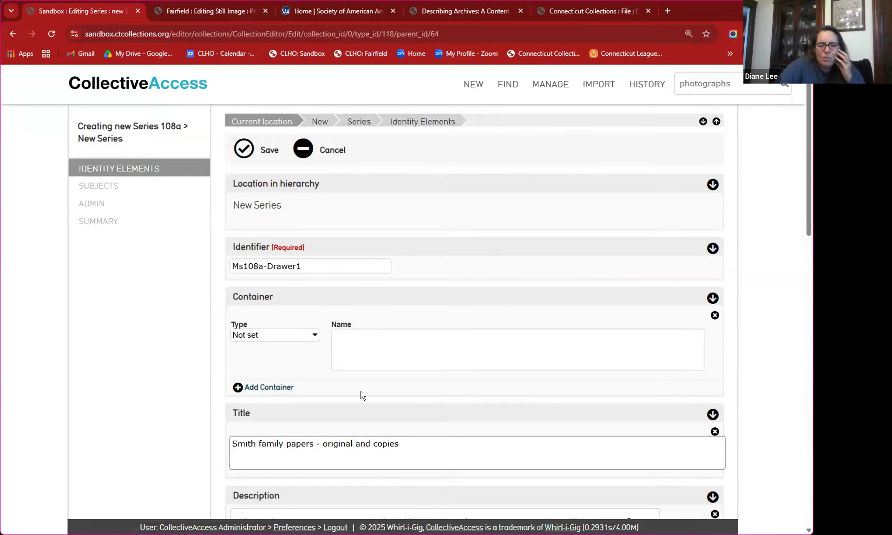
pyautogui.scroll(-3, 362, 396)
pyautogui.moveTo(315, 284); pyautogui.dragTo(427, 295)
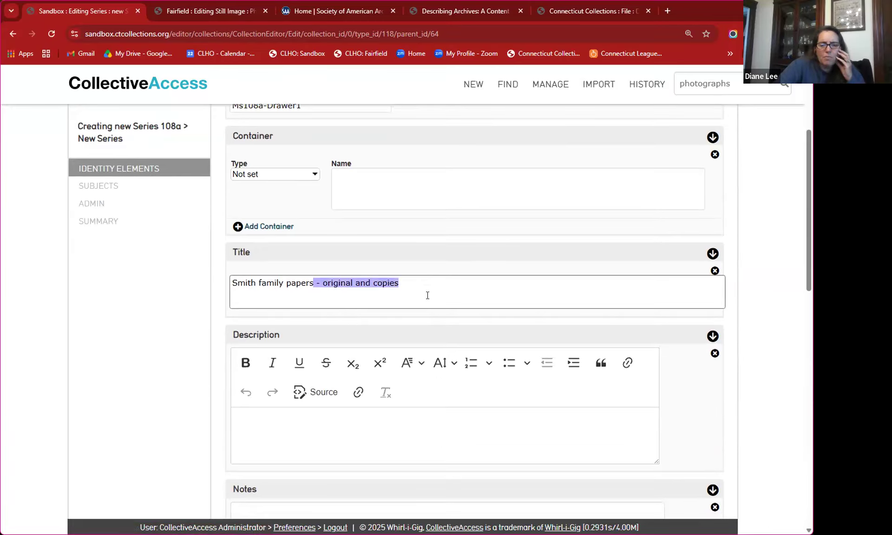
pyautogui.press('BackSpace')
# Enter the series description "Original family documents along with research materials from different sources." and save the series
pyautogui.click(403, 419)
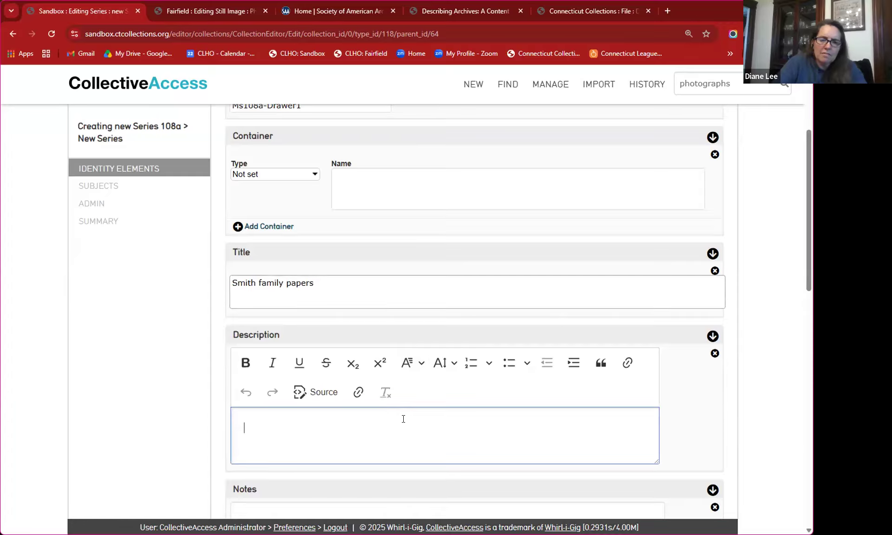
pyautogui.write('Origian')
pyautogui.press('BackSpace')
pyautogui.press('BackSpace')
pyautogui.write('n')
pyautogui.write('family cocu')
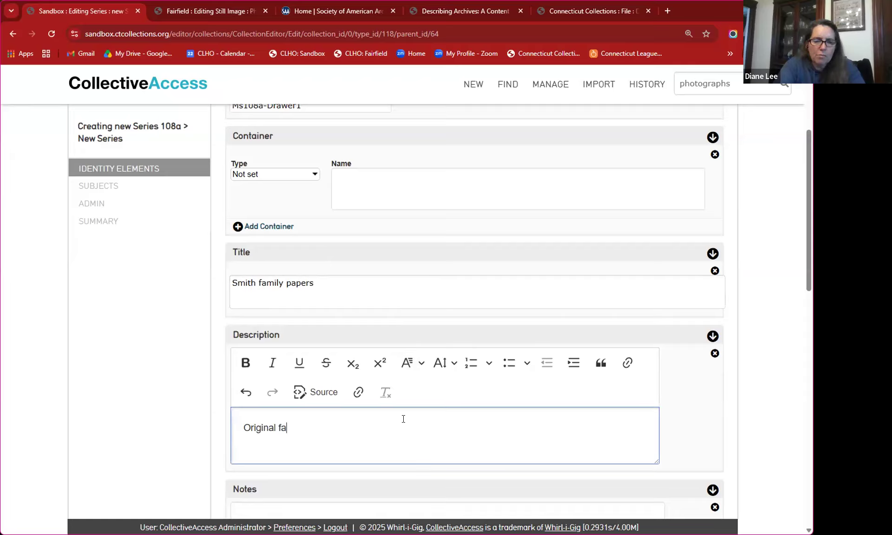
pyautogui.press('BackSpace')
pyautogui.press('BackSpace')
pyautogui.press('BackSpace')
pyautogui.press('BackSpace')
pyautogui.write('documents along')
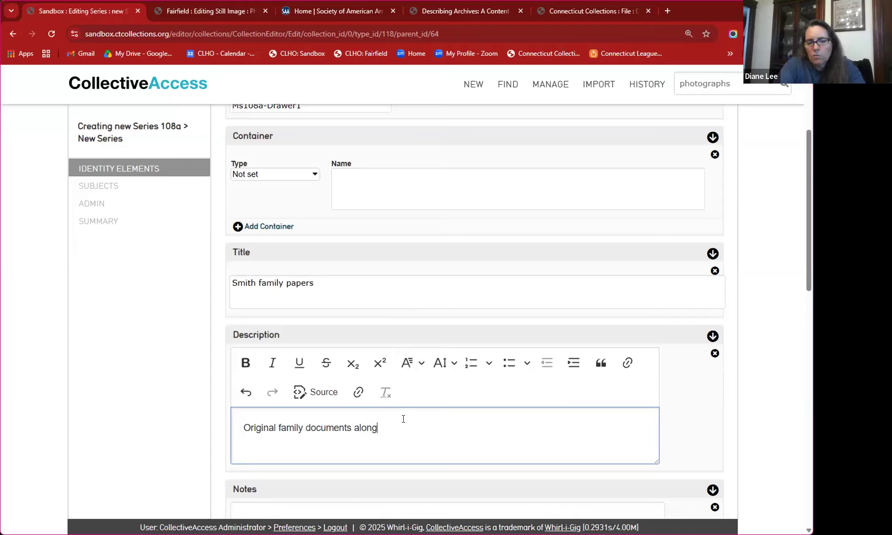
pyautogui.write(' with research material')
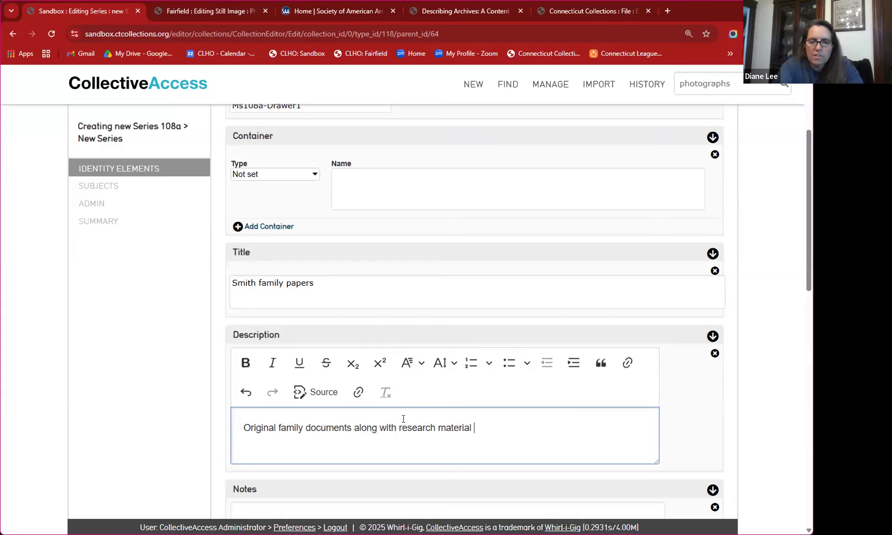
pyautogui.press('BackSpace')
pyautogui.write('s from different source.')
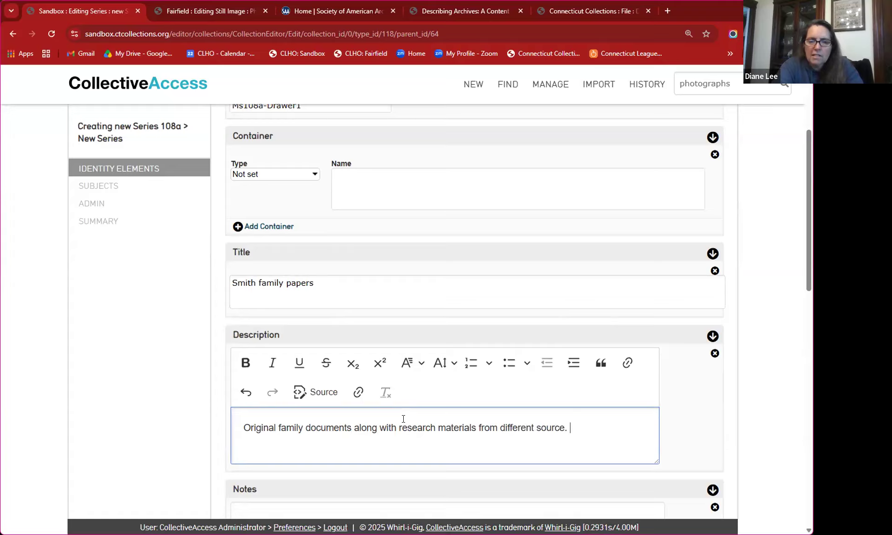
pyautogui.press('BackSpace')
pyautogui.press('BackSpace')
pyautogui.write('s.')
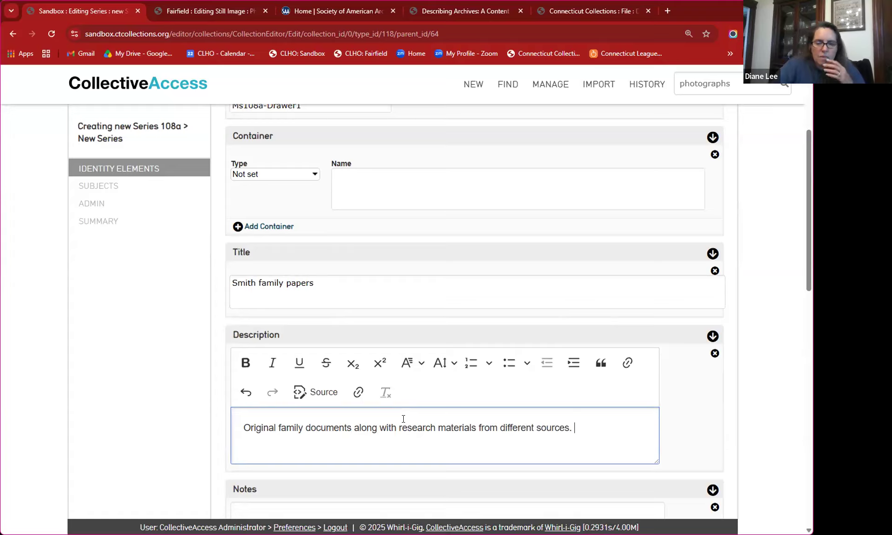
pyautogui.scroll(3, 413, 355)
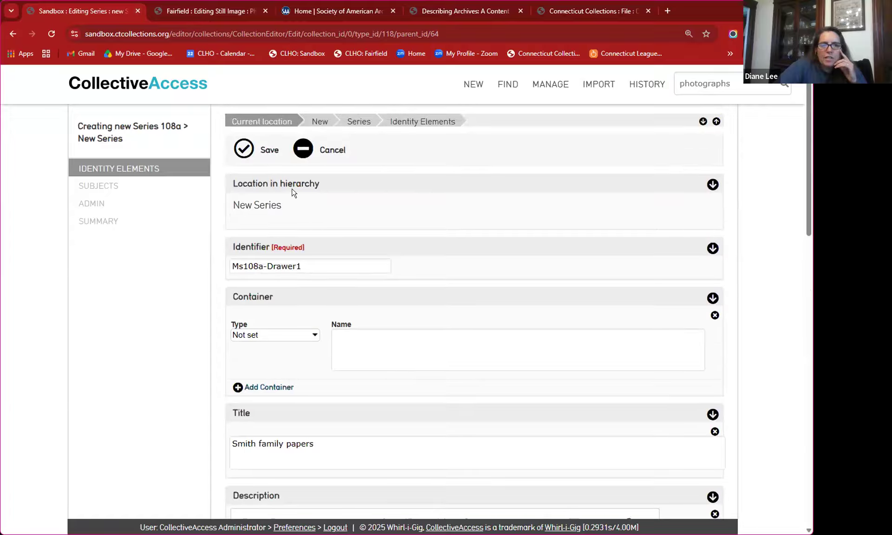
pyautogui.click(243, 154)
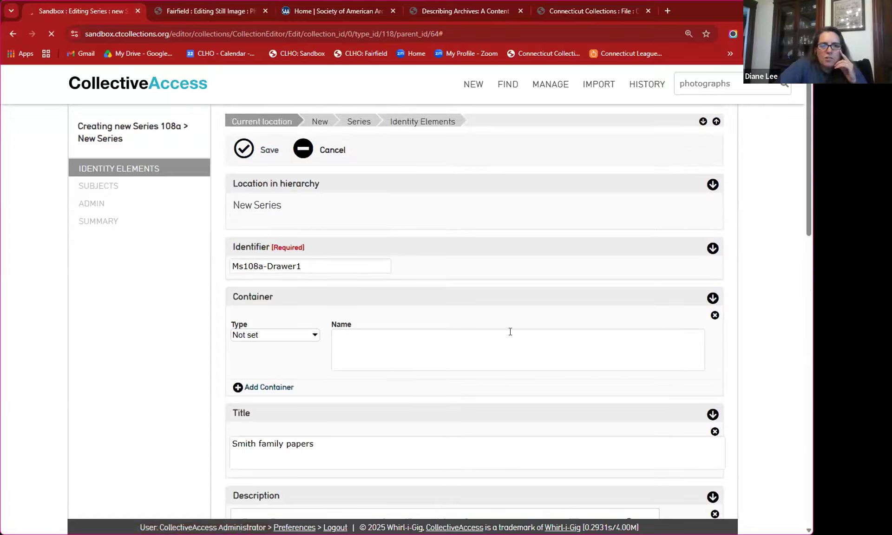
# Review the saved series record from its hierarchy location down to the related storage locations
pyautogui.scroll(-7, 651, 354)
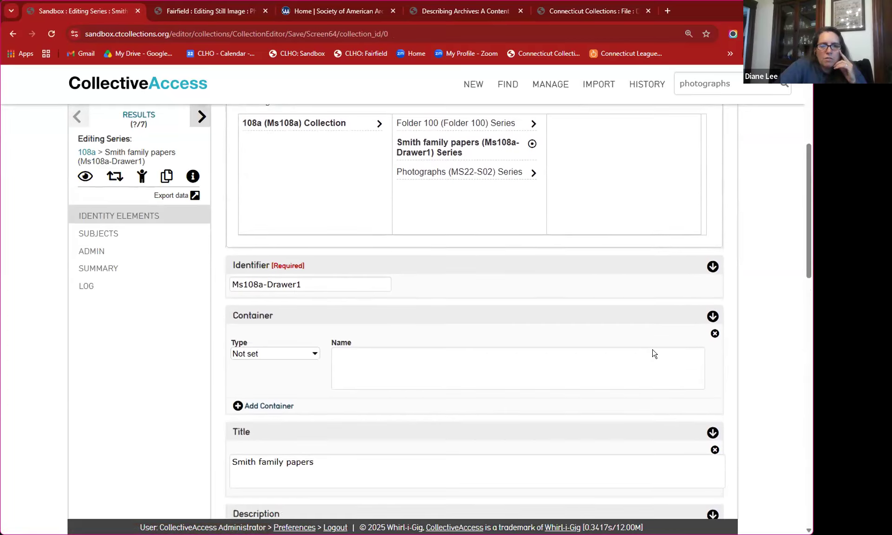
pyautogui.scroll(-10, 652, 354)
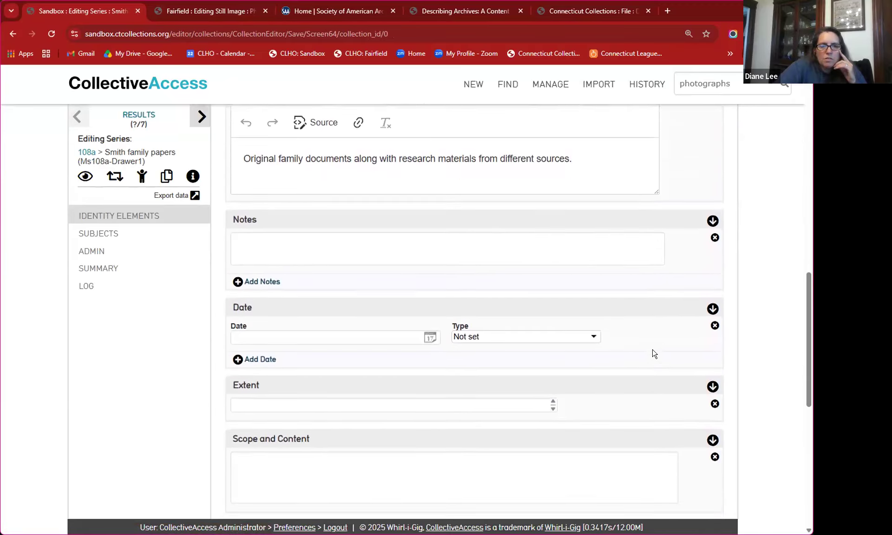
pyautogui.scroll(-6, 653, 354)
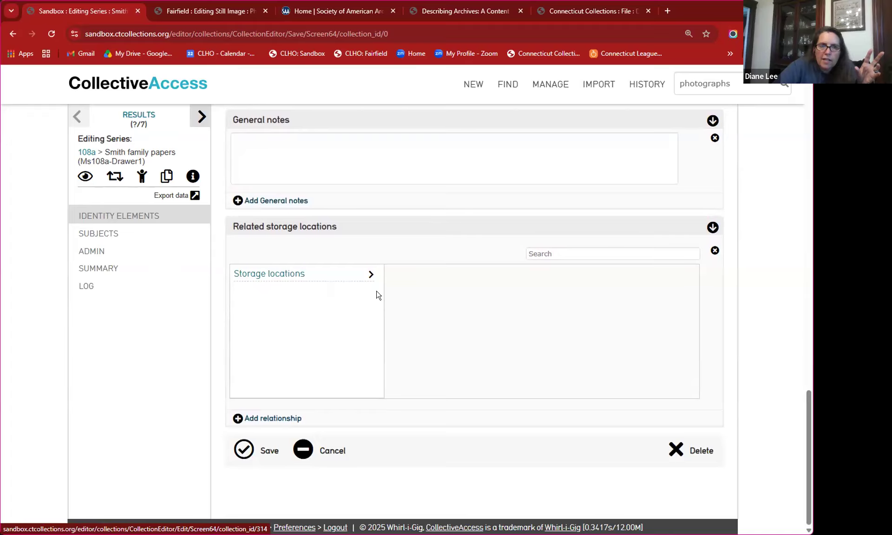
pyautogui.scroll(15, 377, 292)
pyautogui.scroll(3, 367, 285)
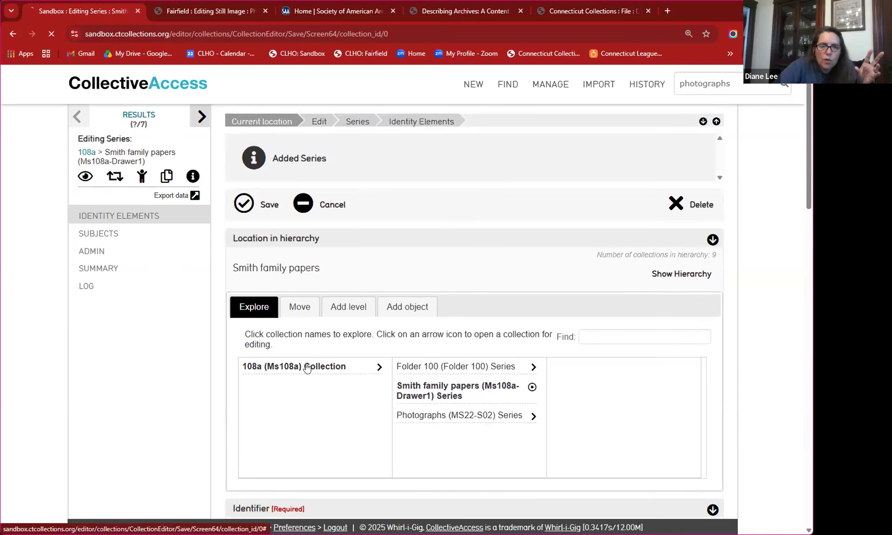
# Open the parent 108a collection and review its Archives Template Quick Entry form, including arrangement, hierarchy, access conditions and preferred citation
pyautogui.click(315, 367)
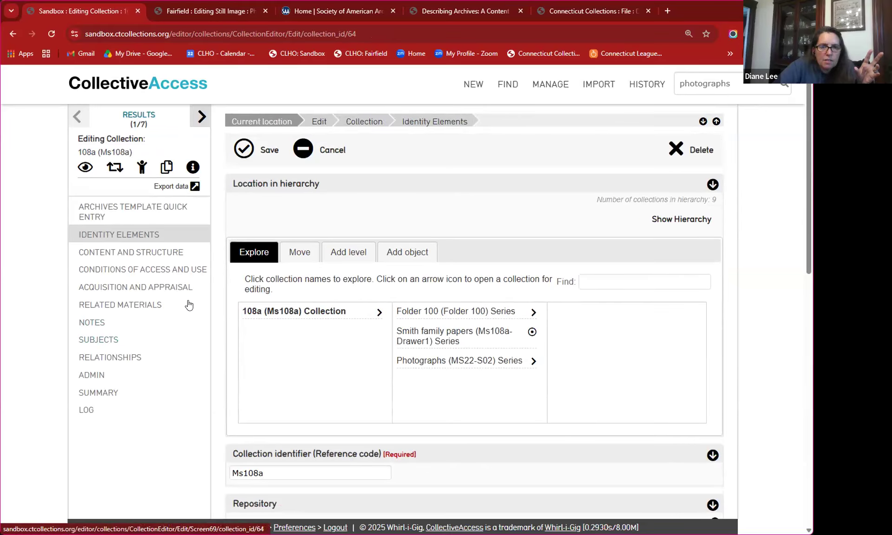
pyautogui.click(129, 212)
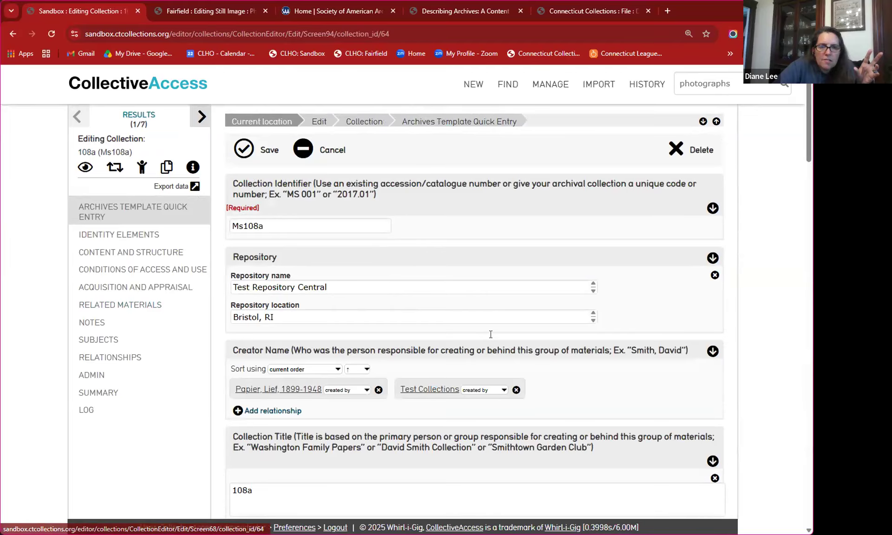
pyautogui.scroll(-9, 492, 336)
pyautogui.scroll(-7, 497, 339)
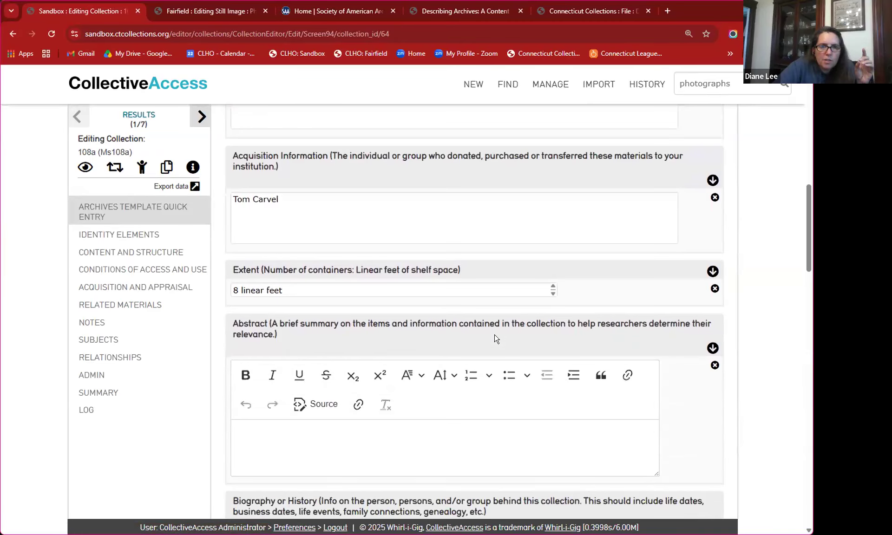
pyautogui.scroll(-7, 496, 339)
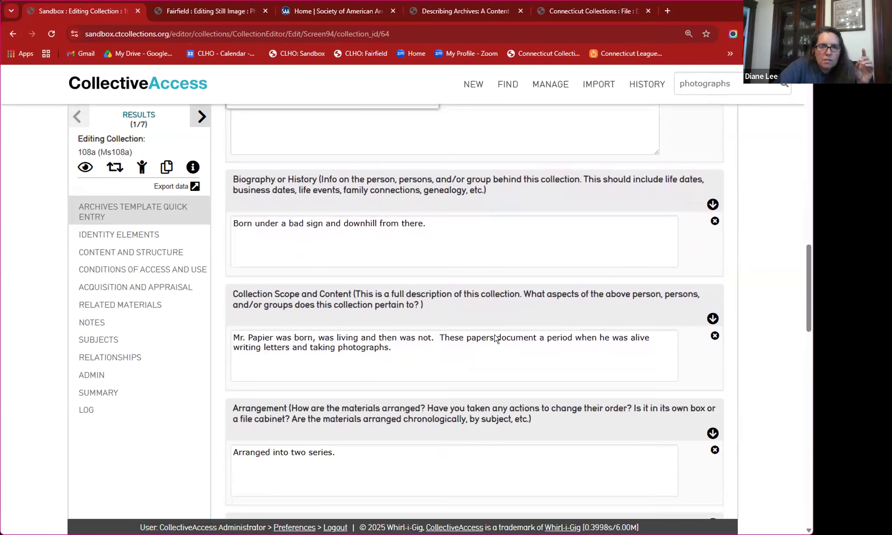
pyautogui.scroll(-7, 497, 339)
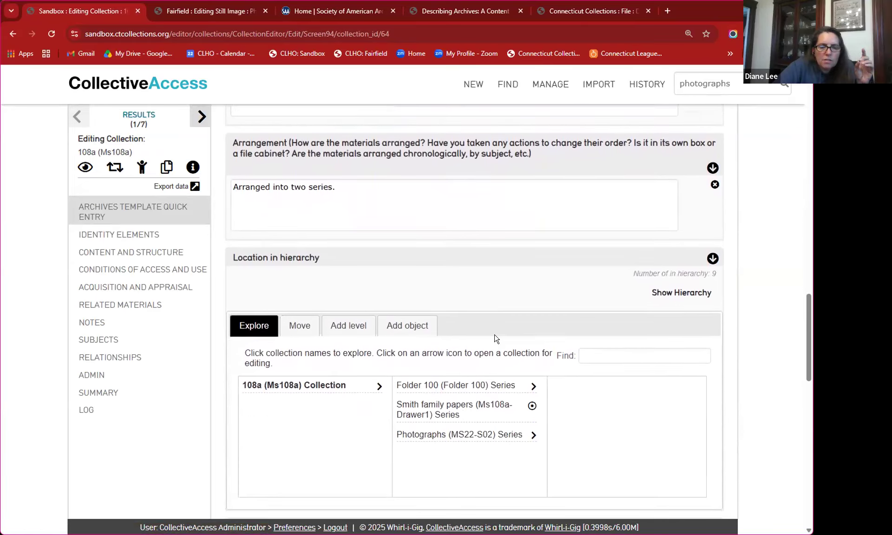
pyautogui.scroll(-4, 497, 339)
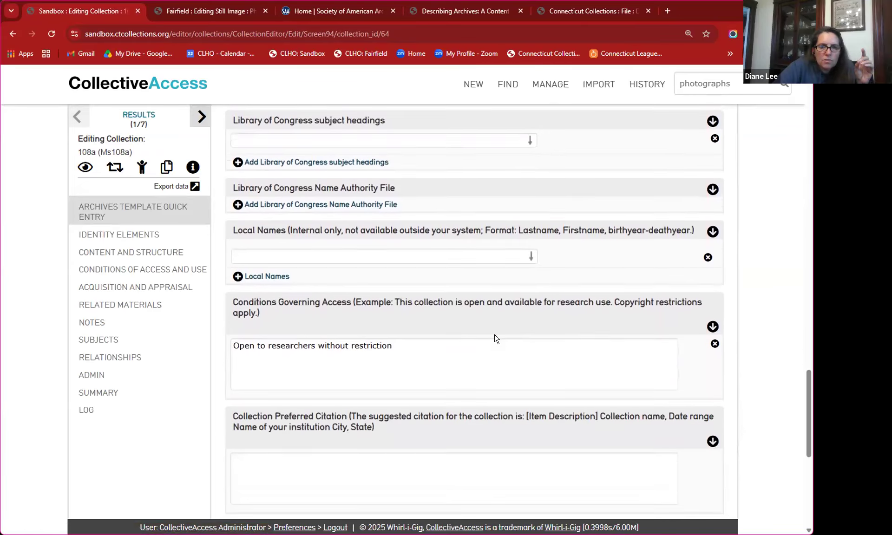
pyautogui.click(435, 270)
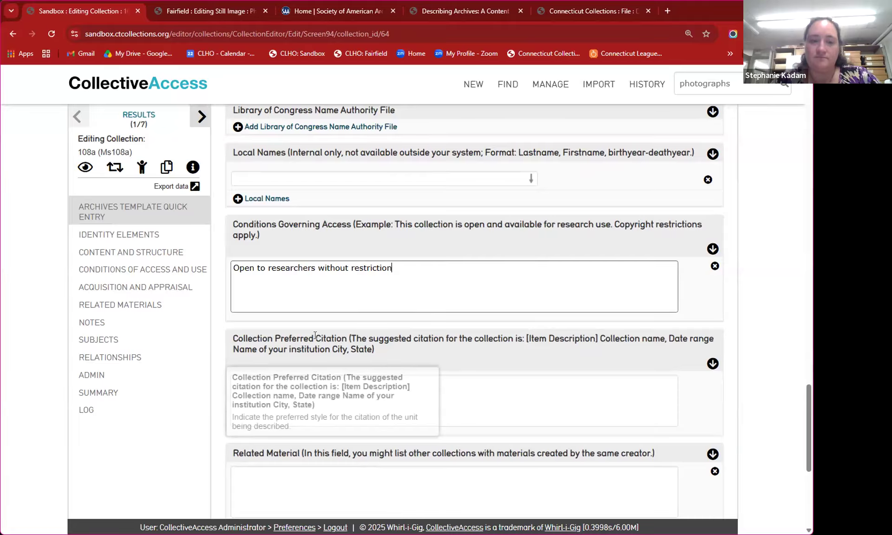
pyautogui.scroll(10, 315, 331)
pyautogui.scroll(4, 315, 331)
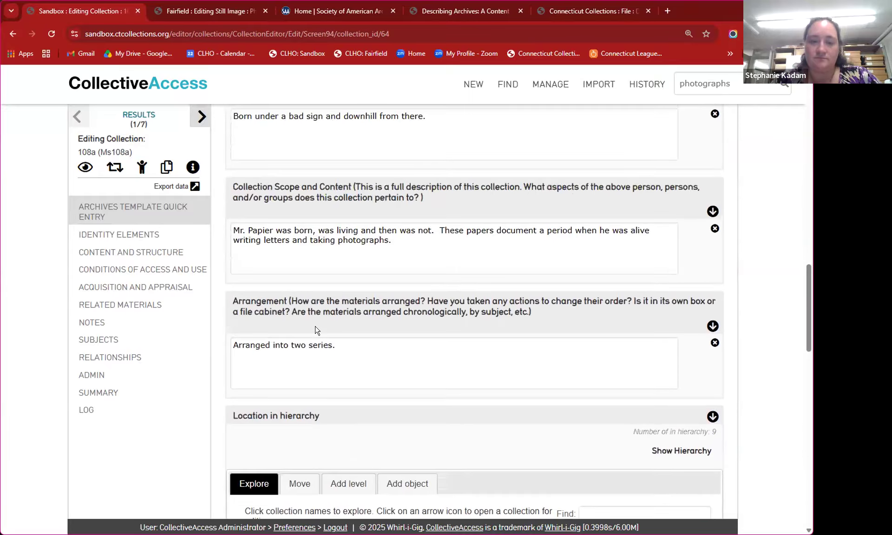
pyautogui.scroll(-5, 271, 309)
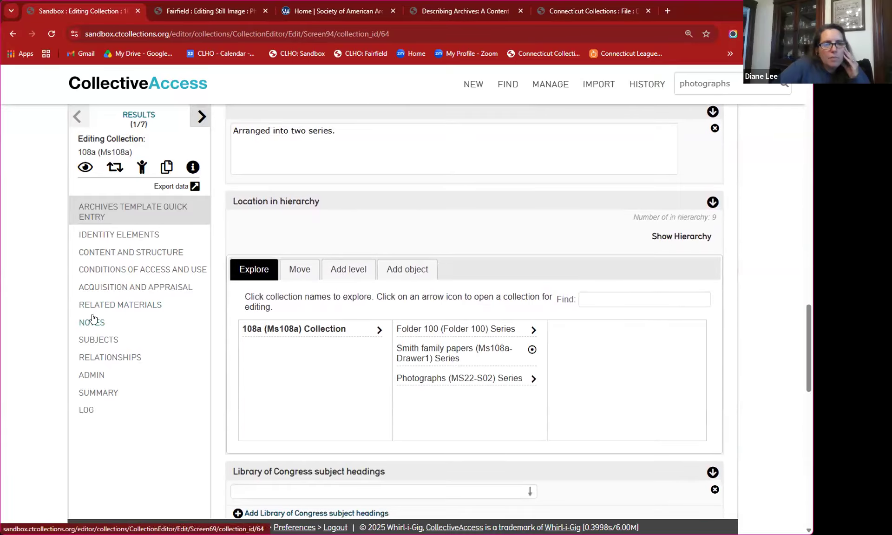
# Examine the 108a collection's general notes, conservation notes, processing information and preferred citation fields
pyautogui.click(92, 322)
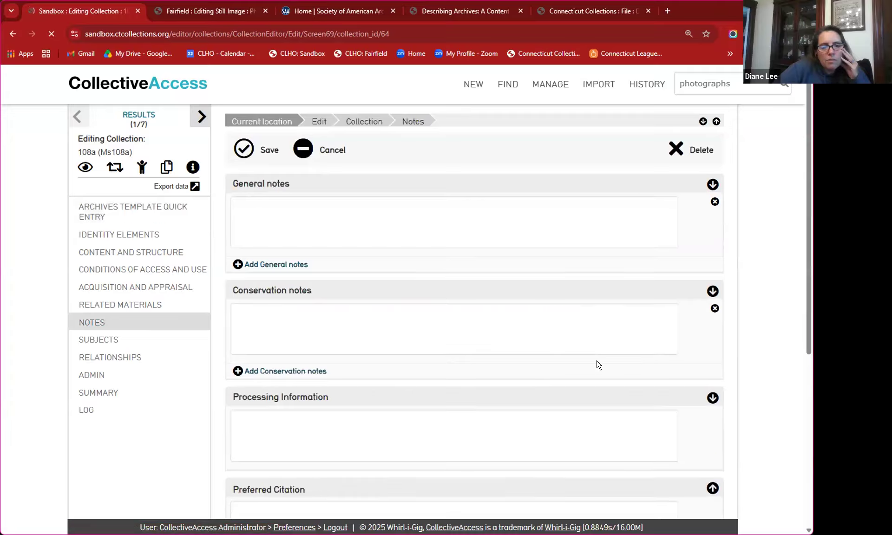
pyautogui.scroll(-2, 602, 349)
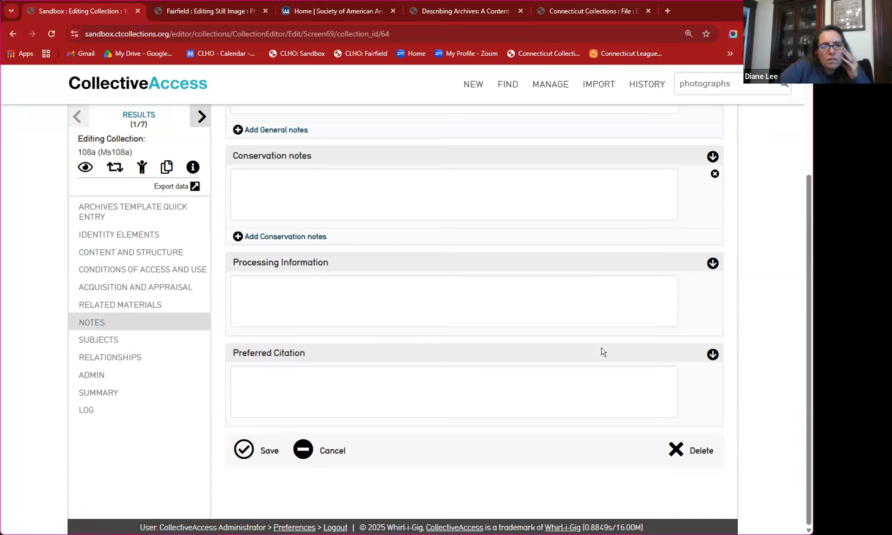
pyautogui.click(564, 375)
pyautogui.click(545, 318)
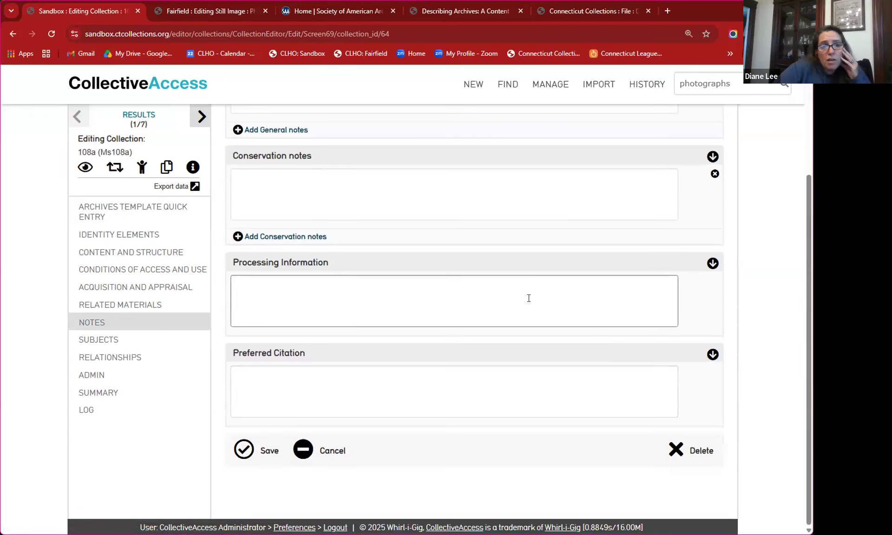
pyautogui.scroll(3, 529, 298)
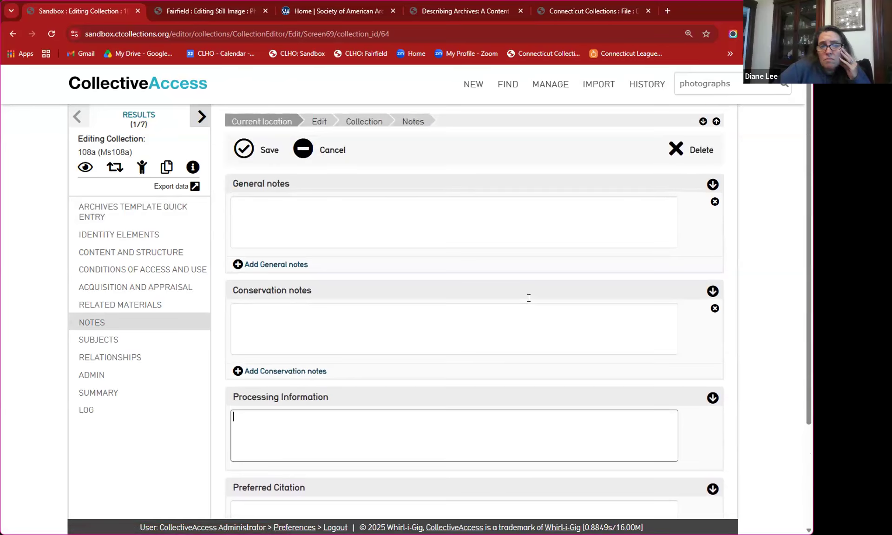
pyautogui.click(395, 221)
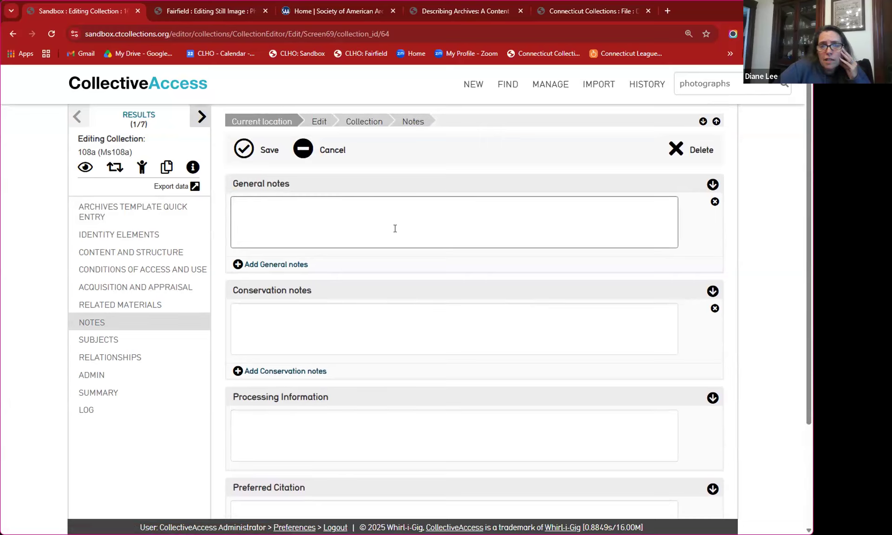
pyautogui.click(407, 314)
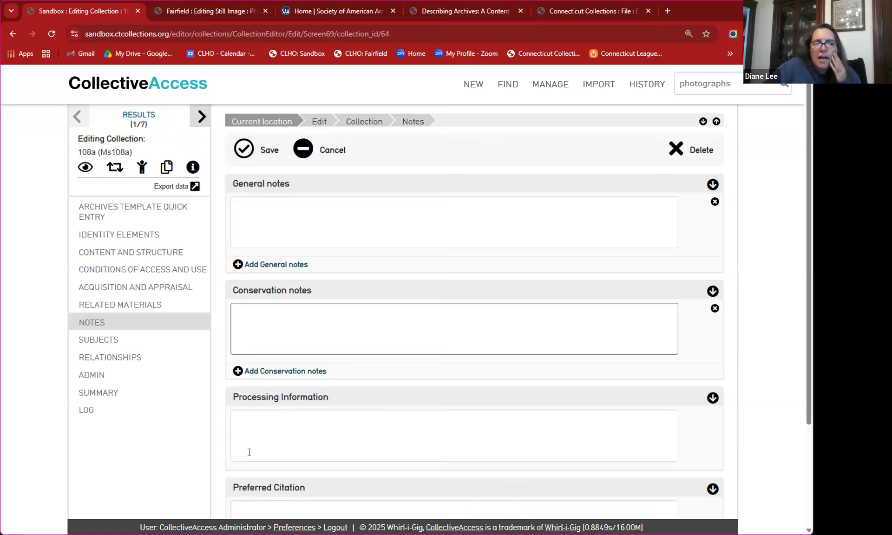
# Examine the 108a collection's acquisition and appraisal fields, from custodial history down to accruals
pyautogui.click(120, 292)
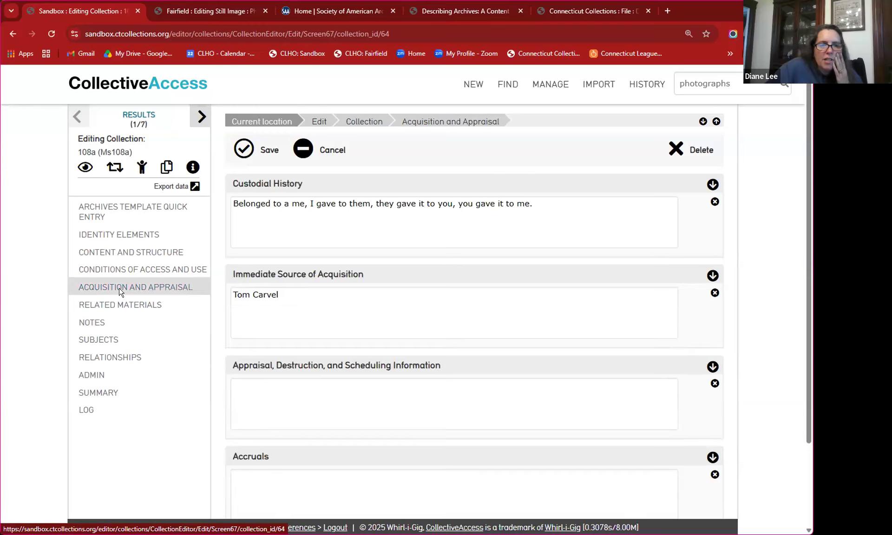
pyautogui.scroll(-3, 342, 404)
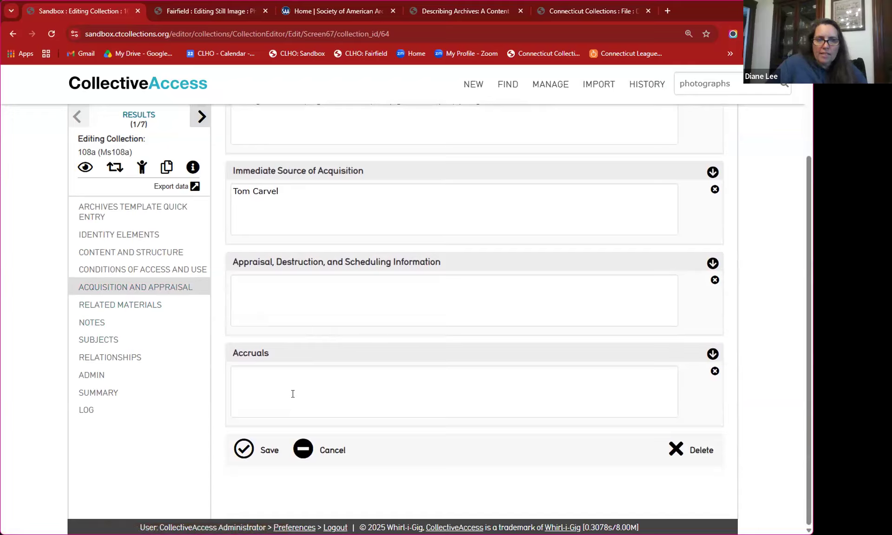
pyautogui.click(254, 376)
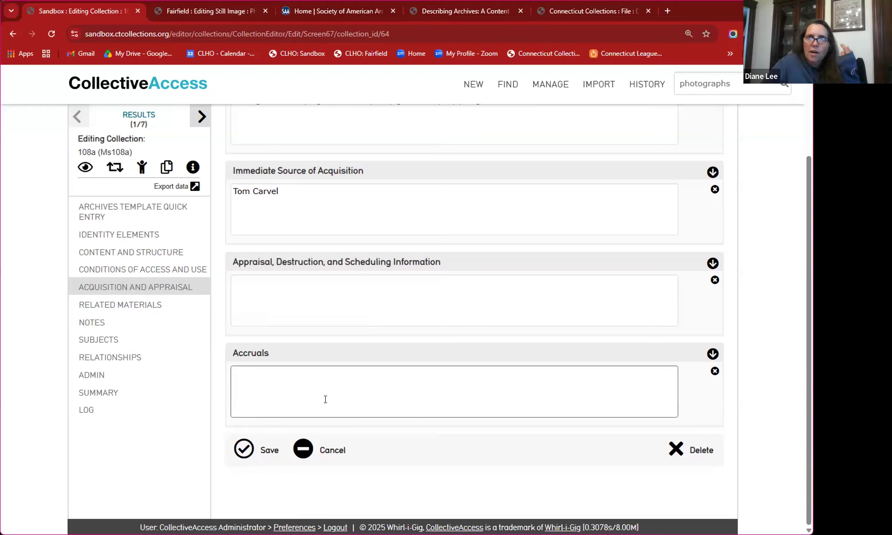
# Open the Smith family papers series from the 108a collection's hierarchy and start a new Physical Object record under it, leaving without saving other changes
pyautogui.click(99, 232)
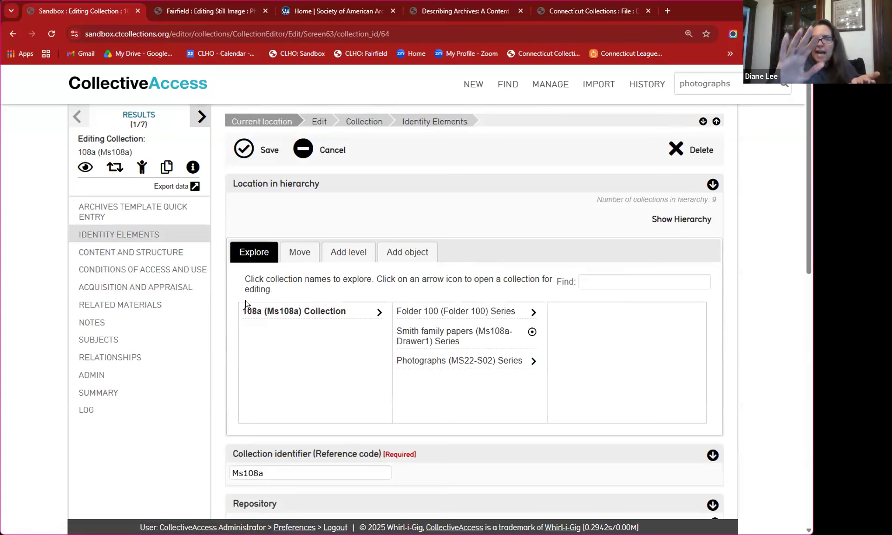
pyautogui.click(456, 336)
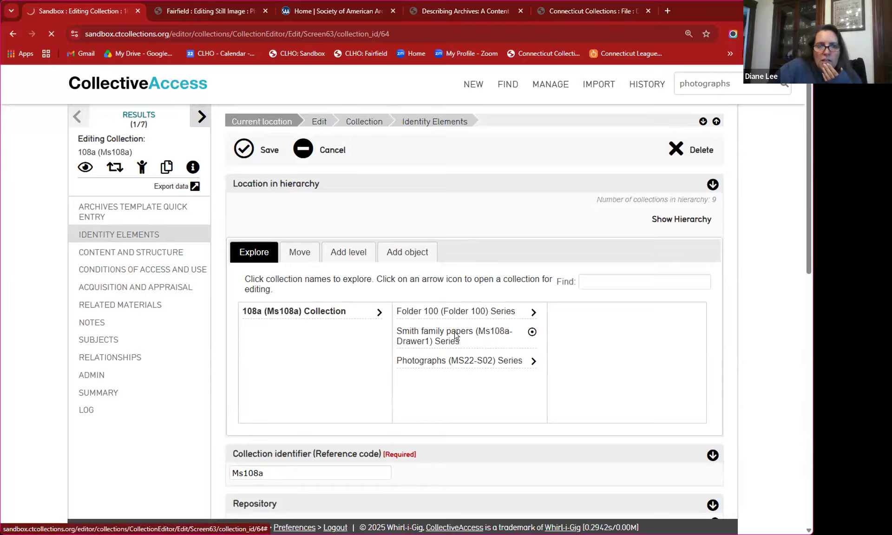
pyautogui.click(407, 253)
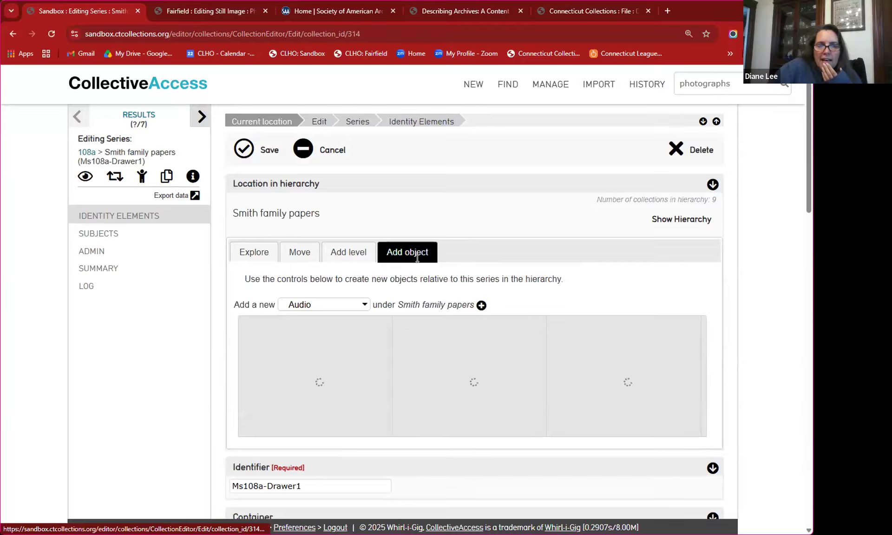
pyautogui.click(331, 301)
pyautogui.click(321, 371)
pyautogui.click(481, 304)
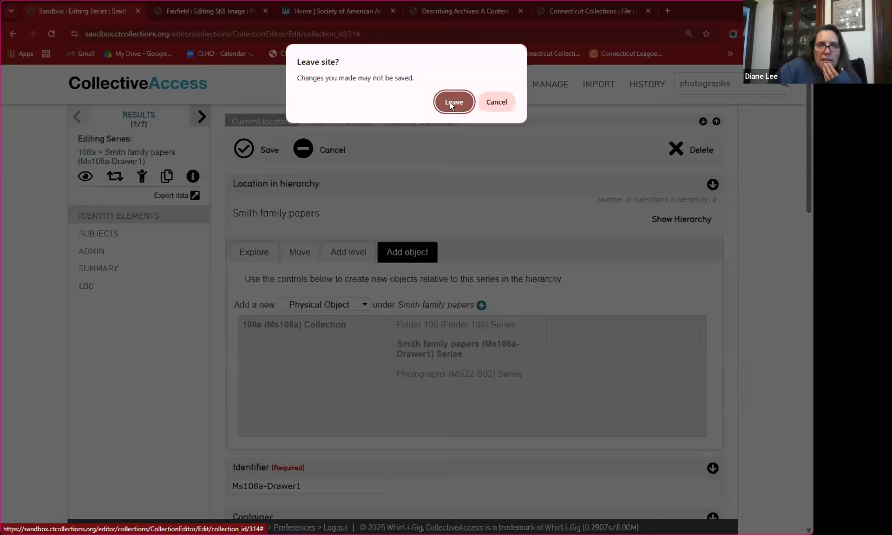
pyautogui.click(450, 102)
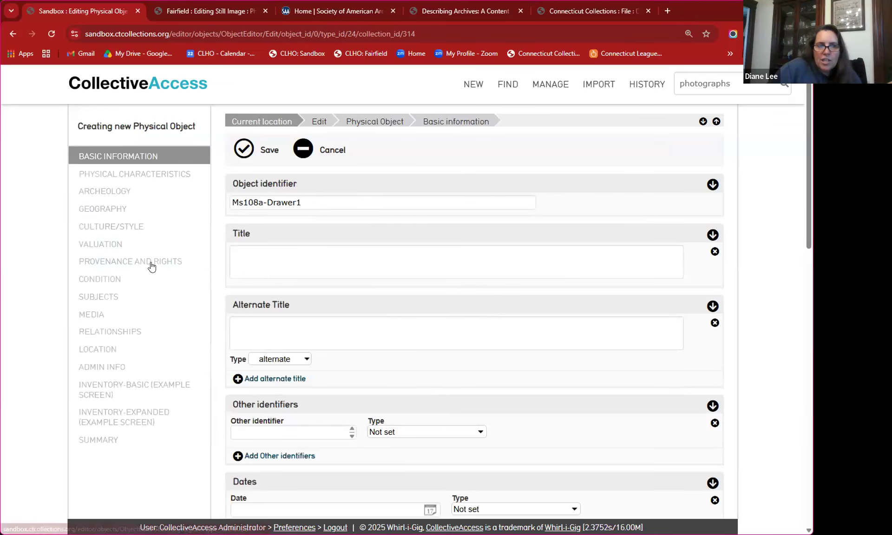
# Look over the new physical object's basic information fields and save the record with identifier Ms108a-Drawer1 and no title
pyautogui.click(310, 257)
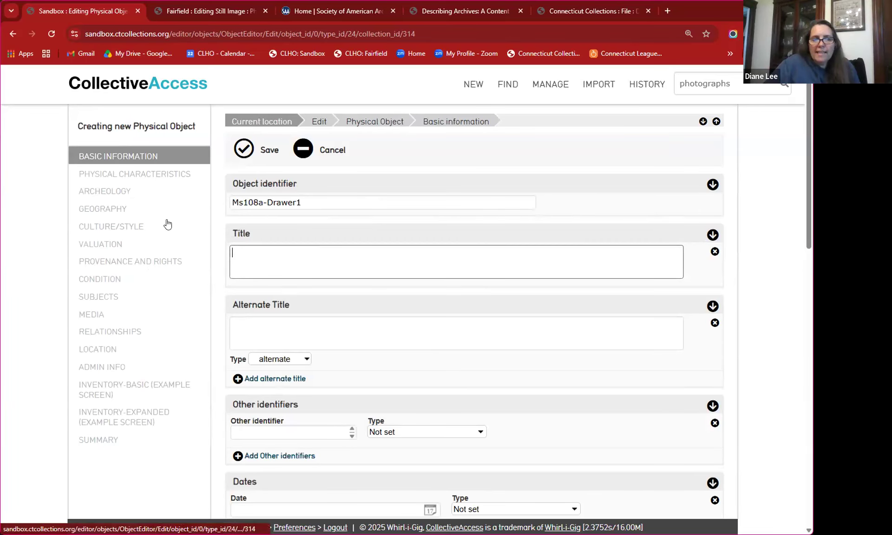
pyautogui.scroll(-2, 143, 319)
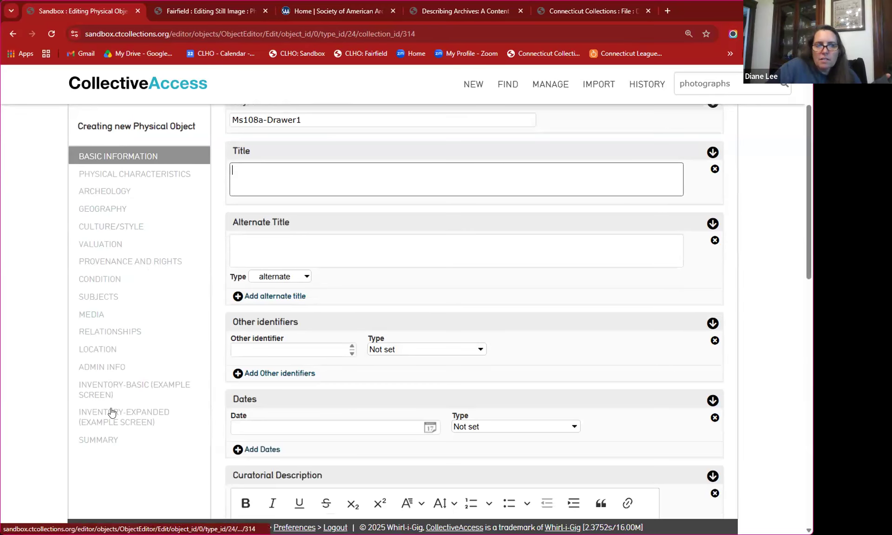
pyautogui.scroll(-1, 102, 367)
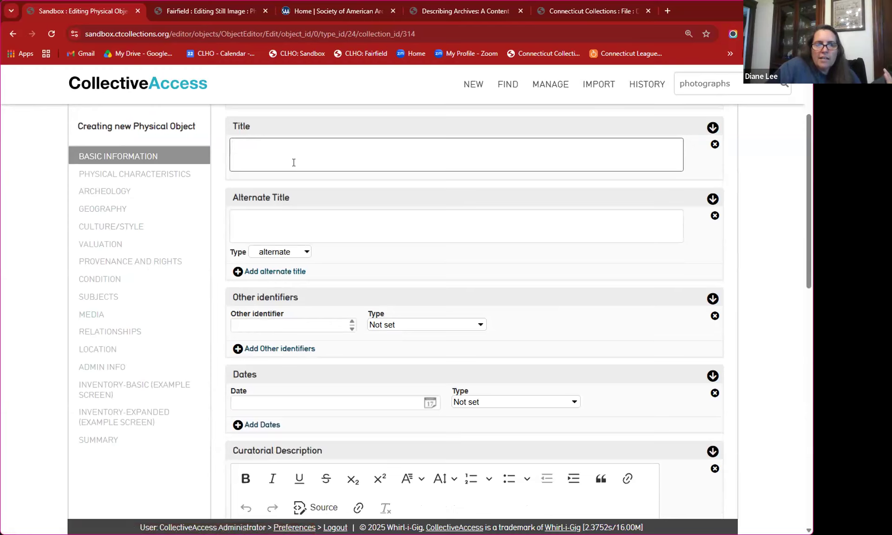
pyautogui.scroll(3, 293, 161)
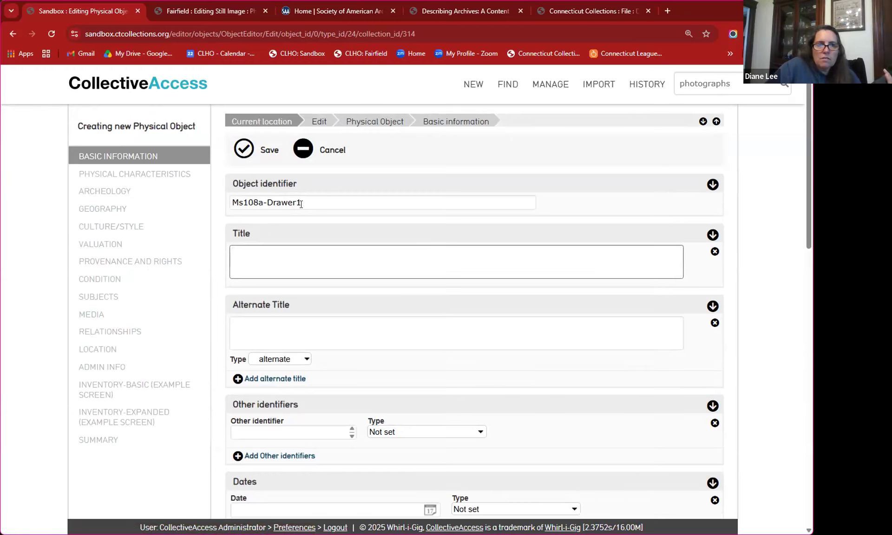
pyautogui.click(245, 158)
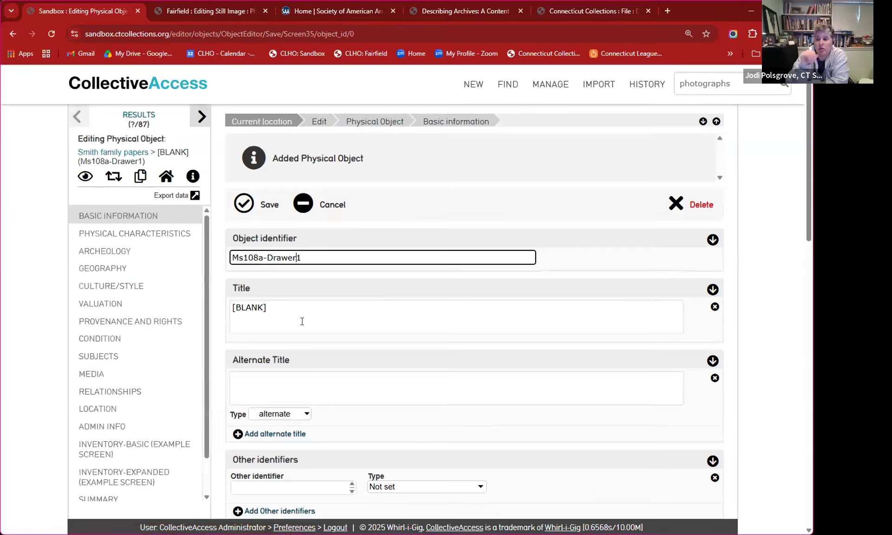
# Replace the physical object's placeholder title with "Fan Chart" and save the record
pyautogui.click(302, 317)
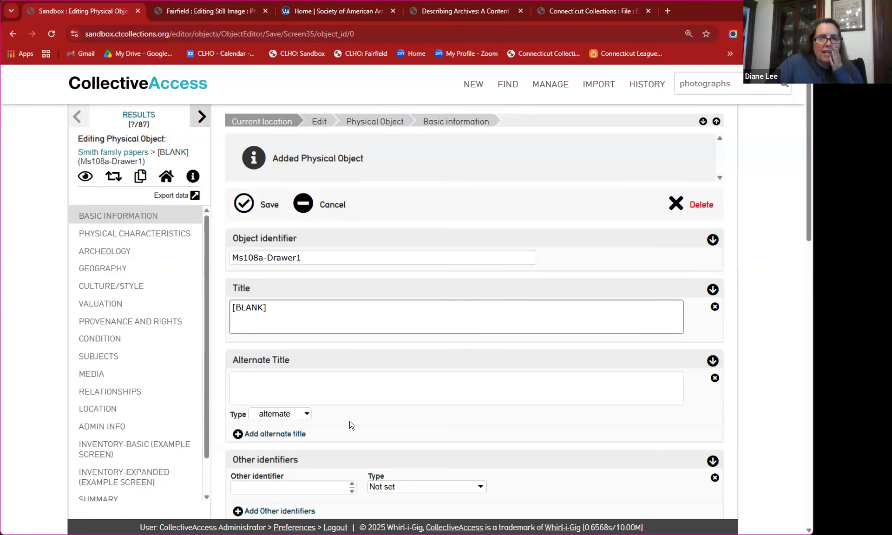
pyautogui.moveTo(267, 317); pyautogui.dragTo(222, 314)
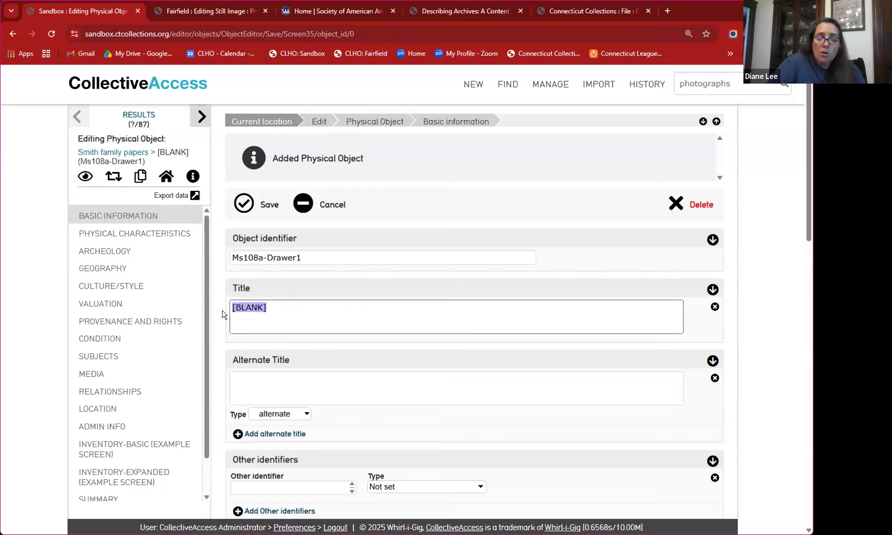
pyautogui.write('Fan Chart')
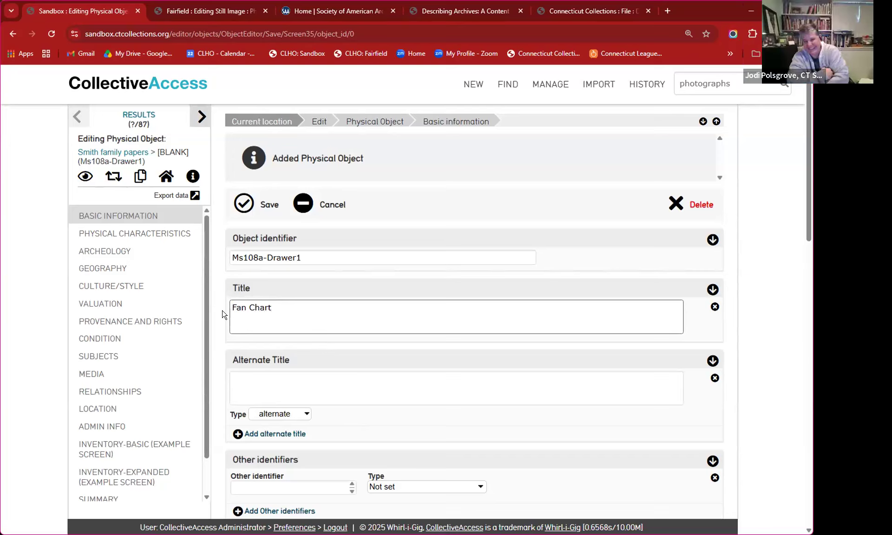
pyautogui.click(247, 206)
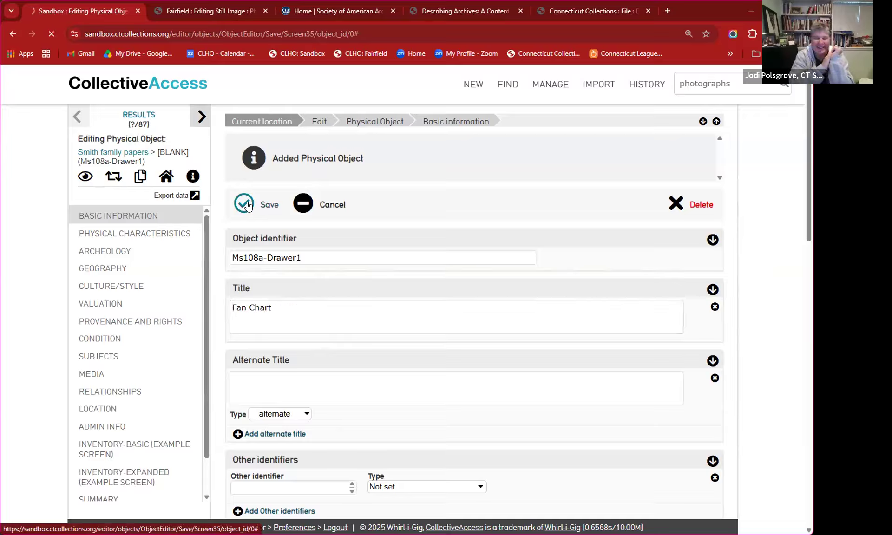
pyautogui.click(302, 305)
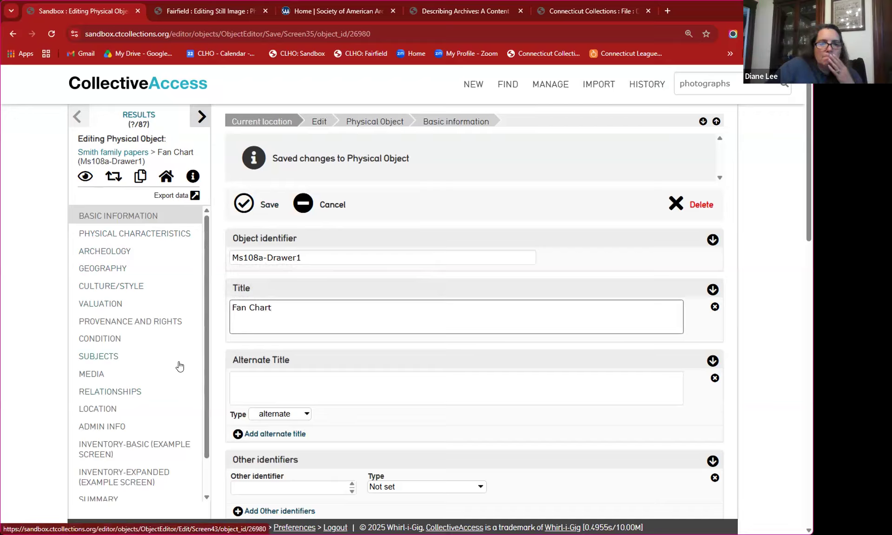
# Check the Fan Chart's related collections and display its place in the hierarchy on the Location screen
pyautogui.click(112, 394)
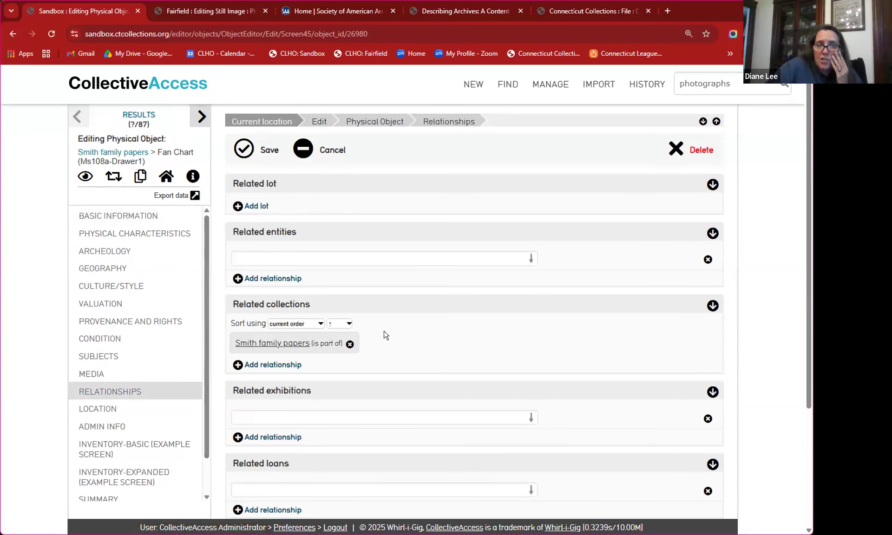
pyautogui.click(98, 410)
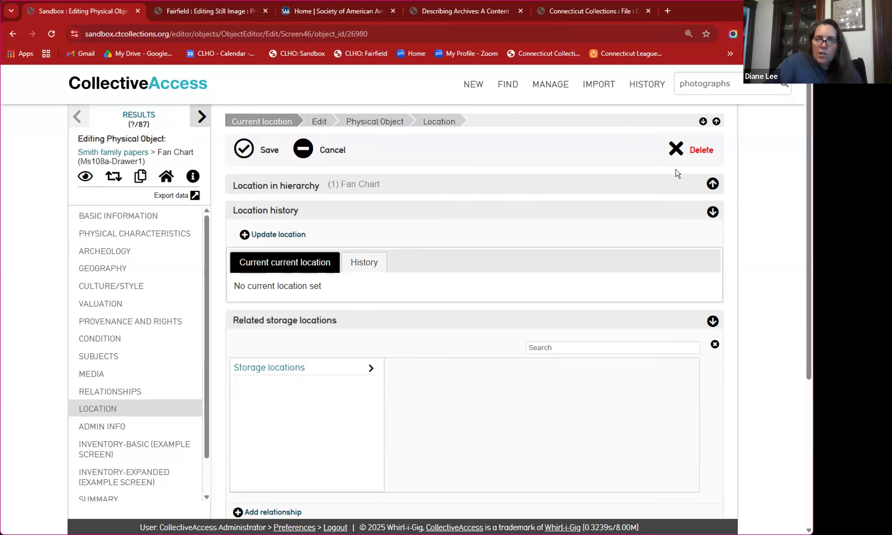
pyautogui.click(713, 185)
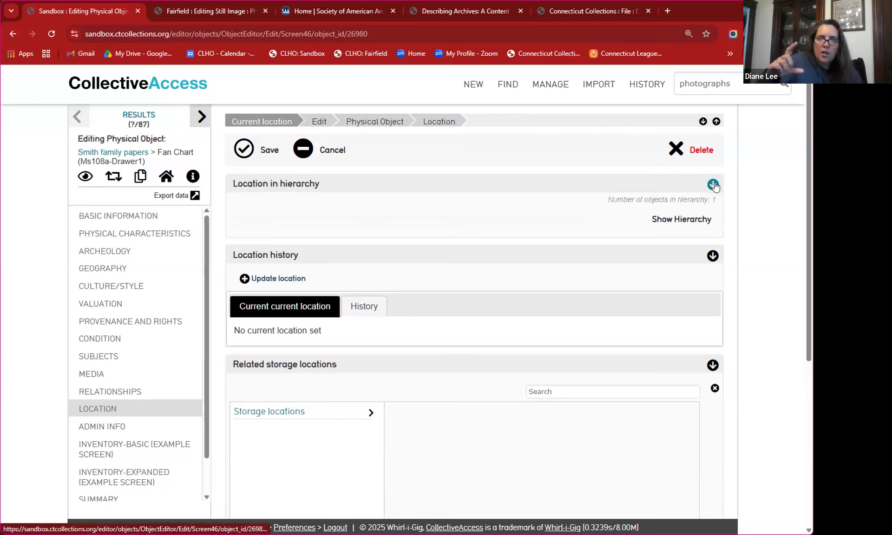
pyautogui.click(693, 220)
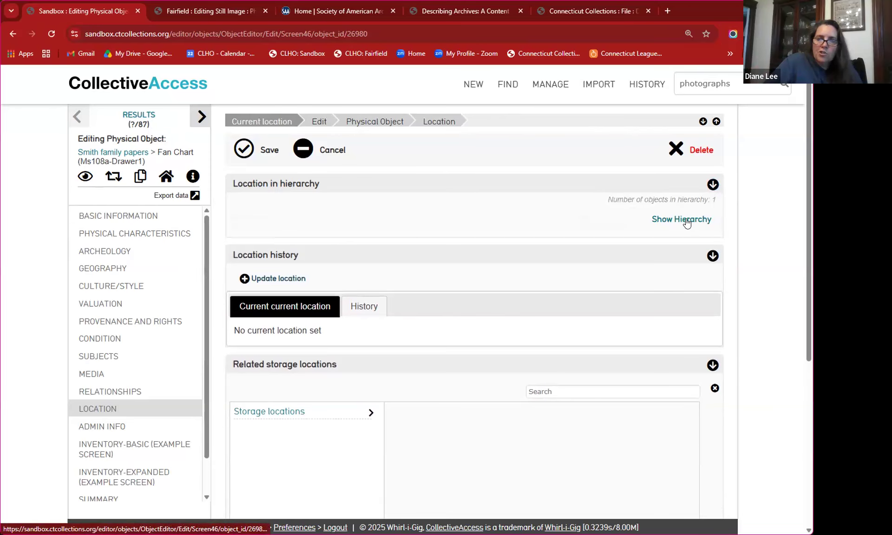
pyautogui.click(687, 221)
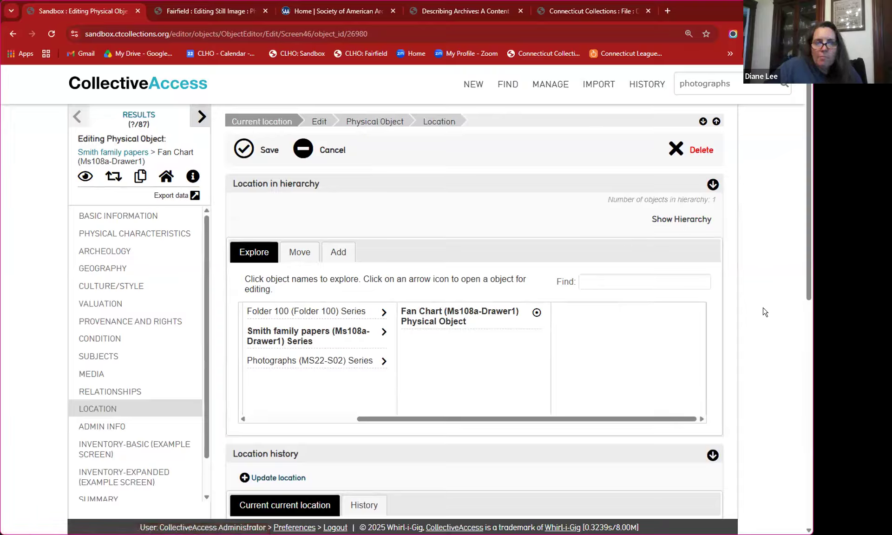
# Collapse and reopen the Fan Chart's hierarchy section, viewing the levels from the 108a collection down to the object
pyautogui.click(713, 185)
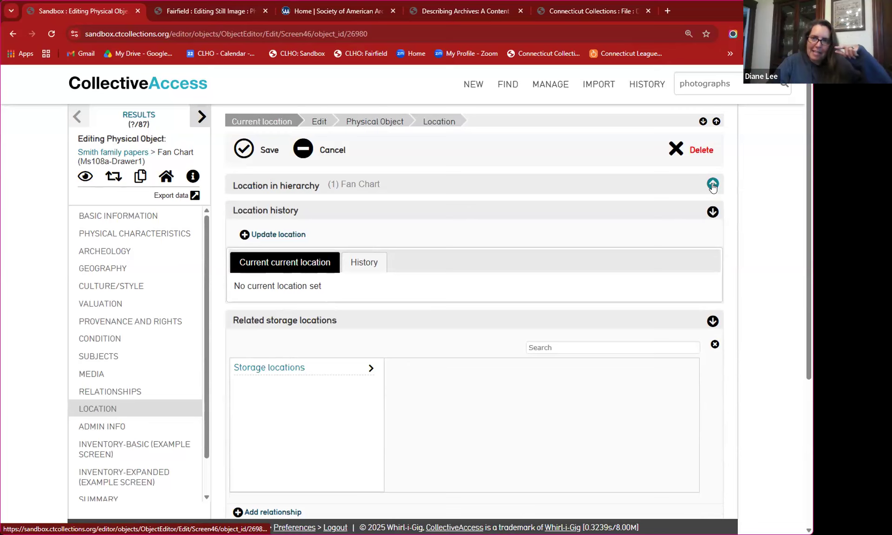
pyautogui.click(714, 185)
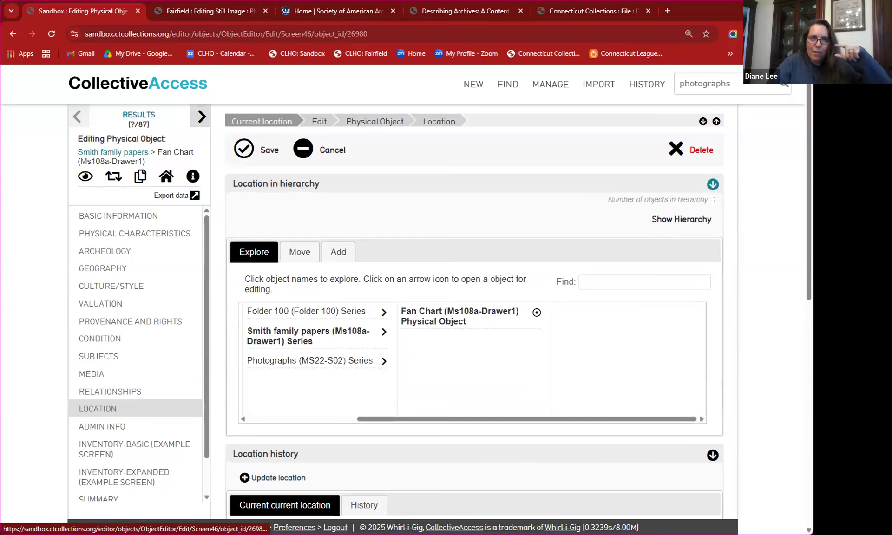
pyautogui.click(690, 217)
pyautogui.click(690, 218)
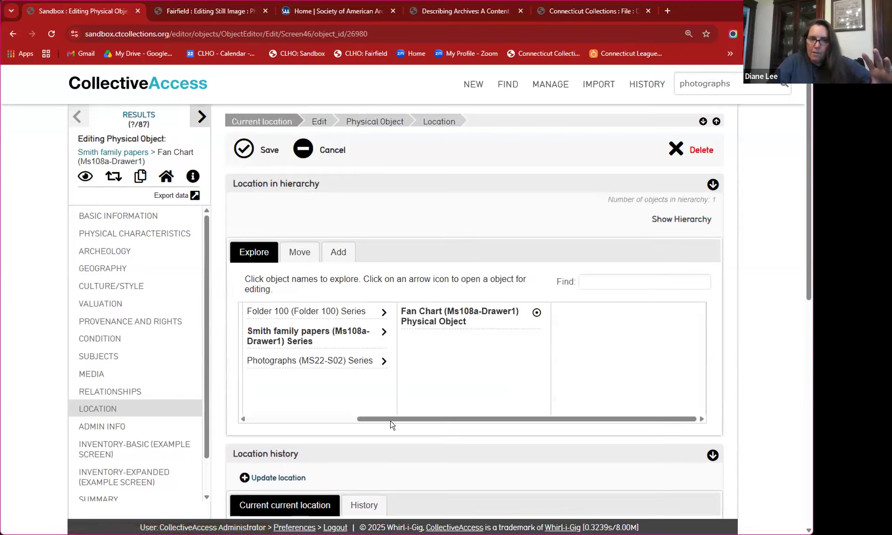
pyautogui.moveTo(293, 412); pyautogui.dragTo(261, 406)
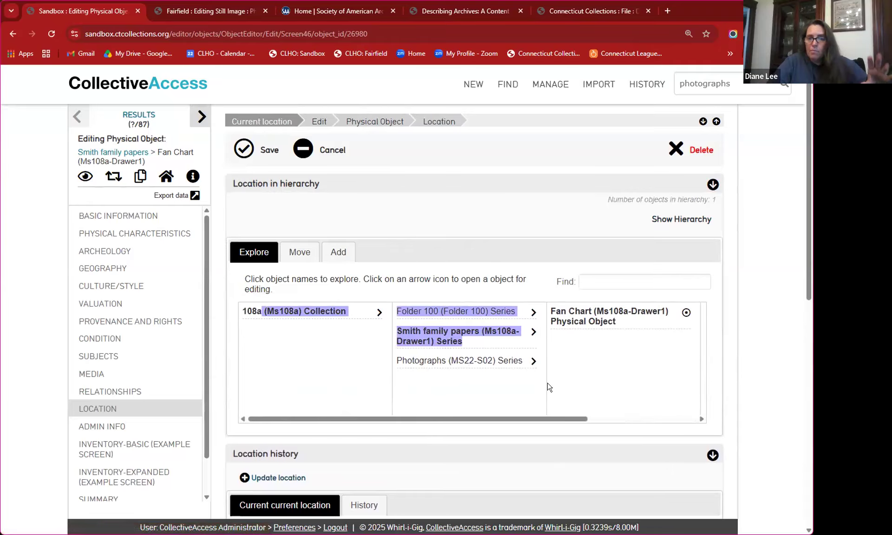
pyautogui.click(583, 381)
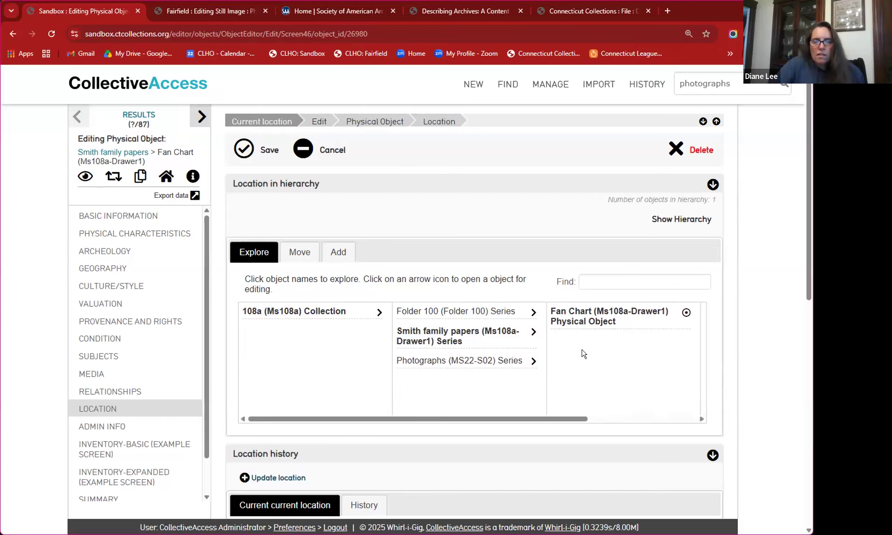
# Examine the Fan Chart's location history, related storage locations, location notes and inventory fields
pyautogui.scroll(-3, 772, 396)
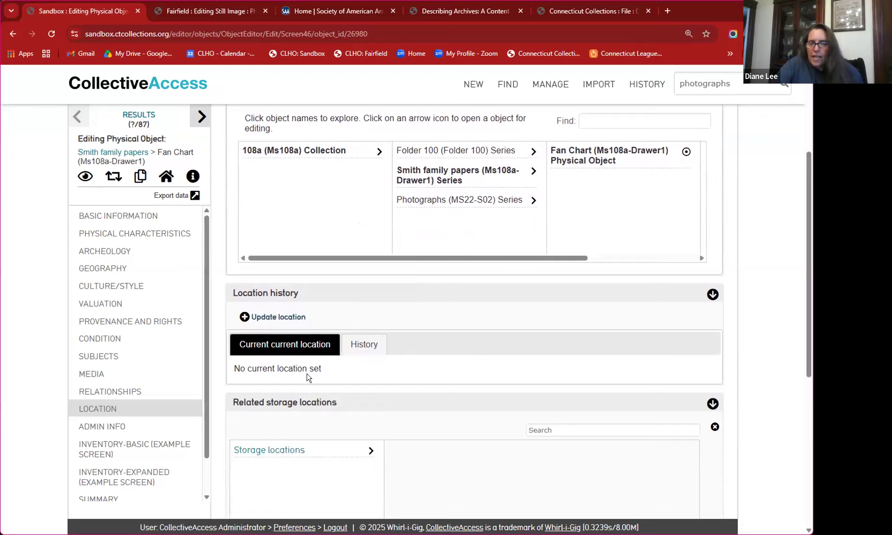
pyautogui.scroll(-1, 516, 402)
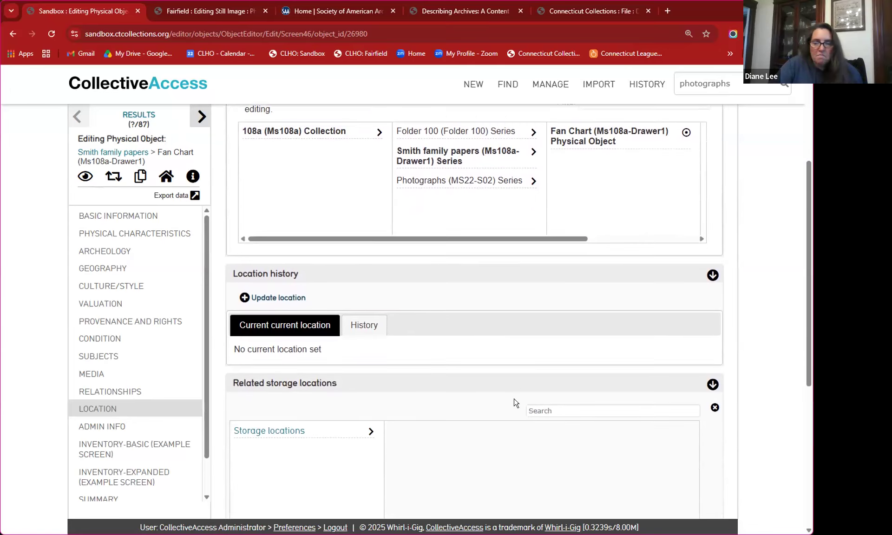
pyautogui.scroll(-4, 516, 403)
pyautogui.scroll(5, 516, 403)
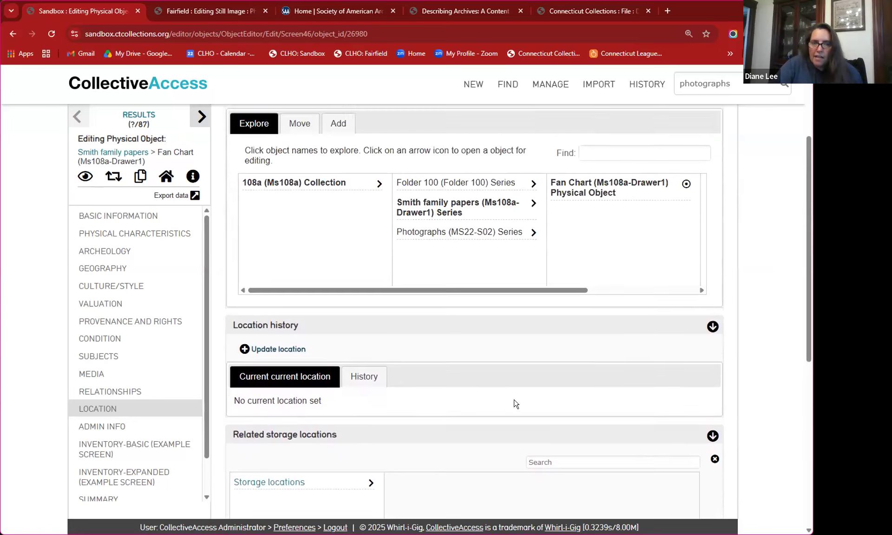
pyautogui.scroll(3, 516, 404)
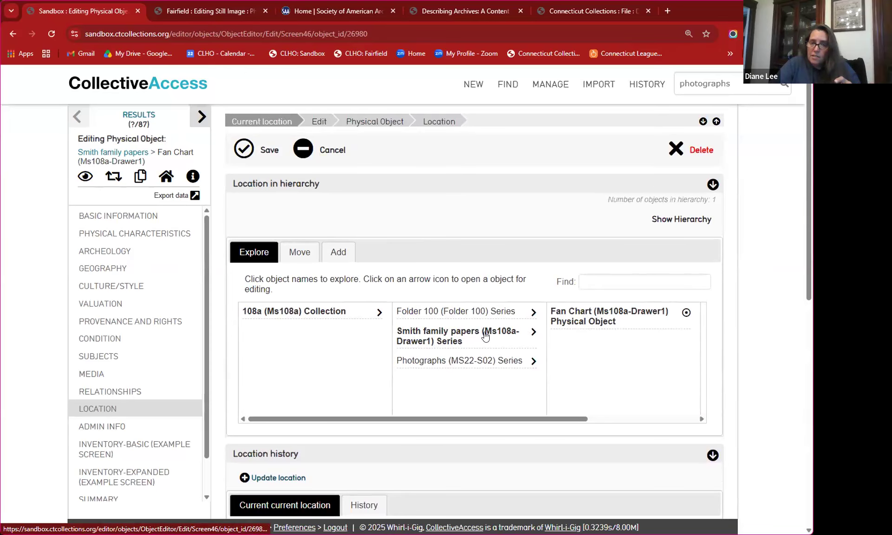
pyautogui.scroll(-8, 416, 366)
pyautogui.scroll(-2, 377, 386)
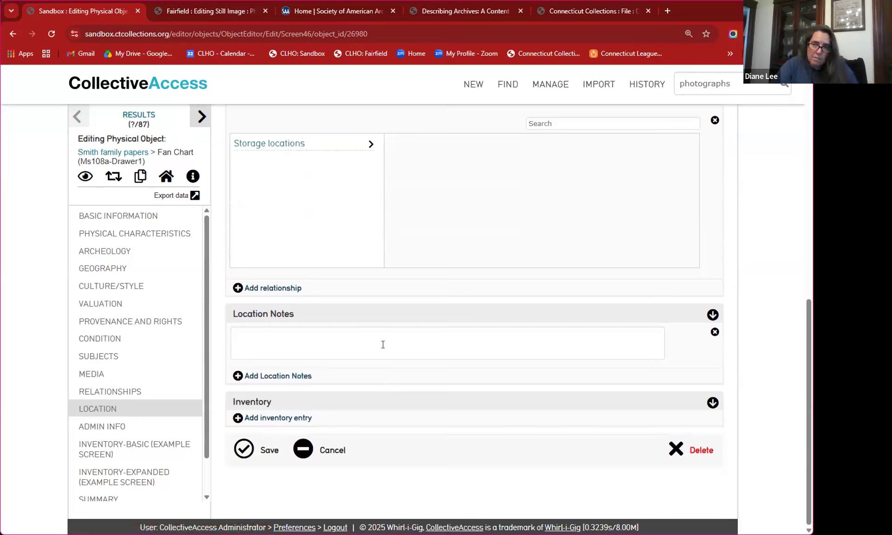
pyautogui.click(383, 340)
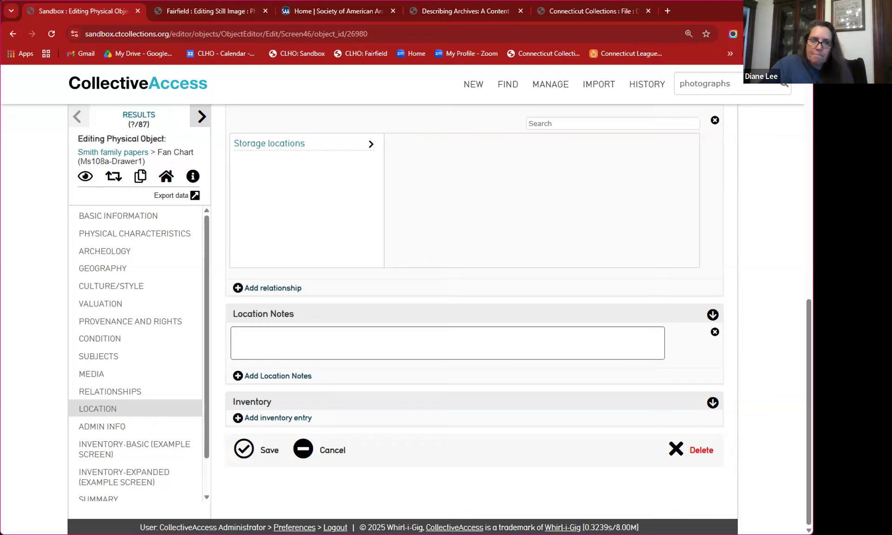
pyautogui.scroll(10, 390, 342)
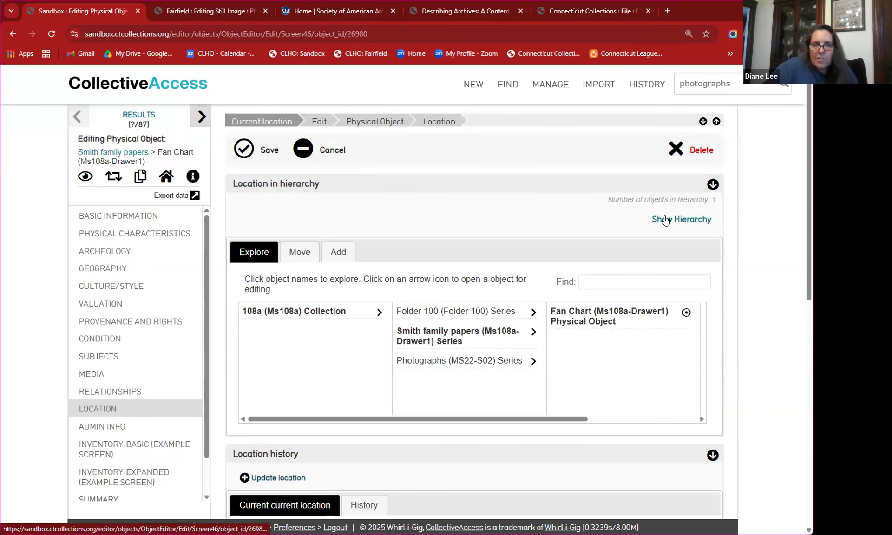
# Open the Smith family papers series from the Fan Chart's related collections and view its hierarchy
pyautogui.click(119, 393)
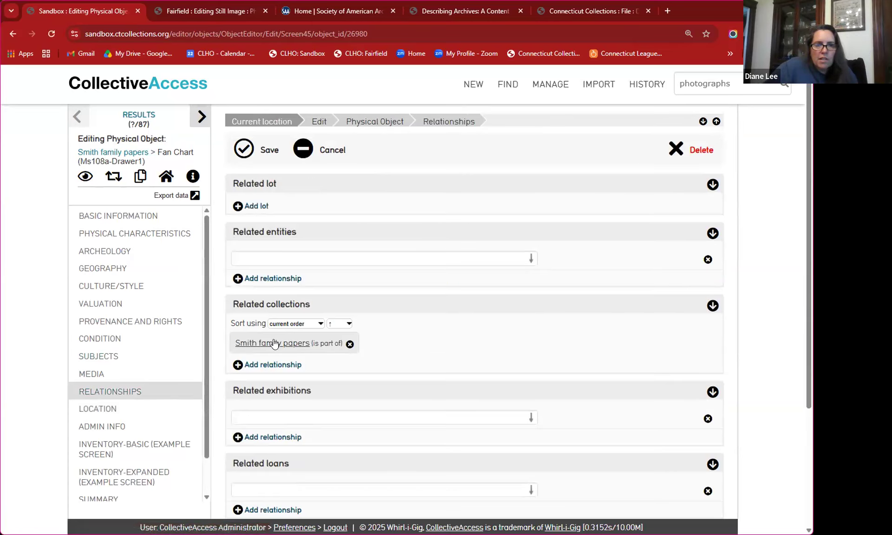
pyautogui.click(274, 344)
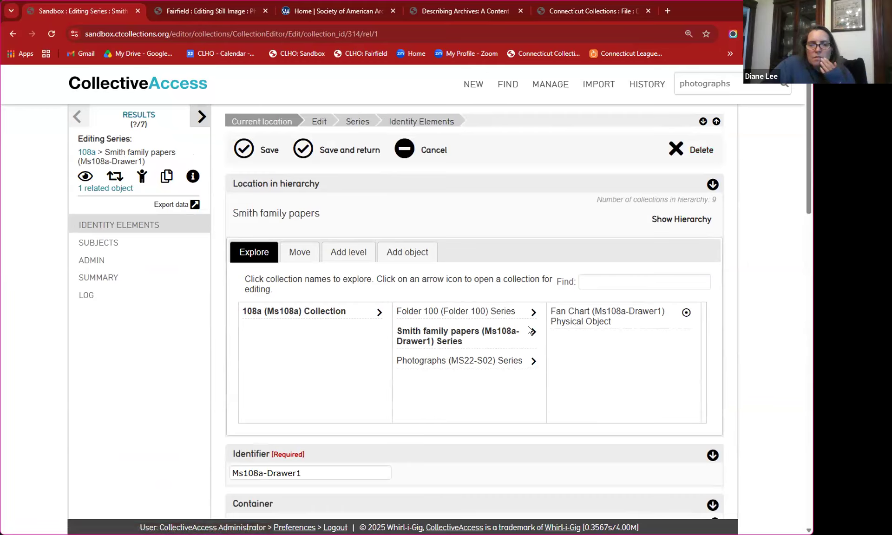
pyautogui.click(469, 332)
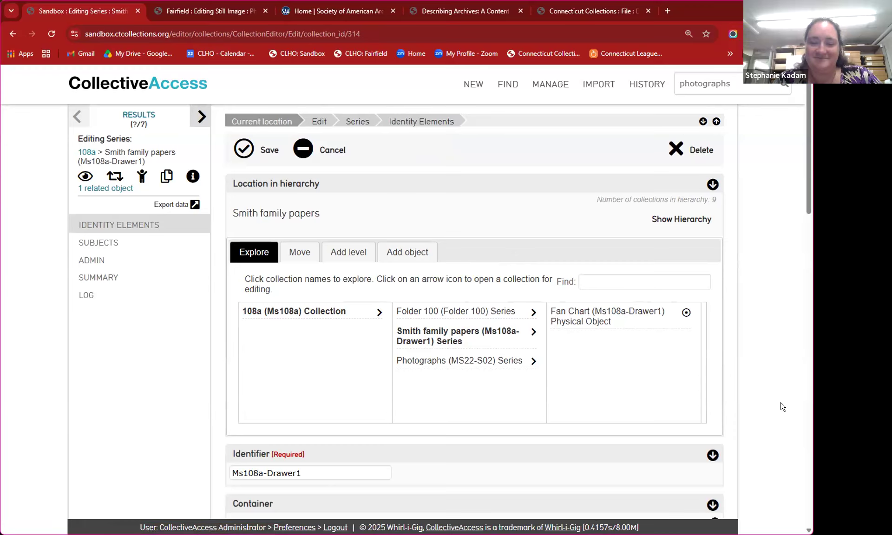
# Add a container of type Box named "Box 1" to the Smith family papers series
pyautogui.scroll(-1, 782, 407)
pyautogui.scroll(-1, 782, 407)
pyautogui.scroll(1, 782, 407)
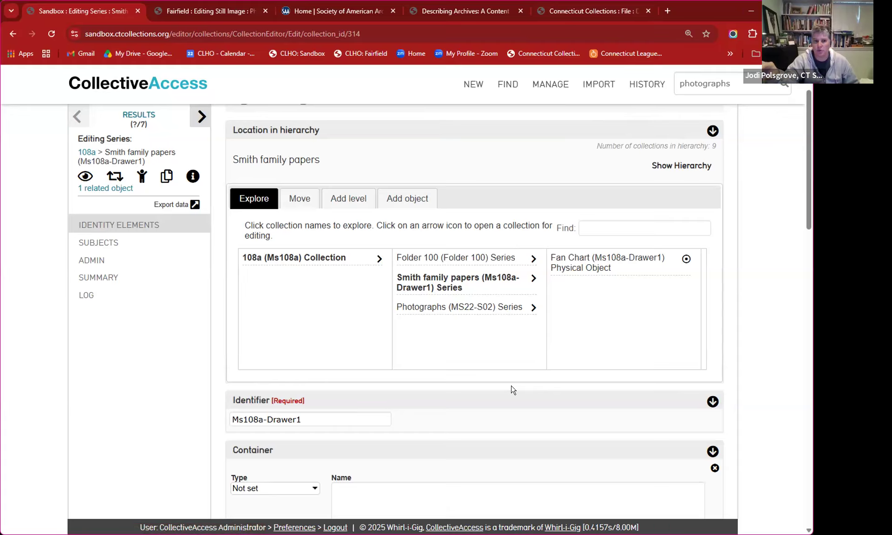
pyautogui.scroll(-2, 513, 390)
pyautogui.scroll(-2, 513, 389)
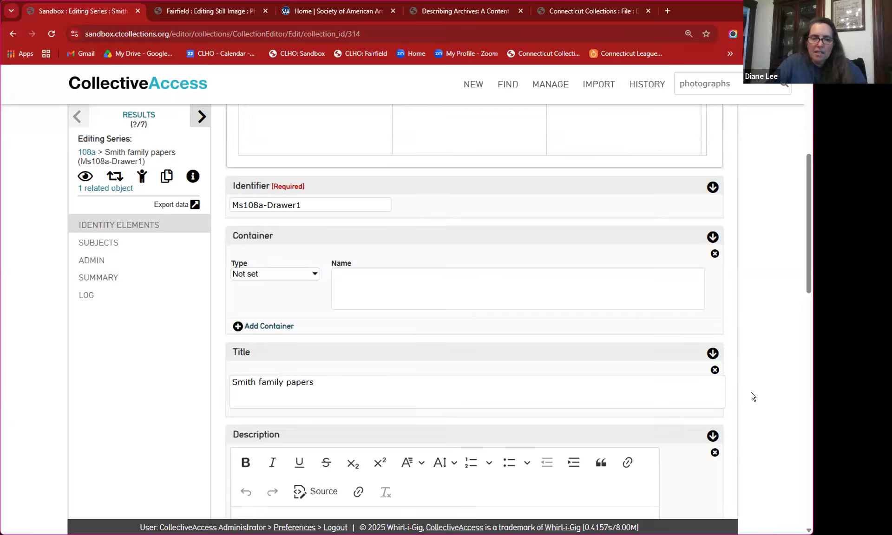
pyautogui.click(285, 278)
pyautogui.click(281, 301)
pyautogui.click(356, 305)
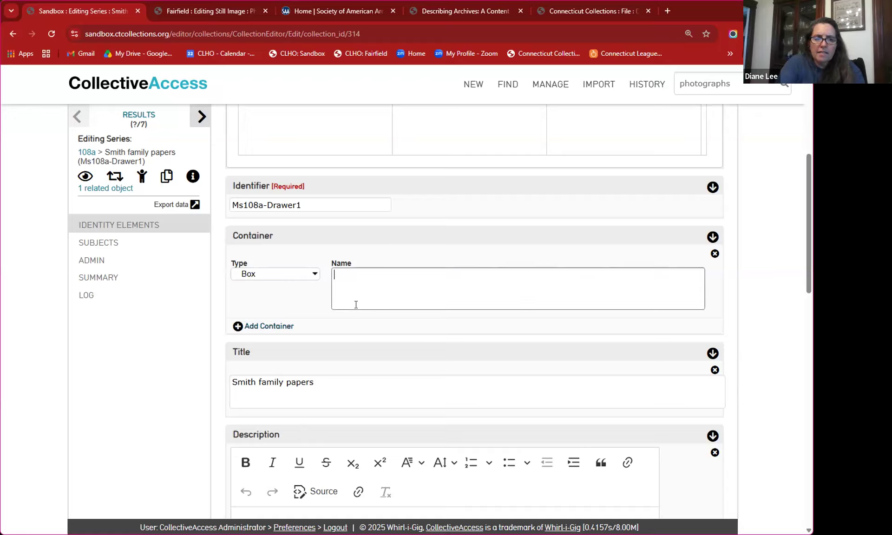
pyautogui.write('Box 1')
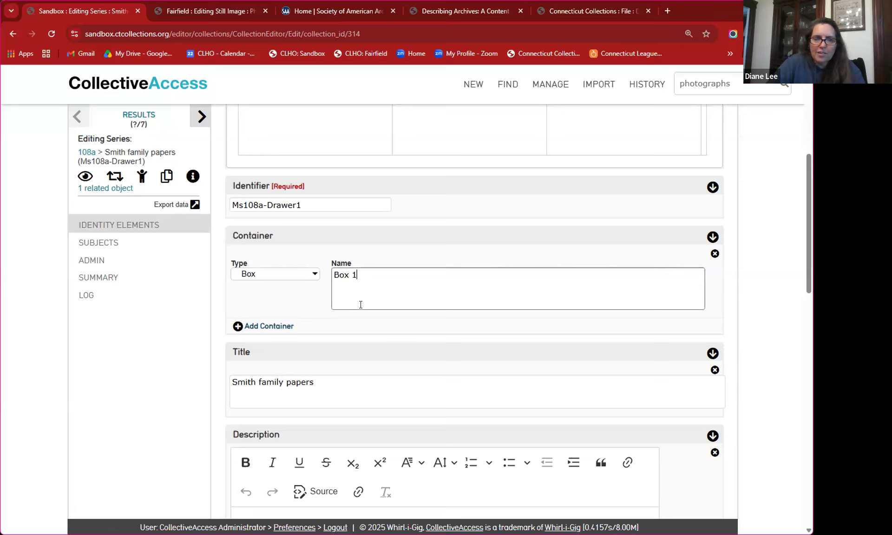
# Add a second container of type Folder named "File A - Correspondence 1800-1810" to the series and save the record
pyautogui.click(265, 332)
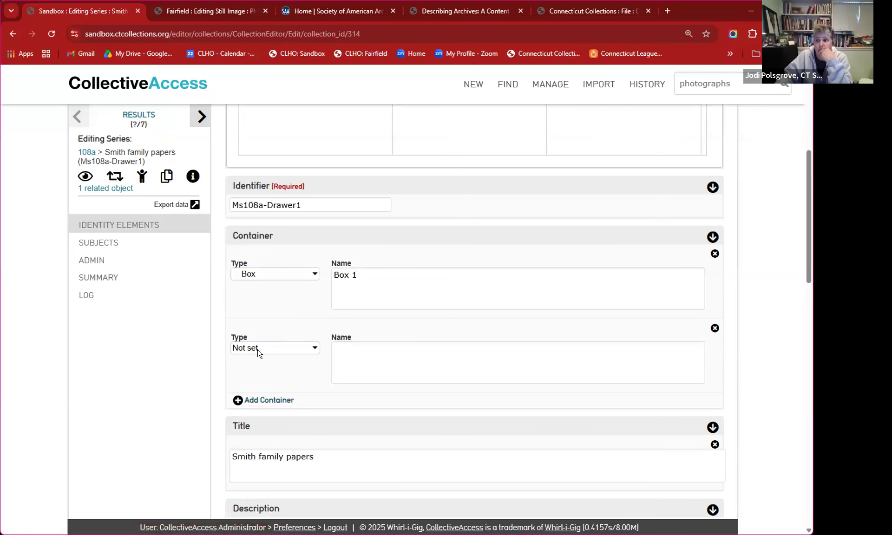
pyautogui.click(258, 350)
pyautogui.click(255, 387)
pyautogui.click(385, 372)
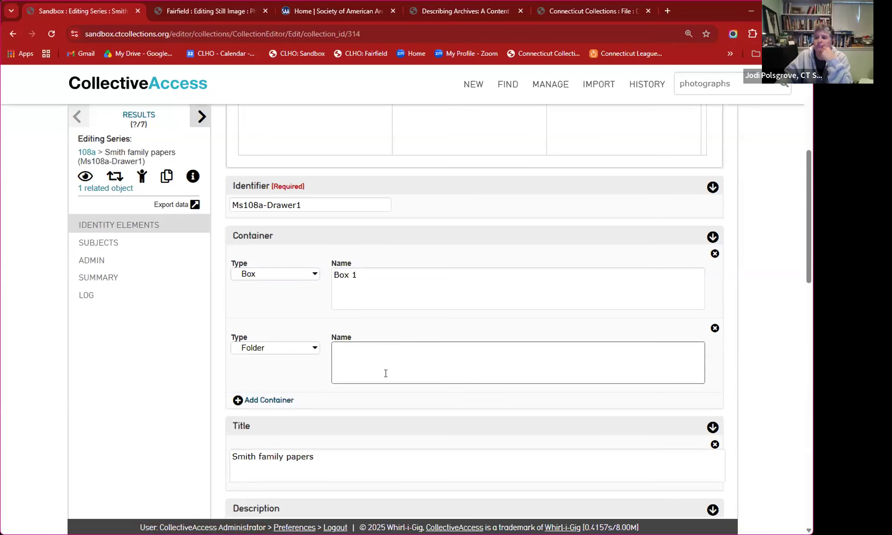
pyautogui.write('Corr')
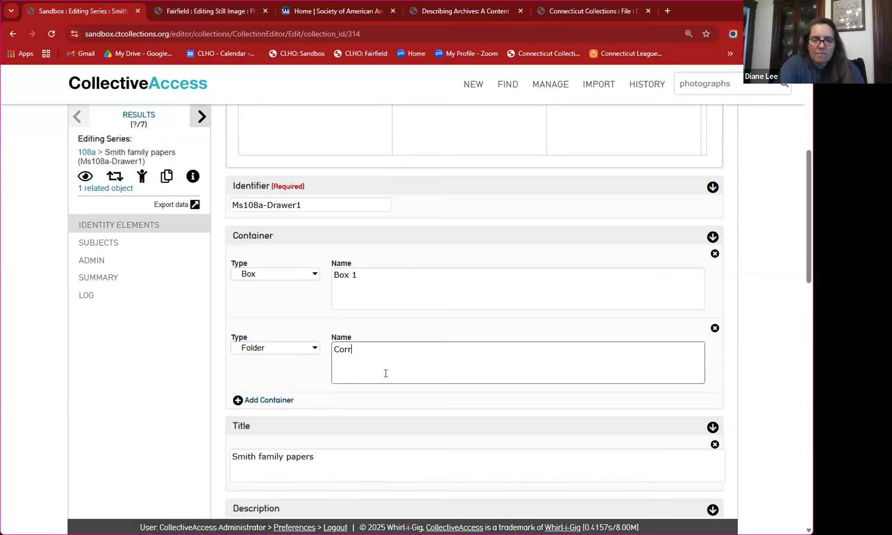
pyautogui.write('esponden')
pyautogui.press('BackSpace')
pyautogui.press('BackSpace')
pyautogui.press('BackSpace')
pyautogui.press('BackSpace')
pyautogui.press('BackSpace')
pyautogui.press('BackSpace')
pyautogui.press('BackSpace')
pyautogui.press('BackSpace')
pyautogui.press('BackSpace')
pyautogui.press('BackSpace')
pyautogui.press('BackSpace')
pyautogui.press('BackSpace')
pyautogui.write('File A')
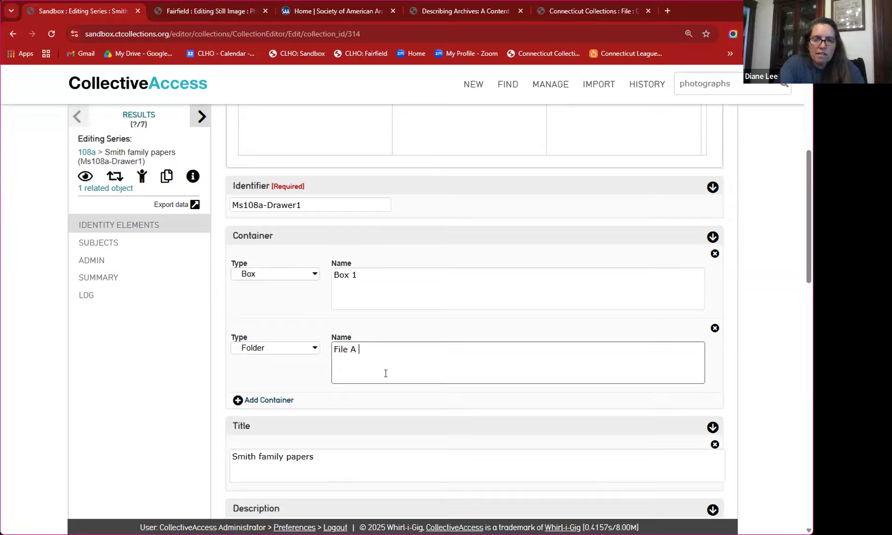
pyautogui.write(' - Coorespo')
pyautogui.press('BackSpace')
pyautogui.press('BackSpace')
pyautogui.press('BackSpace')
pyautogui.press('BackSpace')
pyautogui.write('rrespoon')
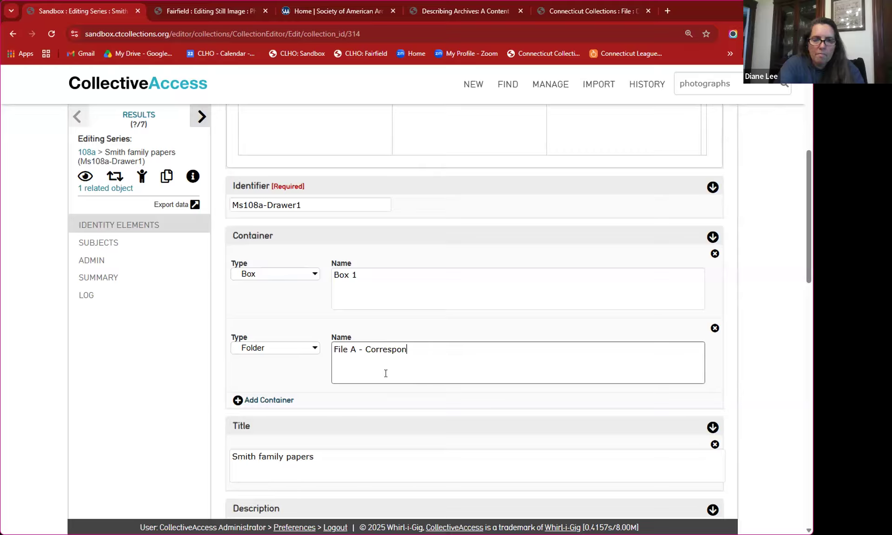
pyautogui.write('dence 1800-1810')
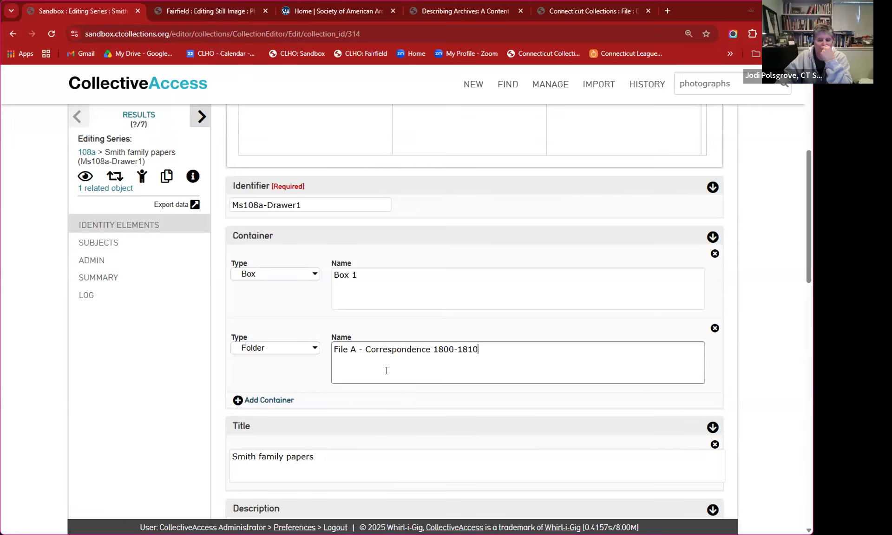
pyautogui.scroll(5, 381, 432)
pyautogui.scroll(1, 380, 432)
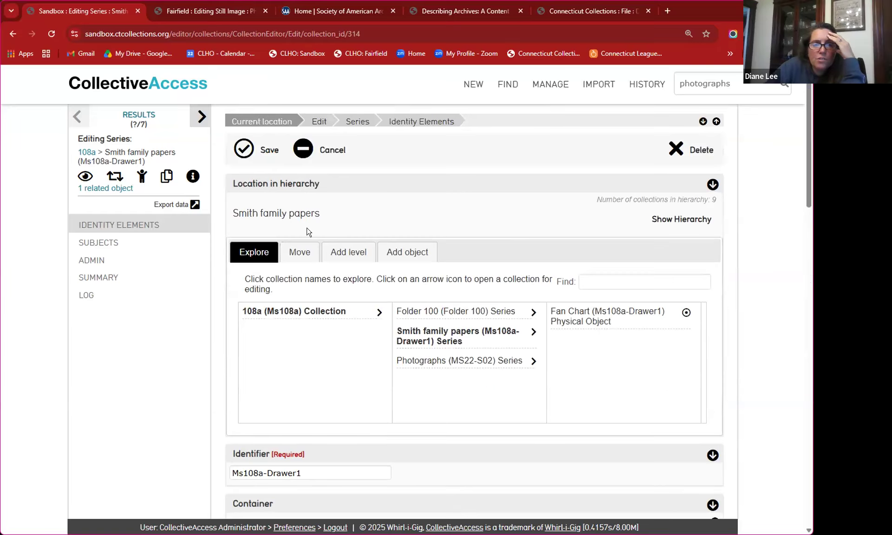
pyautogui.click(244, 148)
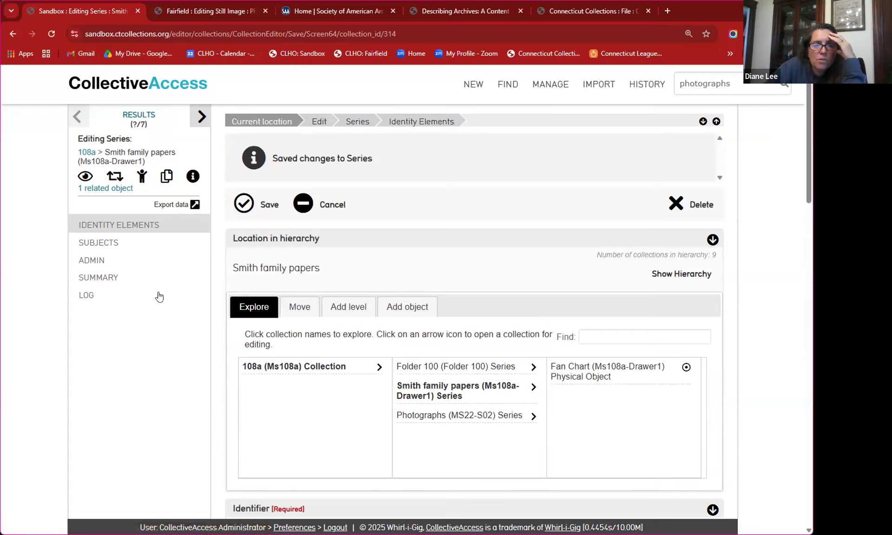
# Open the parent 108a collection's summary and review its finding aid fields and collection contents
pyautogui.click(280, 370)
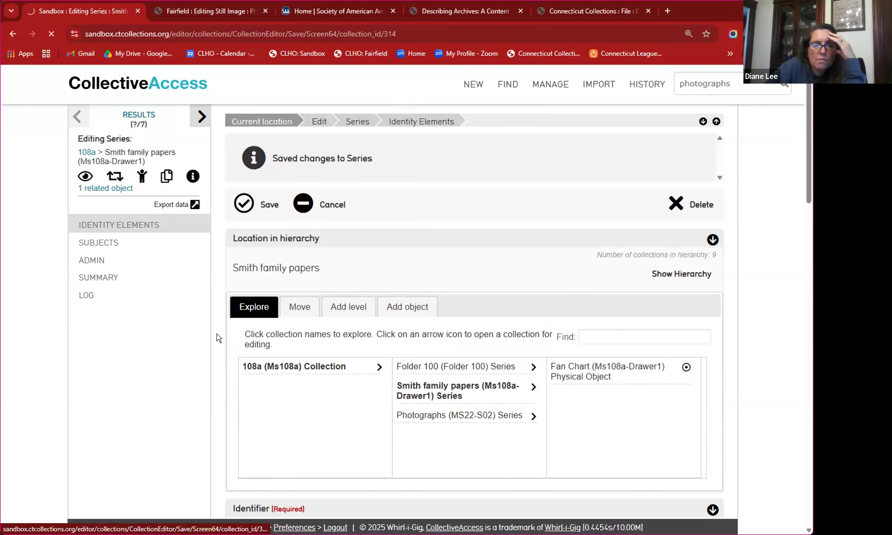
pyautogui.click(110, 393)
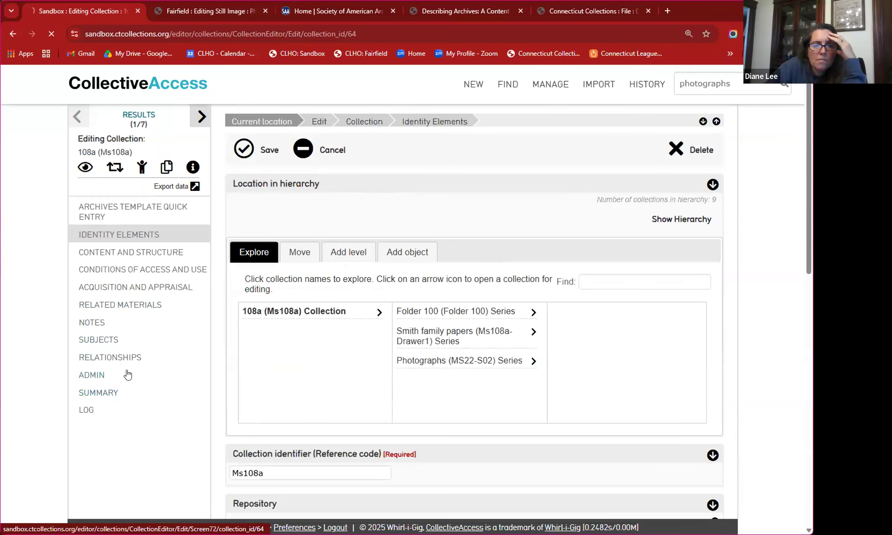
pyautogui.scroll(-9, 534, 329)
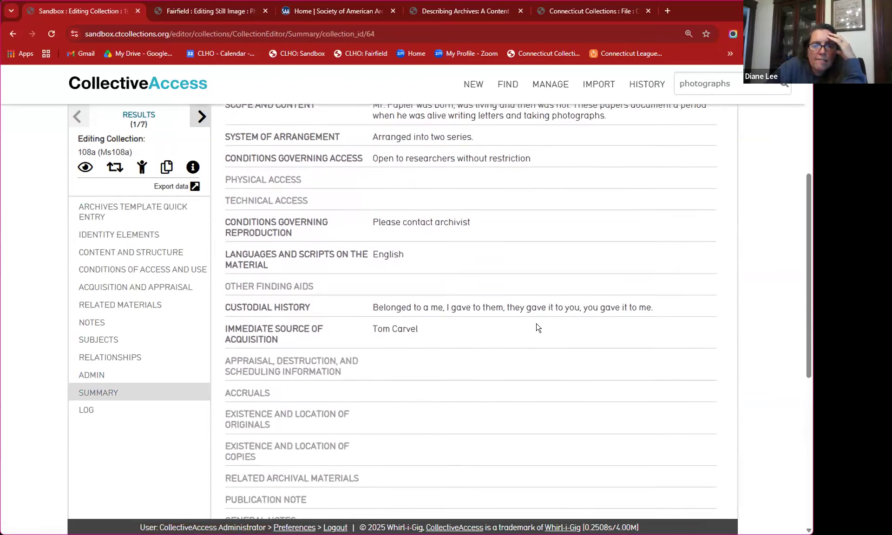
pyautogui.scroll(-3, 546, 328)
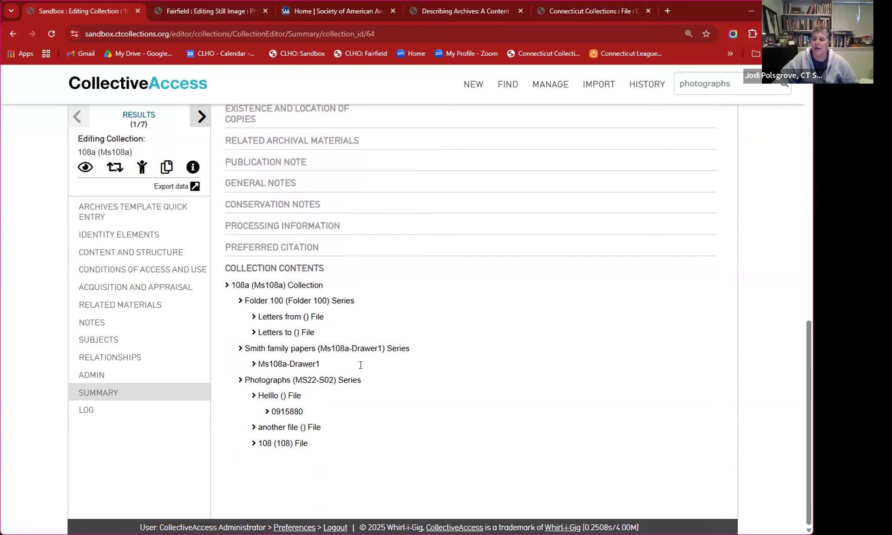
pyautogui.scroll(10, 713, 414)
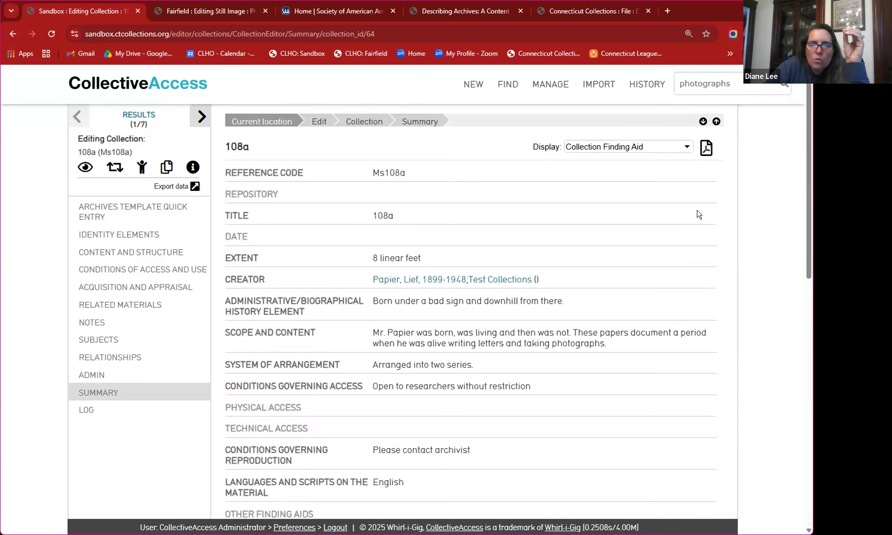
# Try to download the 108a finding aid as a PDF in the Collections summary format, and return to the summary
pyautogui.click(707, 147)
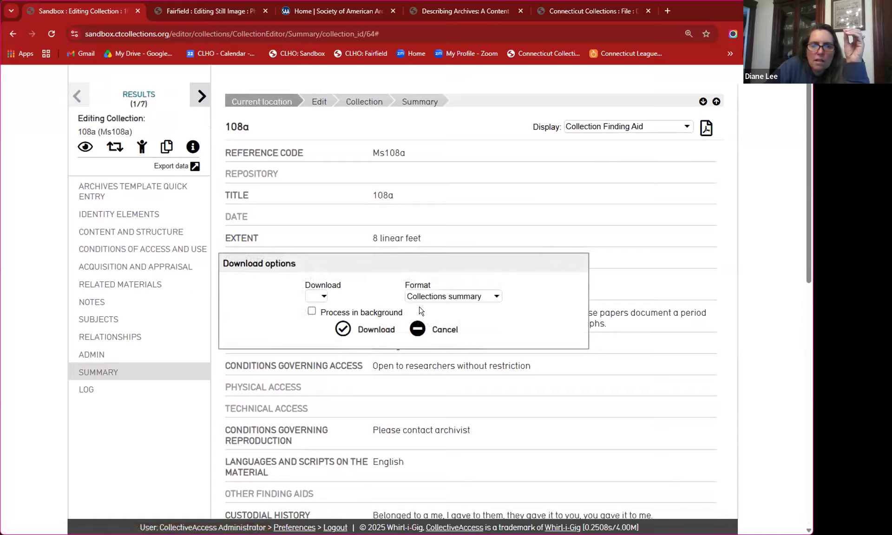
pyautogui.click(344, 330)
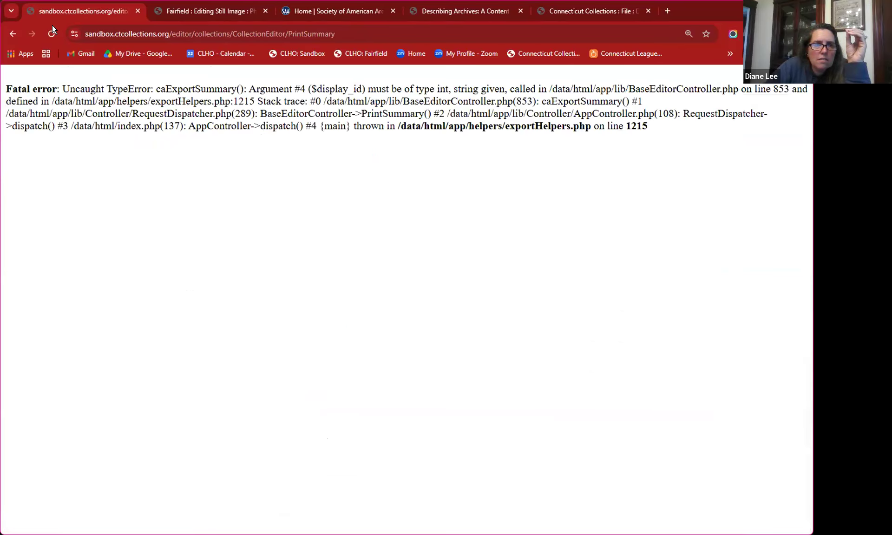
pyautogui.click(9, 34)
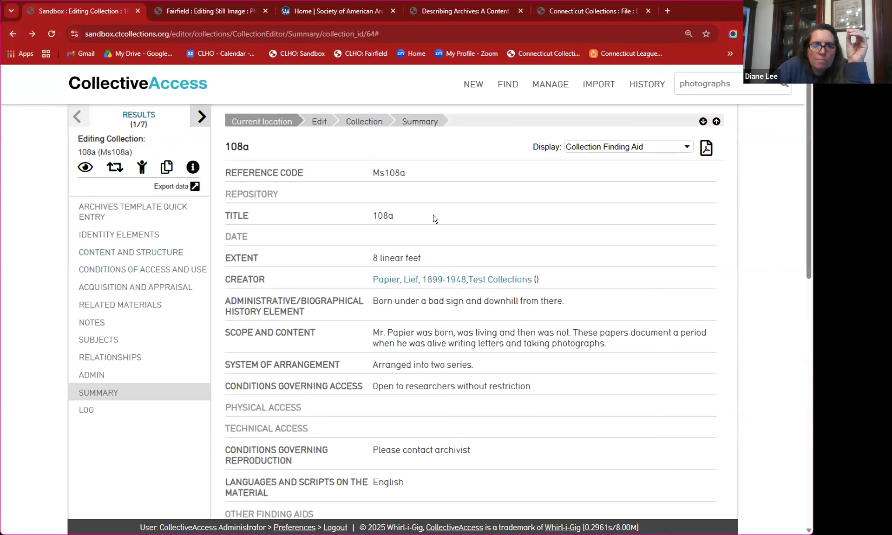
pyautogui.scroll(-5, 435, 218)
# Reopen the Smith family papers series from the 108a collection's hierarchy and check its saved container entries
pyautogui.click(134, 233)
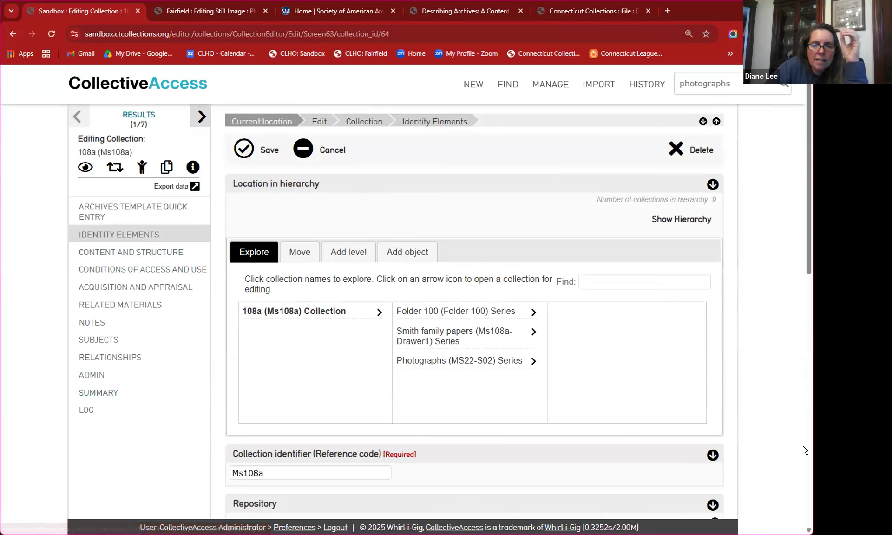
pyautogui.scroll(-5, 773, 435)
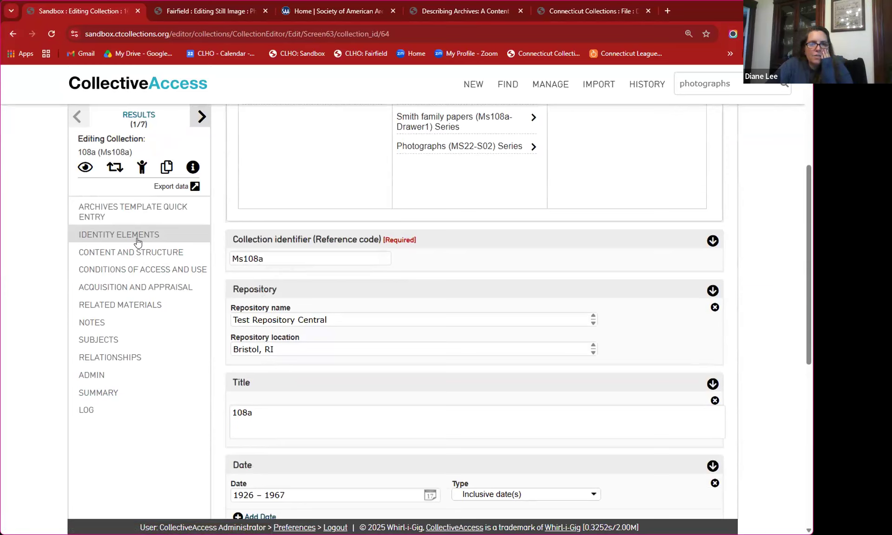
pyautogui.scroll(2, 377, 204)
pyautogui.click(410, 251)
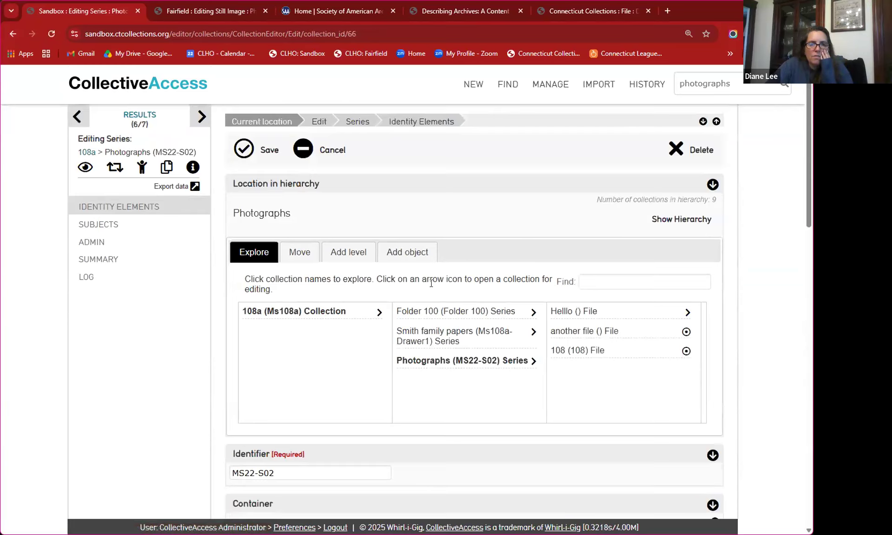
pyautogui.click(444, 331)
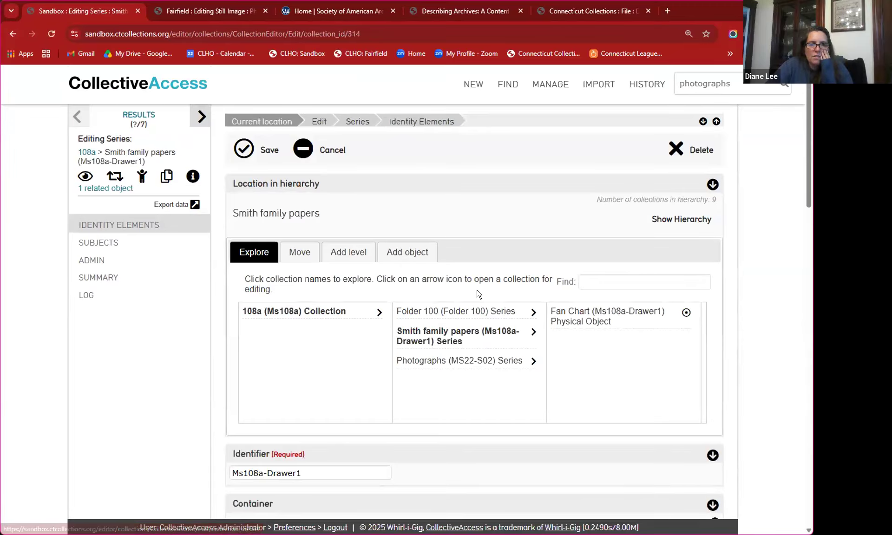
pyautogui.scroll(-3, 474, 293)
pyautogui.scroll(-1, 475, 287)
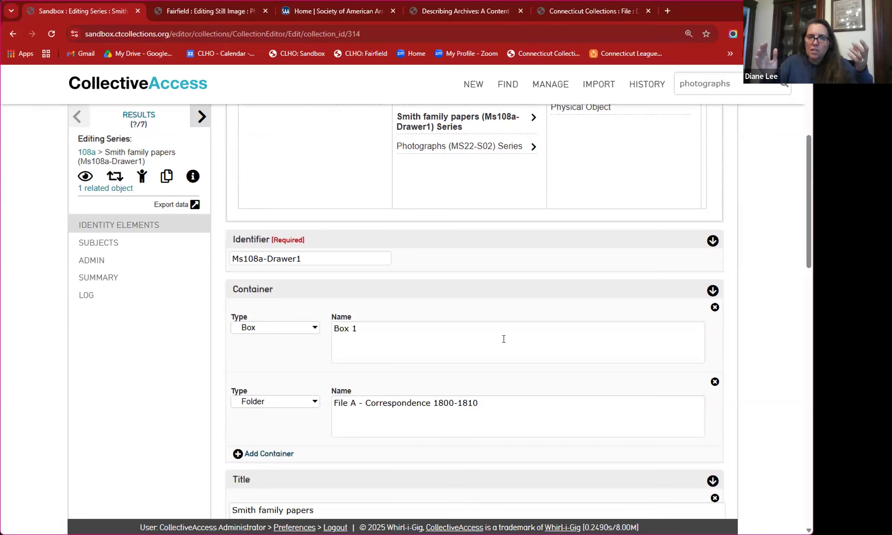
# Switch to the Fairfield system, open the recently viewed file MS 7, Box 4, Folder B, and examine its identifier and container fields
pyautogui.click(180, 10)
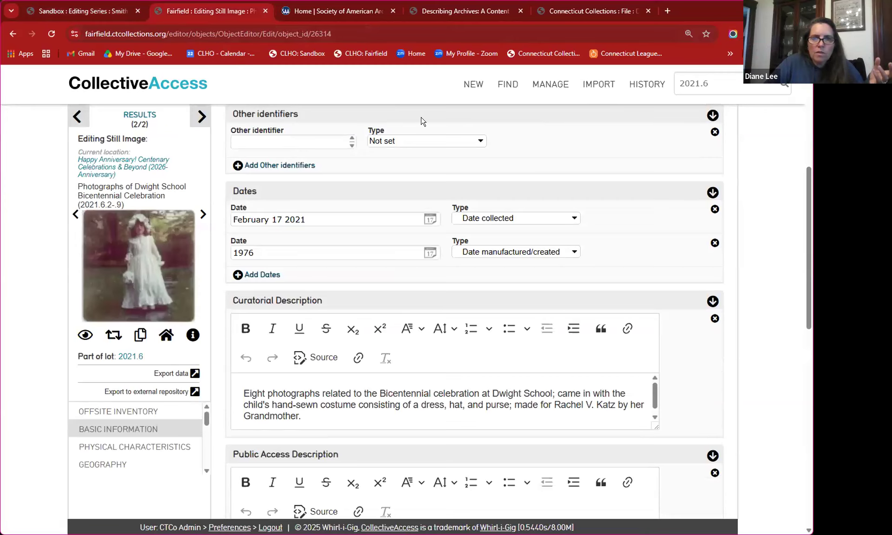
pyautogui.moveTo(643, 98)
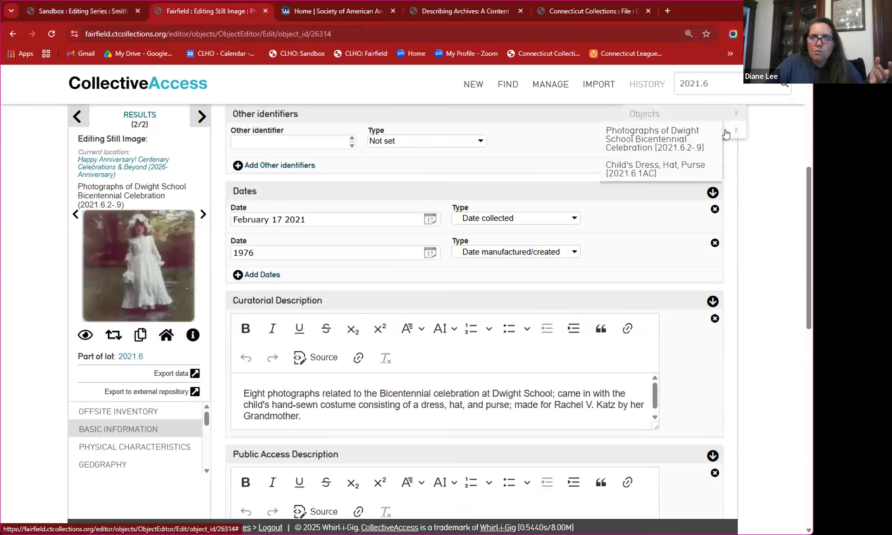
pyautogui.moveTo(726, 133)
pyautogui.click(643, 169)
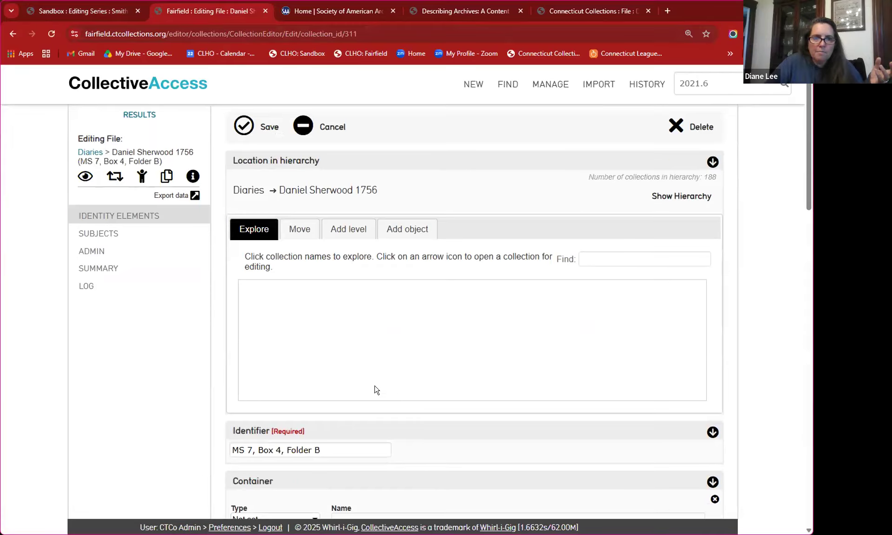
pyautogui.scroll(-2, 335, 418)
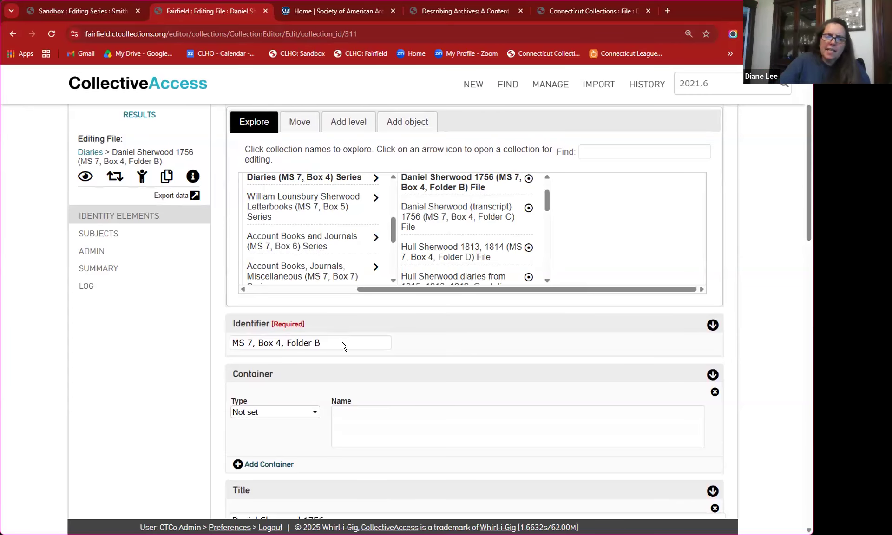
pyautogui.scroll(-1, 365, 355)
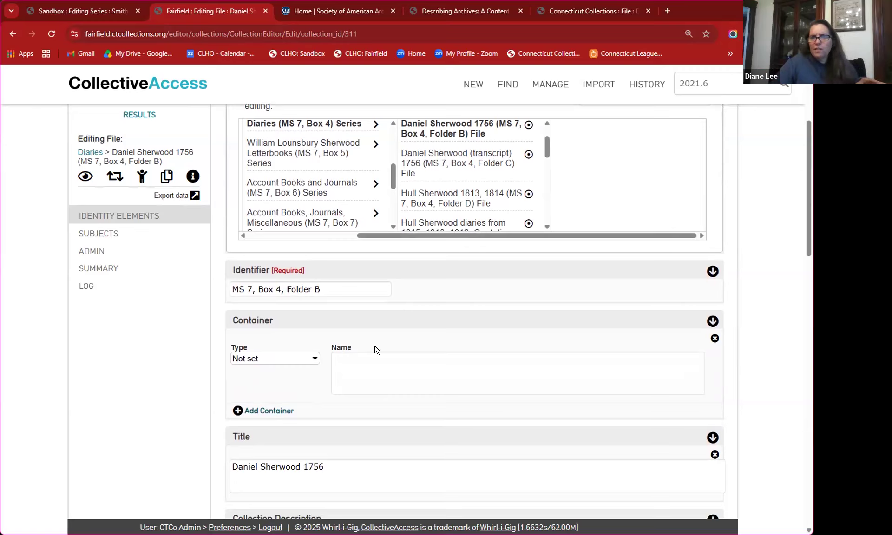
pyautogui.click(463, 394)
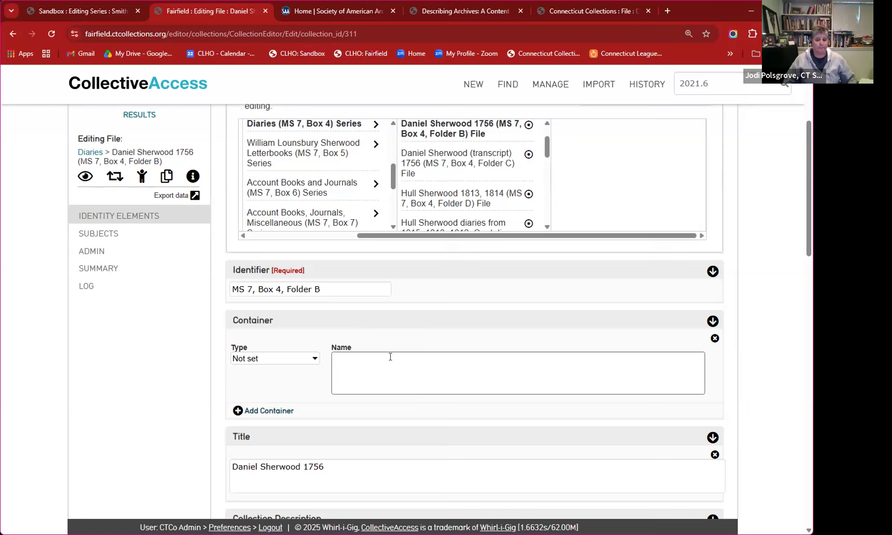
pyautogui.click(302, 361)
pyautogui.click(180, 366)
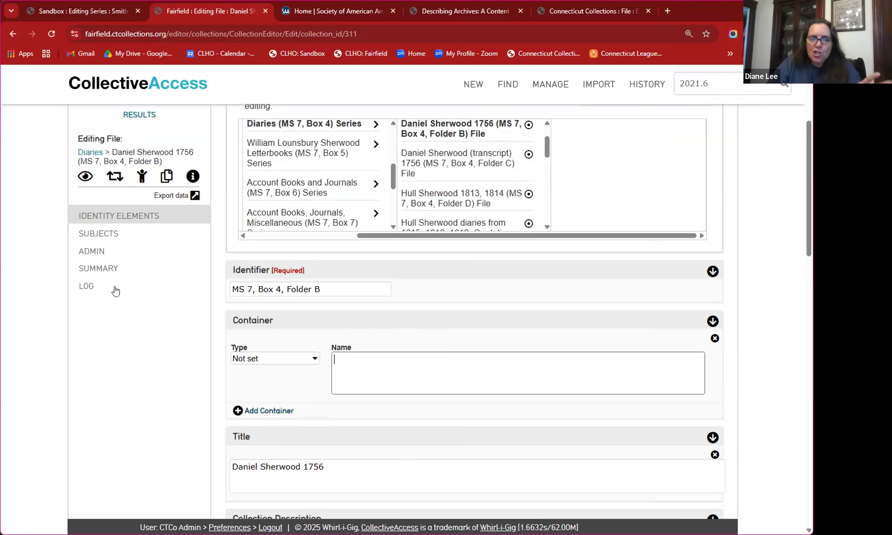
# Open the file's summary and set its display to Identifier and Title
pyautogui.click(94, 270)
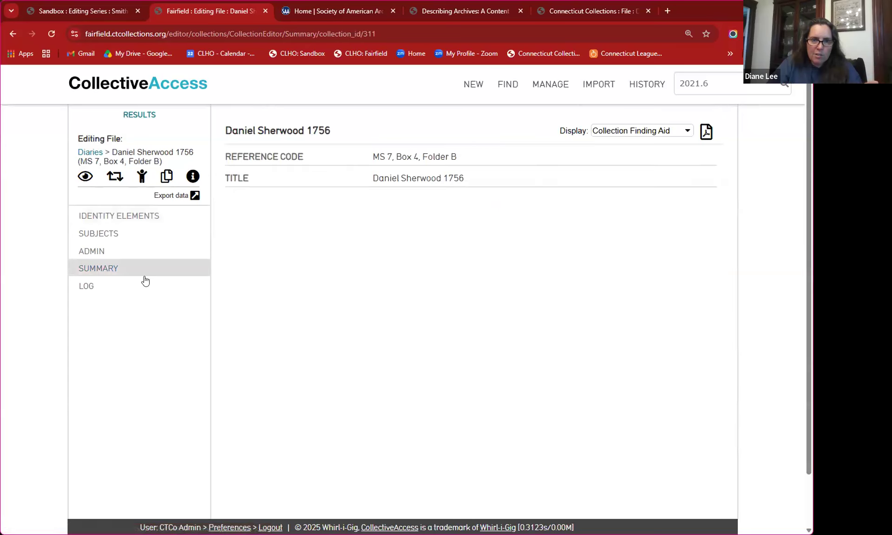
pyautogui.click(627, 132)
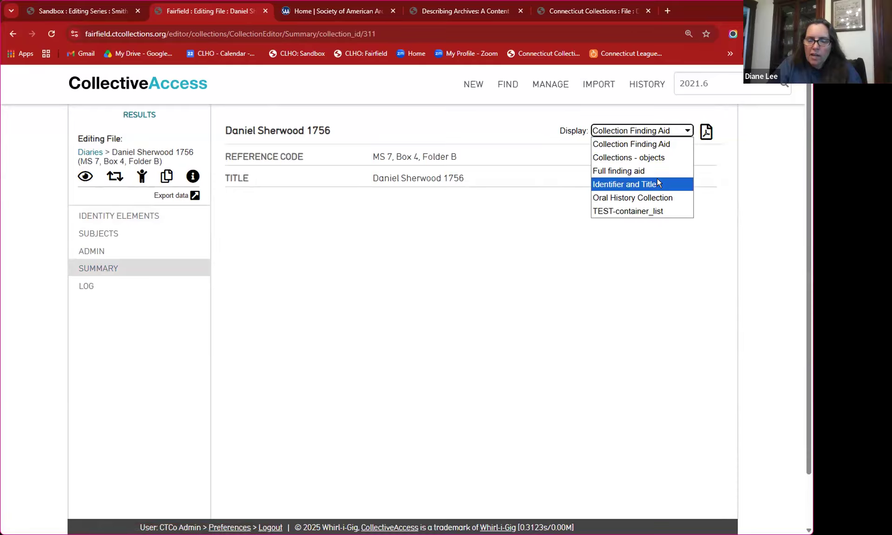
pyautogui.click(657, 180)
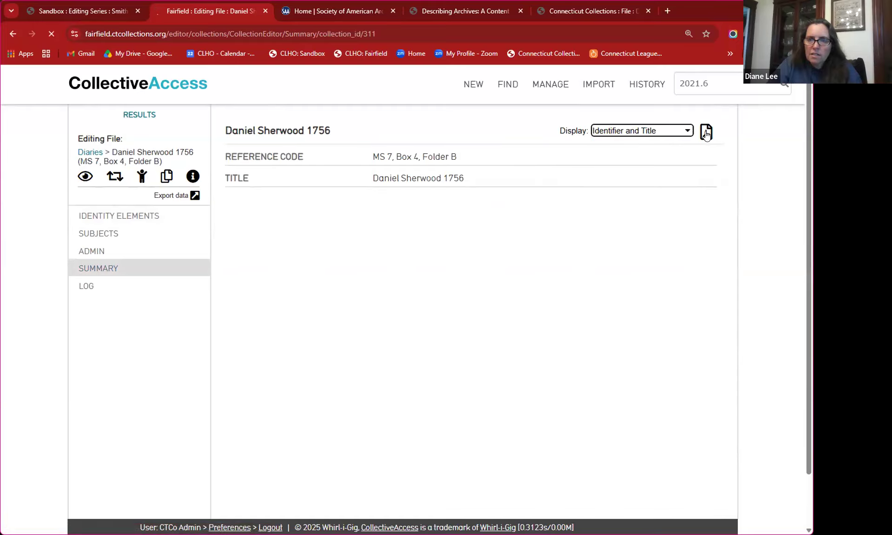
# Download the MS 7, Box 4, Folder B file's Identifier and Title summary as a PDF in the Collections summary format
pyautogui.click(707, 133)
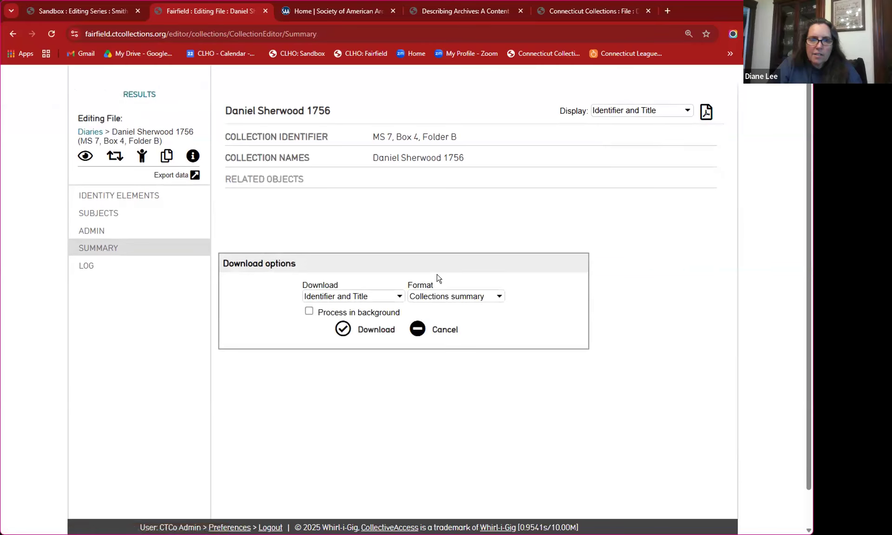
pyautogui.click(343, 330)
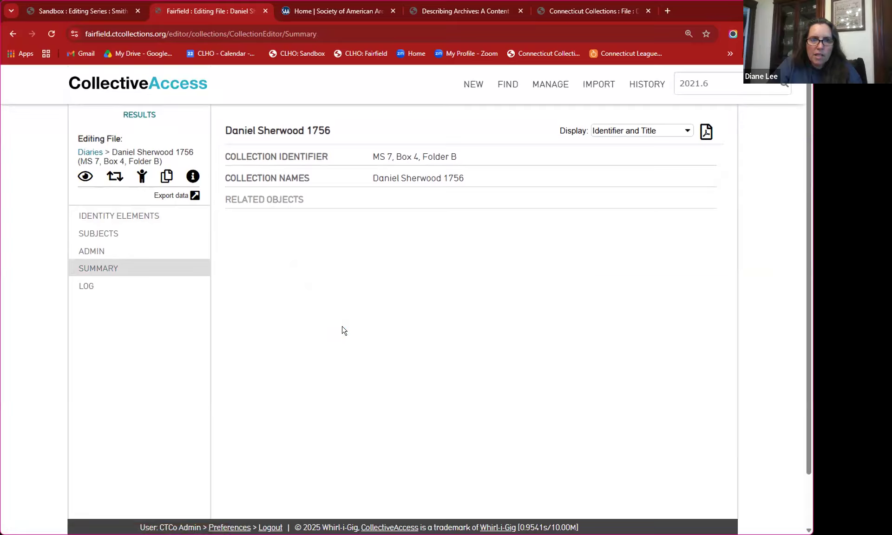
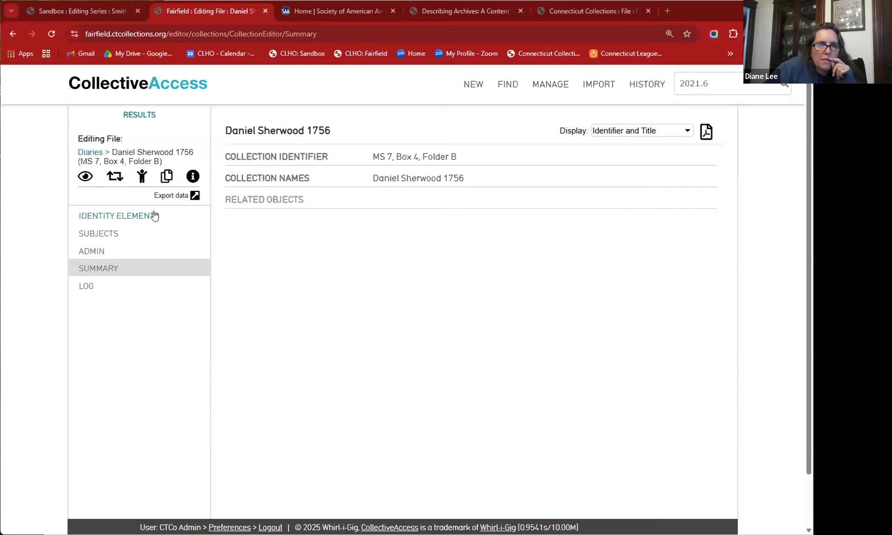
# Go up through the Diaries series to the Sherwood Family Papers collection and open its summary
pyautogui.click(132, 216)
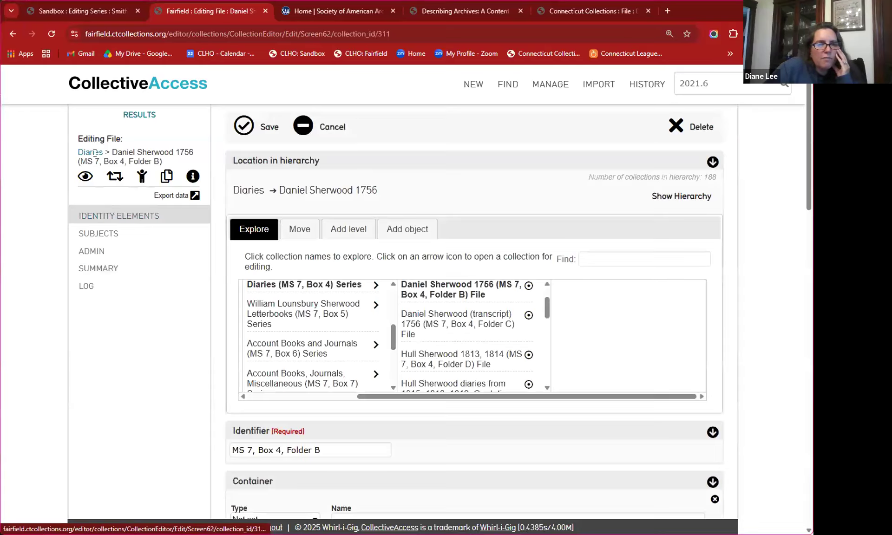
pyautogui.click(91, 152)
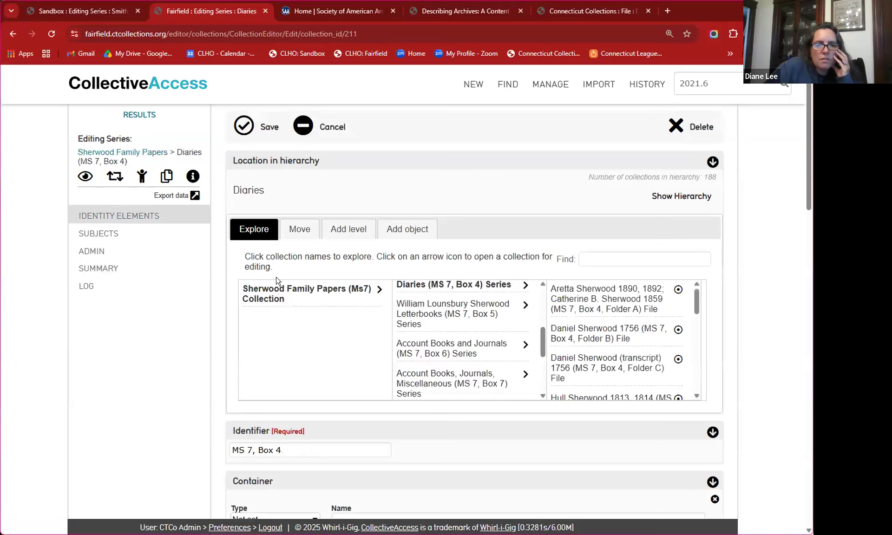
pyautogui.click(266, 293)
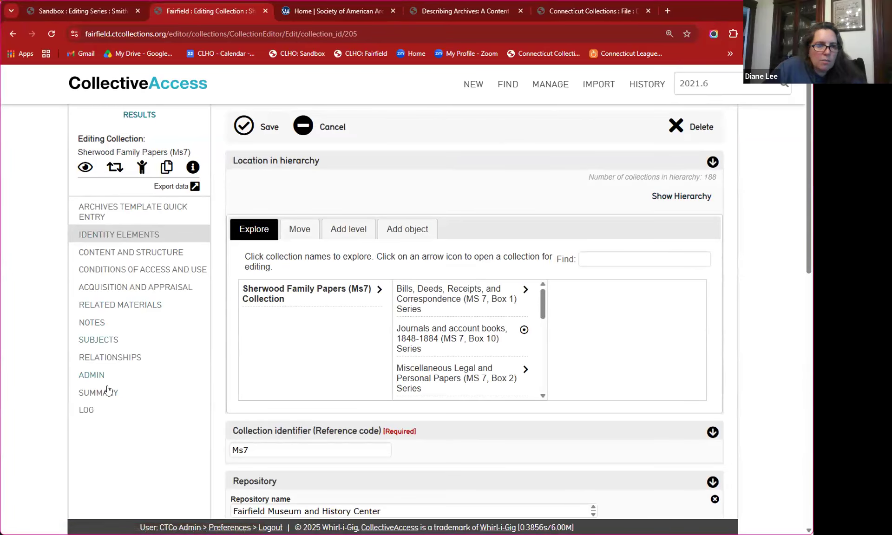
pyautogui.click(96, 393)
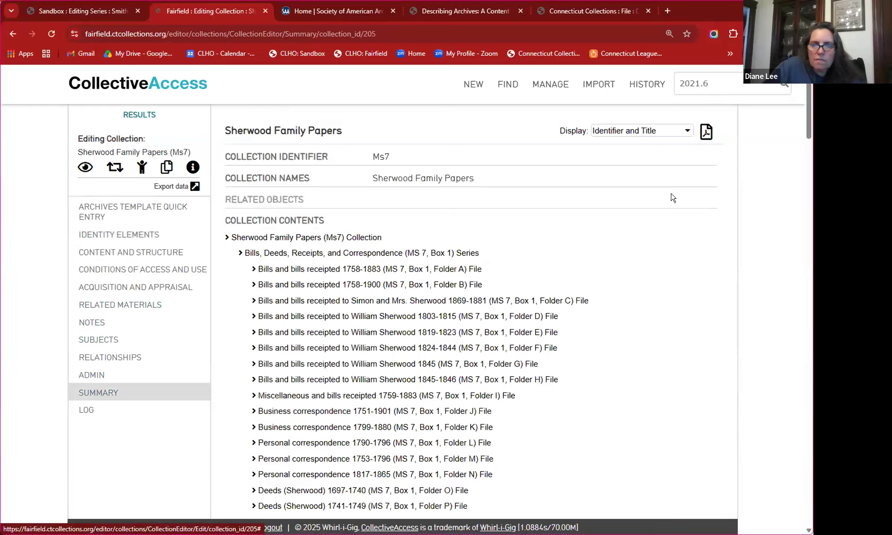
# Set the collection summary's display to Collection Finding Aid, then open its download options and dismiss them without downloading
pyautogui.click(649, 134)
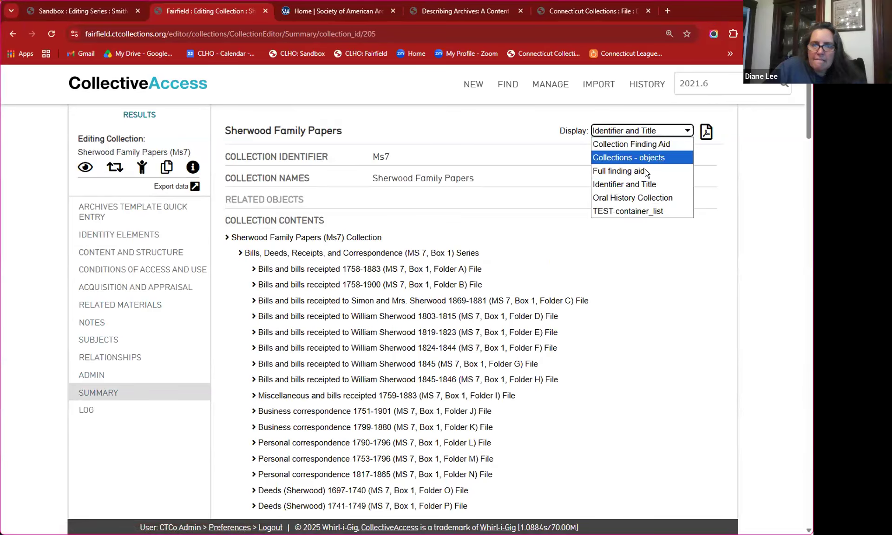
pyautogui.click(626, 144)
pyautogui.click(706, 134)
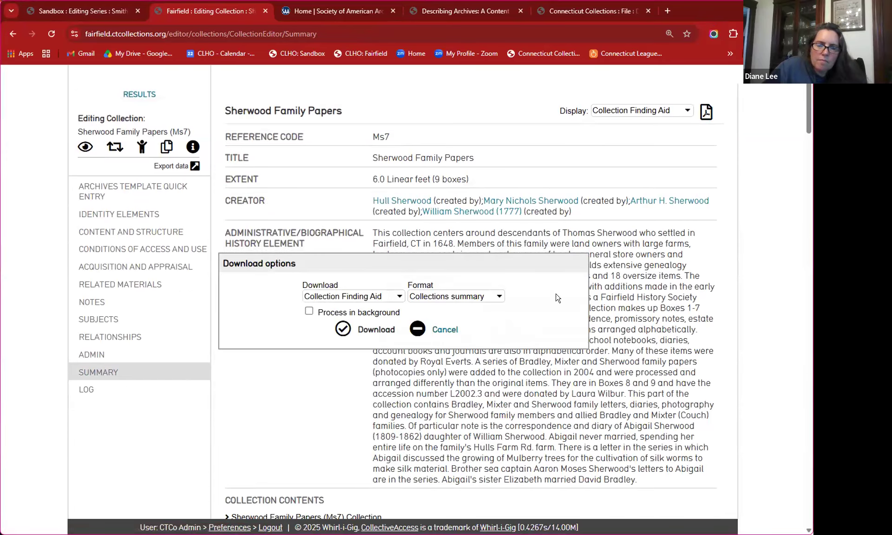
pyautogui.click(445, 328)
# Review the finding aid's full collection contents, checking how box and folder identifiers appear beside series and file titles such as MS 7, Box 4, Folder B
pyautogui.scroll(-7, 684, 328)
pyautogui.scroll(-7, 686, 329)
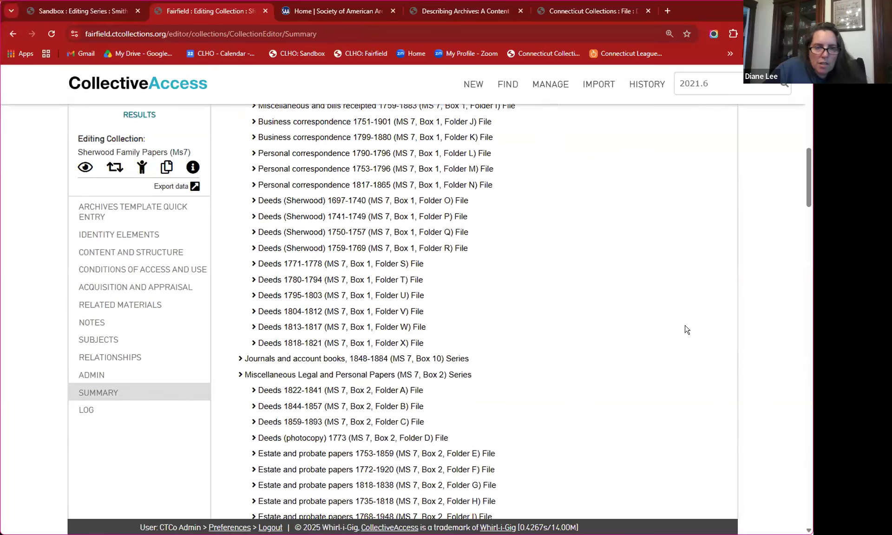
pyautogui.scroll(-8, 686, 330)
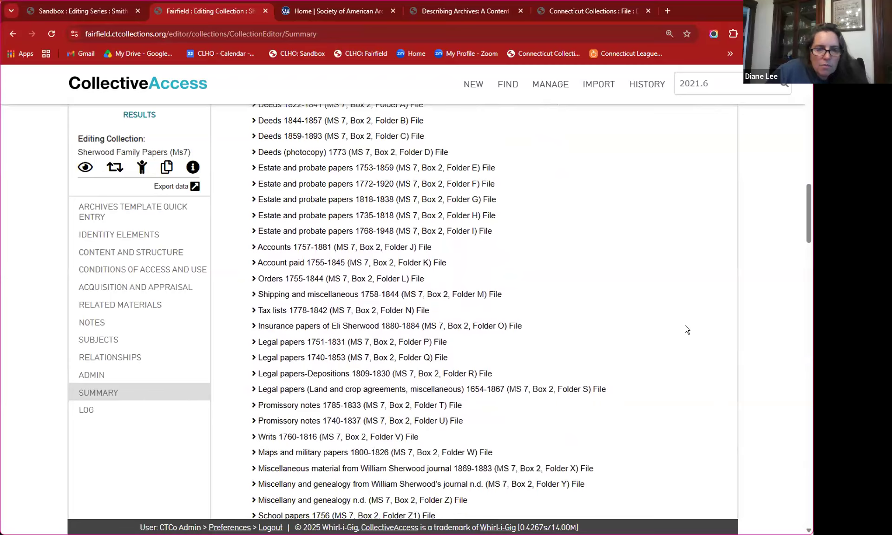
pyautogui.scroll(-8, 686, 329)
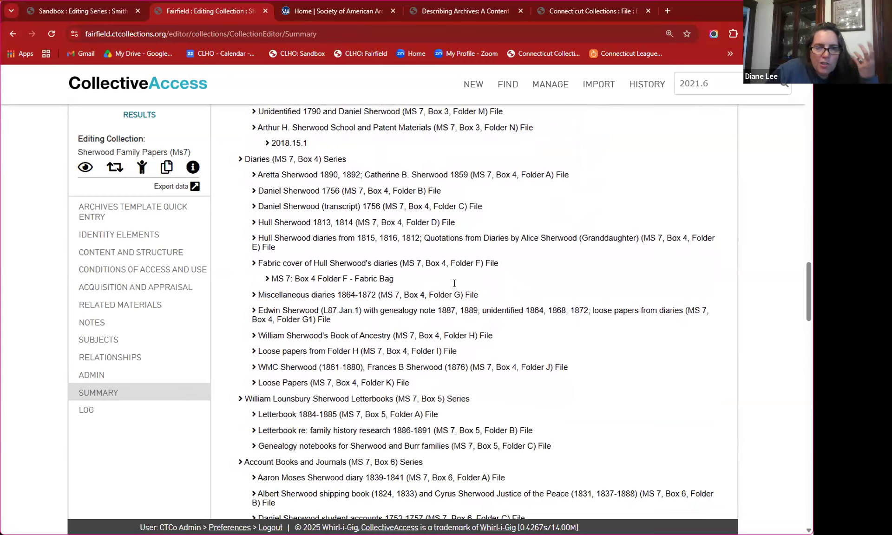
pyautogui.moveTo(345, 191); pyautogui.dragTo(446, 191)
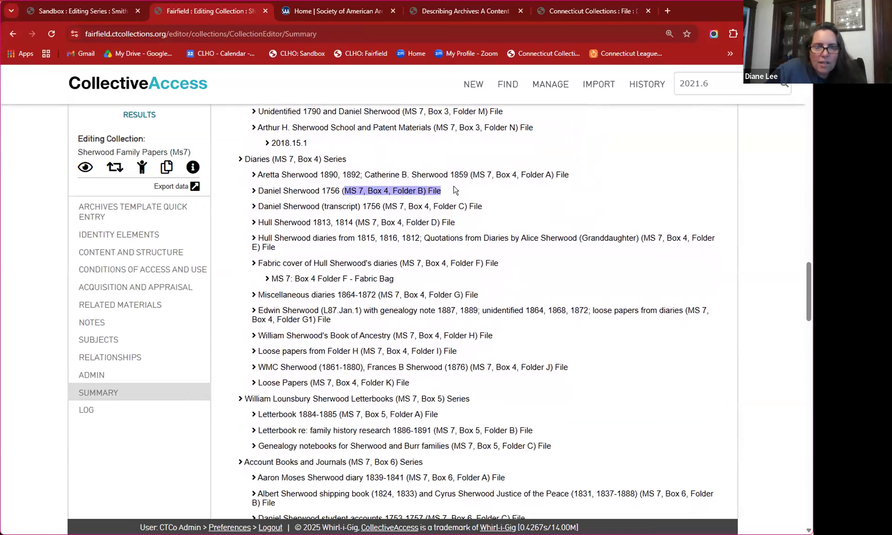
pyautogui.scroll(-6, 651, 260)
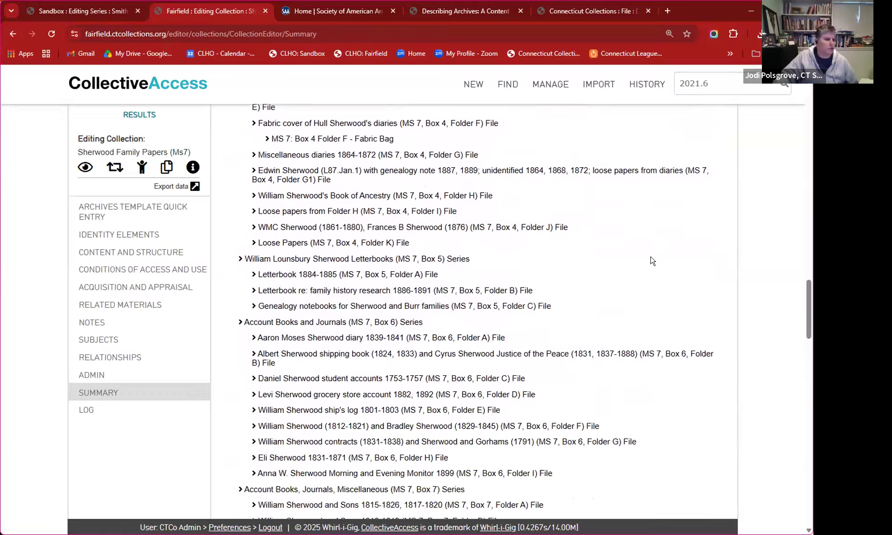
pyautogui.scroll(-6, 651, 260)
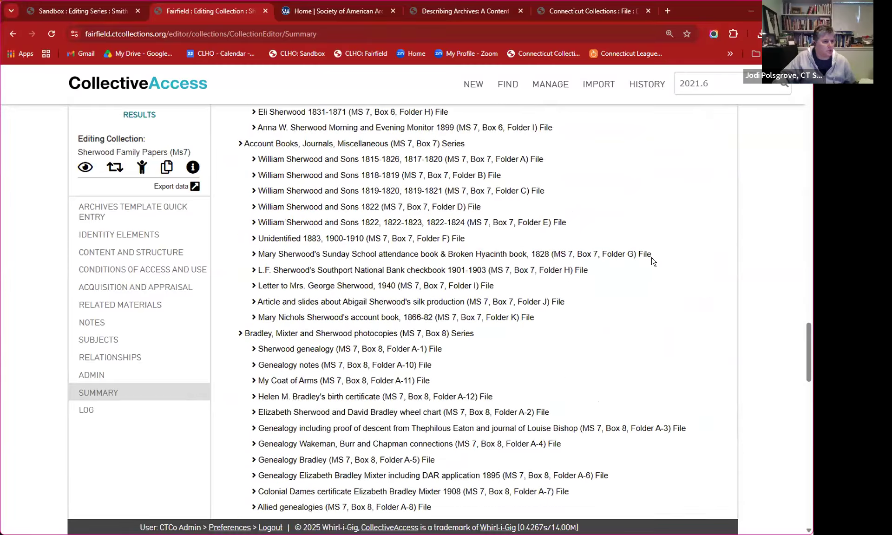
pyautogui.scroll(3, 653, 254)
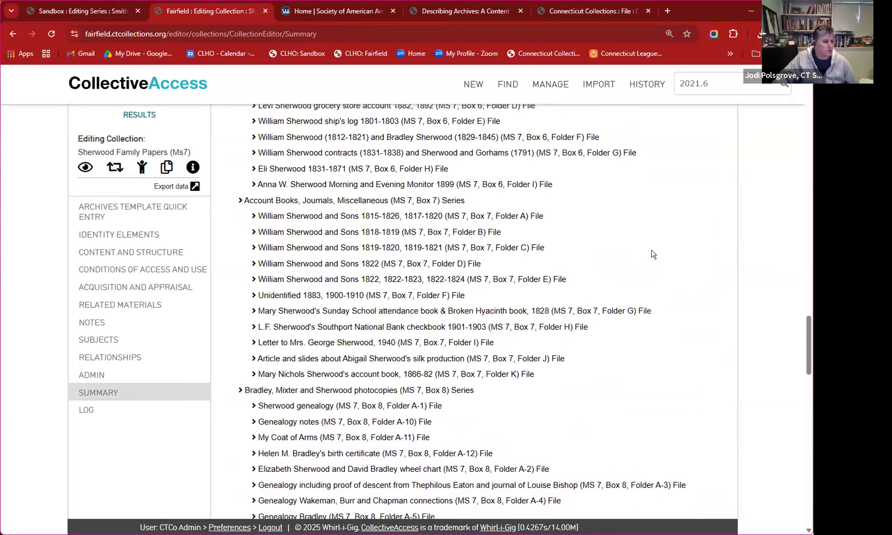
pyautogui.scroll(-13, 653, 255)
pyautogui.scroll(-7, 653, 254)
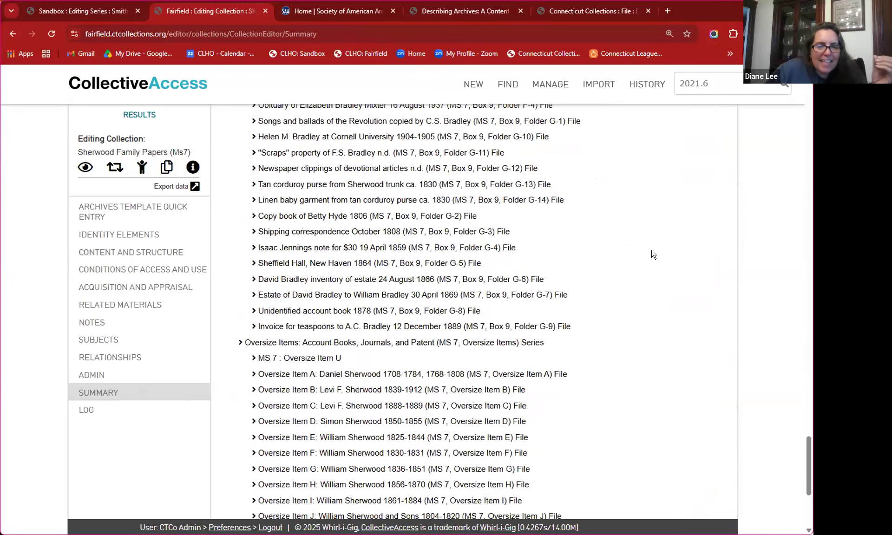
pyautogui.scroll(-5, 653, 254)
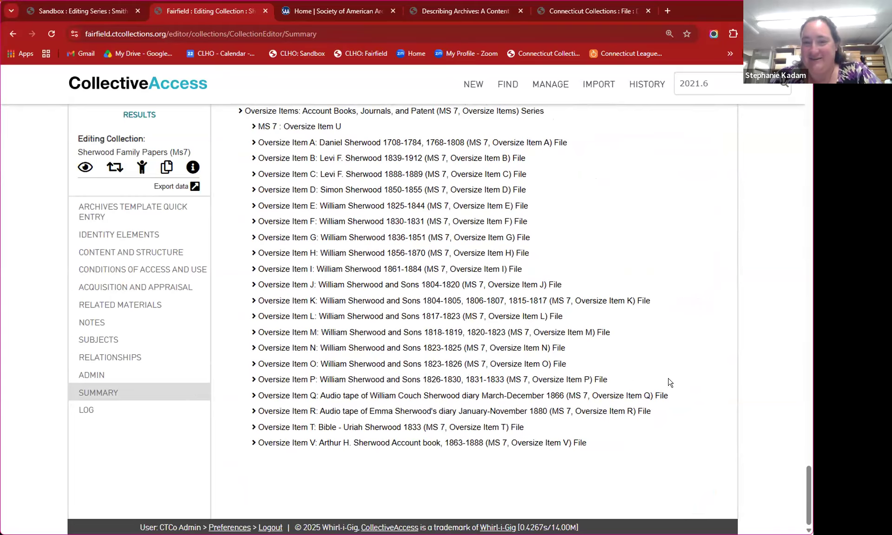
pyautogui.scroll(6, 670, 382)
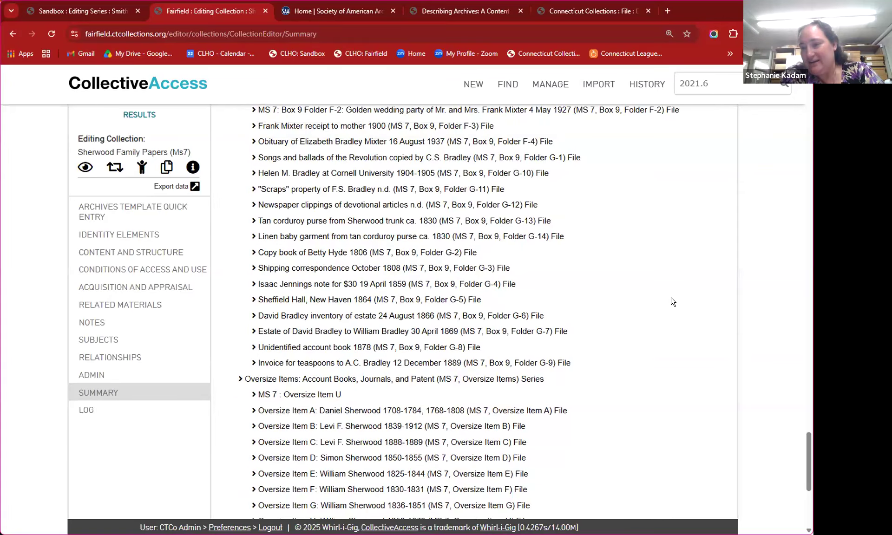
pyautogui.scroll(1, 673, 301)
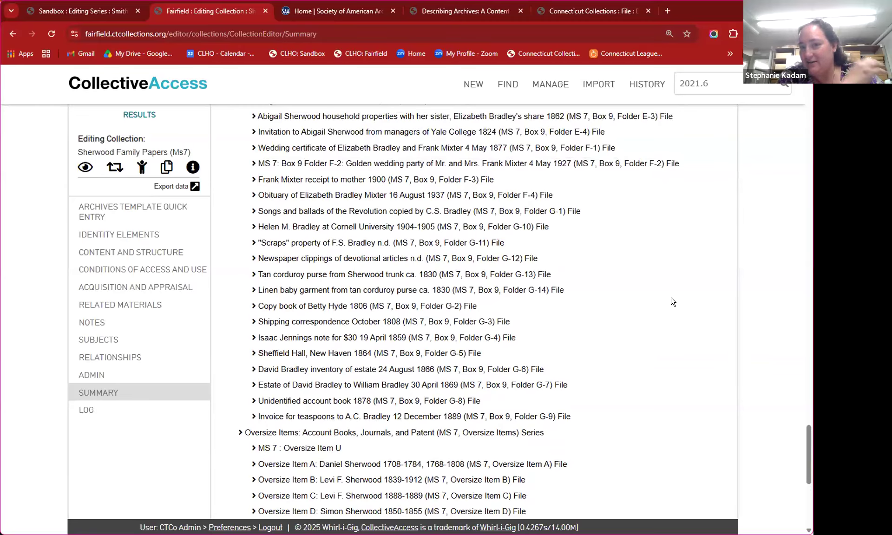
pyautogui.scroll(20, 625, 298)
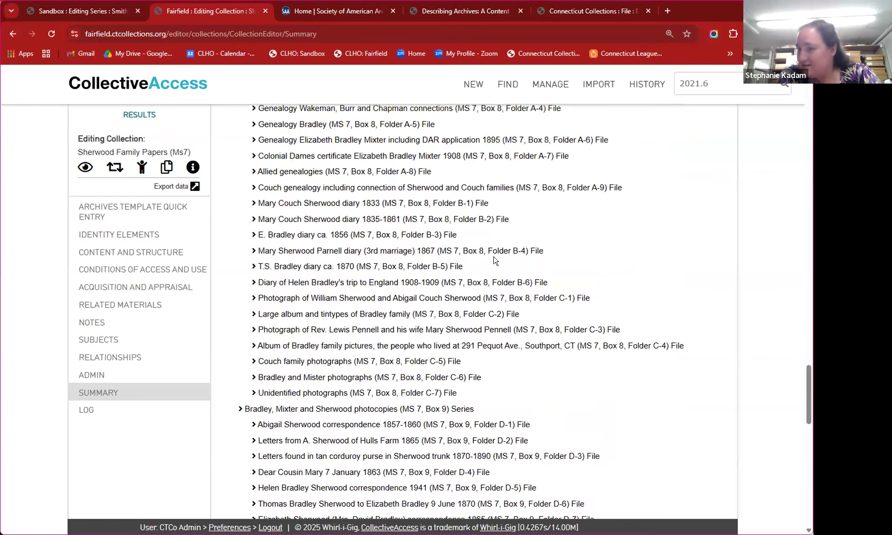
pyautogui.scroll(20, 473, 278)
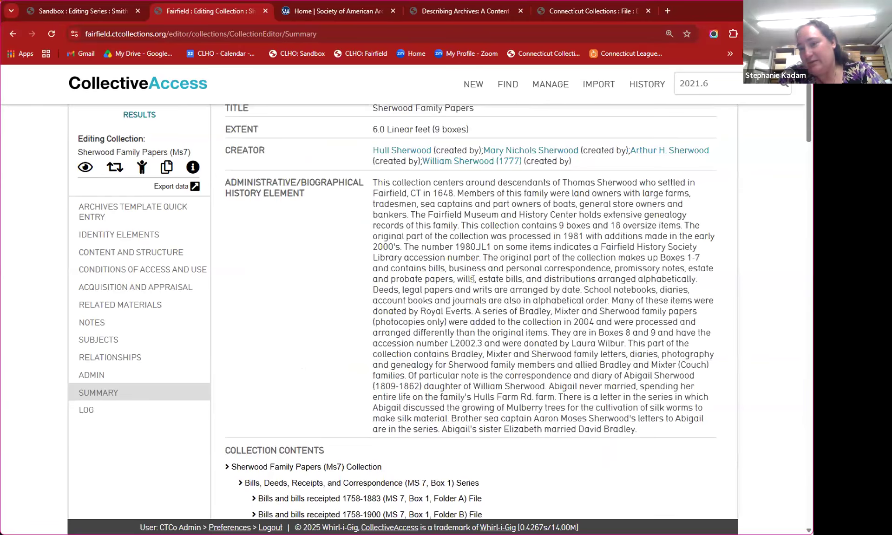
# Open the Bills, Deeds, Receipts, and Correspondence series from the collection's hierarchy and check its identifier and container fields
pyautogui.click(116, 233)
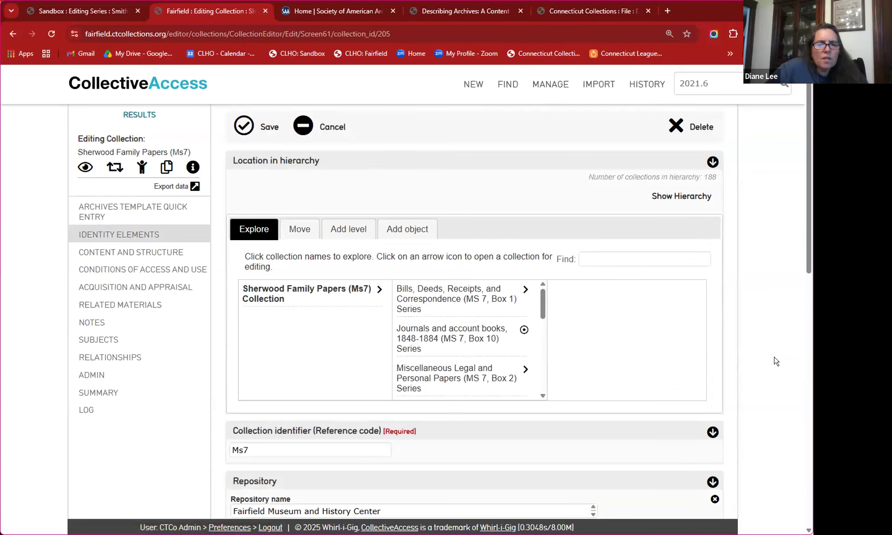
pyautogui.scroll(-4, 775, 361)
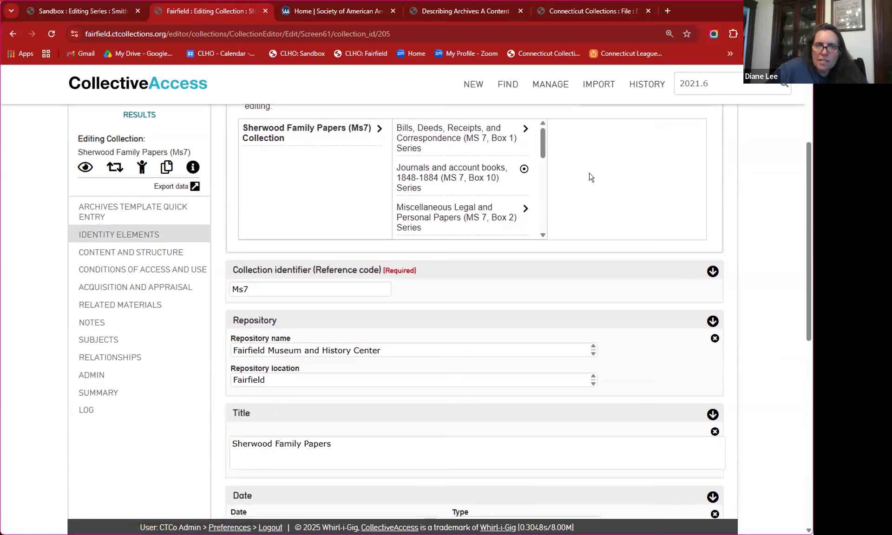
pyautogui.click(445, 135)
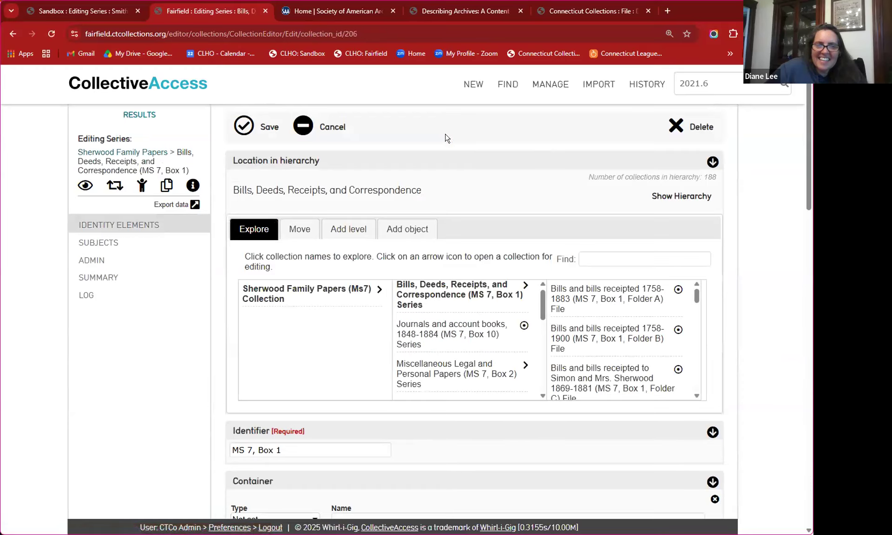
pyautogui.scroll(-3, 761, 380)
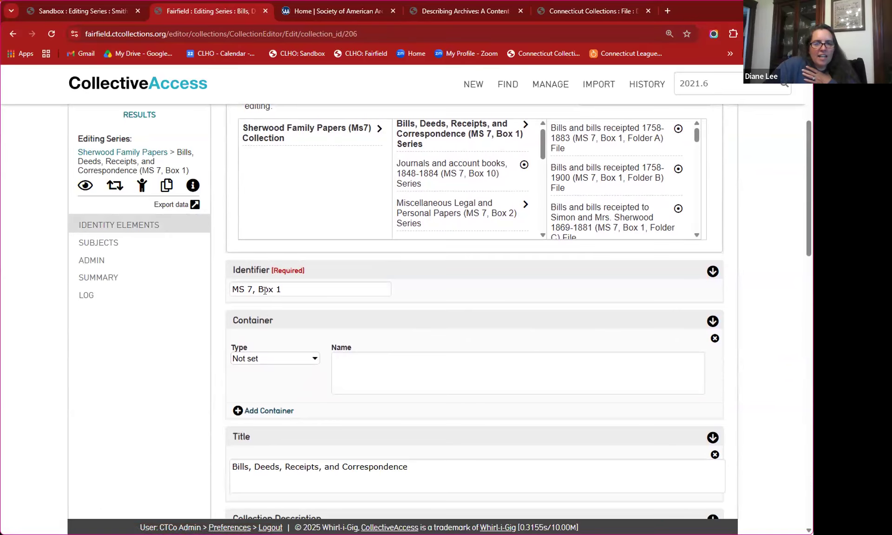
# Open the file Bills and bills receipted 1758-1883 and examine its identifier, container and title fields
pyautogui.click(592, 137)
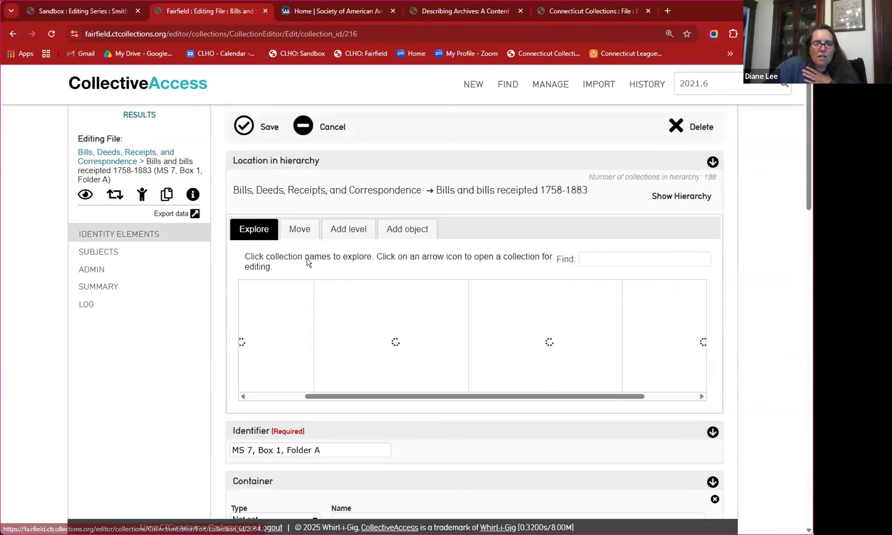
pyautogui.scroll(-2, 342, 367)
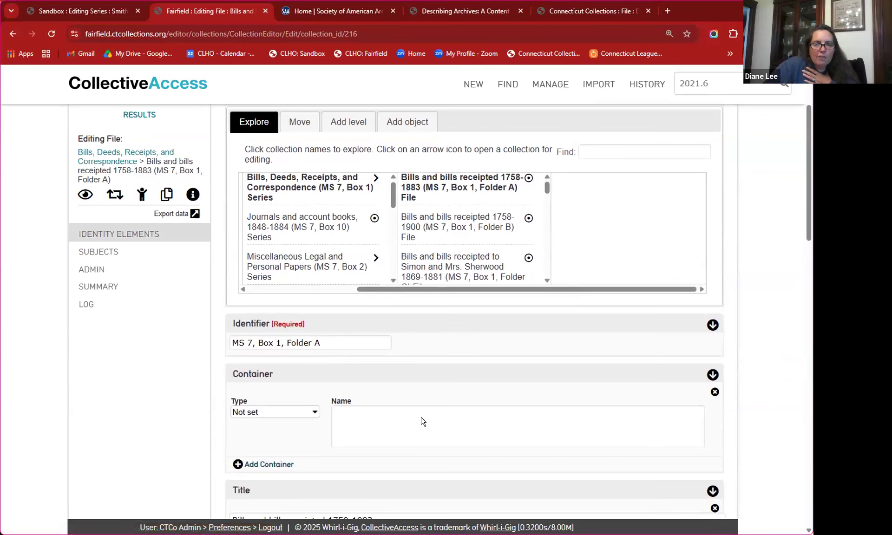
pyautogui.click(452, 425)
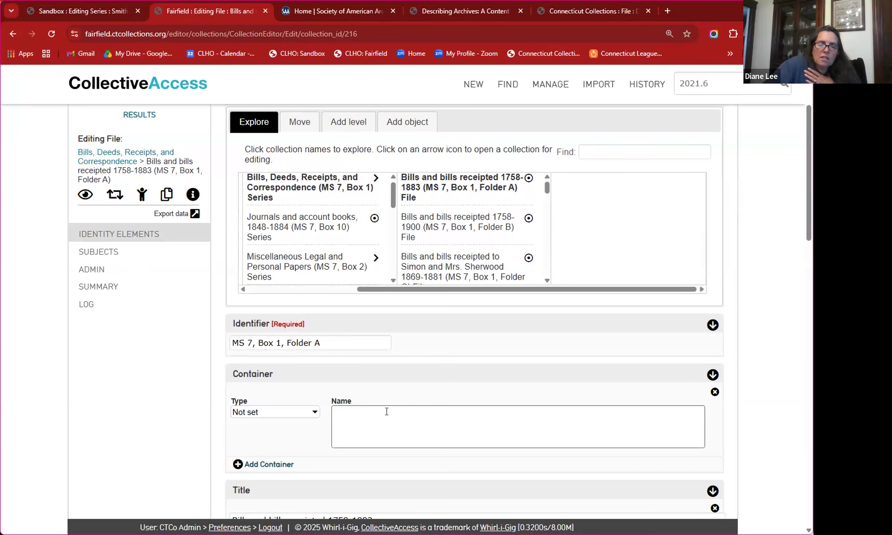
pyautogui.scroll(-3, 386, 412)
pyautogui.moveTo(384, 413); pyautogui.dragTo(215, 419)
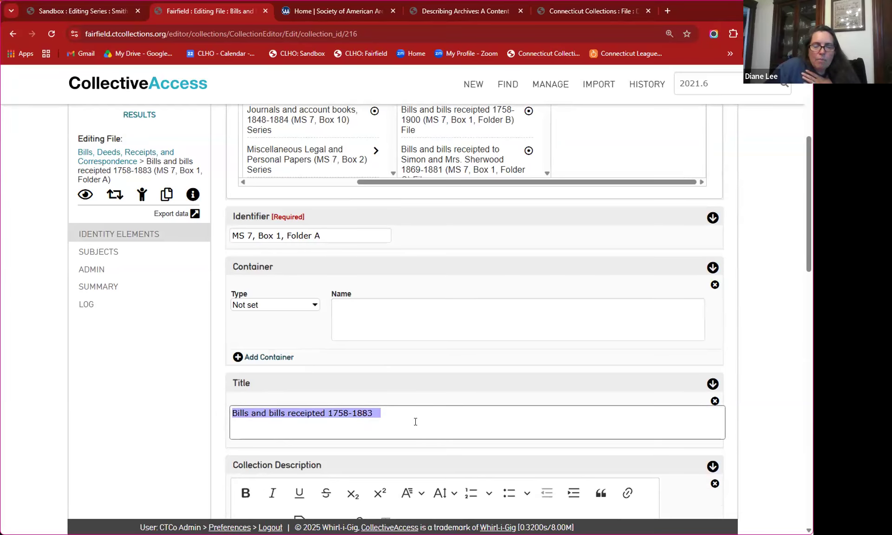
pyautogui.click(400, 320)
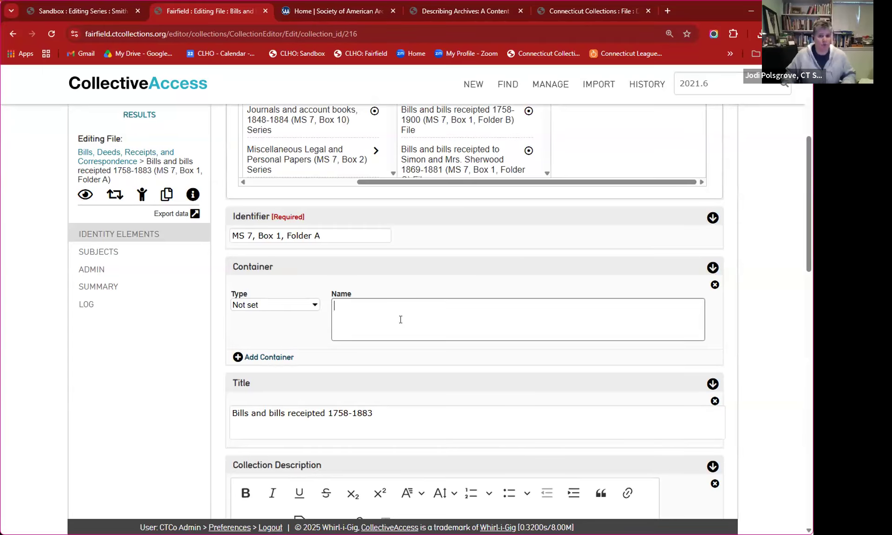
pyautogui.click(425, 426)
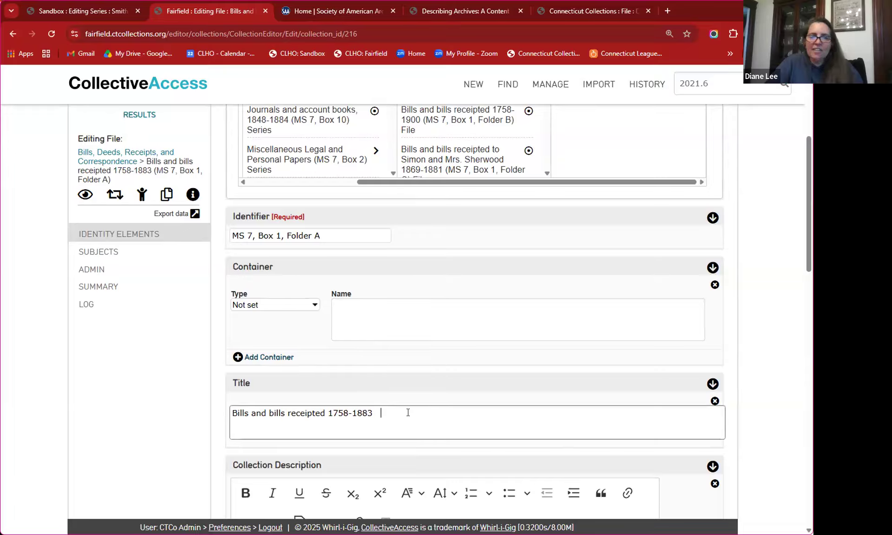
pyautogui.scroll(-9, 408, 334)
pyautogui.scroll(9, 265, 231)
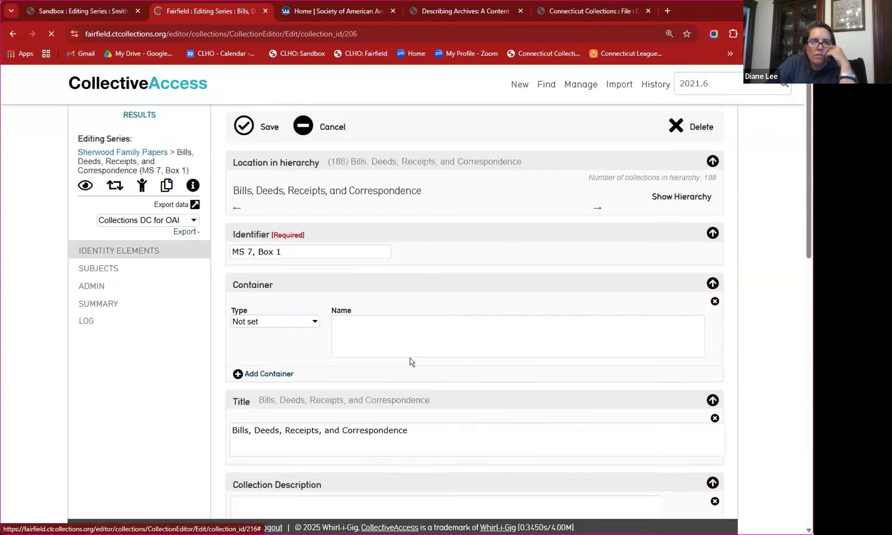
# Return to the identity elements of the top-level Sherwood Family Papers collection through the series hierarchy
pyautogui.click(262, 293)
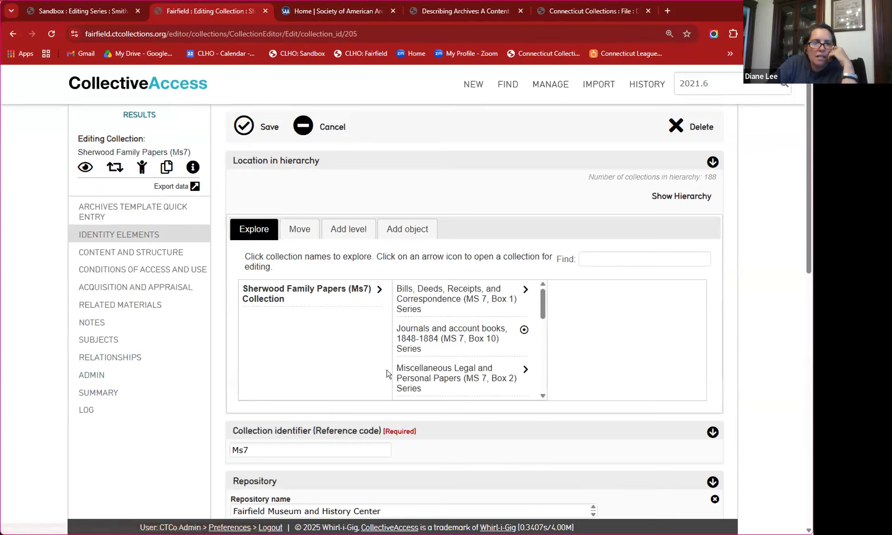
pyautogui.scroll(-1, 192, 346)
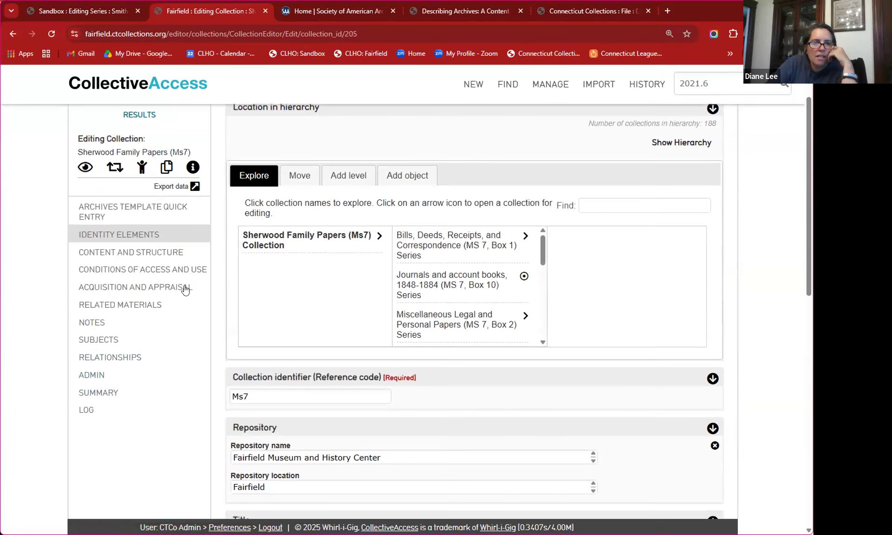
# Examine the Sherwood Family Papers collection's content and structure, access and use conditions, and acquisition and appraisal fields
pyautogui.click(153, 252)
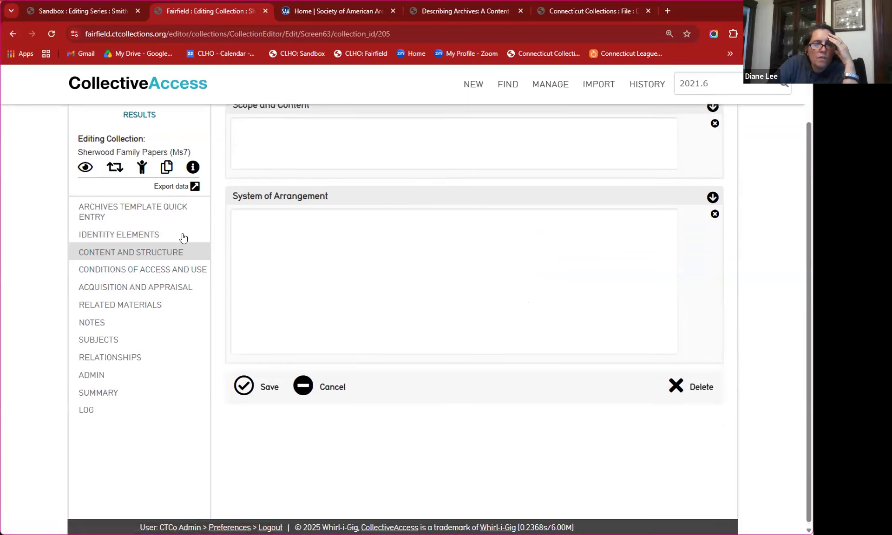
pyautogui.click(123, 270)
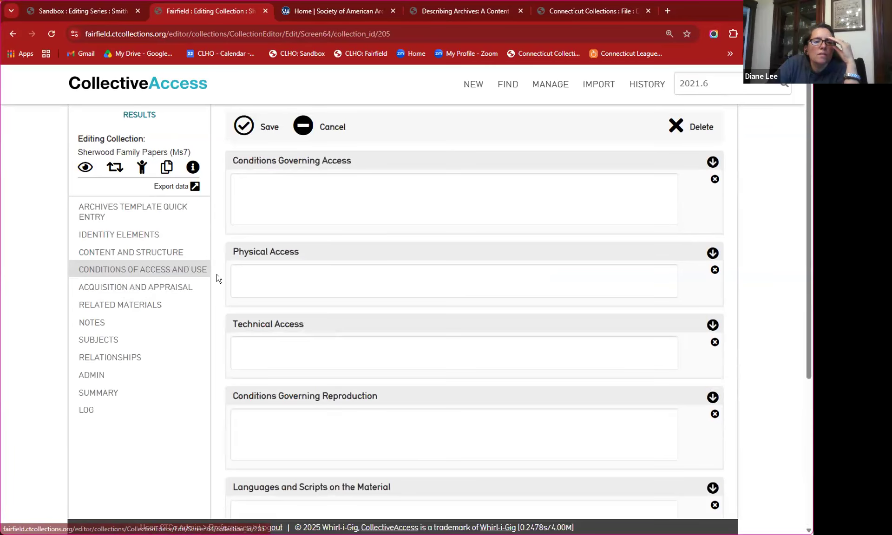
pyautogui.scroll(-4, 334, 298)
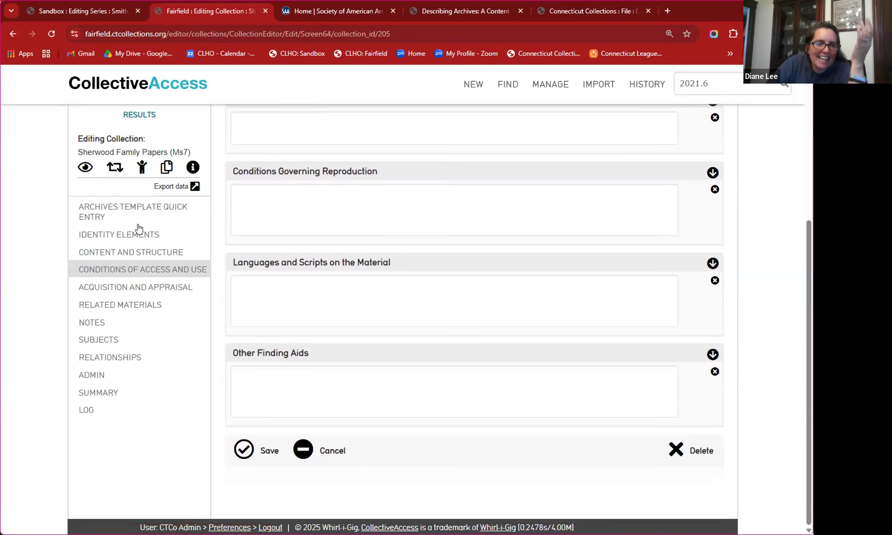
pyautogui.click(149, 287)
pyautogui.scroll(-1, 536, 357)
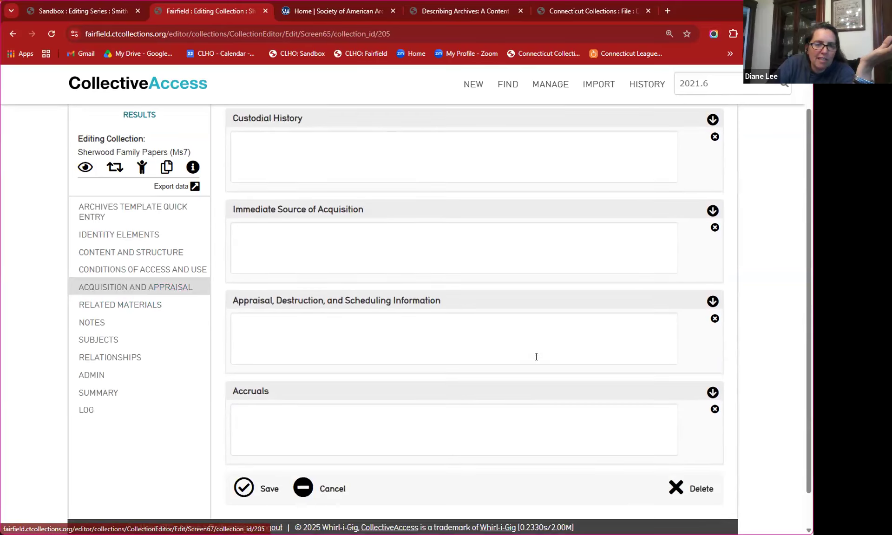
pyautogui.scroll(-2, 537, 356)
# Check the collection's related materials, notes and subjects screens, including the Library of Congress subject headings
pyautogui.click(127, 306)
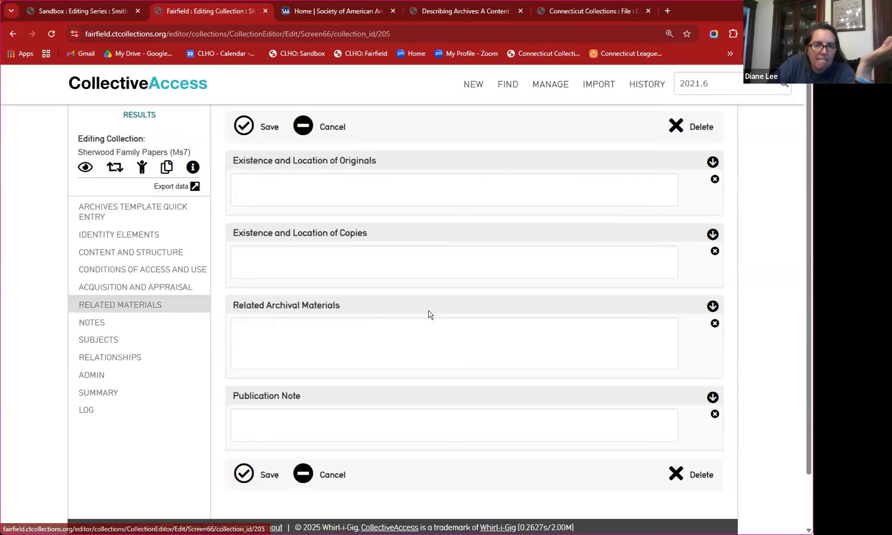
pyautogui.scroll(-1, 353, 307)
pyautogui.click(88, 324)
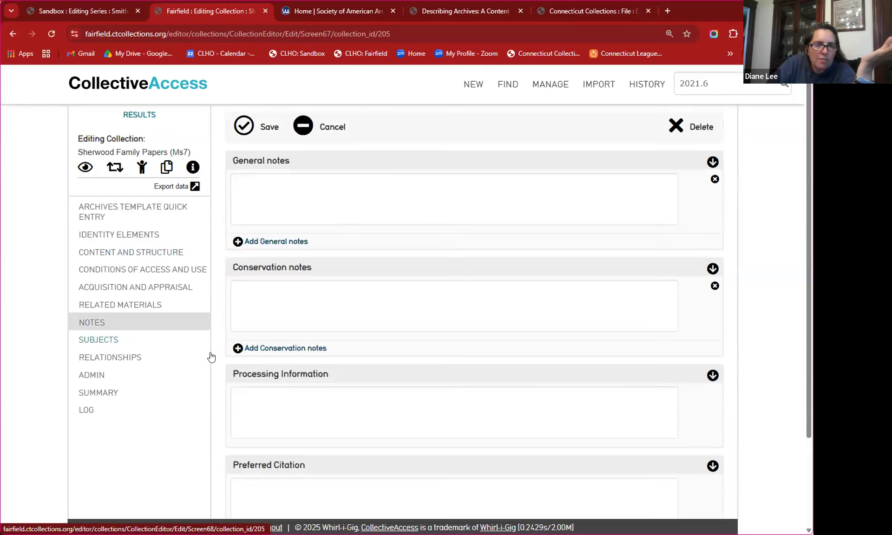
pyautogui.scroll(-3, 341, 358)
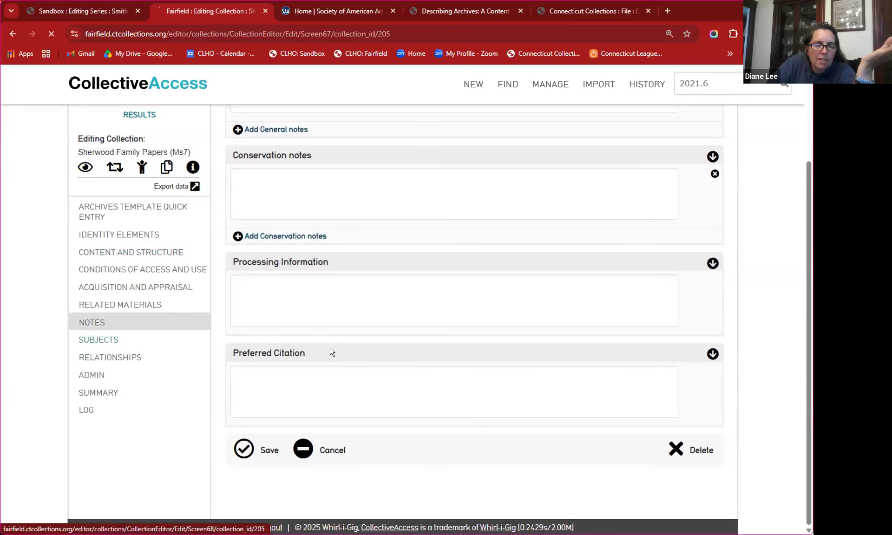
pyautogui.scroll(-4, 499, 346)
pyautogui.scroll(-7, 499, 344)
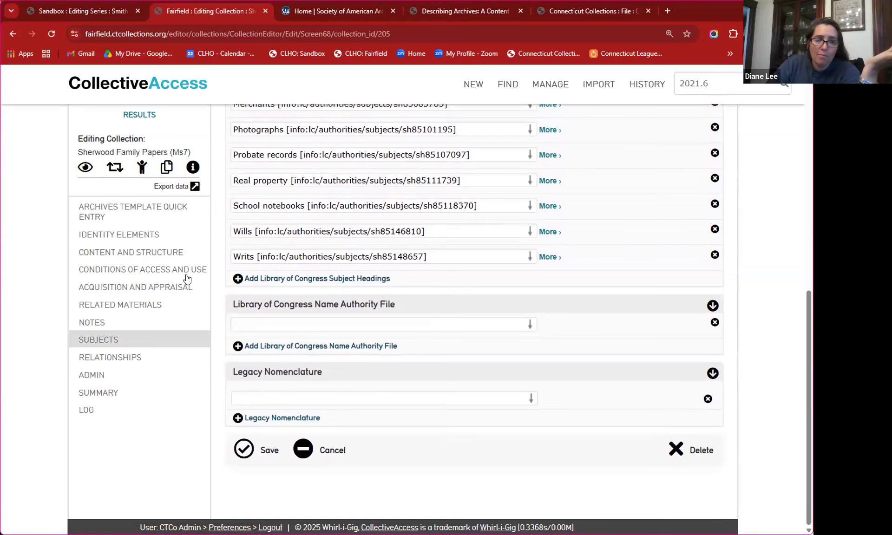
# Review the collection's relationships and browse the related storage locations through FMHC to Main Storage (MS)
pyautogui.click(116, 358)
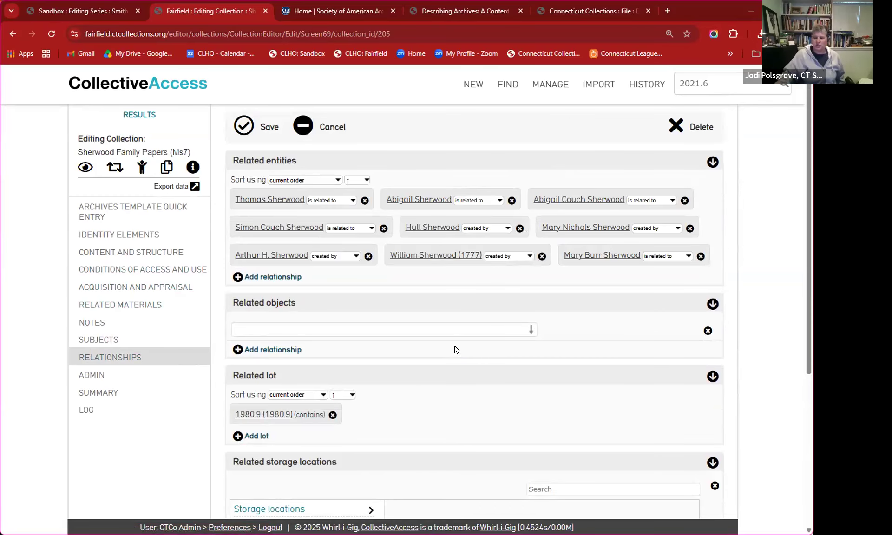
pyautogui.scroll(-5, 454, 351)
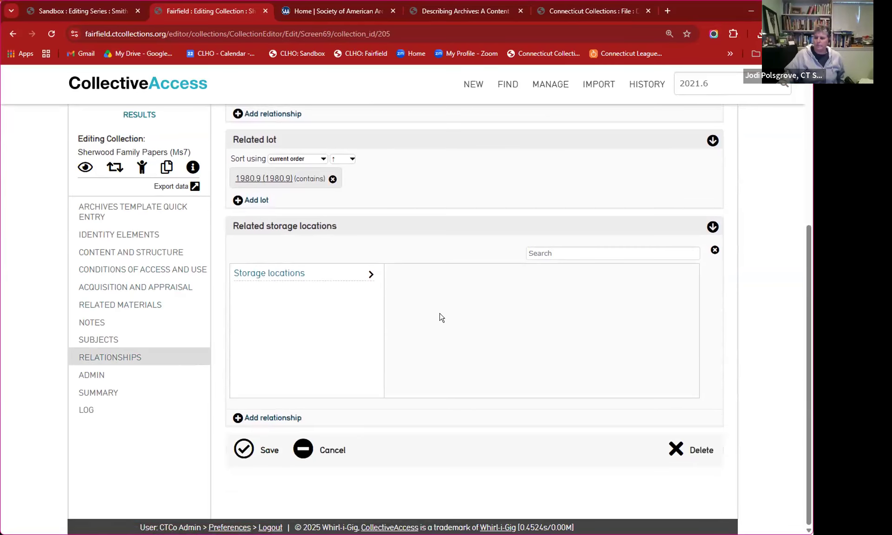
pyautogui.click(370, 276)
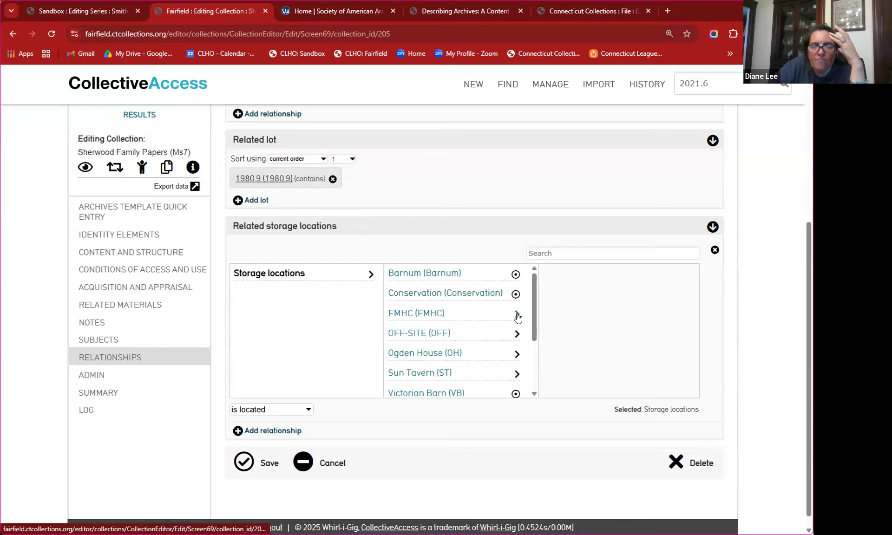
pyautogui.click(517, 318)
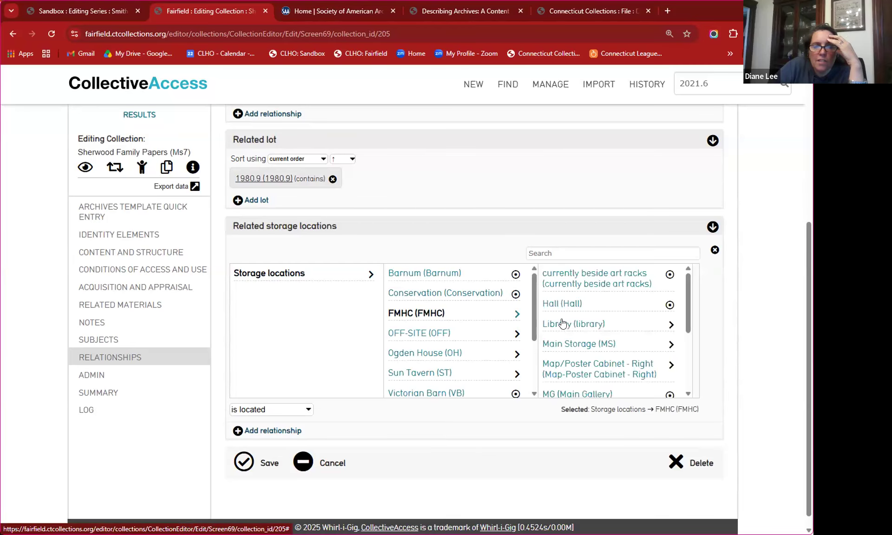
pyautogui.click(571, 346)
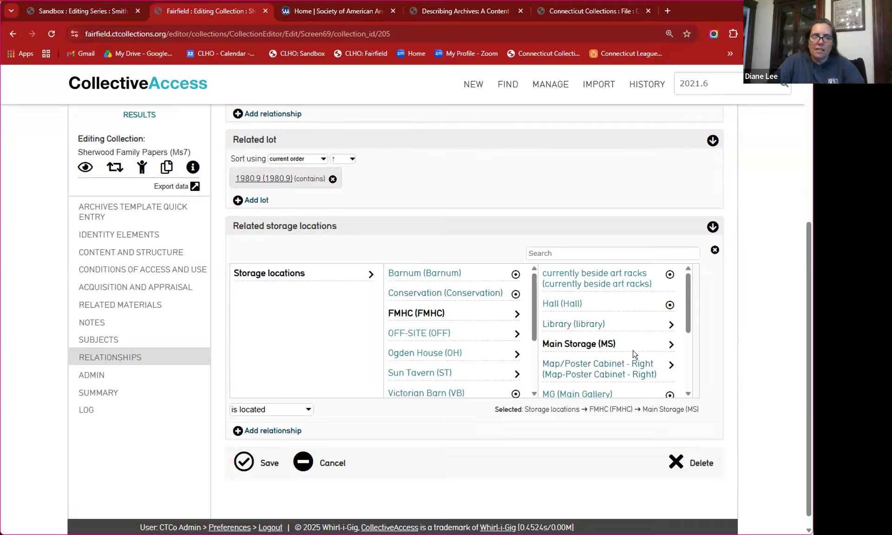
pyautogui.scroll(5, 630, 357)
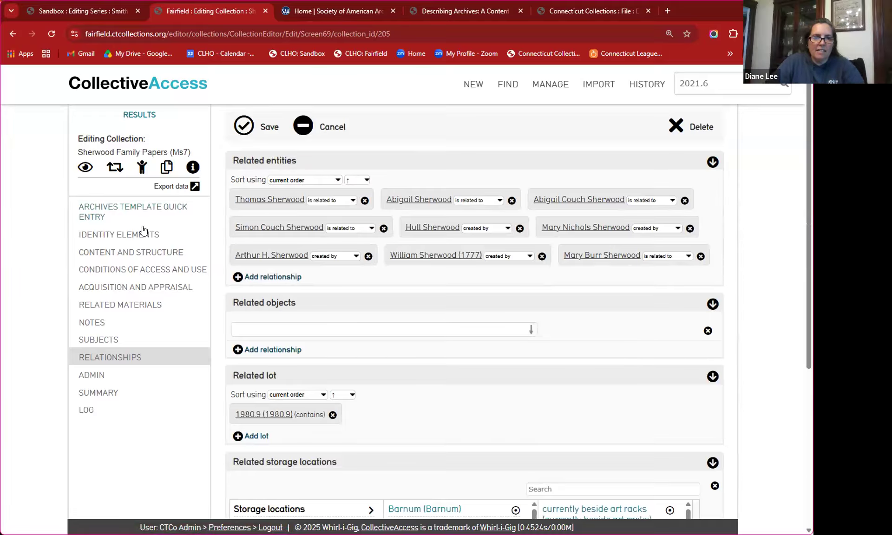
# Return to the collection's identity elements without saving the relationship changes and review its identifier, repository, title and date fields
pyautogui.click(120, 235)
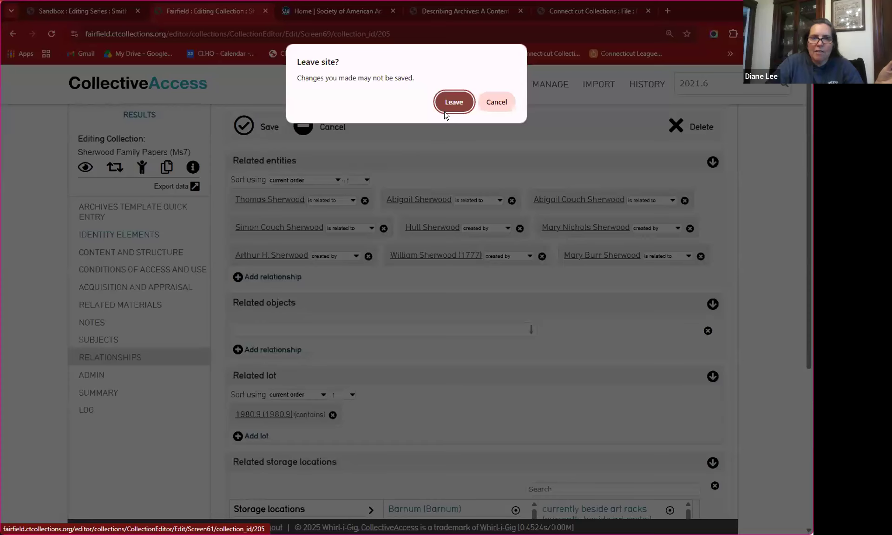
pyautogui.press('Return')
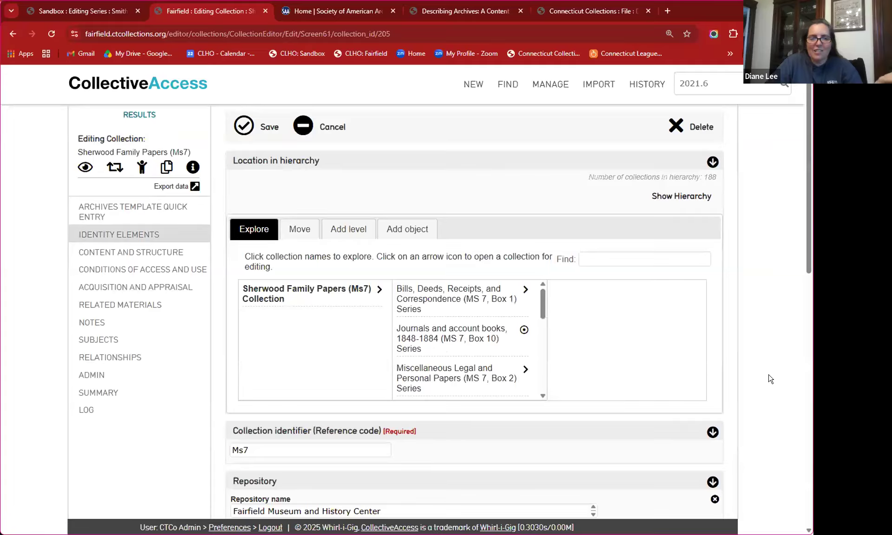
pyautogui.scroll(-2, 636, 377)
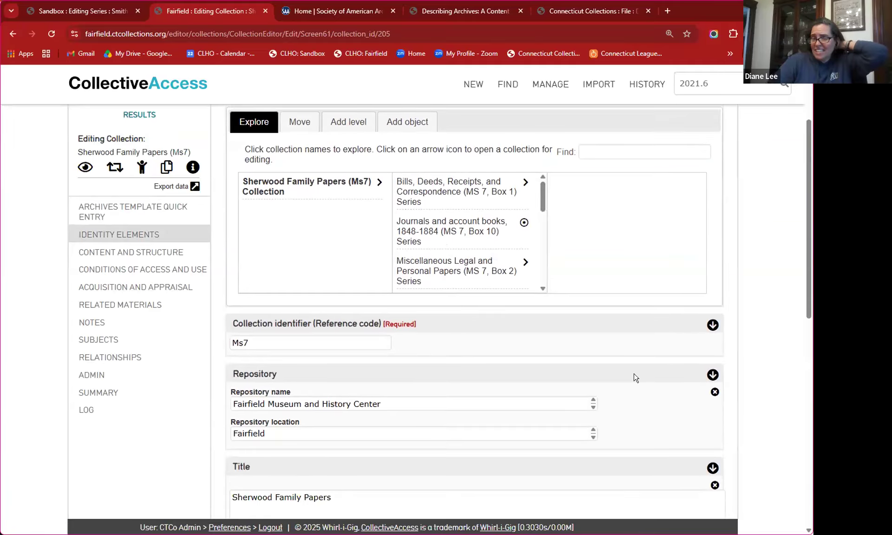
pyautogui.scroll(-2, 636, 377)
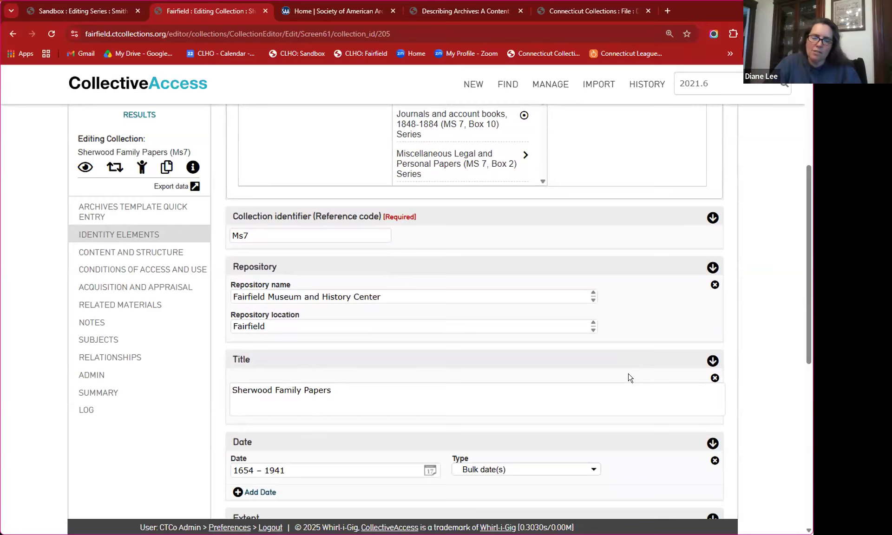
pyautogui.scroll(3, 615, 321)
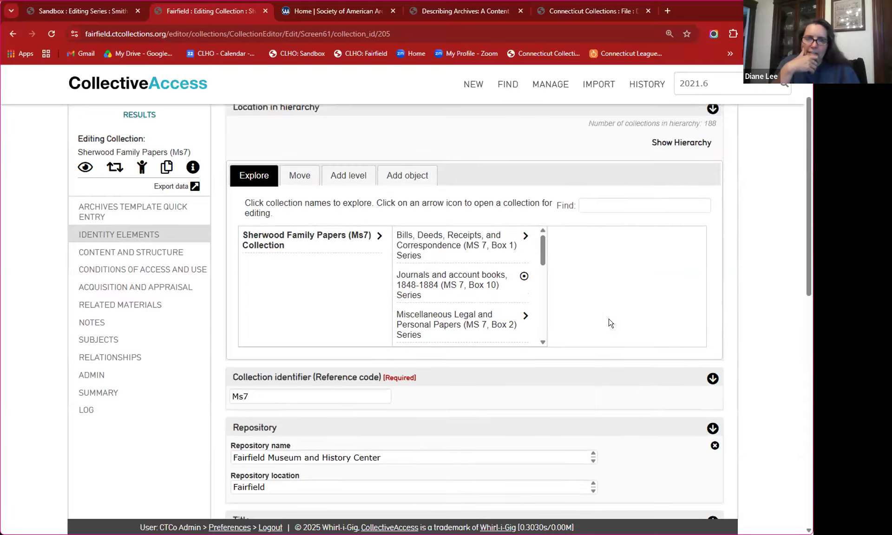